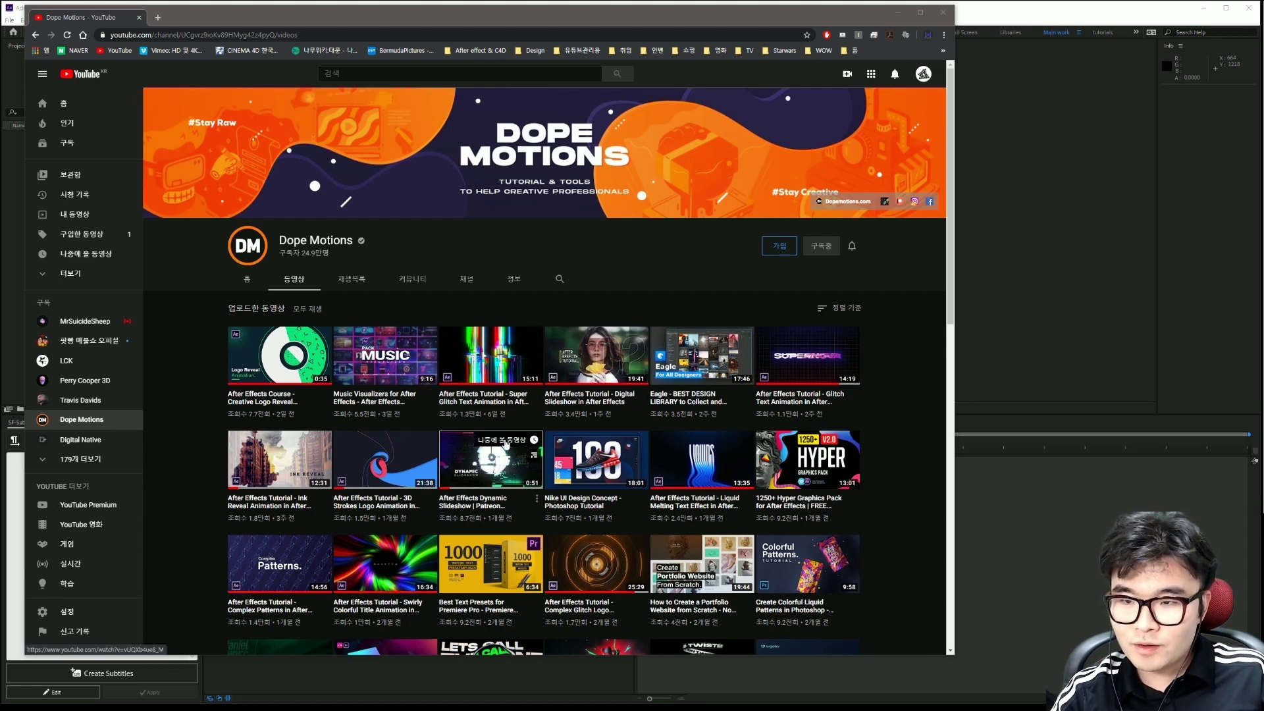
Step: Minimize the YouTube browser window to bring the empty After Effects project into view
{"action": "scroll", "coordinate": [592, 490], "scroll_direction": "down", "scroll_amount": 3}
{"action": "scroll", "coordinate": [612, 488], "scroll_direction": "up", "scroll_amount": 3}
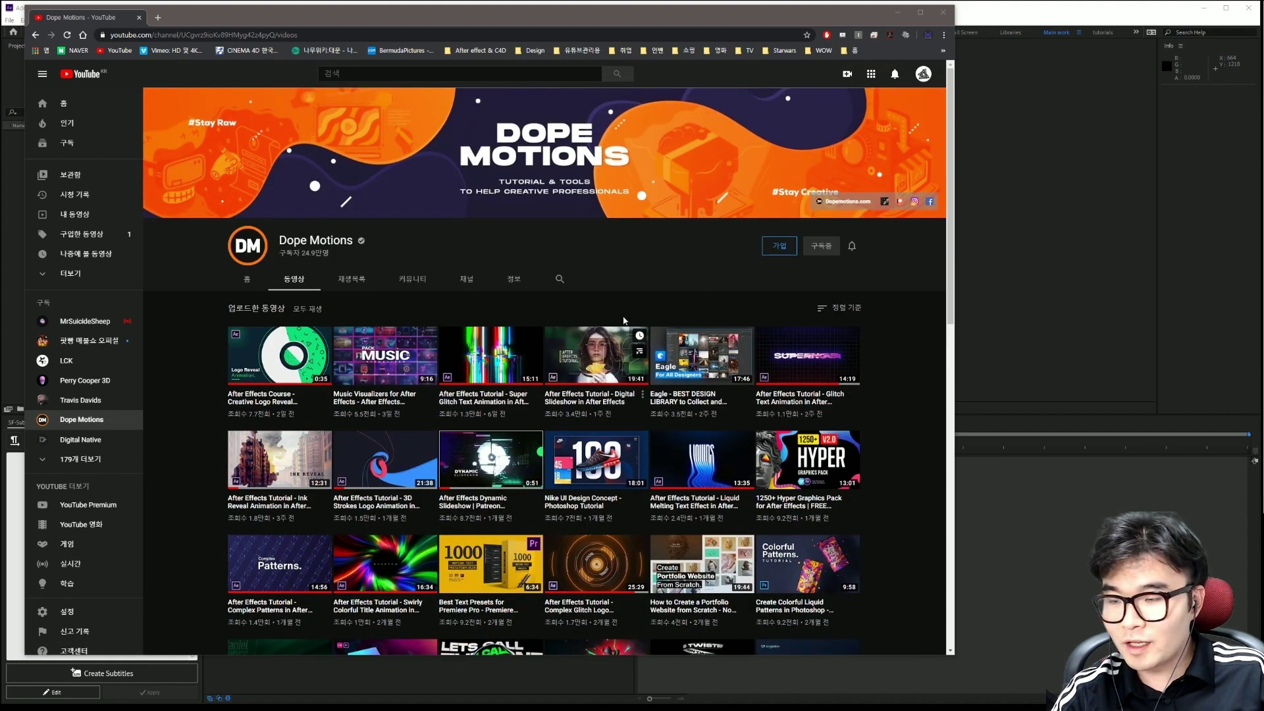
{"action": "left_click", "coordinate": [898, 15]}
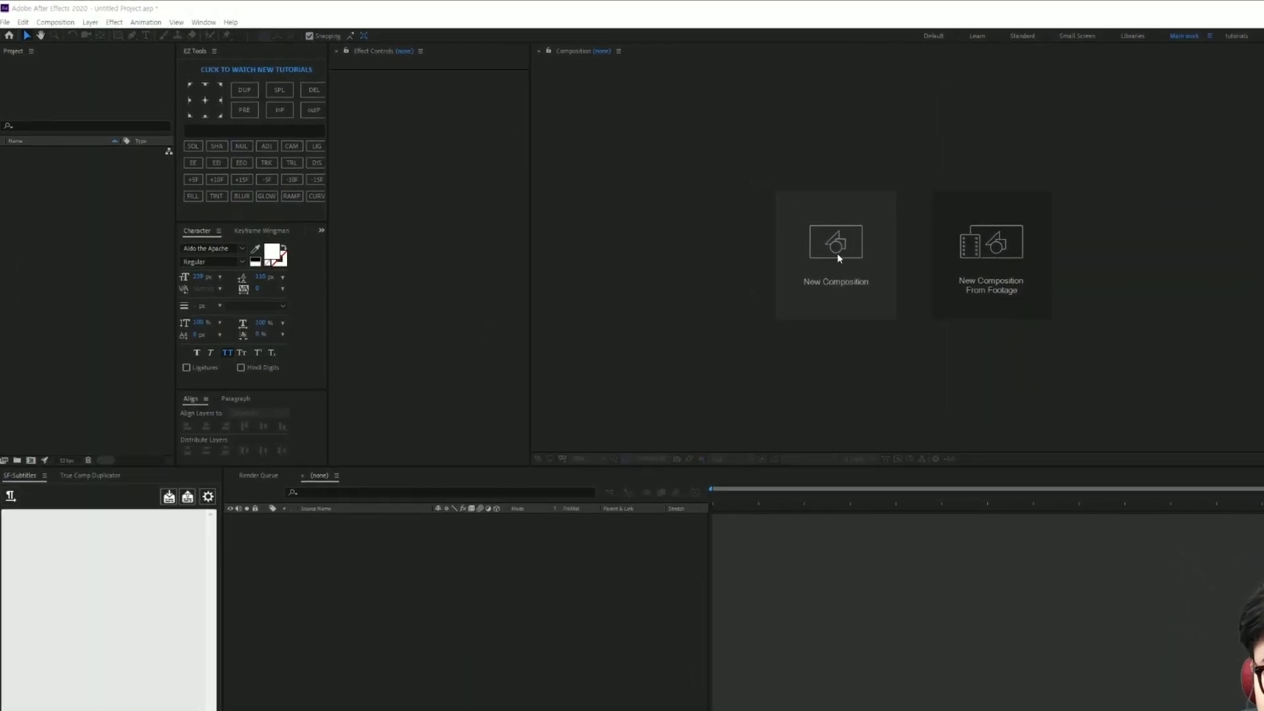
Step: Create a new composition named 메인
{"action": "left_click", "coordinate": [837, 257]}
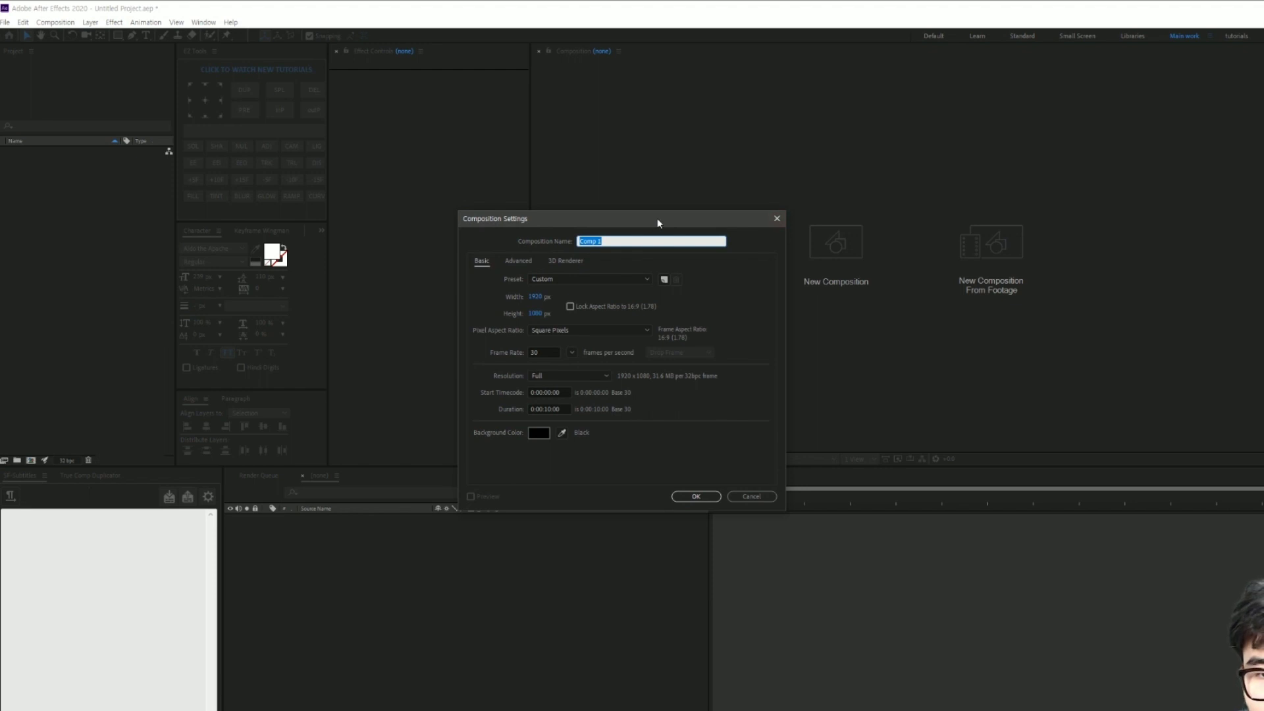
{"action": "key", "text": "BackSpace"}
{"action": "type", "text": "in"}
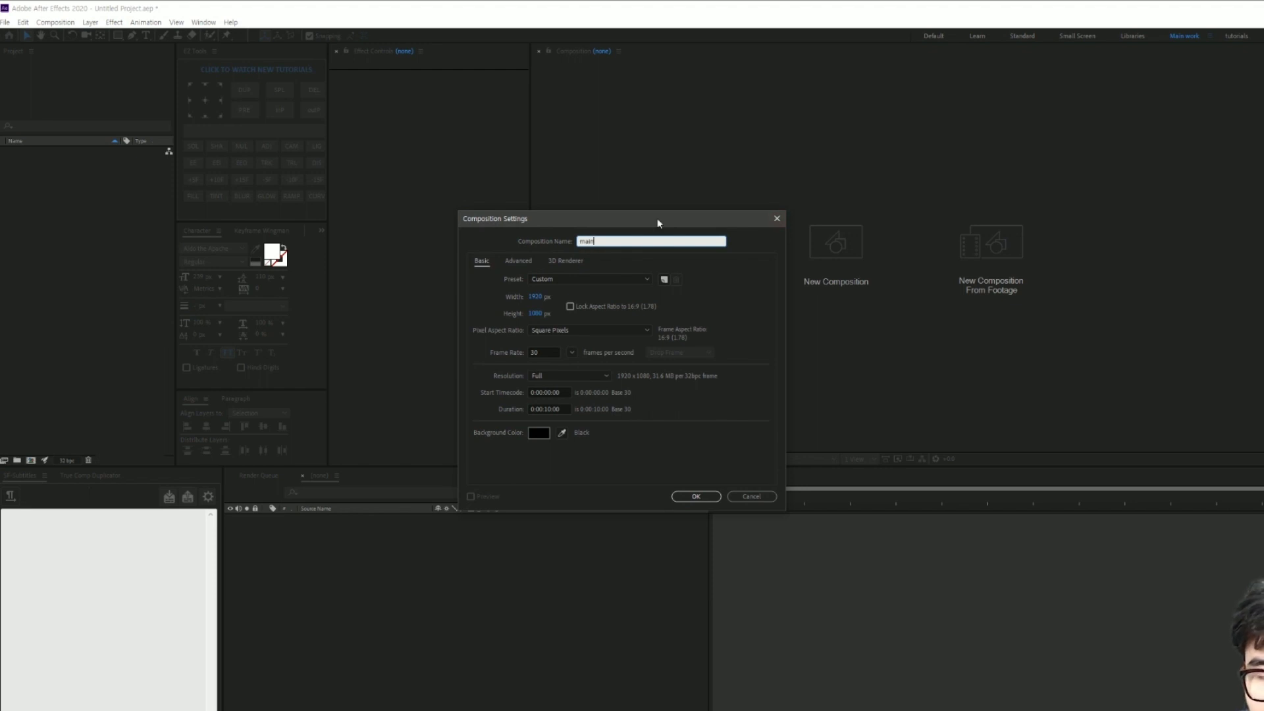
{"action": "key", "text": "BackSpace"}
{"action": "key", "text": "BackSpace"}
{"action": "key", "text": "BackSpace"}
{"action": "type", "text": "메인"}
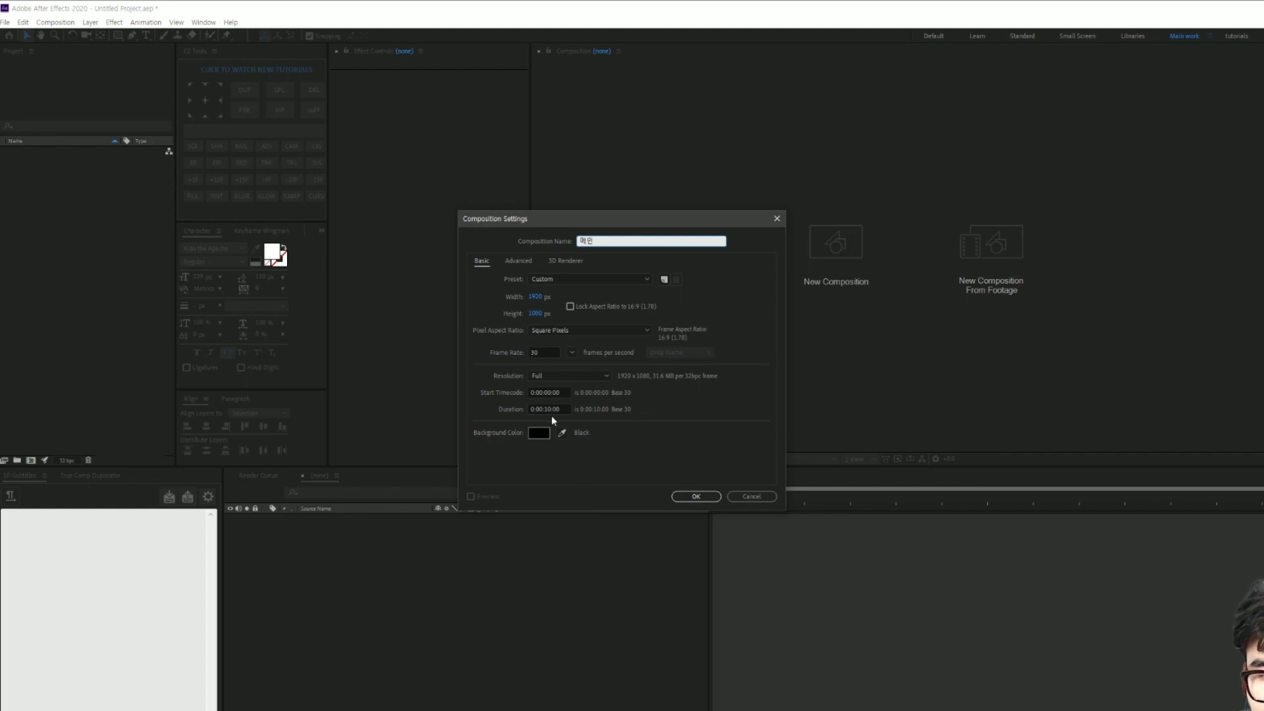
{"action": "left_click", "coordinate": [696, 495]}
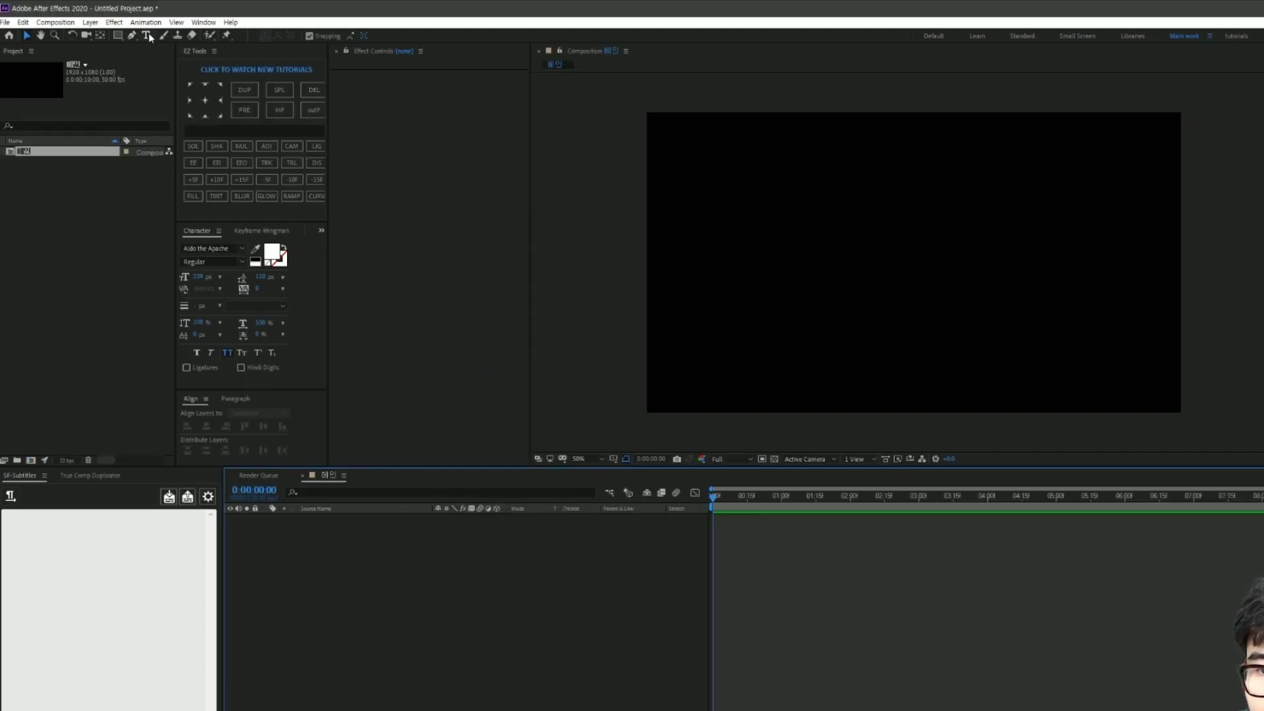
Step: Create a second 1920×1080 composition named 텍스트
{"action": "left_click", "coordinate": [55, 22]}
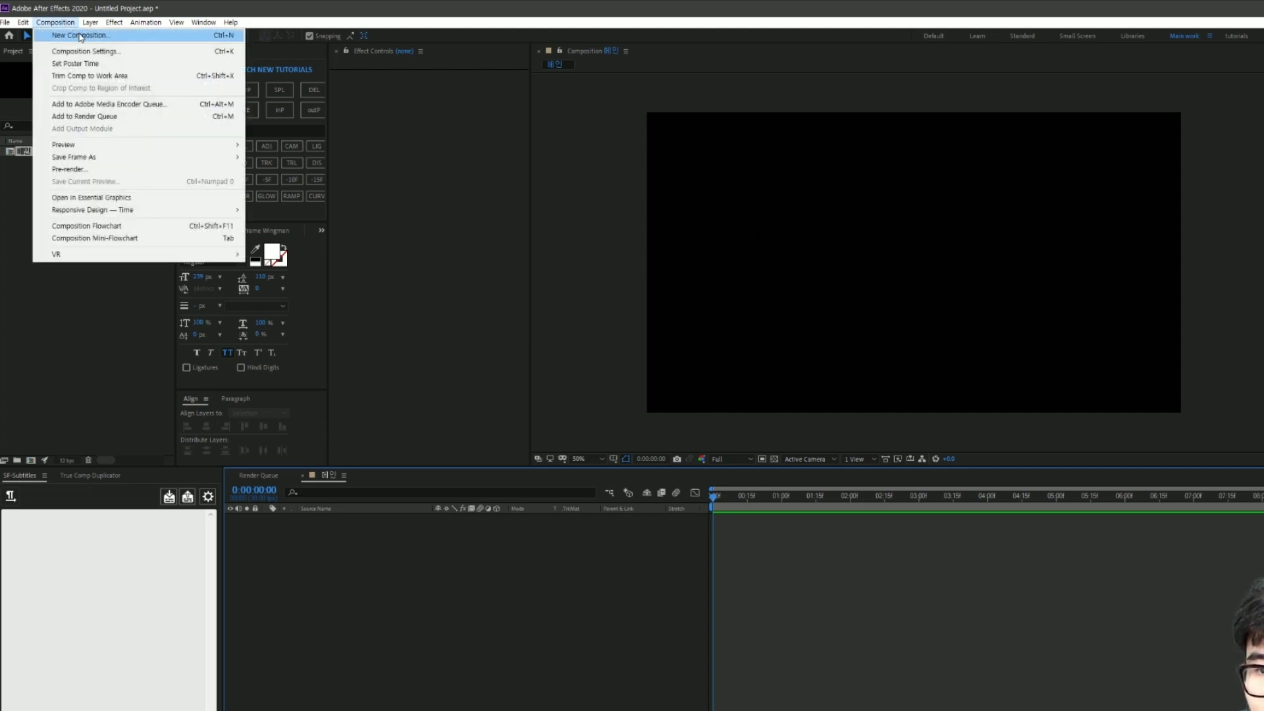
{"action": "left_click", "coordinate": [73, 34]}
{"action": "left_click_drag", "start_coordinate": [652, 227], "coordinate": [874, 283]}
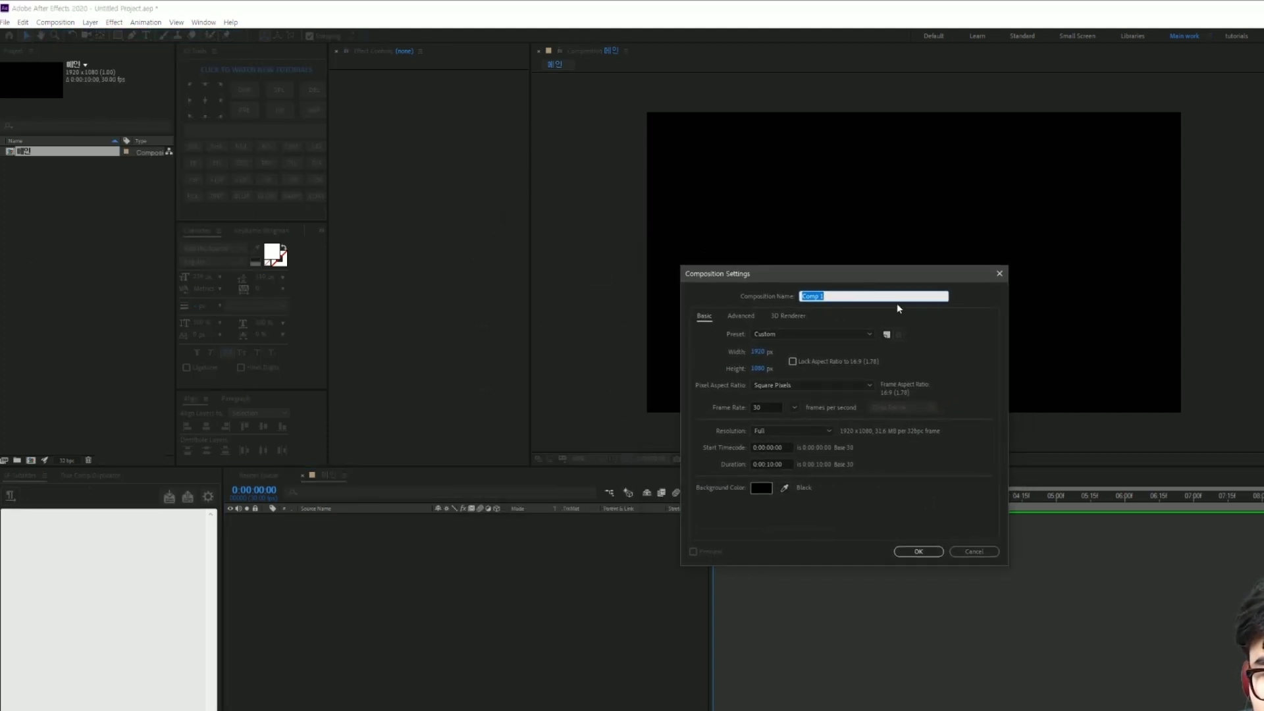
{"action": "type", "text": "메인"}
{"action": "type", "text": "스트"}
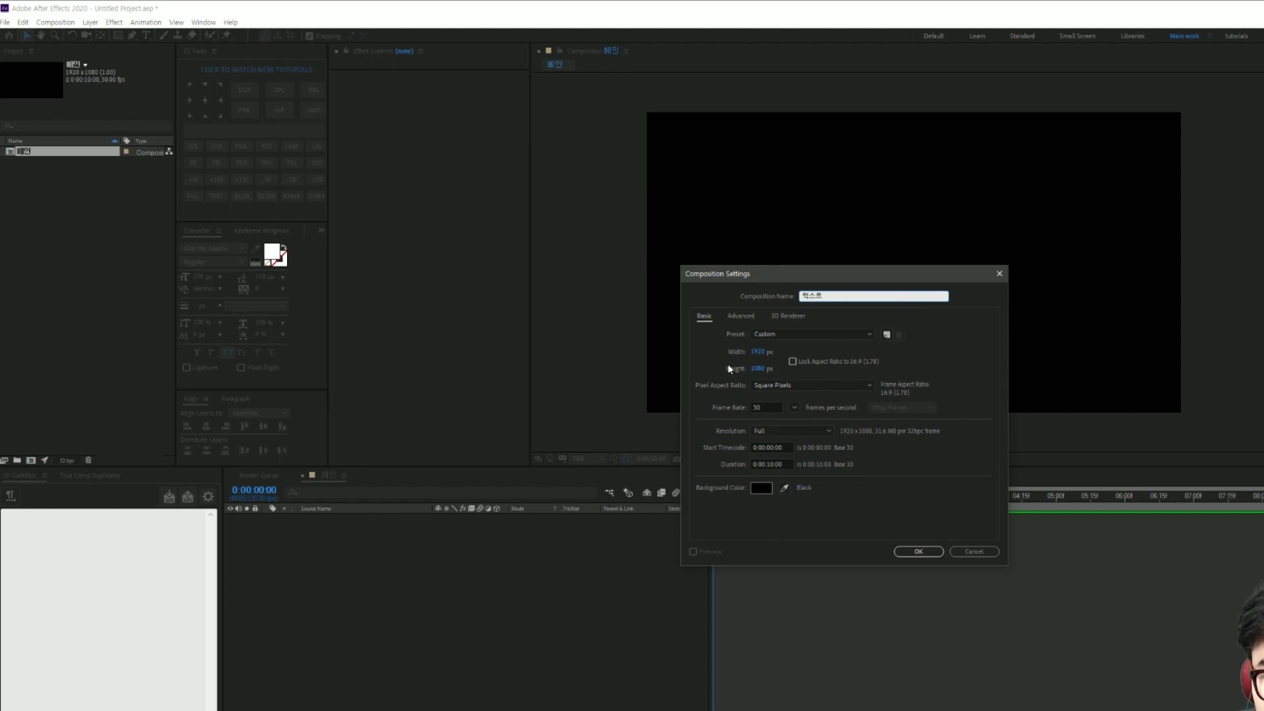
{"action": "left_click", "coordinate": [919, 551]}
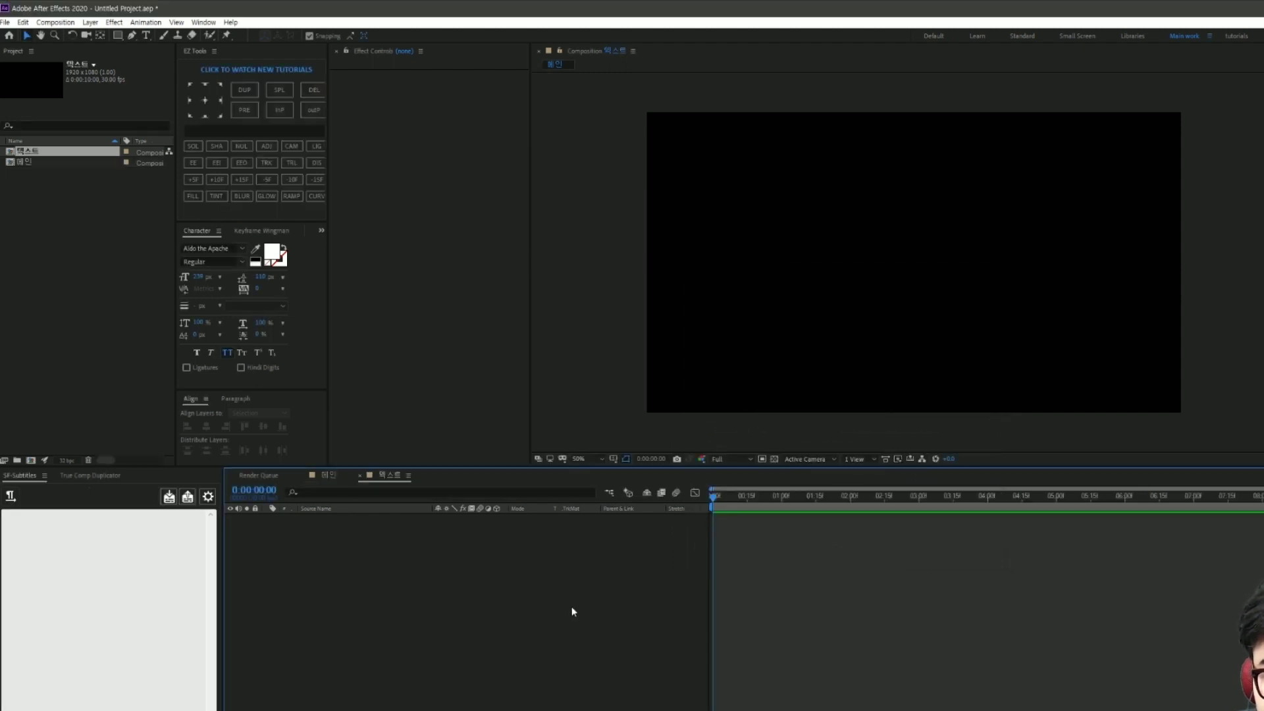
Step: Add a text layer reading bermuda in the 텍스트 composition
{"action": "left_click", "coordinate": [146, 35]}
{"action": "left_click", "coordinate": [864, 280]}
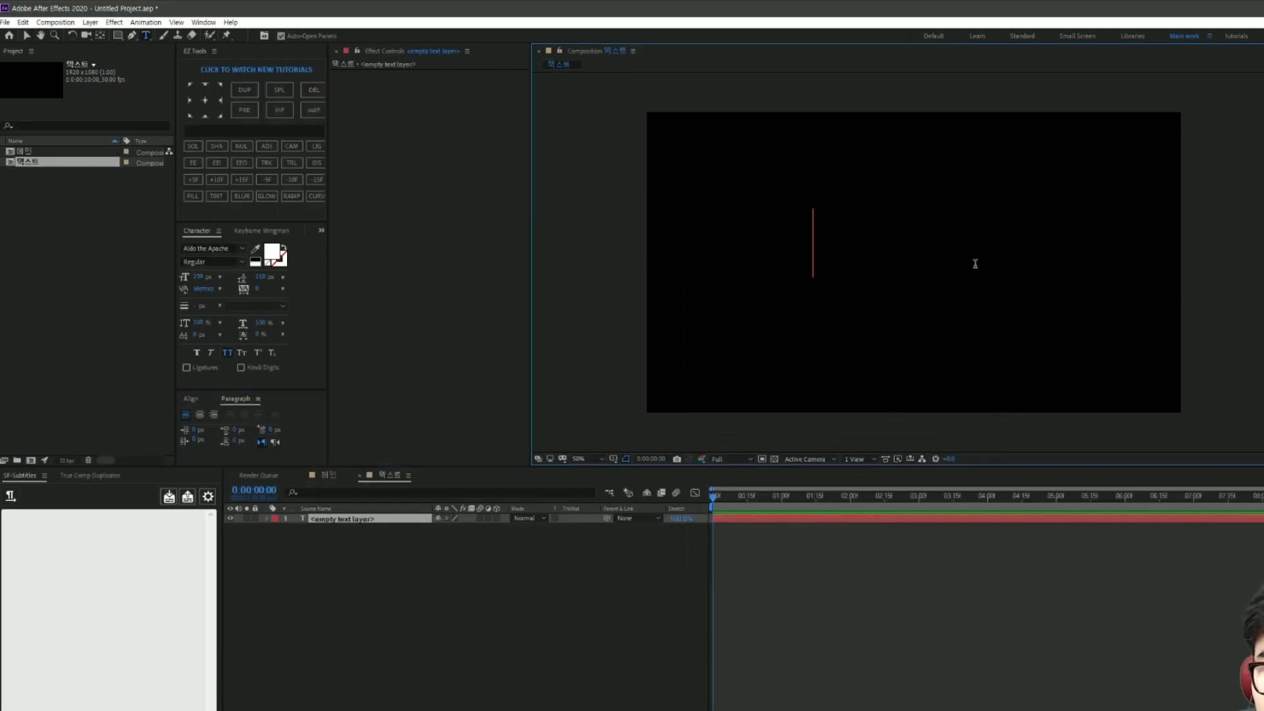
{"action": "type", "text": "bermuda"}
{"action": "key", "text": "KP_Enter"}
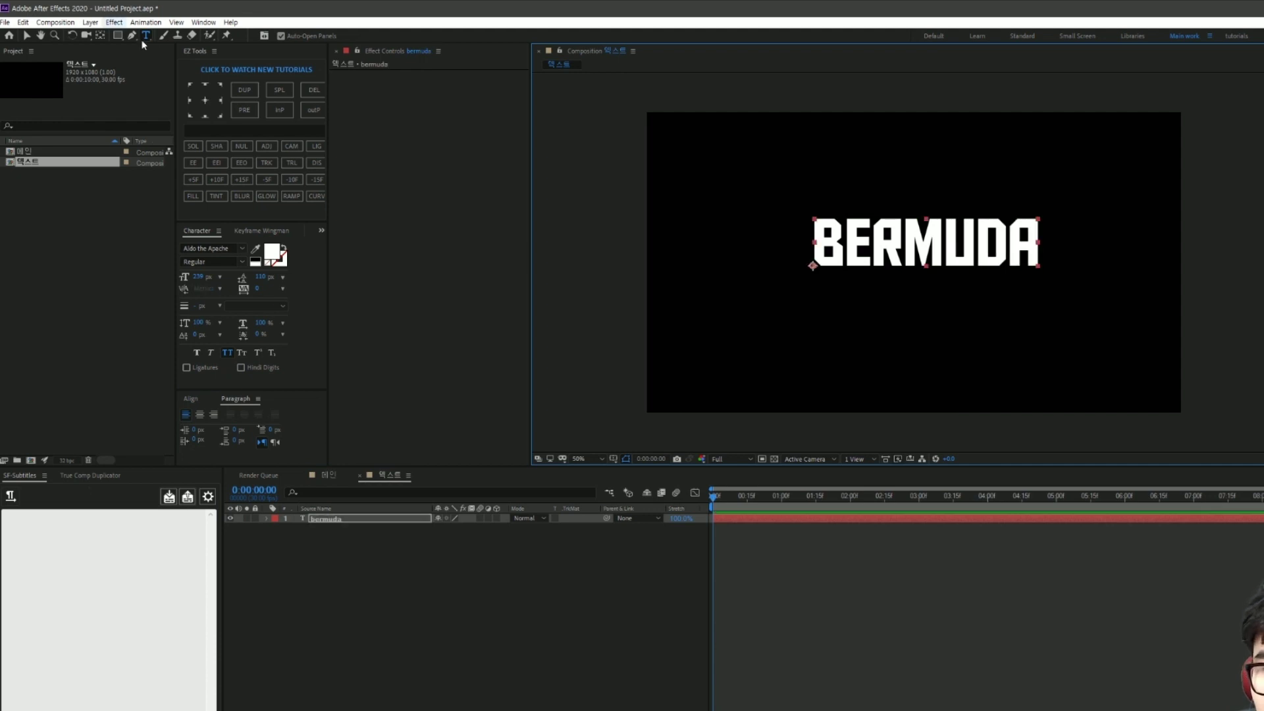
Step: Centre the BERMUDA text horizontally and vertically in the composition
{"action": "left_click", "coordinate": [190, 399]}
{"action": "left_click", "coordinate": [206, 426]}
{"action": "left_click", "coordinate": [263, 426]}
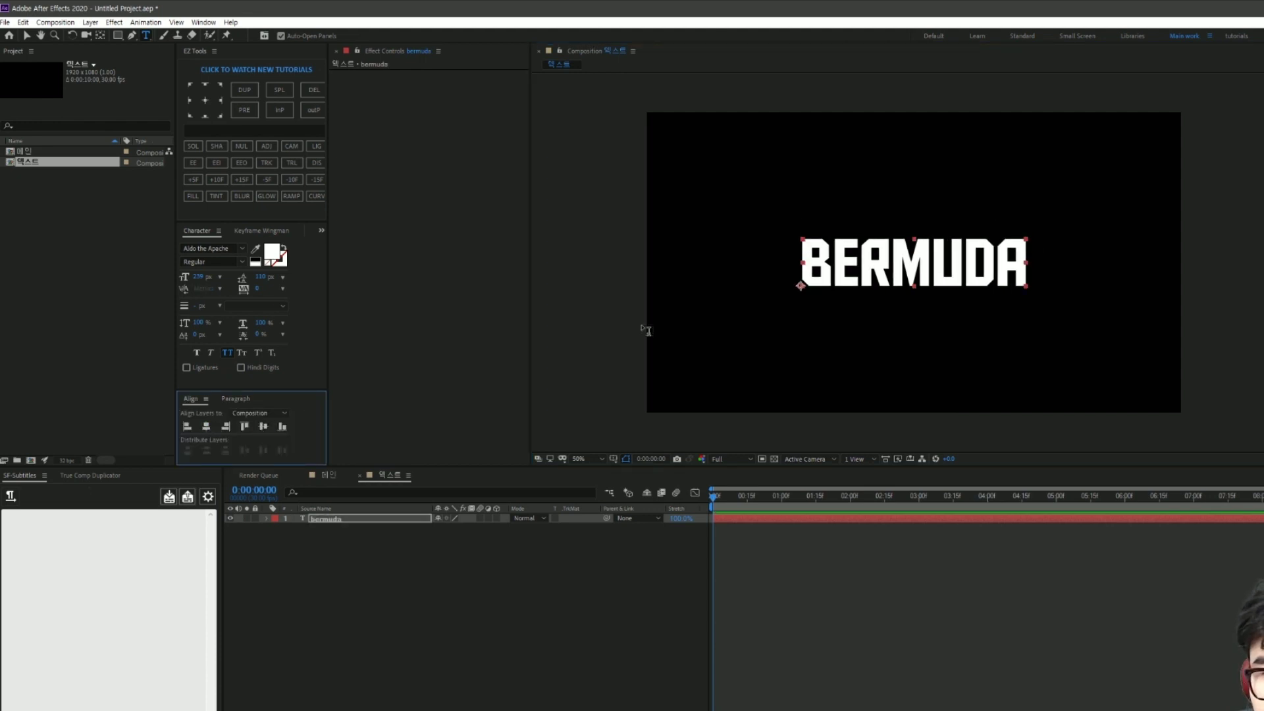
{"action": "left_click", "coordinate": [373, 527]}
{"action": "left_click", "coordinate": [377, 520]}
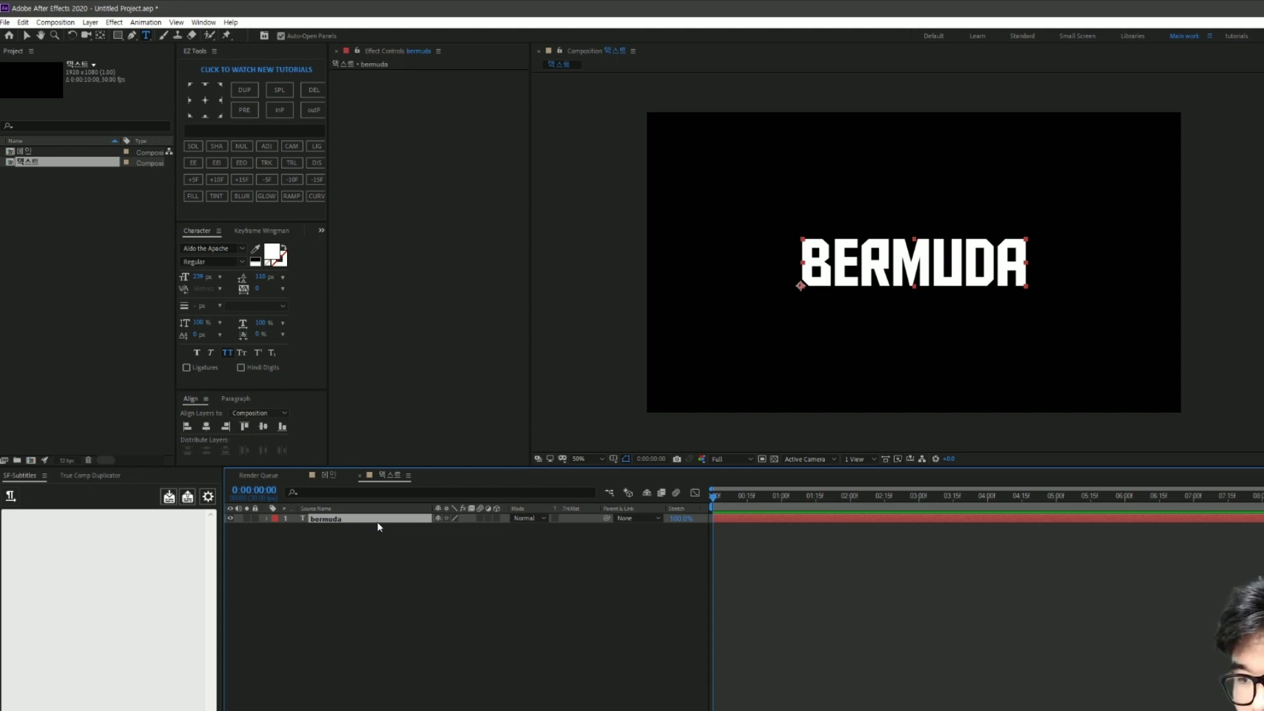
{"action": "left_click", "coordinate": [405, 532]}
{"action": "left_click", "coordinate": [329, 519]}
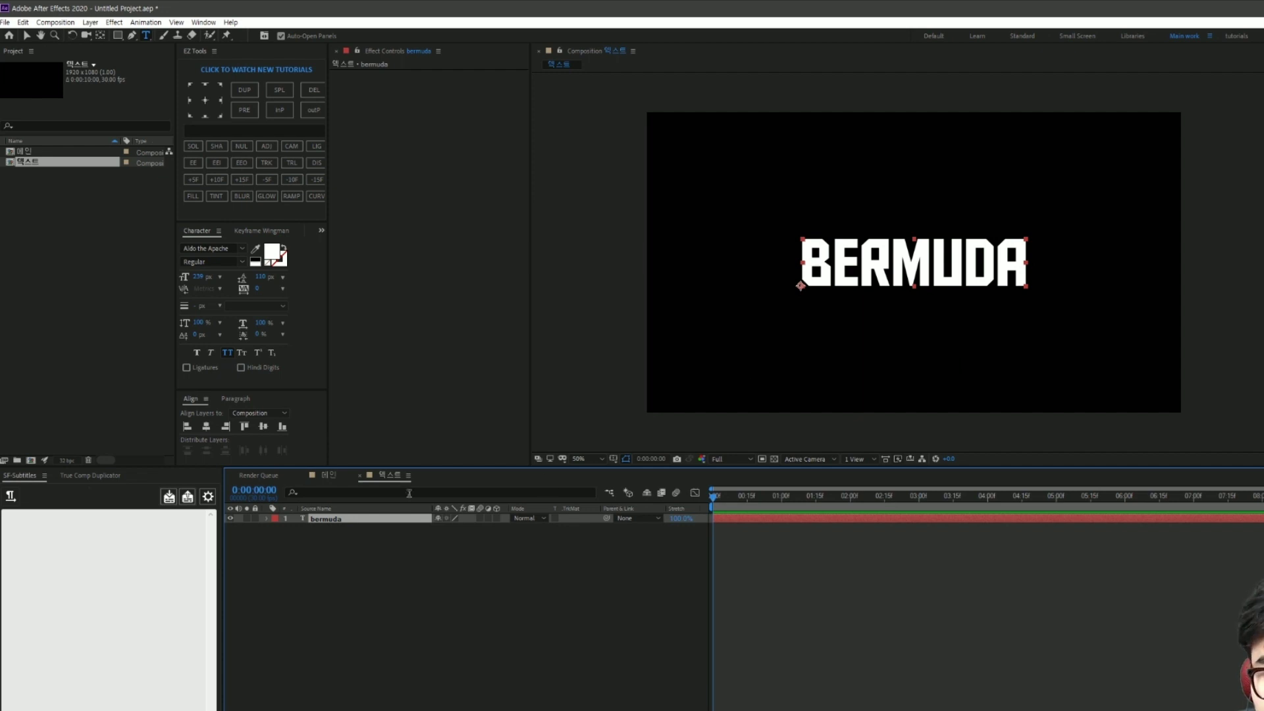
Step: Add a Position text animator to BERMUDA with a Y offset of 60
{"action": "left_click", "coordinate": [264, 518]}
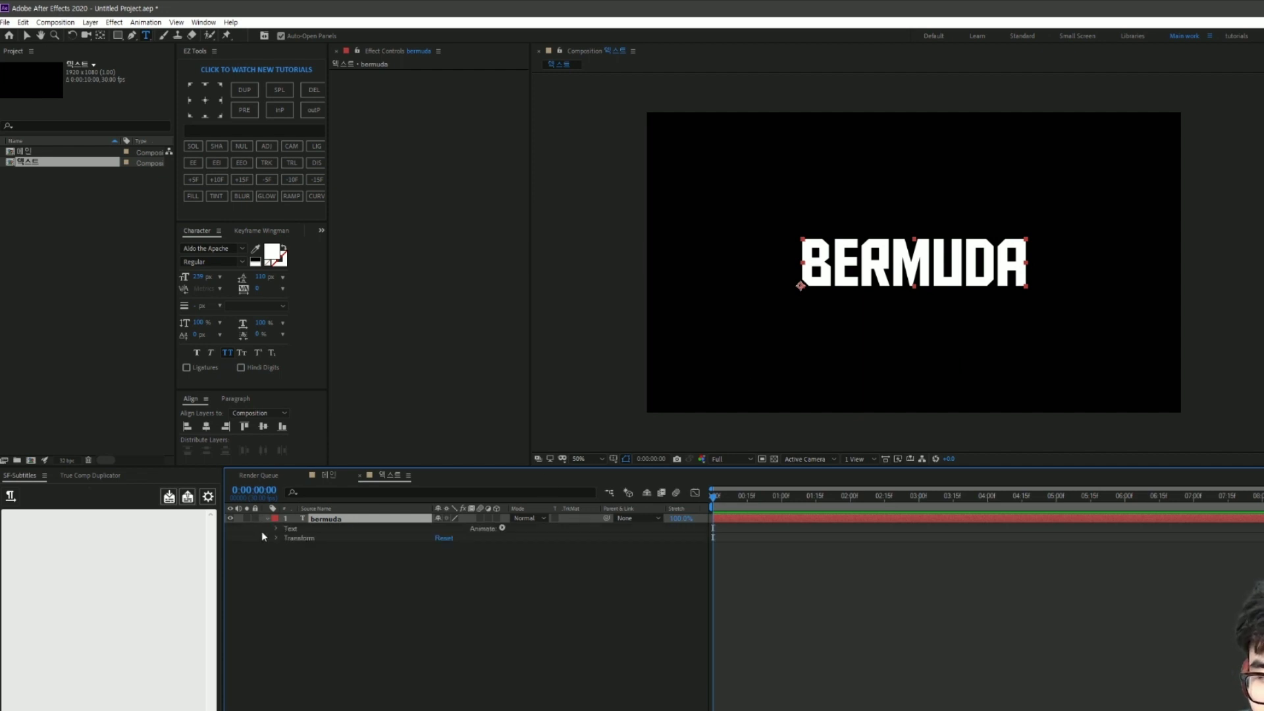
{"action": "left_click", "coordinate": [502, 425]}
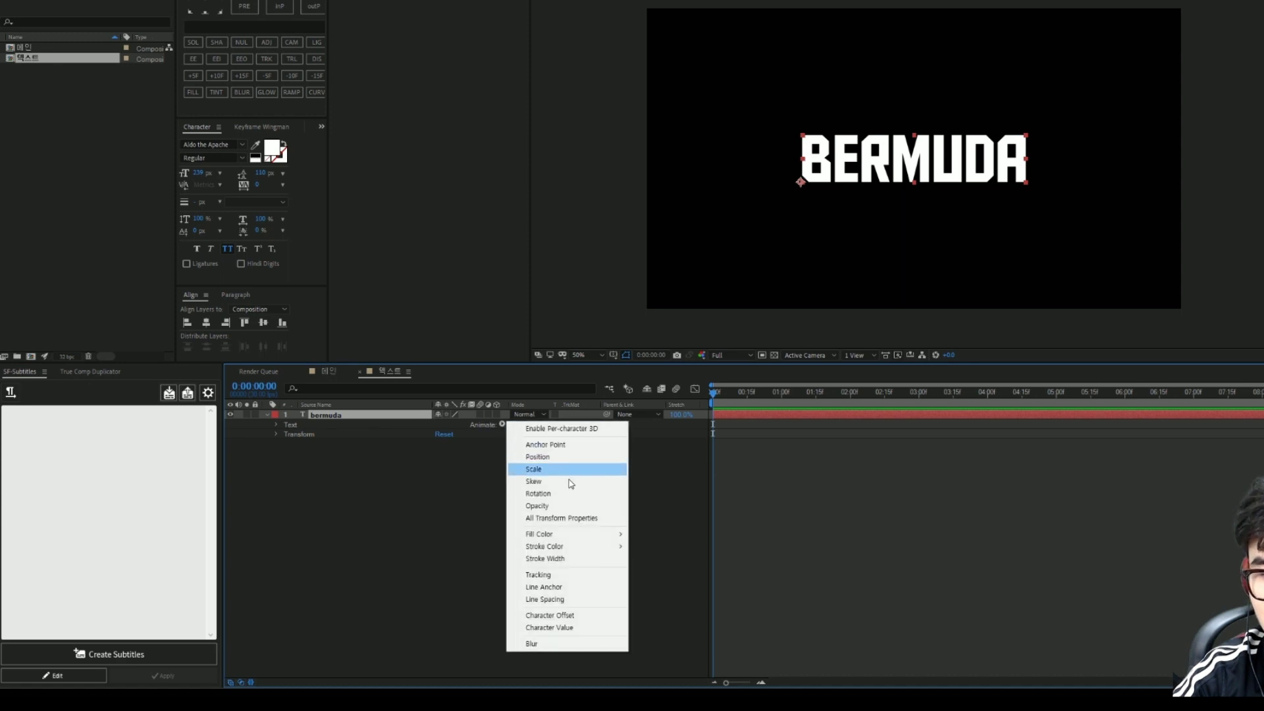
{"action": "left_click", "coordinate": [574, 456]}
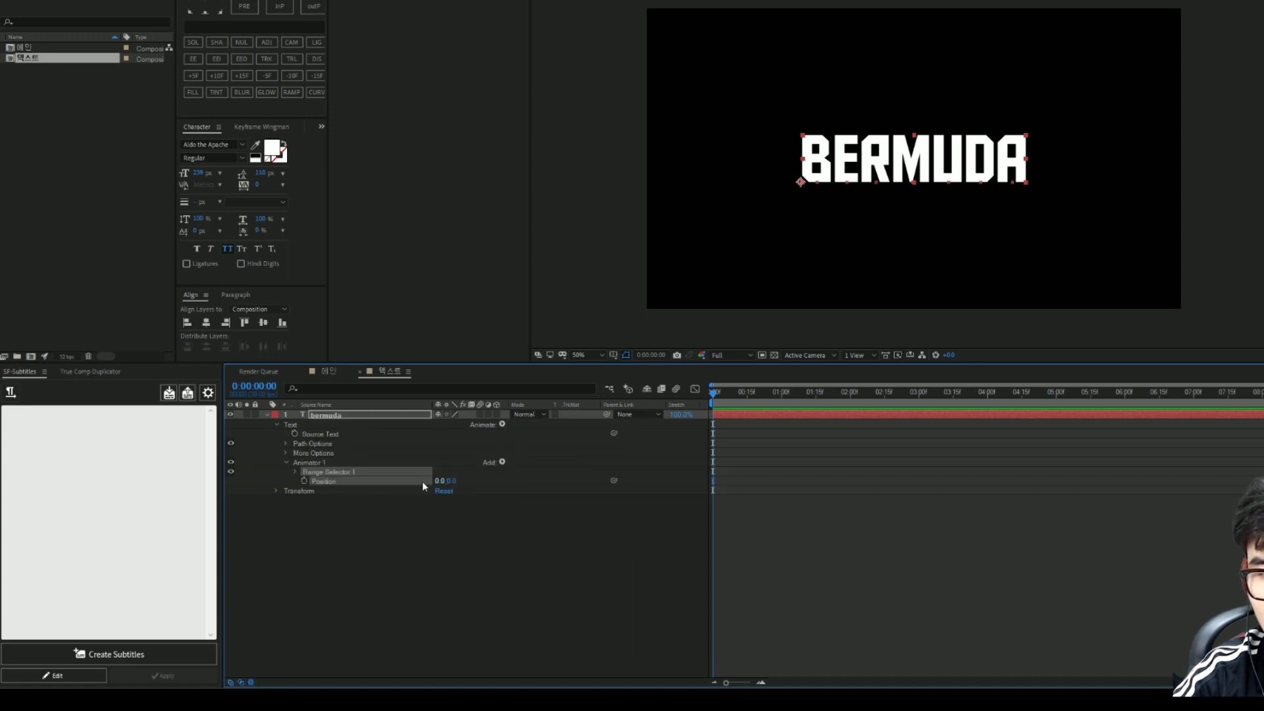
{"action": "left_click", "coordinate": [452, 480]}
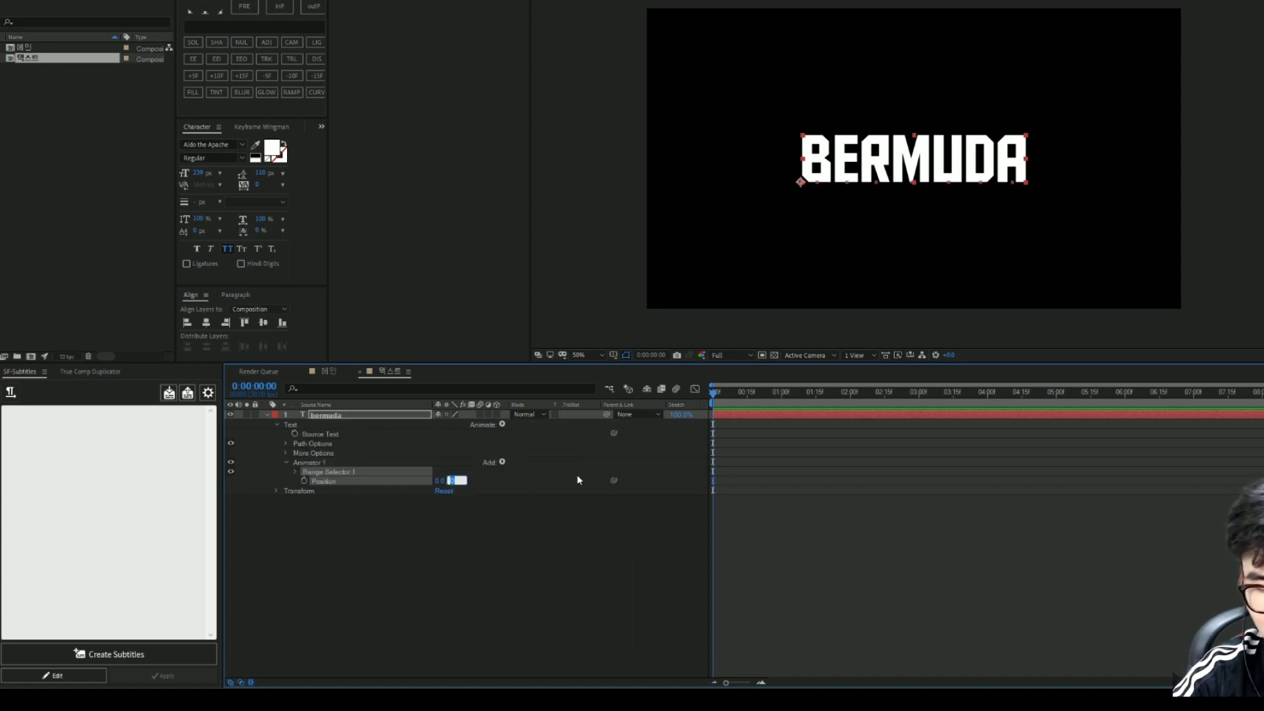
{"action": "type", "text": "60"}
{"action": "key", "text": "Return"}
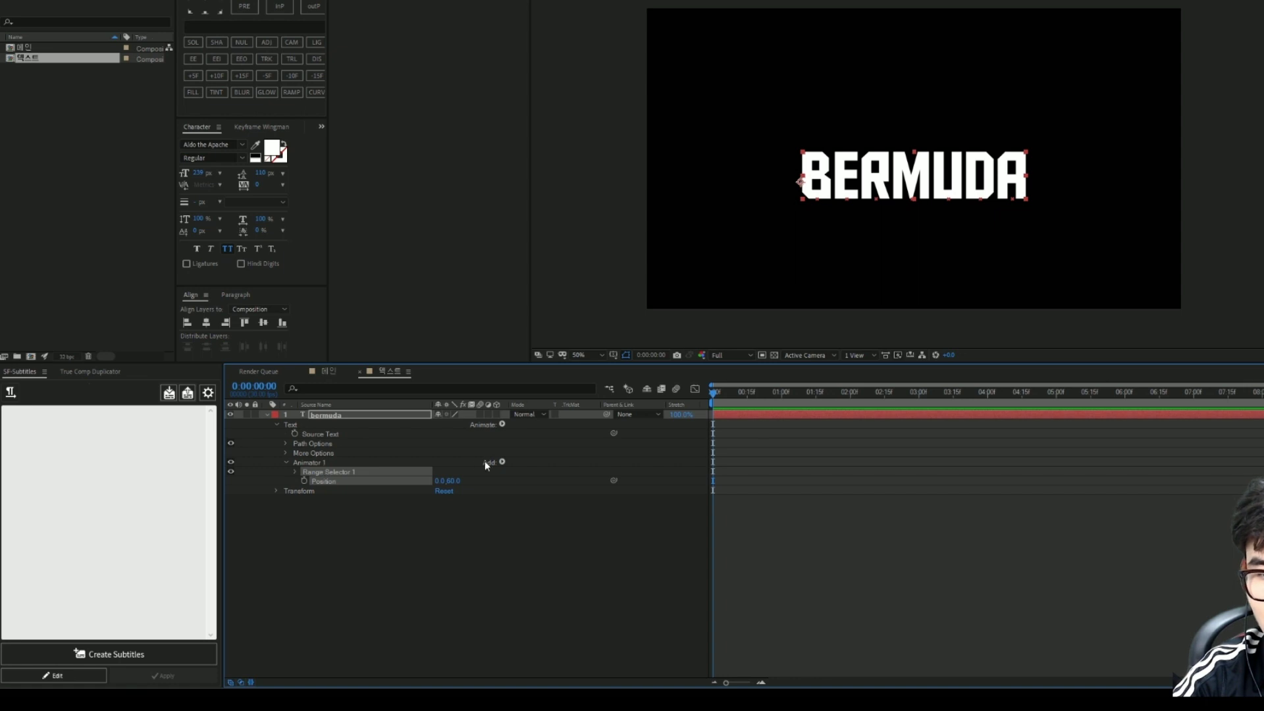
Step: Add Opacity to Animator 1 and set it to 0%, hiding the title
{"action": "left_click", "coordinate": [502, 463]}
{"action": "mouse_move", "coordinate": [540, 466]}
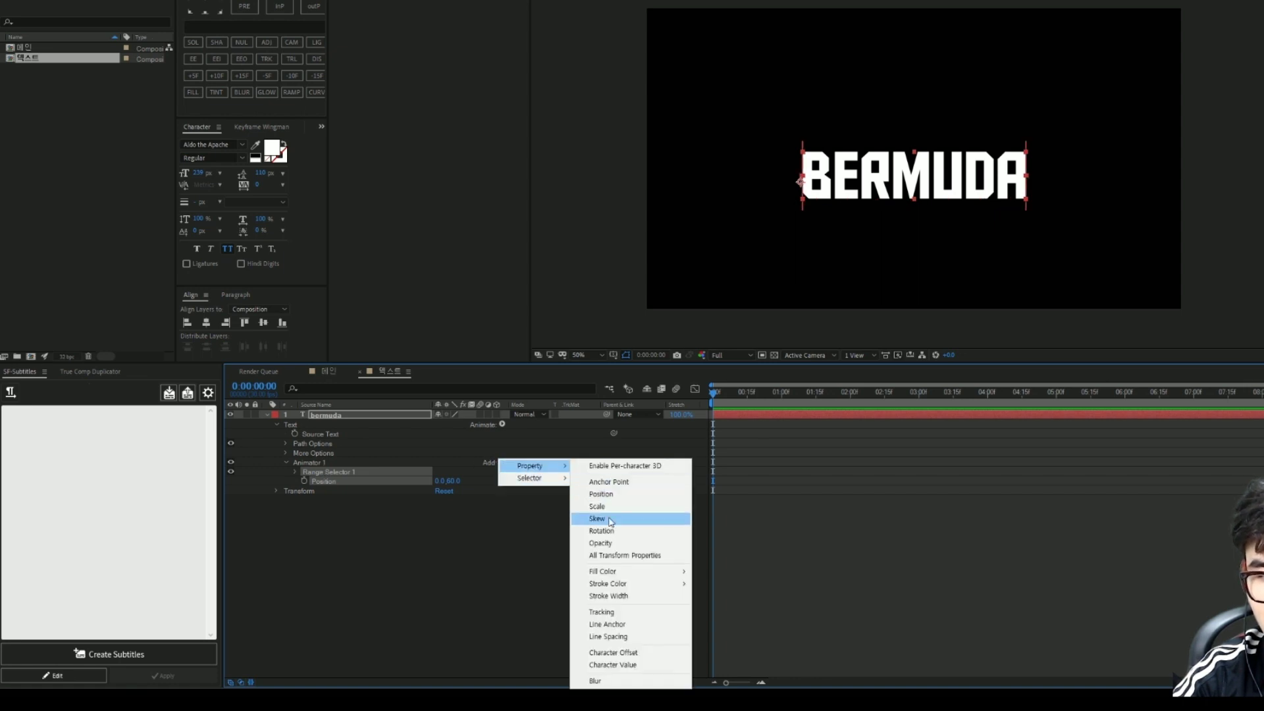
{"action": "left_click", "coordinate": [615, 547]}
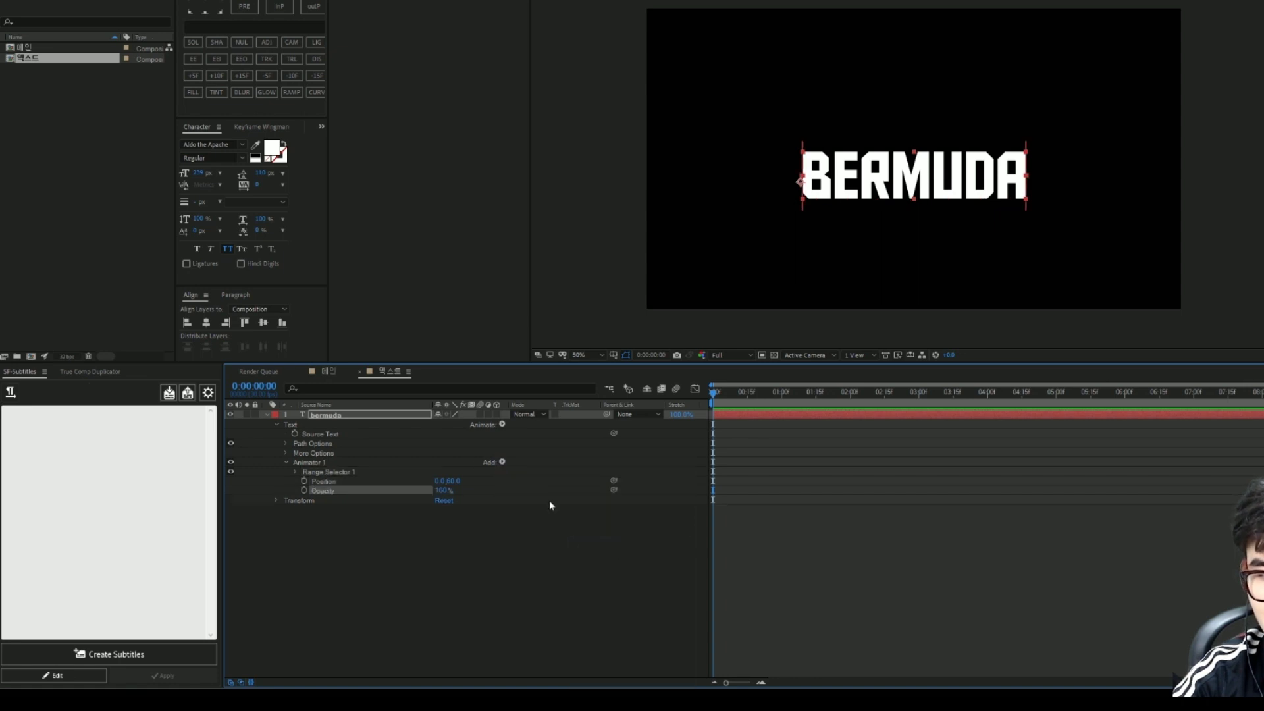
{"action": "left_click", "coordinate": [445, 490]}
{"action": "type", "text": "0"}
{"action": "key", "text": "Return"}
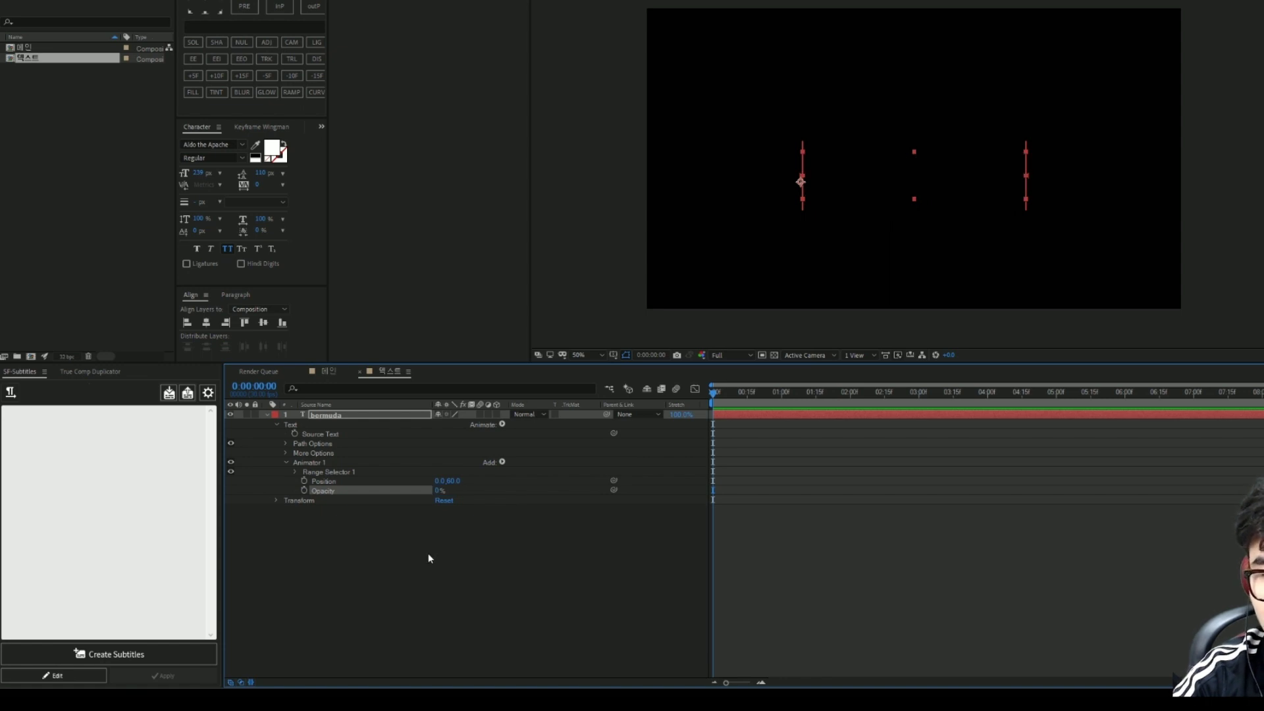
{"action": "left_click", "coordinate": [428, 558]}
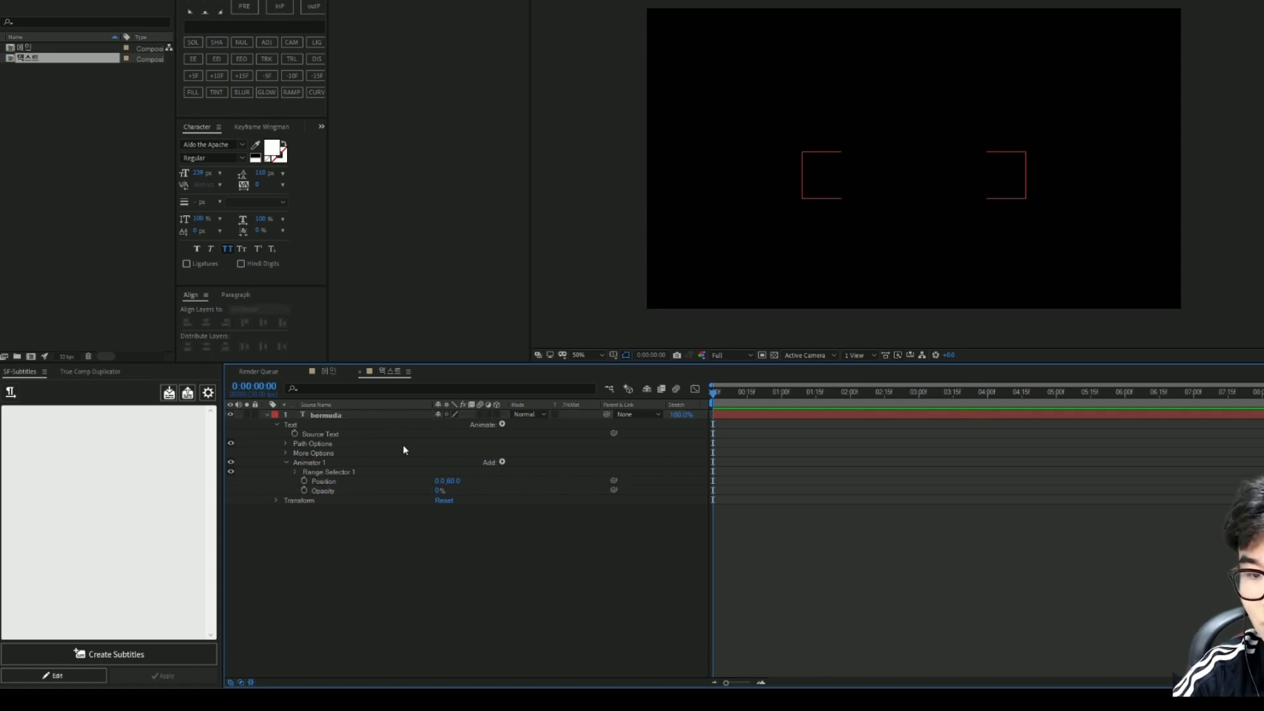
Step: Keyframe Range Selector Offset from -100% at 0:00 to 100% at 1:10
{"action": "left_click", "coordinate": [295, 472]}
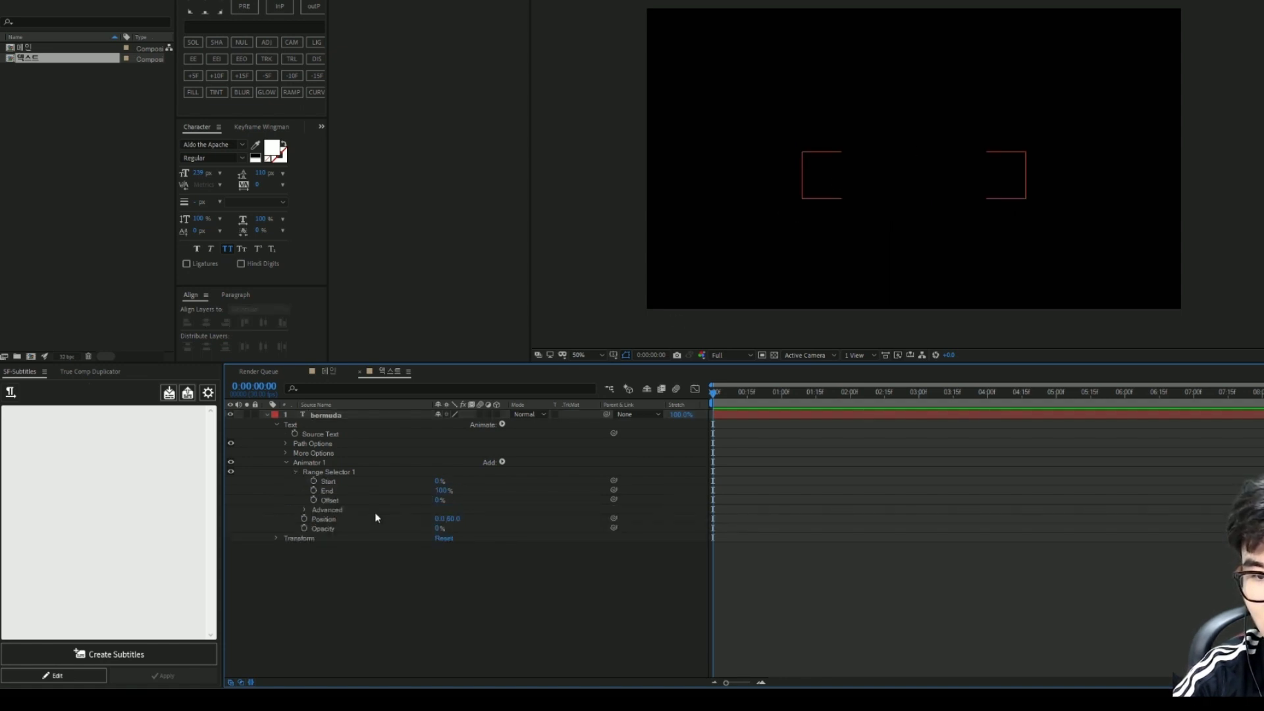
{"action": "left_click", "coordinate": [314, 500]}
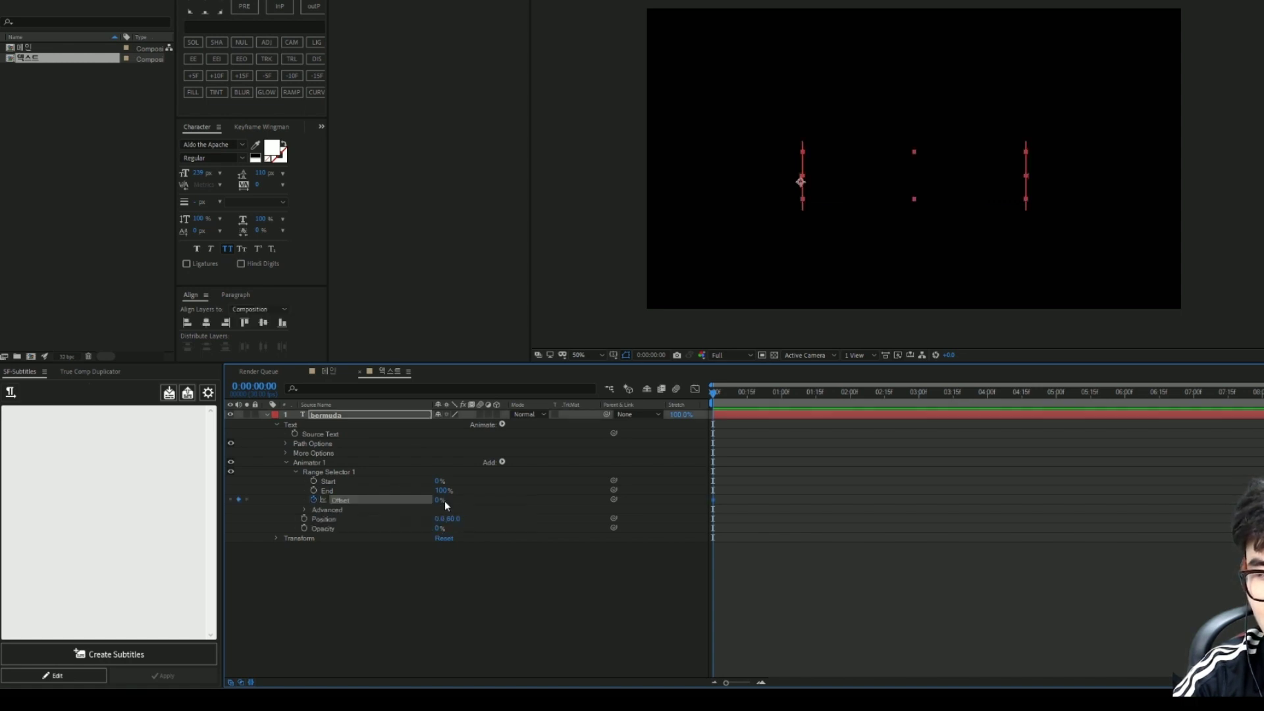
{"action": "left_click_drag", "start_coordinate": [439, 500], "coordinate": [368, 500]}
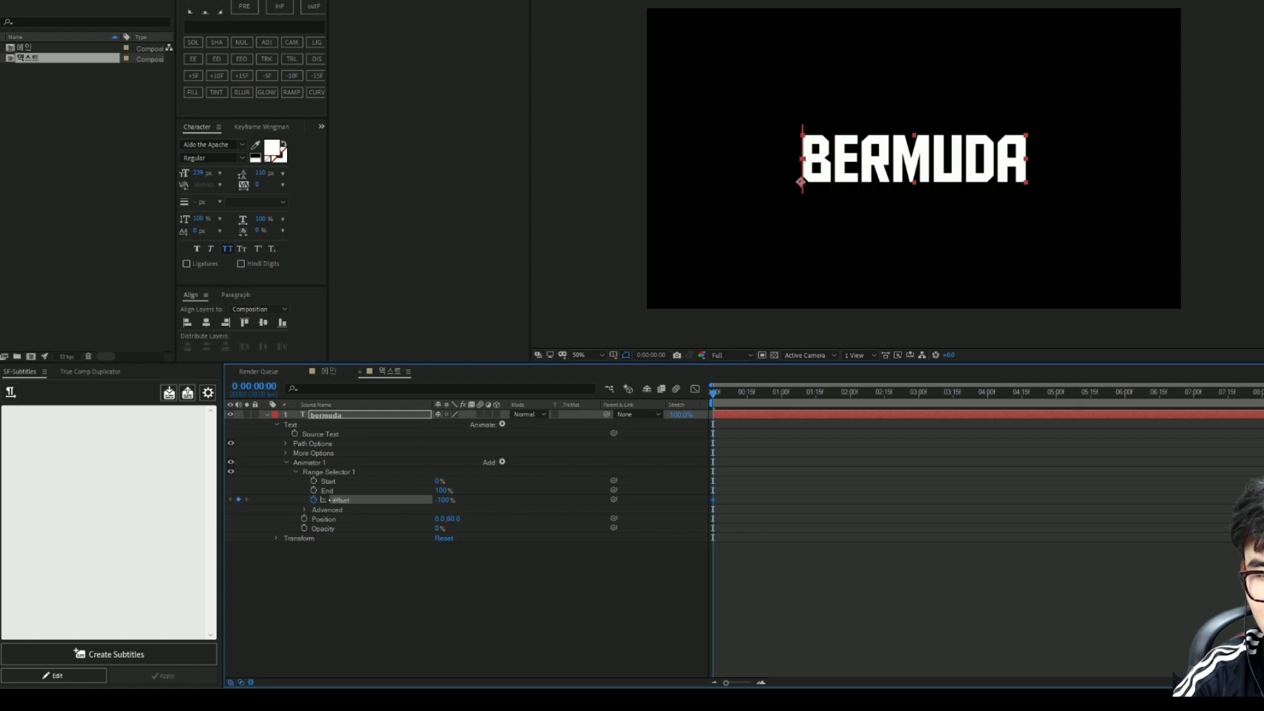
{"action": "left_click_drag", "start_coordinate": [713, 396], "coordinate": [807, 411]}
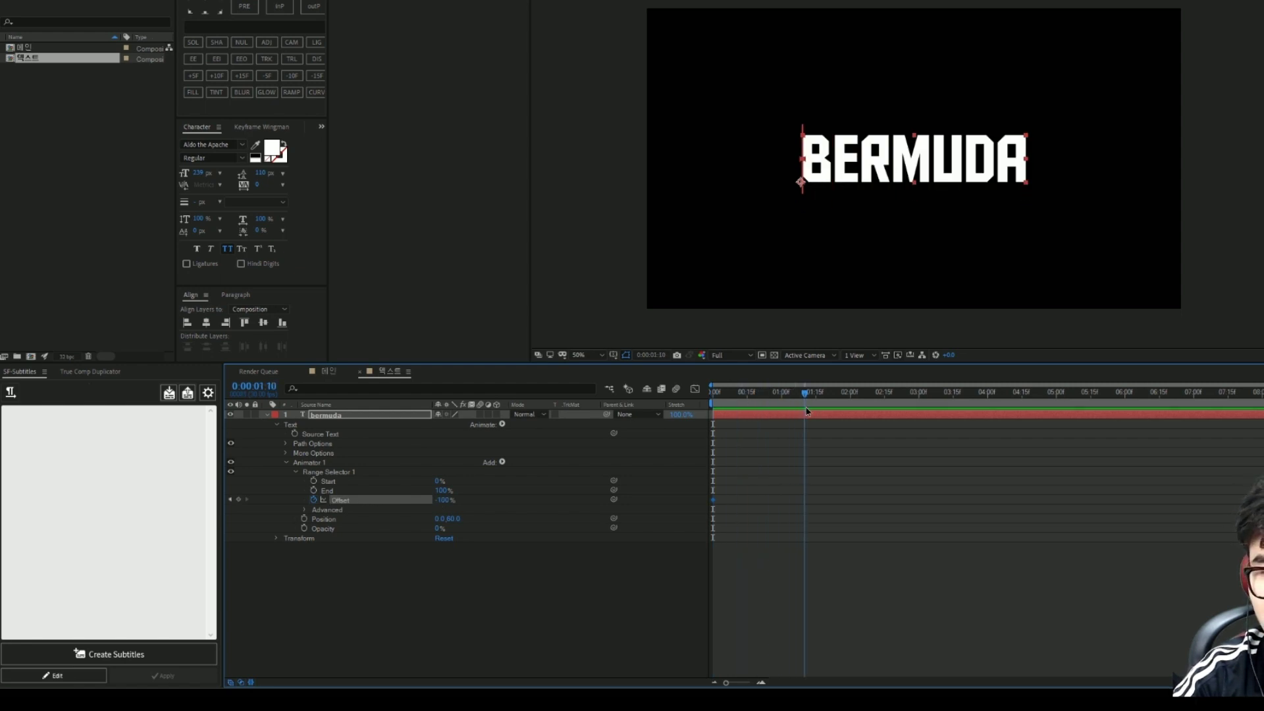
{"action": "left_click_drag", "start_coordinate": [444, 499], "coordinate": [640, 505]}
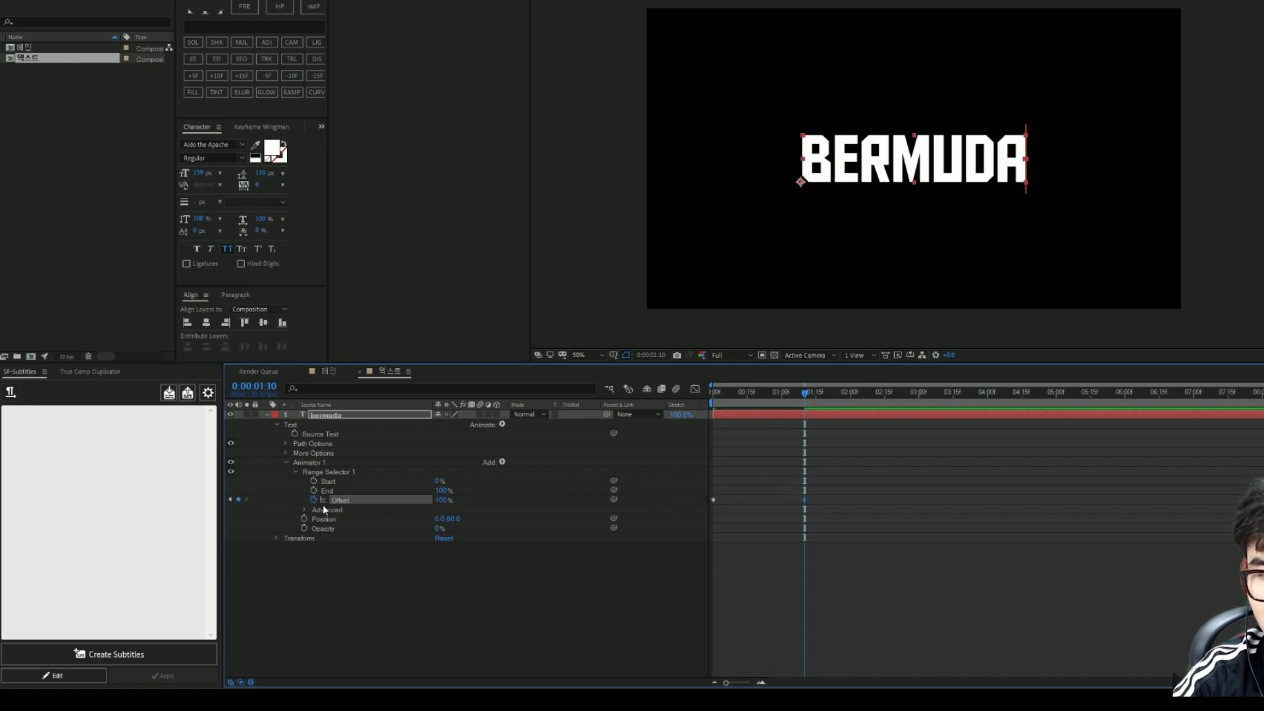
Step: Preview the BERMUDA letter-by-letter reveal from the start of the timeline
{"action": "left_click", "coordinate": [304, 510]}
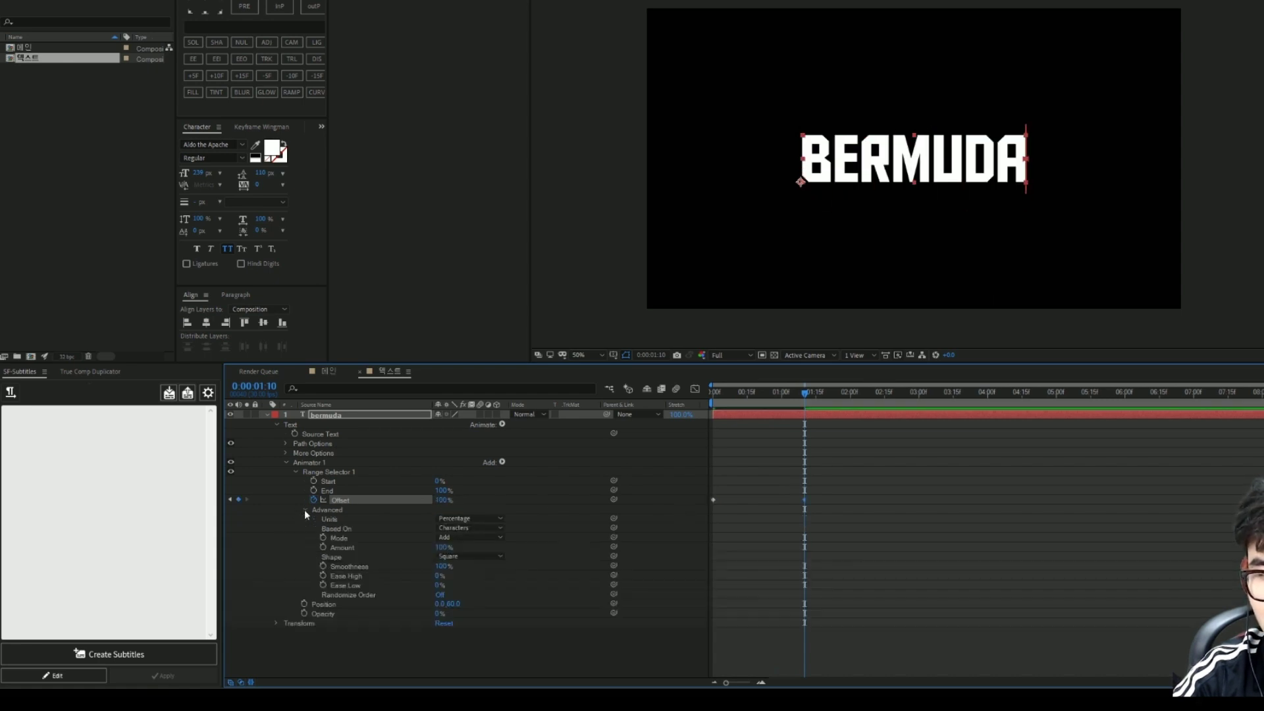
{"action": "key", "text": "Home"}
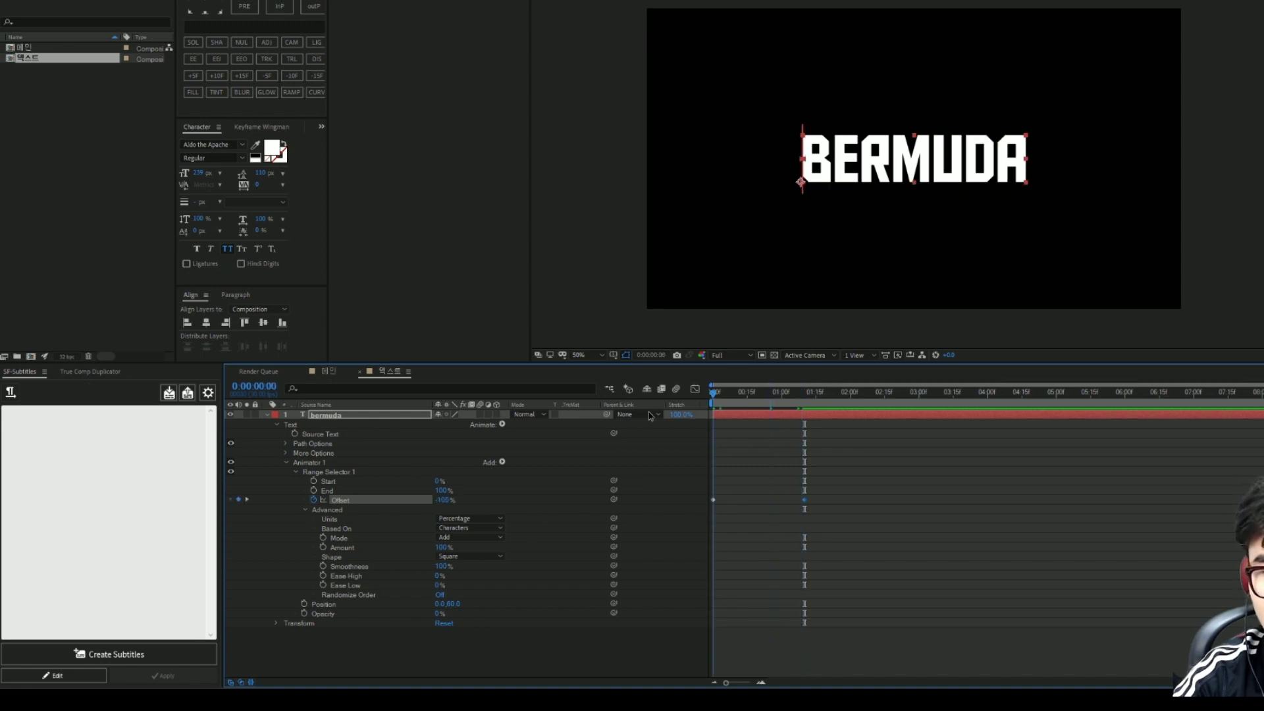
{"action": "key", "text": "space"}
{"action": "key", "text": "space"}
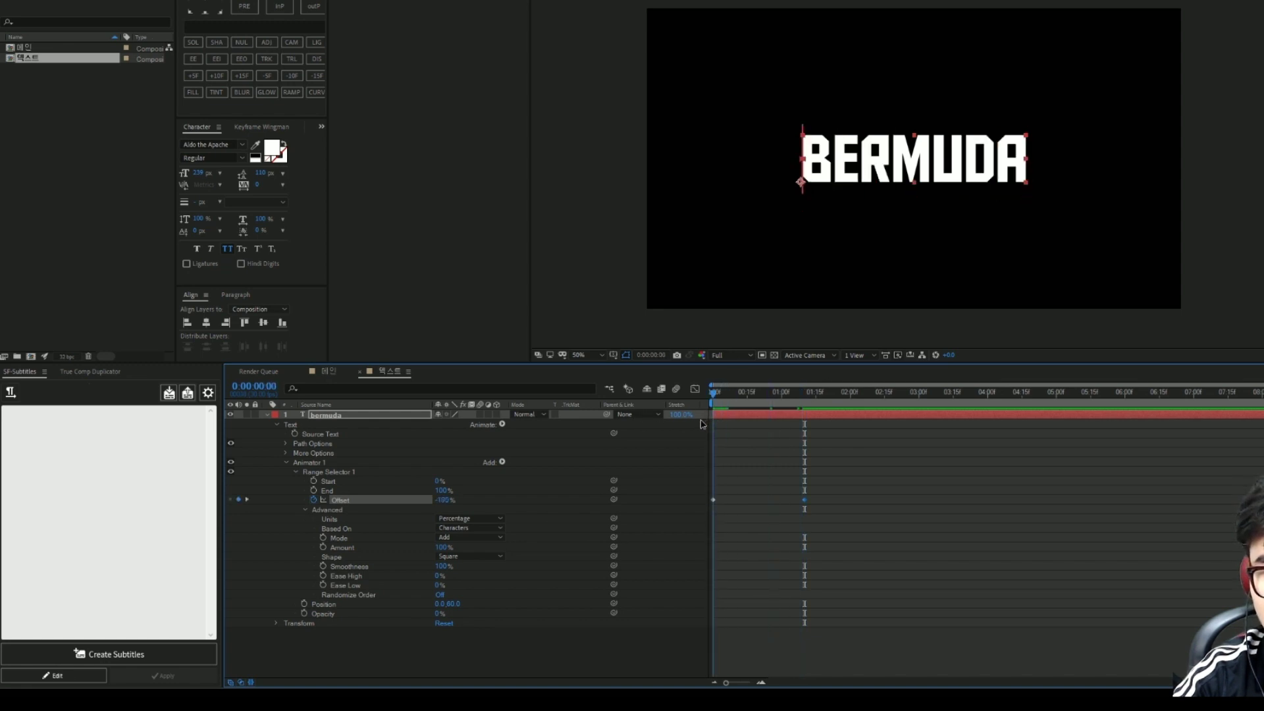
{"action": "key", "text": "space"}
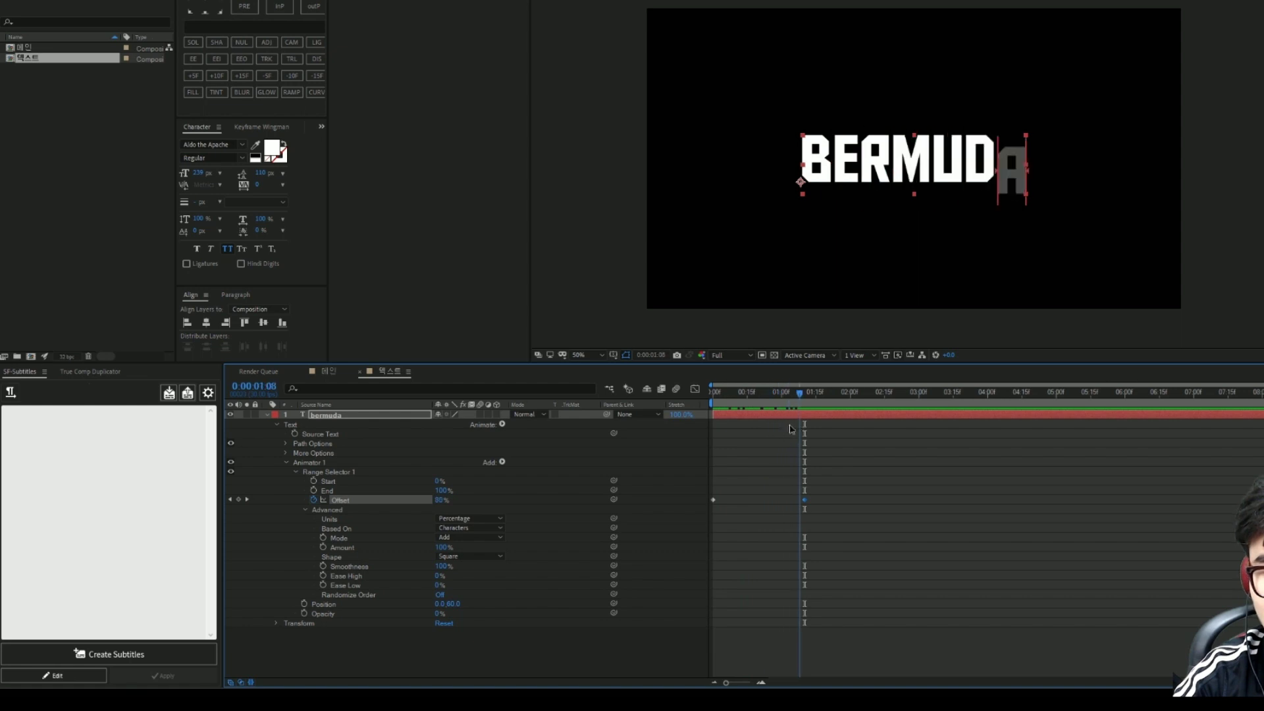
{"action": "key", "text": "space"}
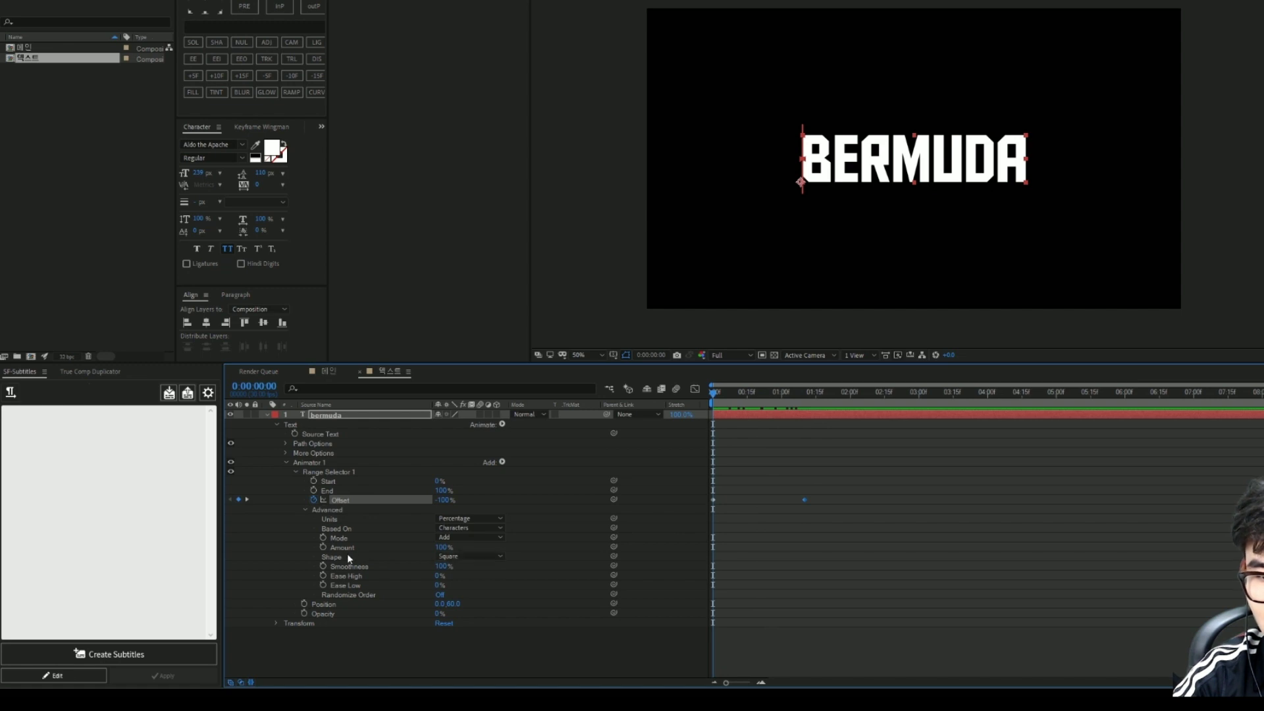
Step: Set the Range Selector shape to Ramp Up and preview the reveal
{"action": "left_click", "coordinate": [451, 557]}
{"action": "left_click", "coordinate": [468, 580]}
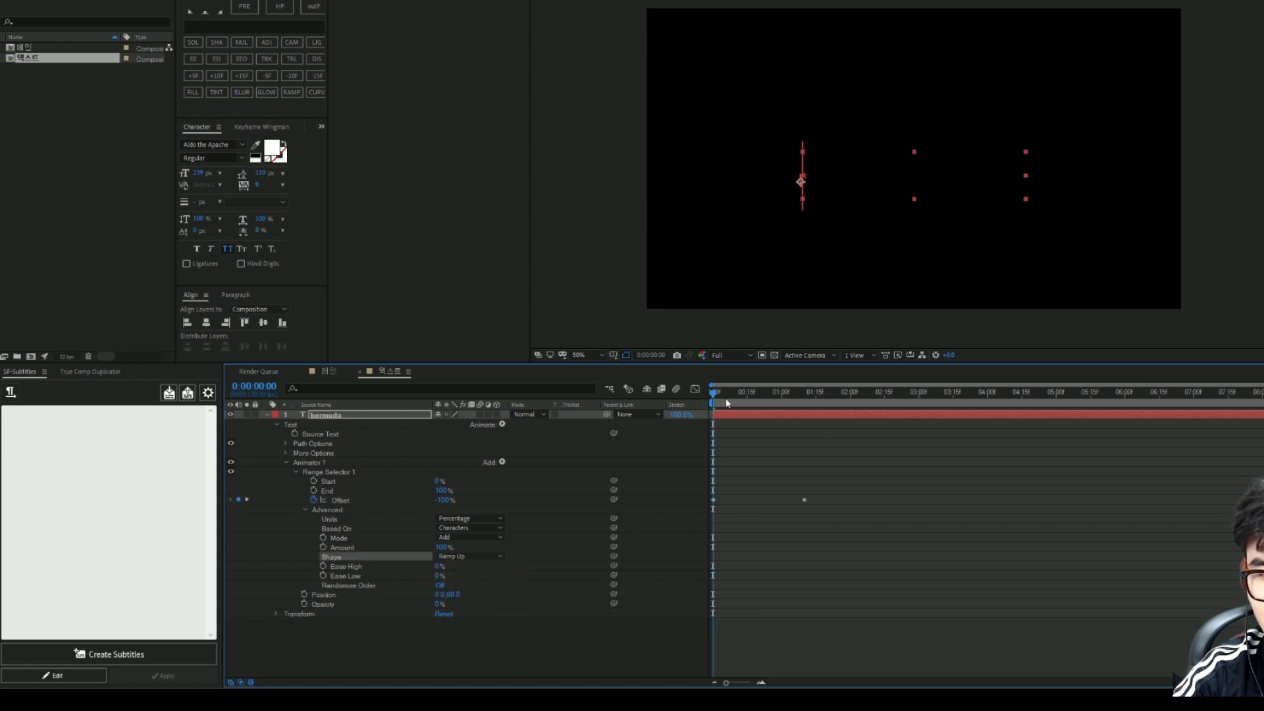
{"action": "key", "text": "space"}
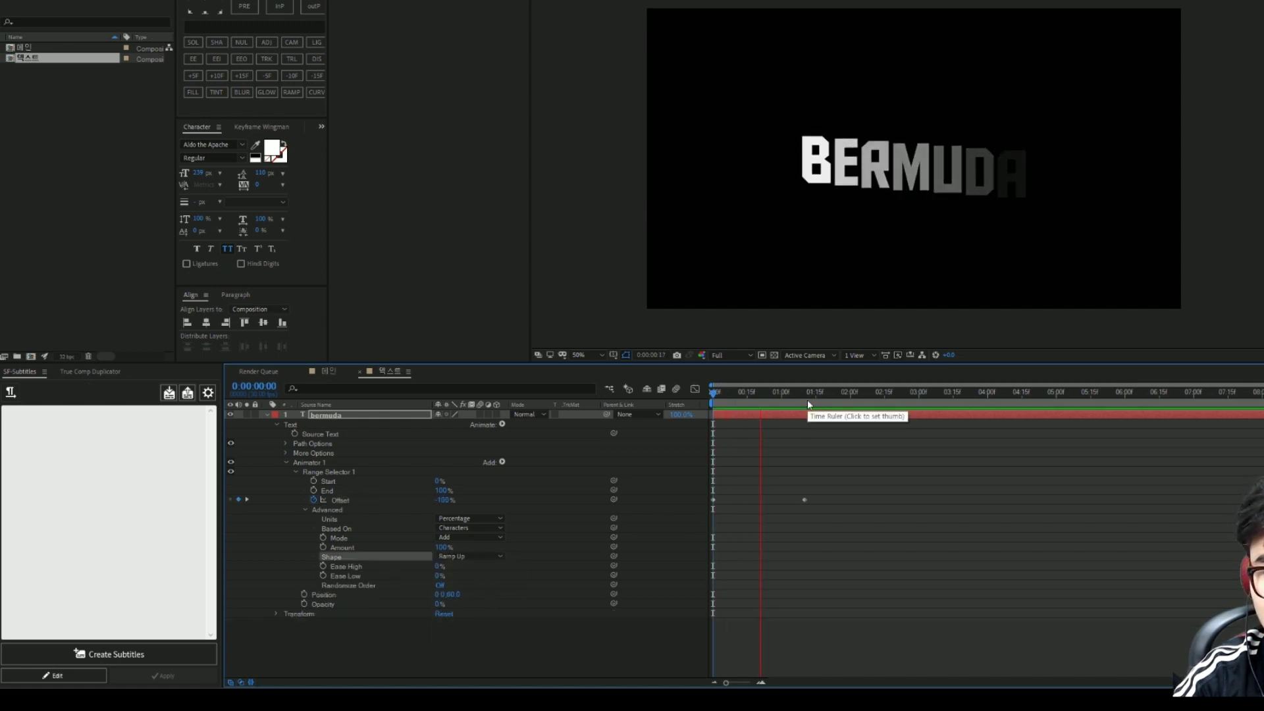
{"action": "left_click_drag", "start_coordinate": [845, 397], "coordinate": [765, 392]}
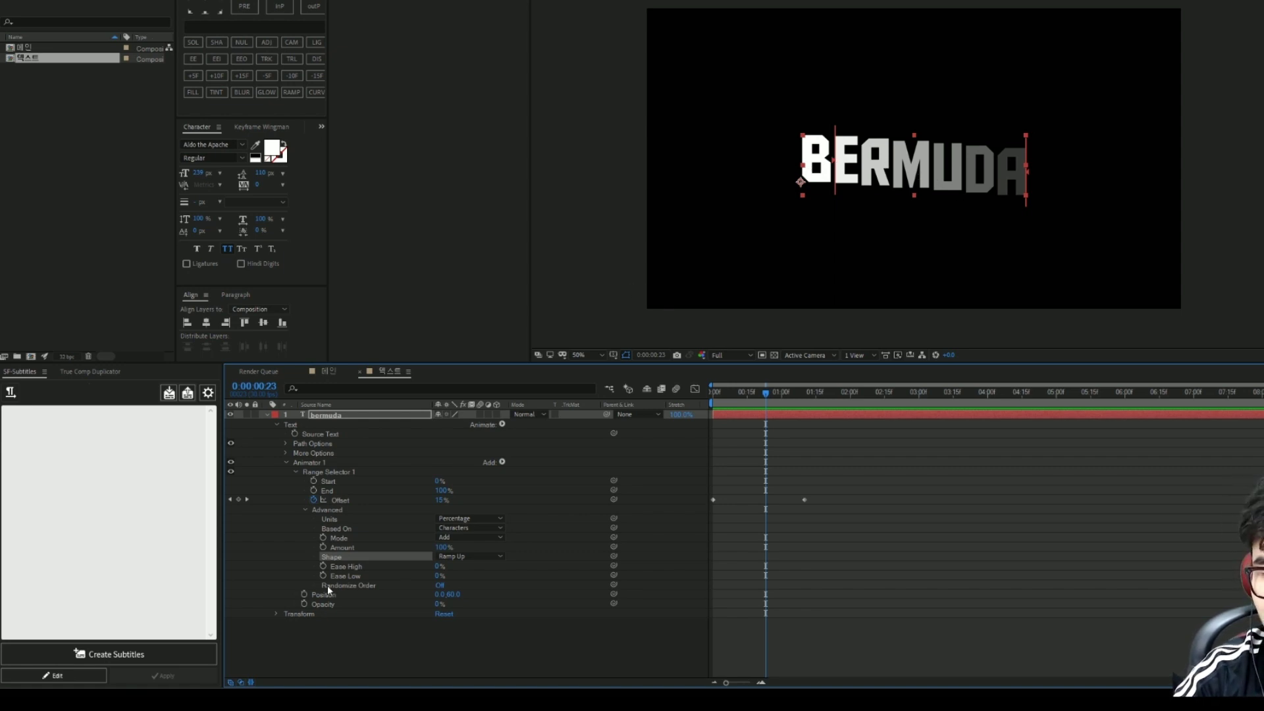
Step: Turn on Randomize Order with Random Seed 48 and preview the randomized reveal
{"action": "left_click", "coordinate": [438, 586]}
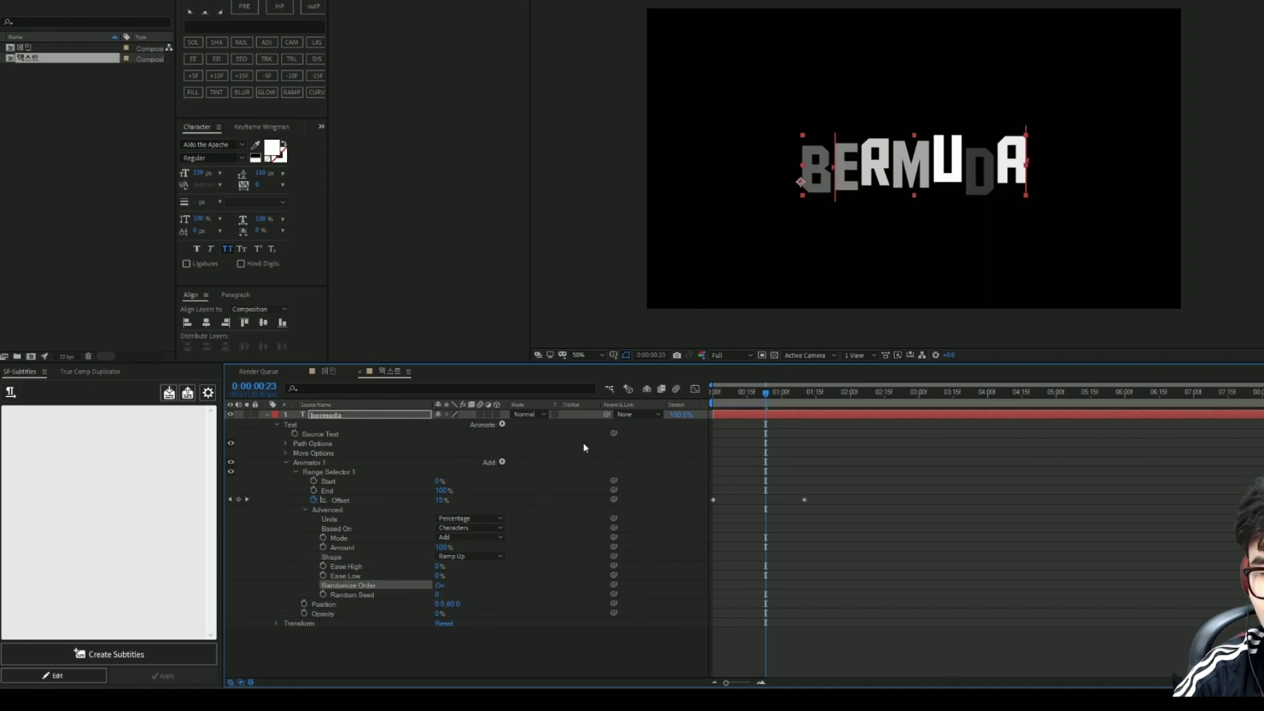
{"action": "left_click_drag", "start_coordinate": [438, 594], "coordinate": [463, 592]}
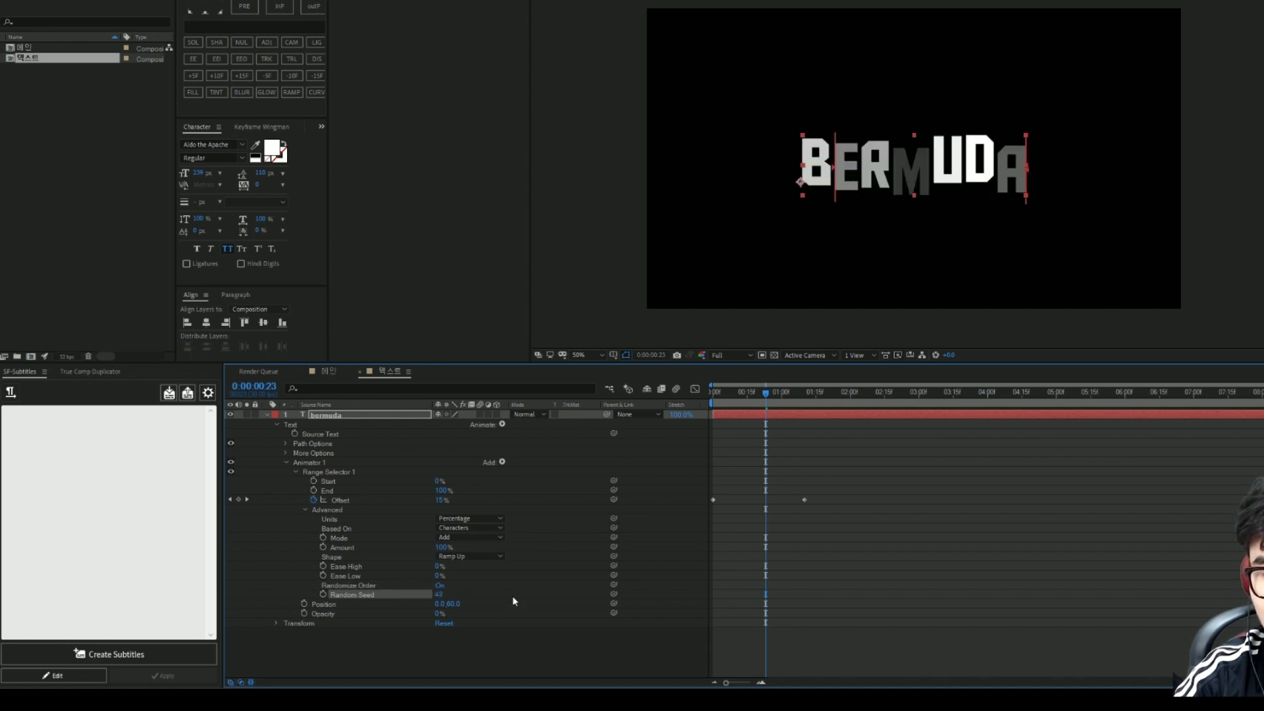
{"action": "key", "text": "space"}
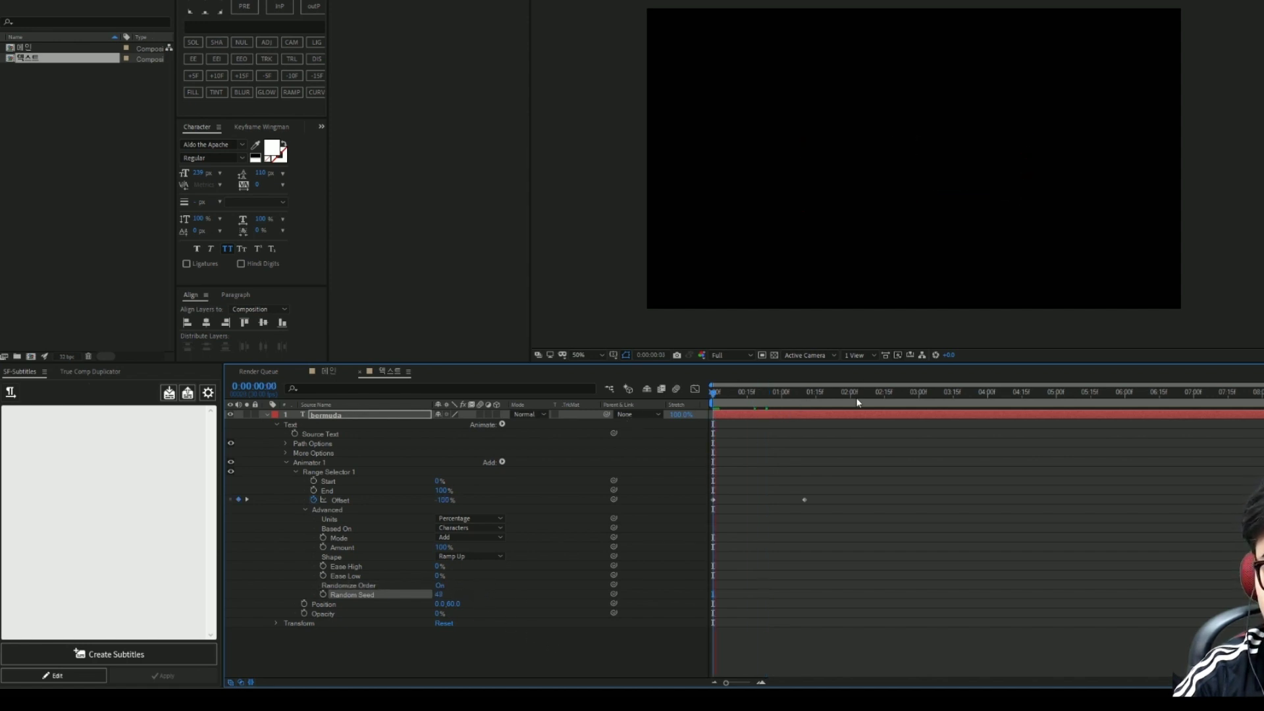
{"action": "key", "text": "space"}
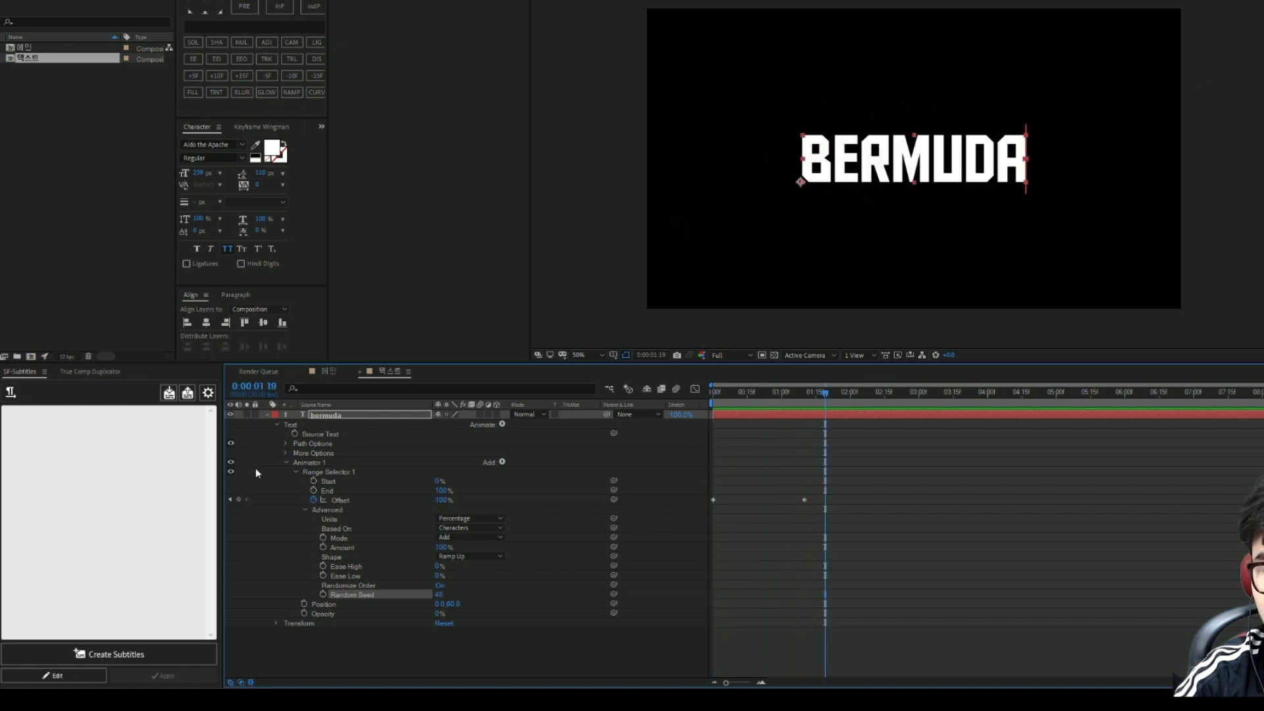
{"action": "left_click", "coordinate": [266, 414]}
{"action": "left_click", "coordinate": [423, 481]}
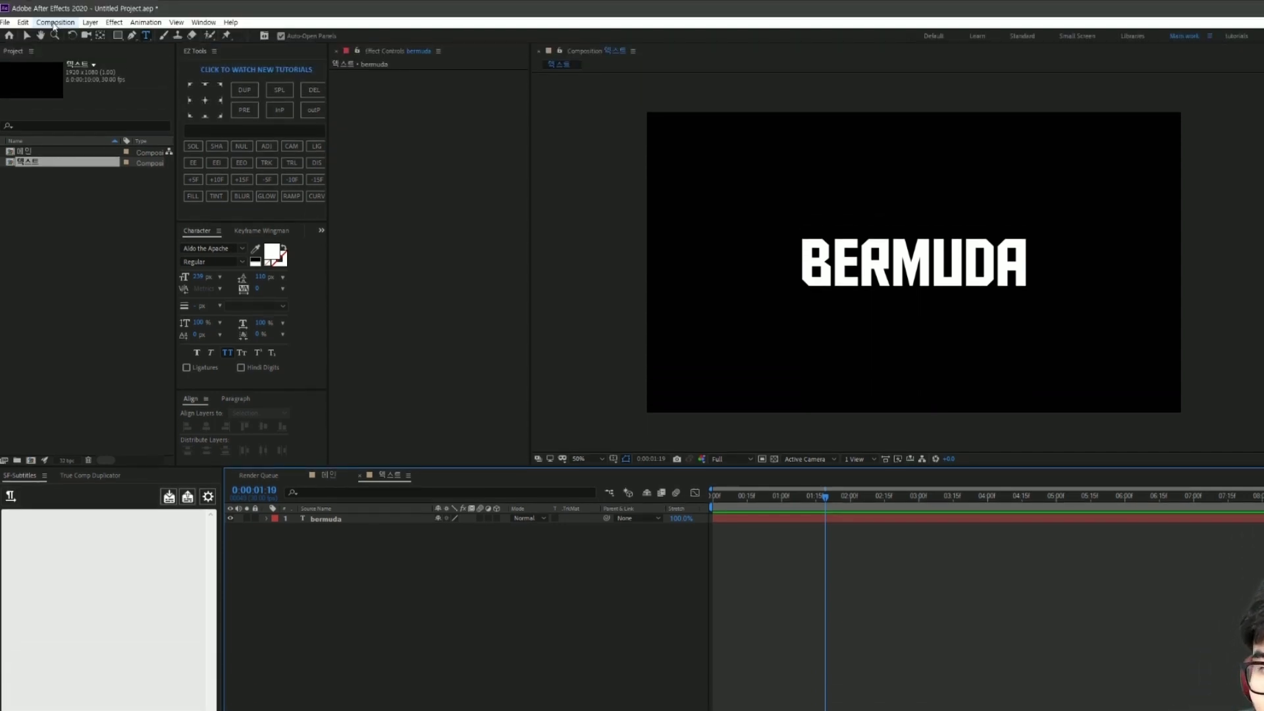
Step: Create a new composition named 글리치
{"action": "left_click", "coordinate": [53, 22]}
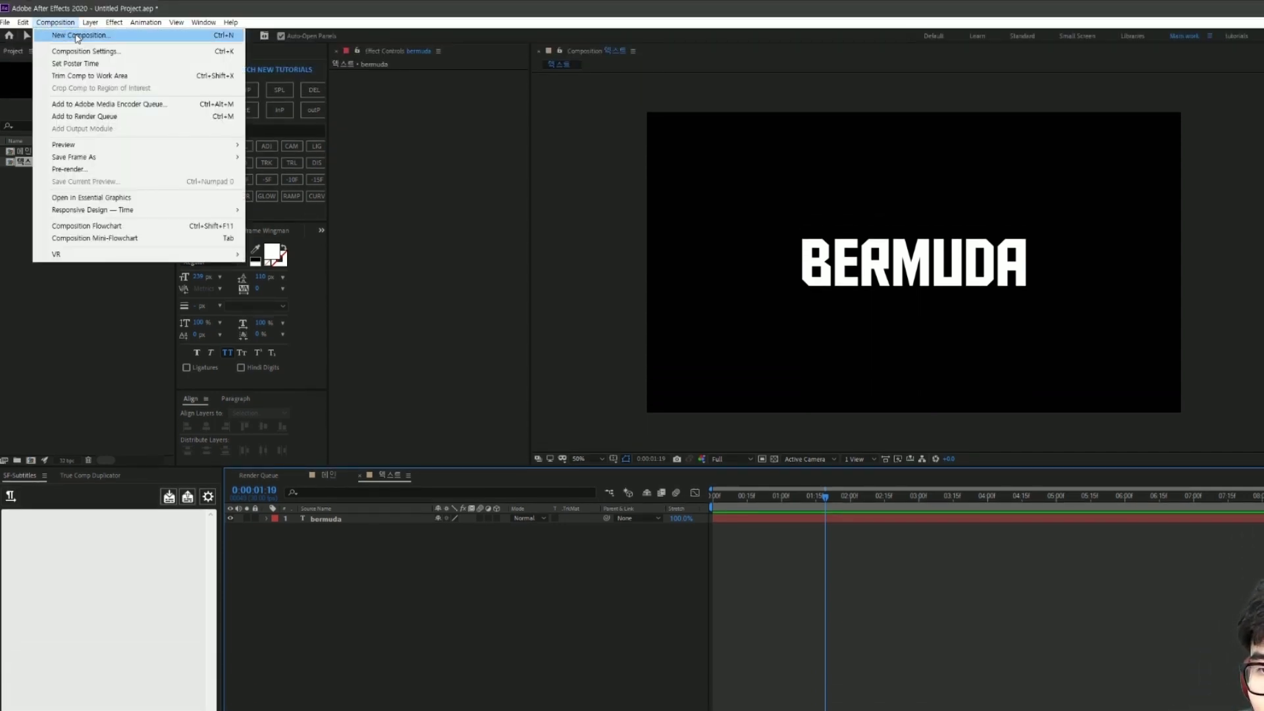
{"action": "left_click", "coordinate": [66, 48]}
{"action": "type", "text": "d"}
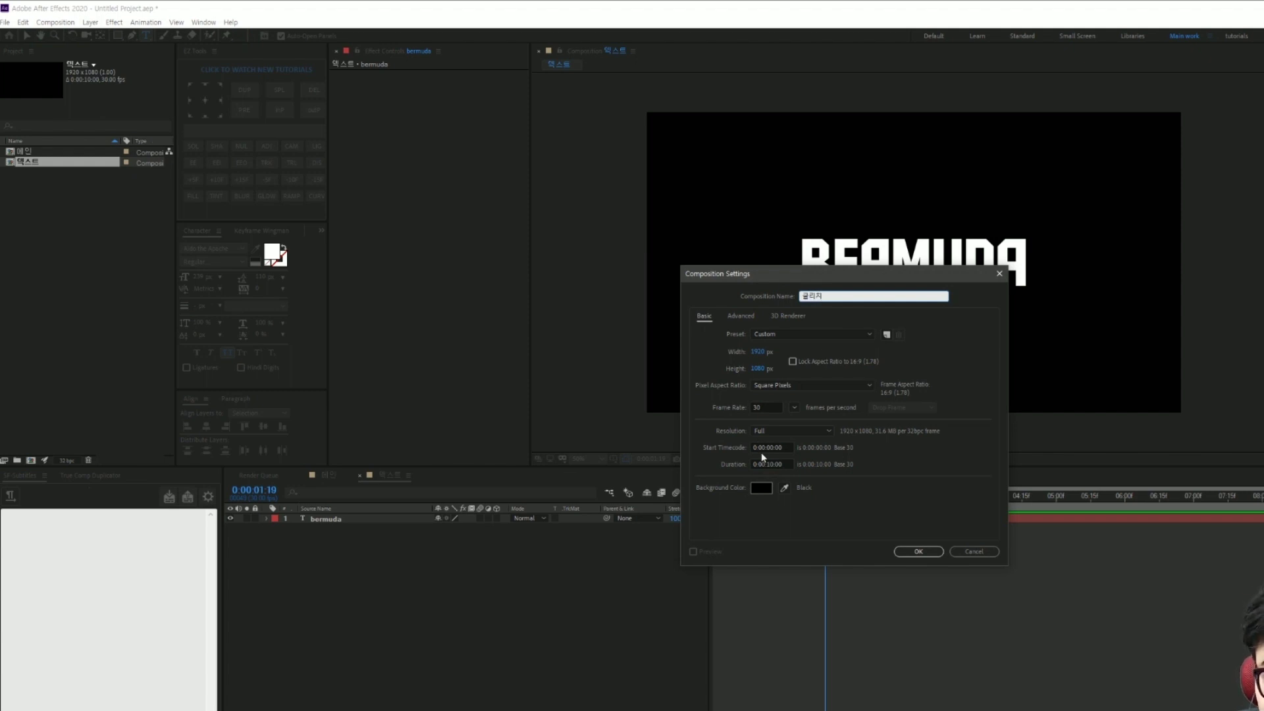
{"action": "left_click", "coordinate": [912, 555]}
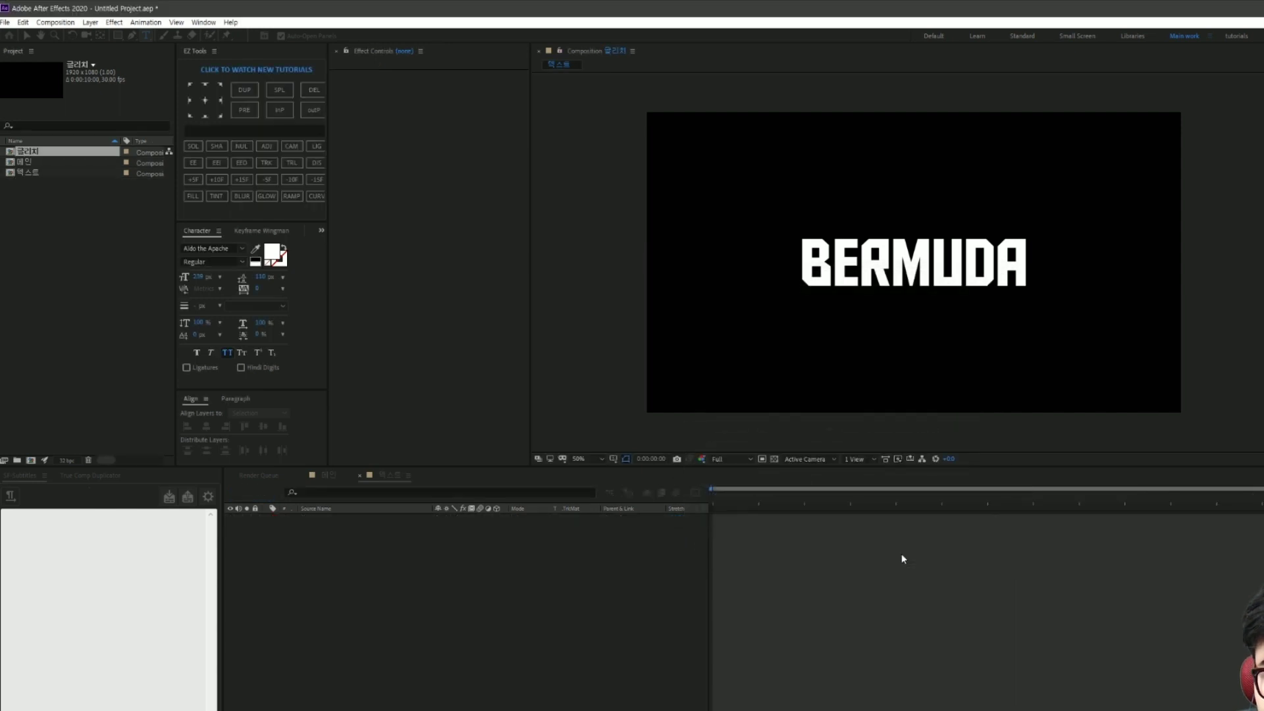
Step: Start a new solid layer in 글리치 and clear its default name
{"action": "right_click", "coordinate": [501, 527]}
{"action": "mouse_move", "coordinate": [546, 533]}
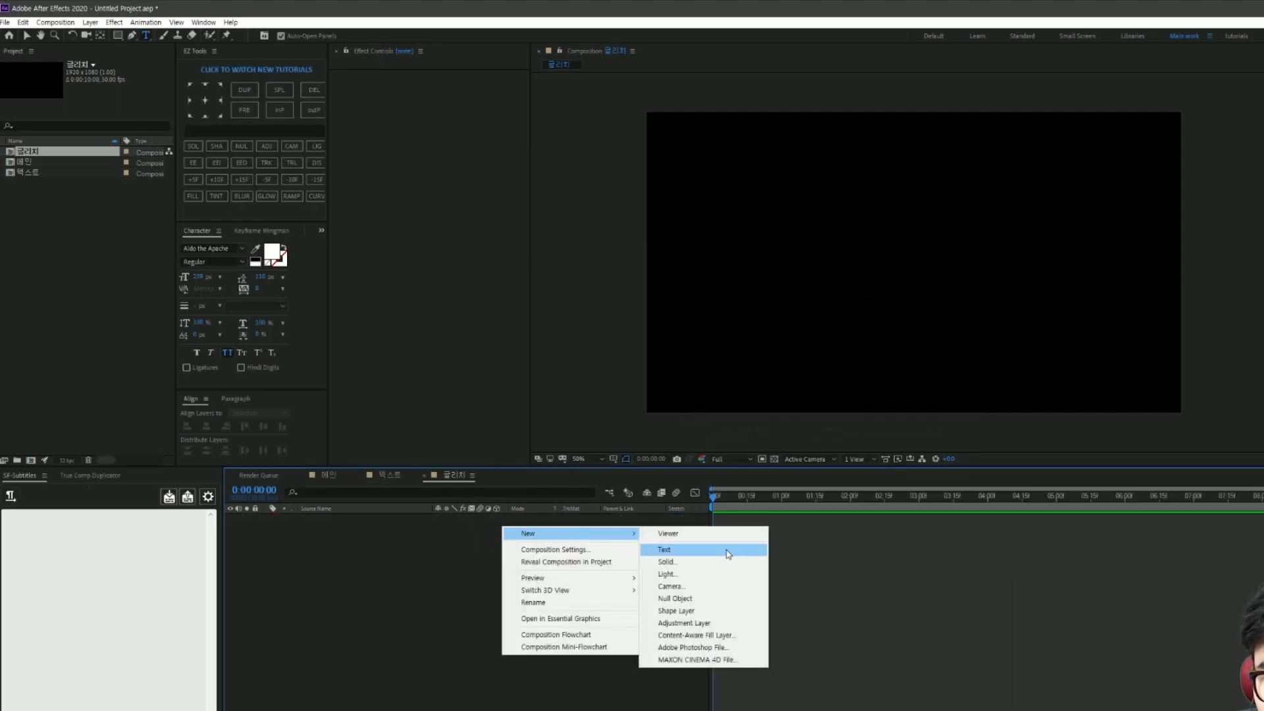
{"action": "left_click", "coordinate": [671, 562]}
{"action": "key", "text": "BackSpace"}
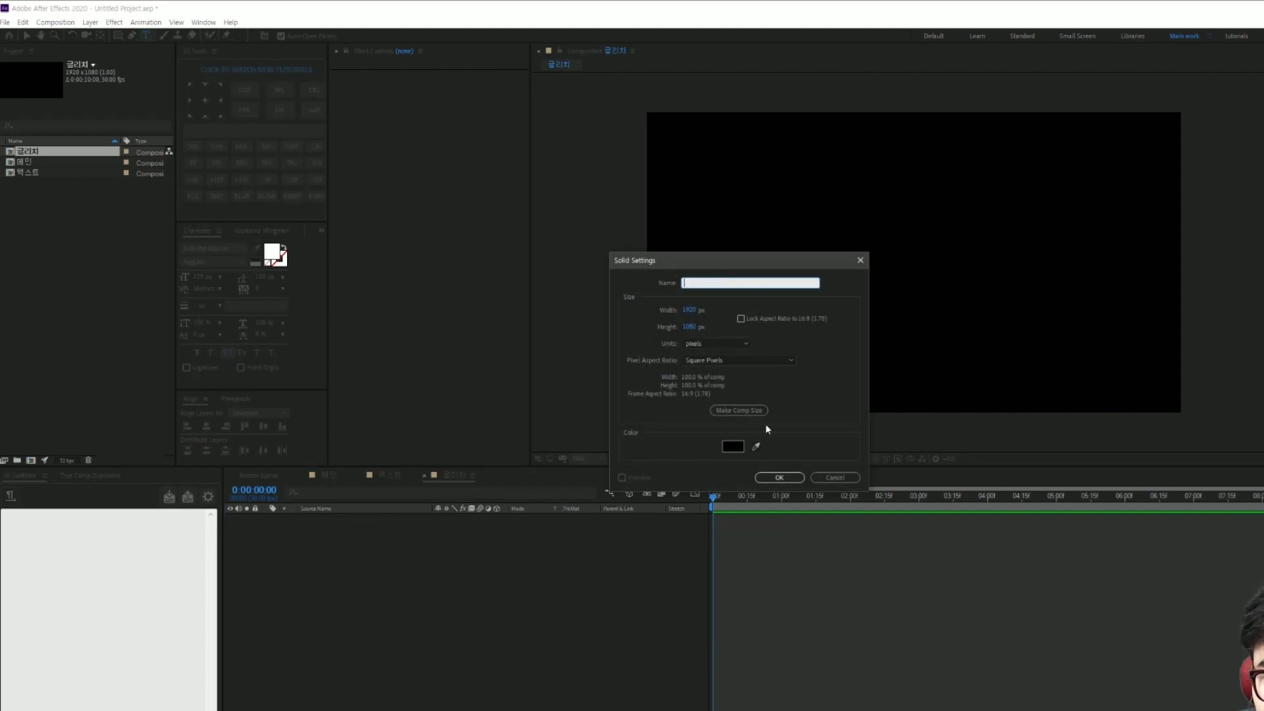
Step: Name the solid 프랙탈 and apply Fractal Noise to it
{"action": "type", "text": "임"}
{"action": "left_click", "coordinate": [778, 477]}
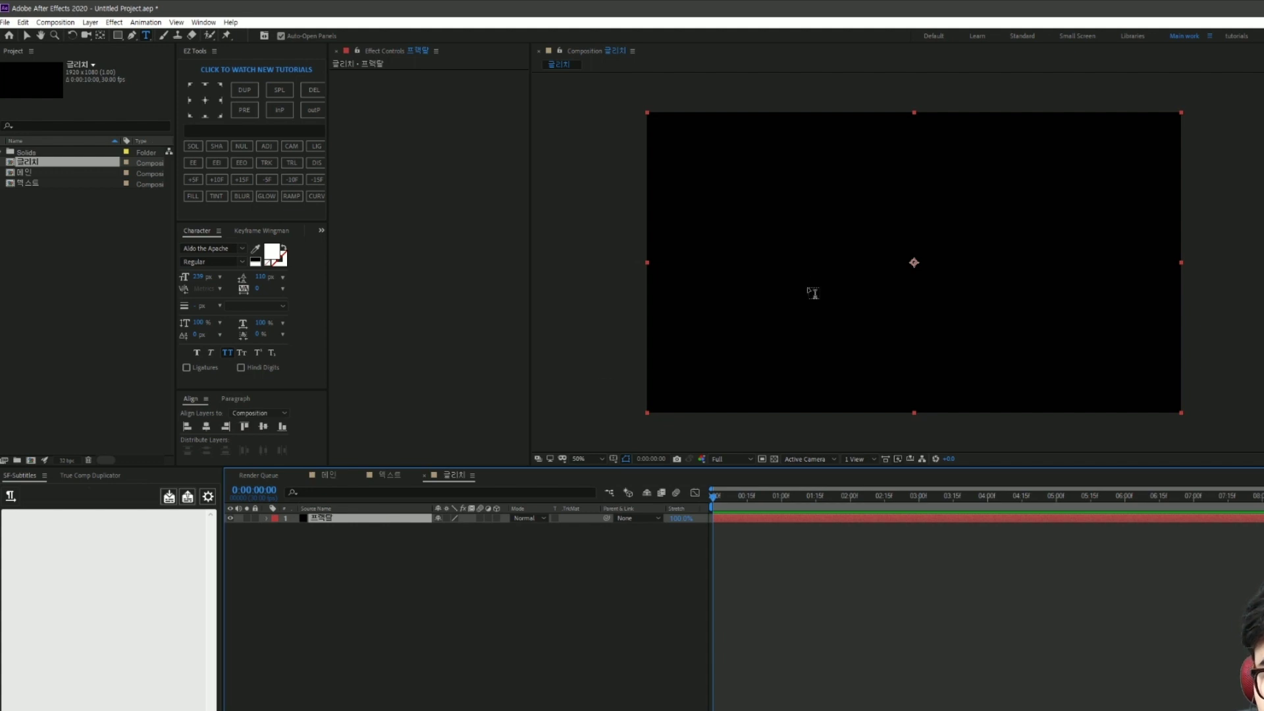
{"action": "key", "text": "ctrl+space"}
{"action": "type", "text": "frac"}
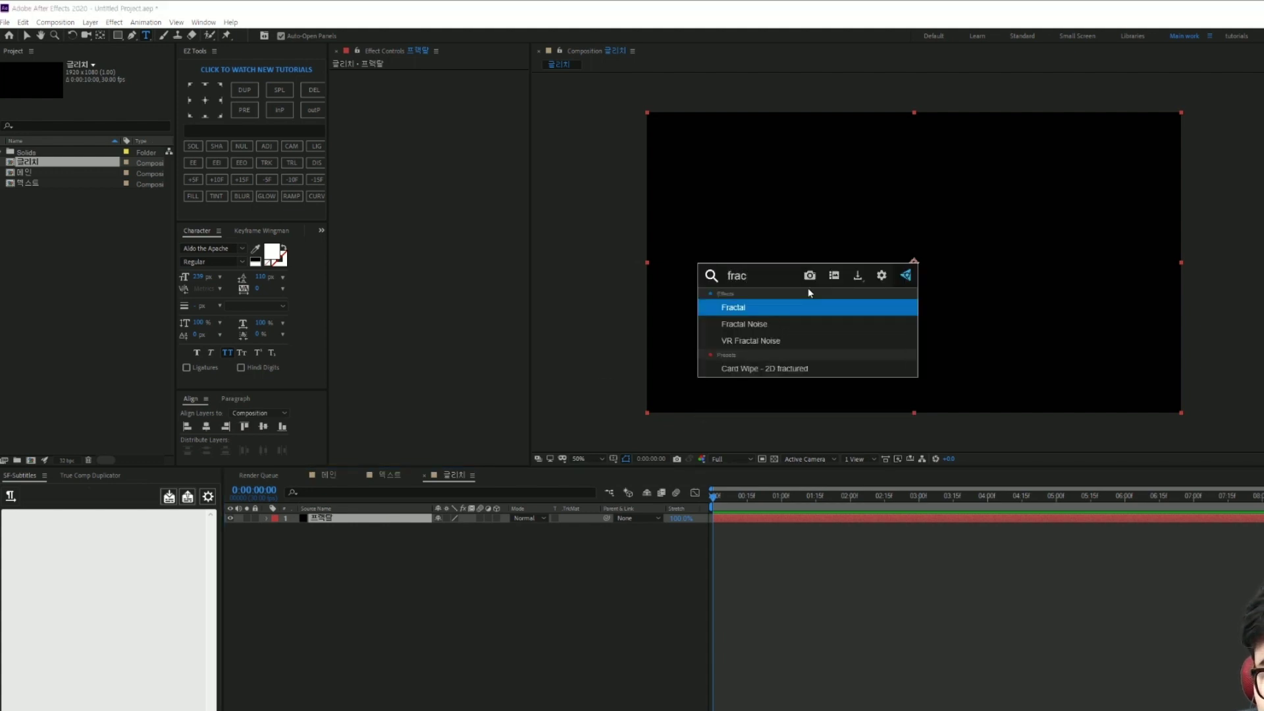
{"action": "left_click", "coordinate": [756, 324]}
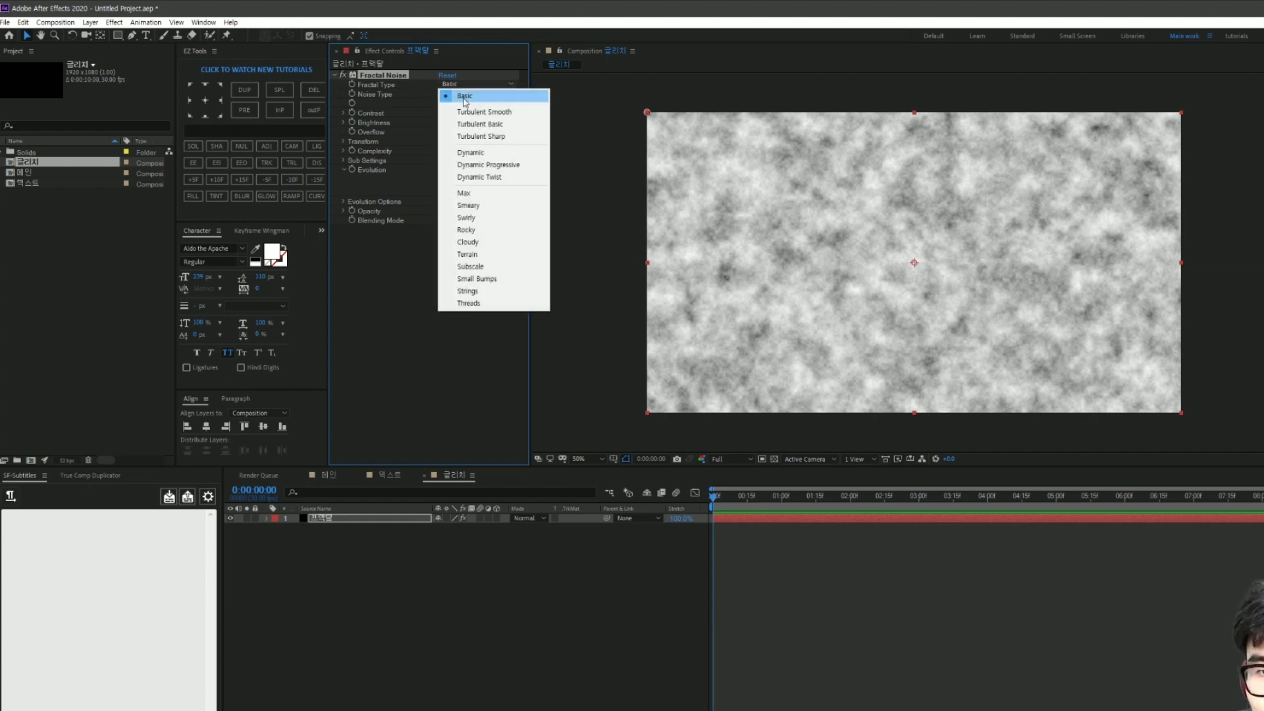
Step: Set Fractal Noise to Dynamic fractal type and Block noise type
{"action": "left_click", "coordinate": [470, 153]}
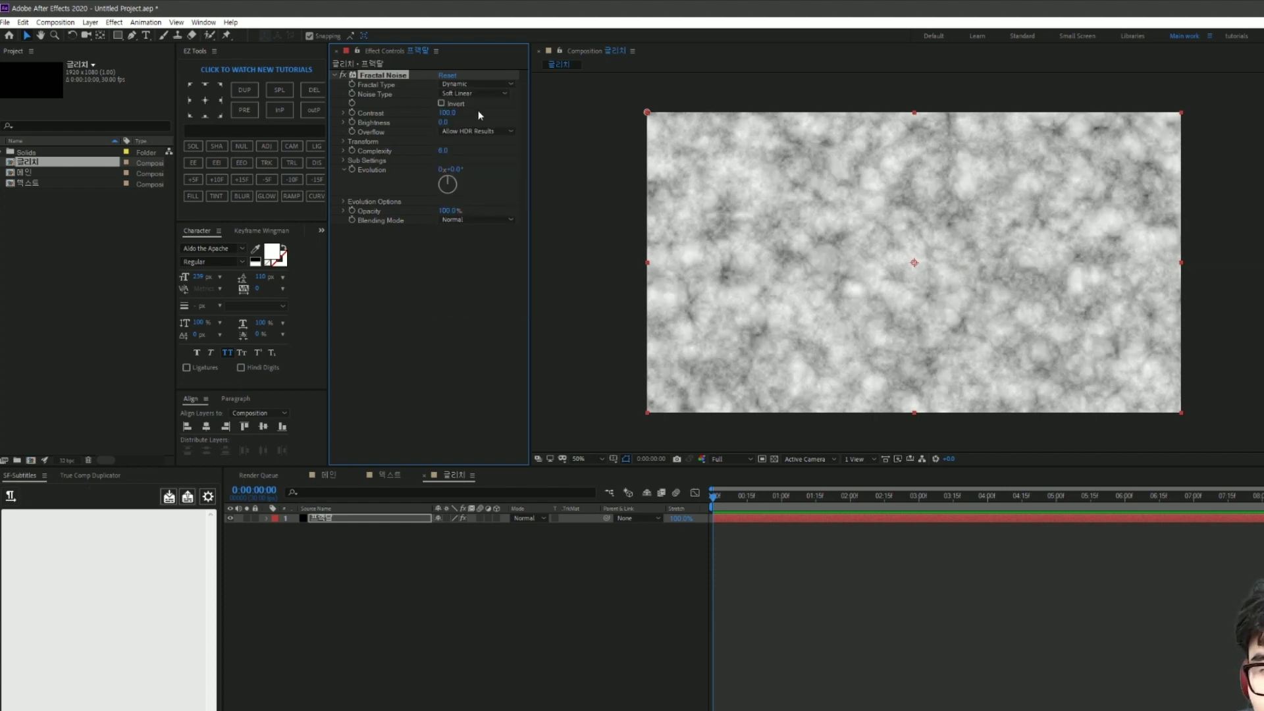
{"action": "left_click", "coordinate": [466, 92]}
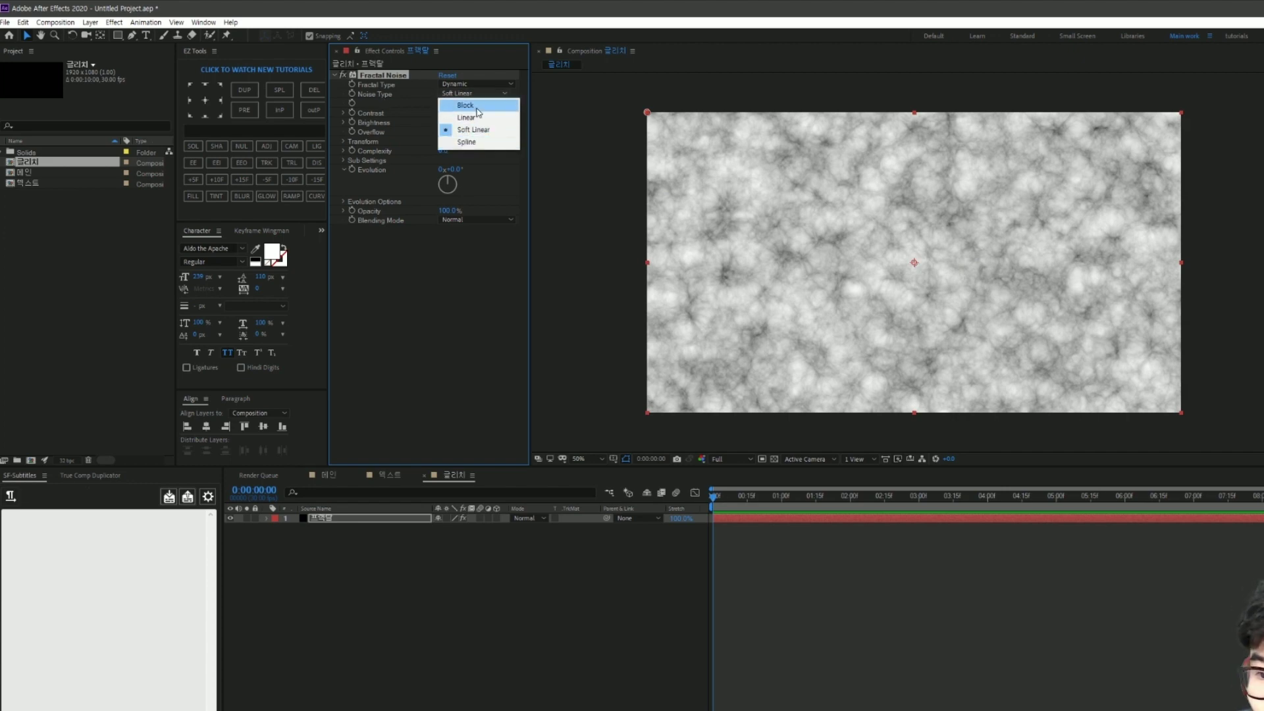
{"action": "left_click", "coordinate": [465, 105]}
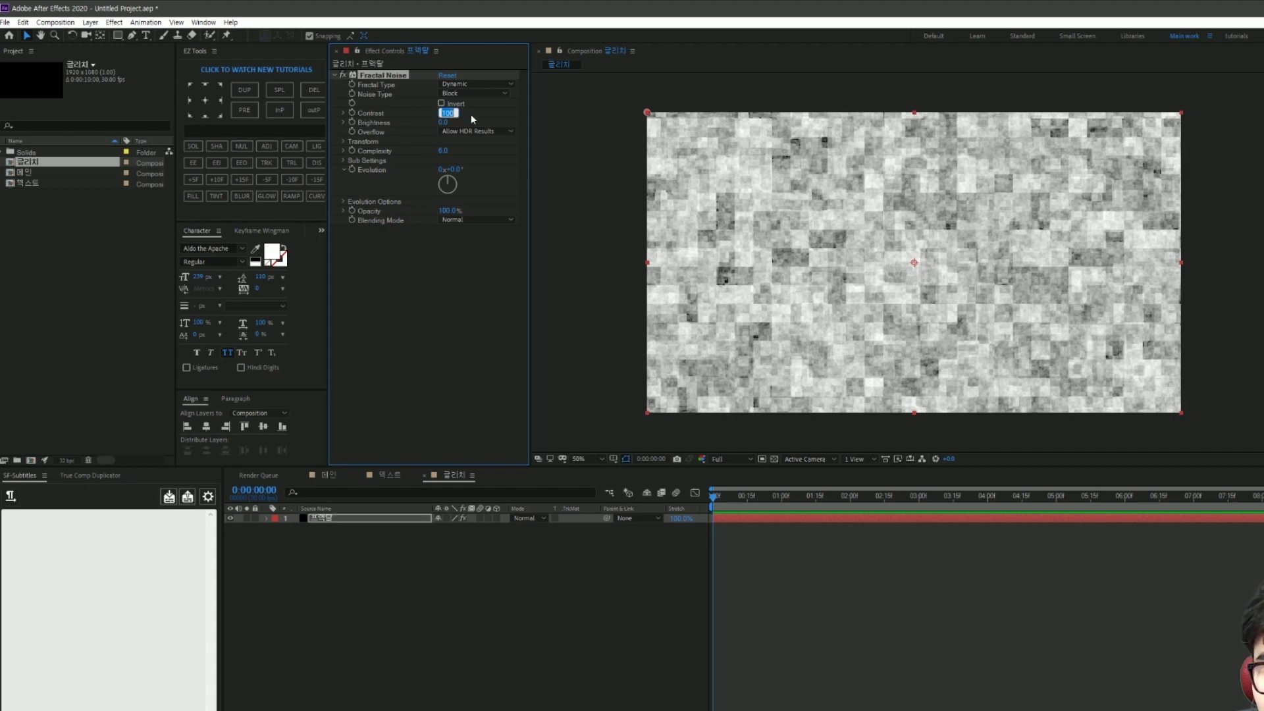
{"action": "left_click", "coordinate": [453, 118]}
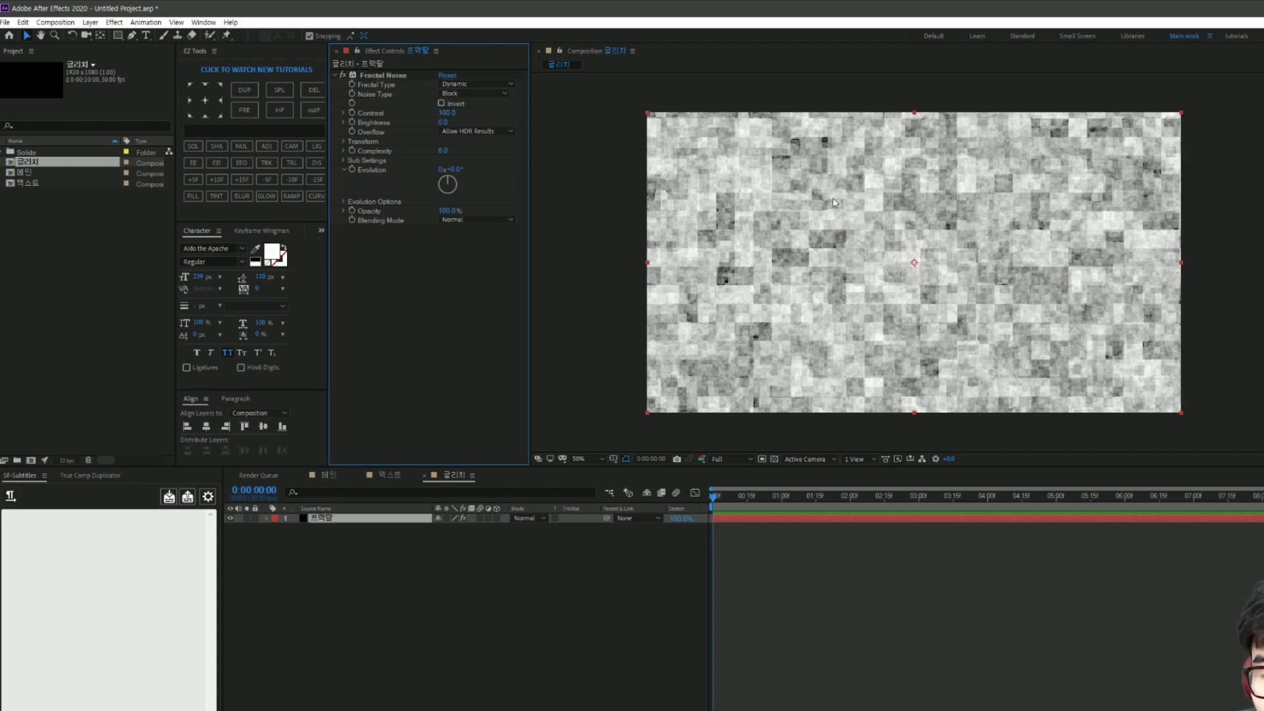
{"action": "left_click", "coordinate": [451, 112]}
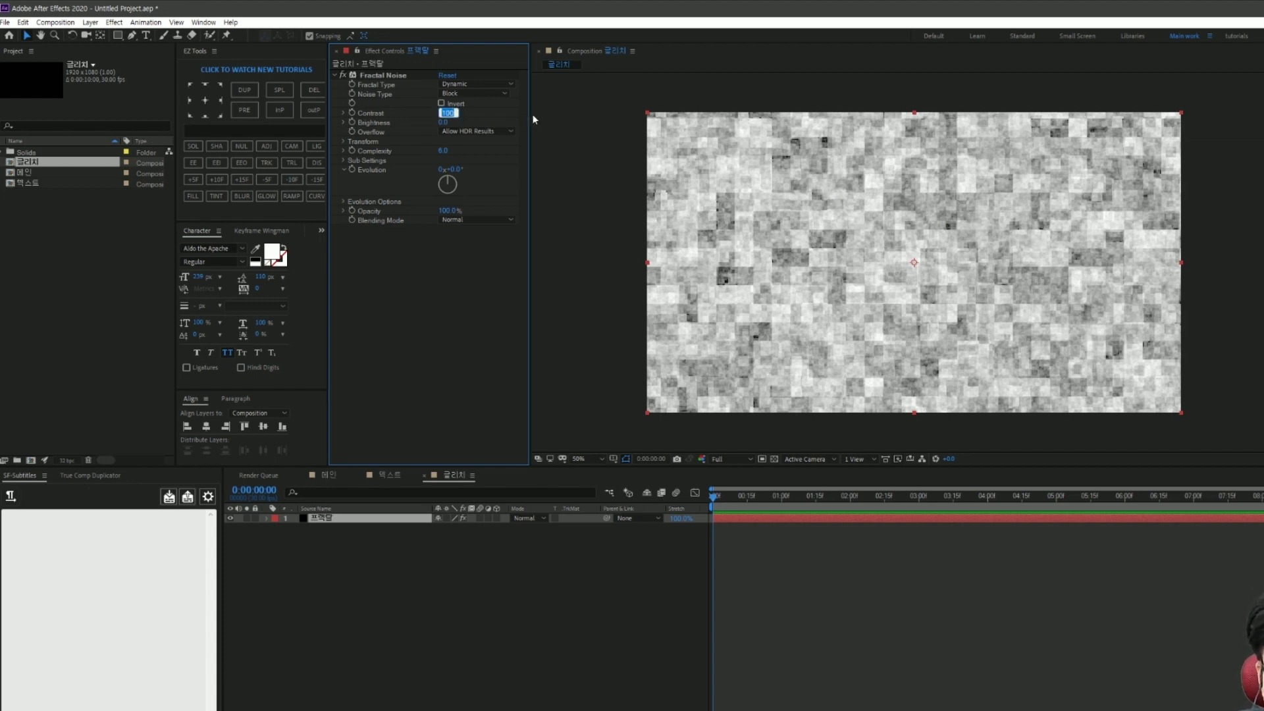
Step: Set Fractal Noise Contrast to 700 and Brightness to -60
{"action": "type", "text": "700"}
{"action": "key", "text": "Return"}
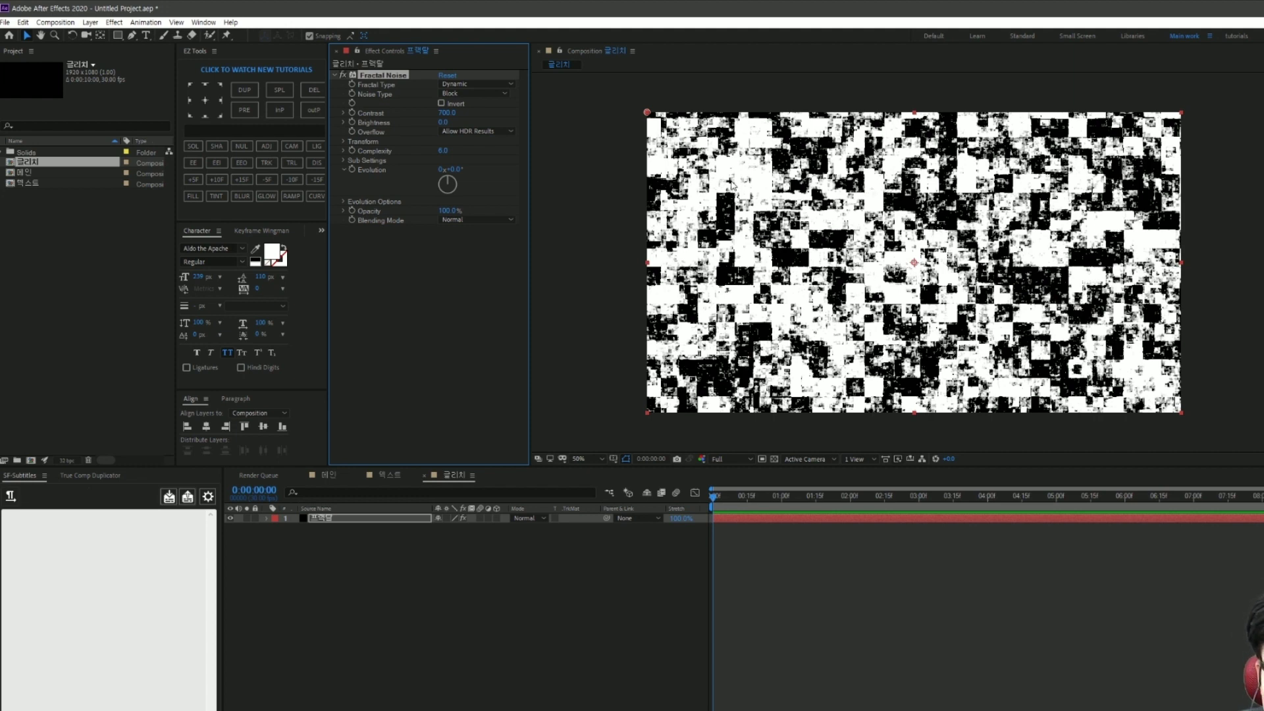
{"action": "left_click", "coordinate": [443, 123]}
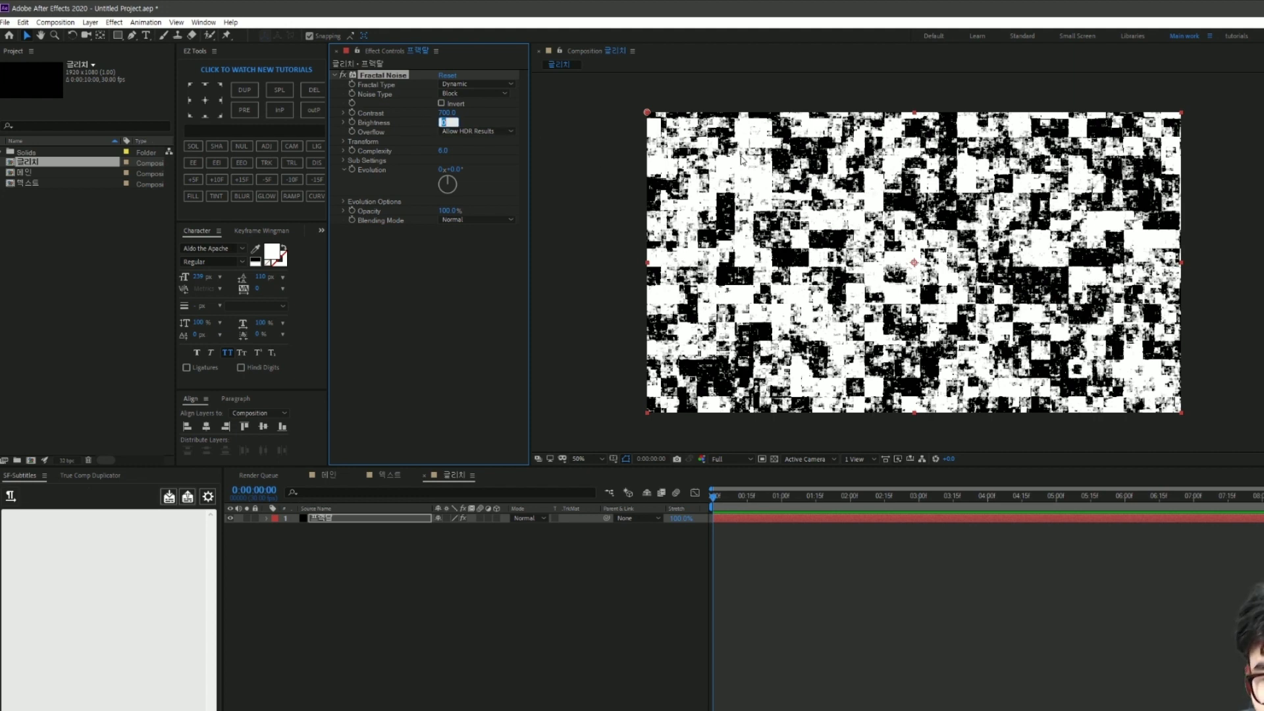
{"action": "type", "text": "-60"}
{"action": "key", "text": "Return"}
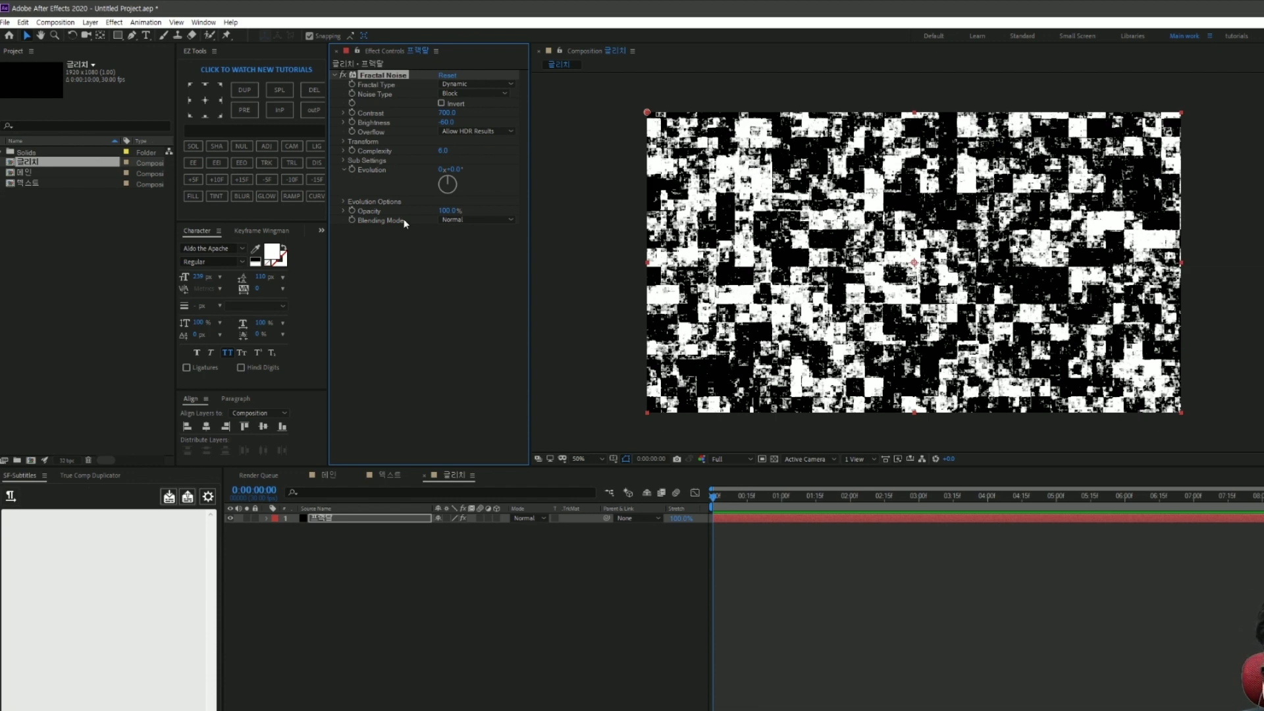
Step: Turn off Uniform Scaling and set Scale Width 150 and Scale Height 20
{"action": "left_click", "coordinate": [344, 141]}
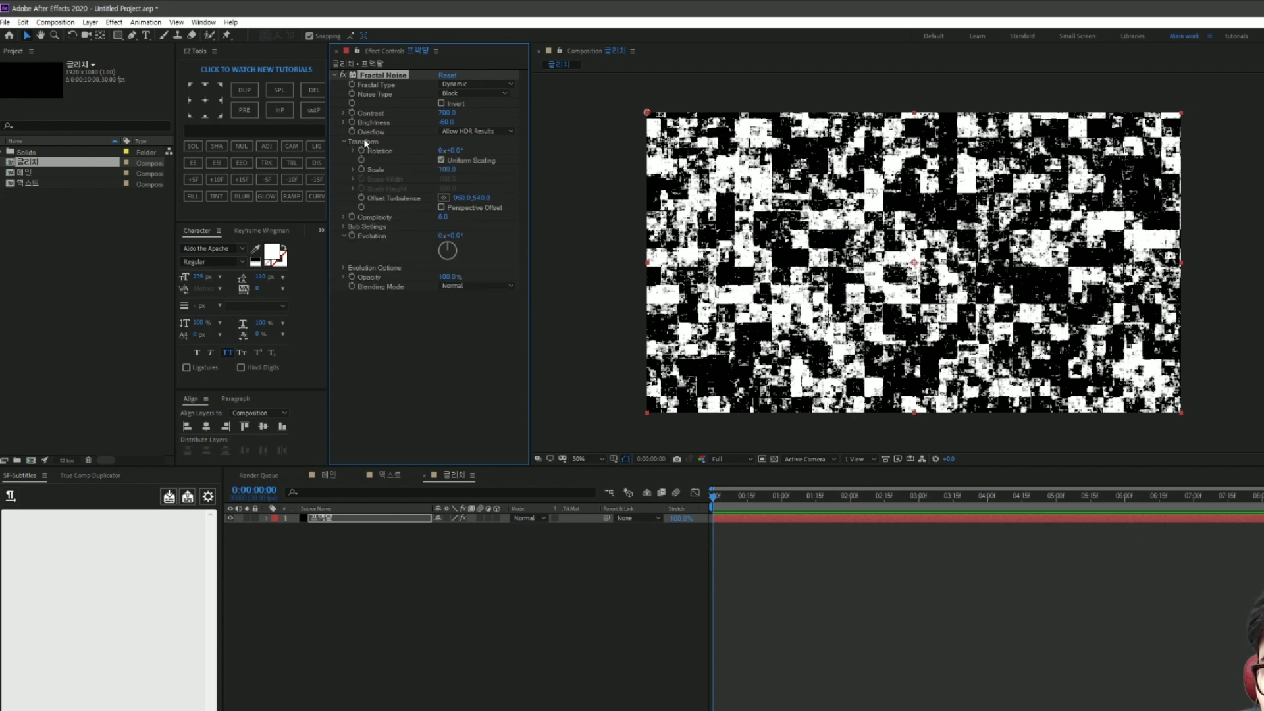
{"action": "left_click", "coordinate": [441, 160]}
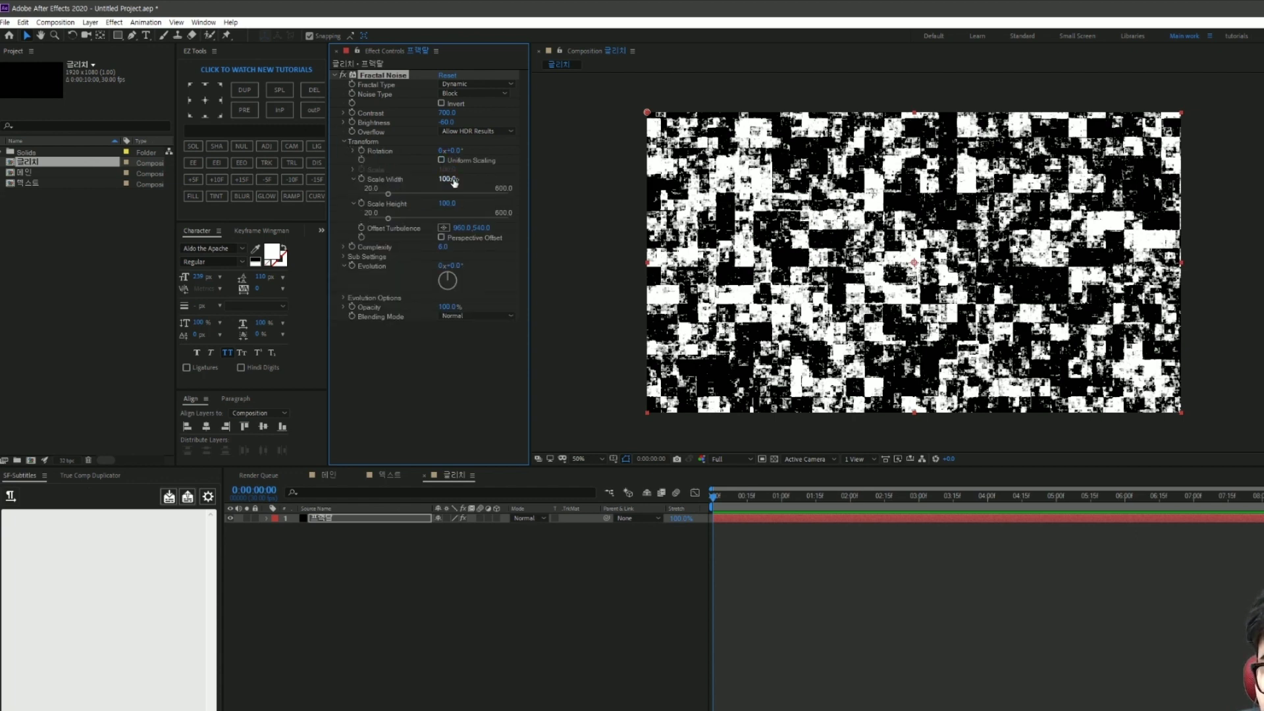
{"action": "left_click", "coordinate": [447, 179]}
{"action": "type", "text": "150"}
{"action": "key", "text": "Return"}
{"action": "left_click", "coordinate": [447, 203]}
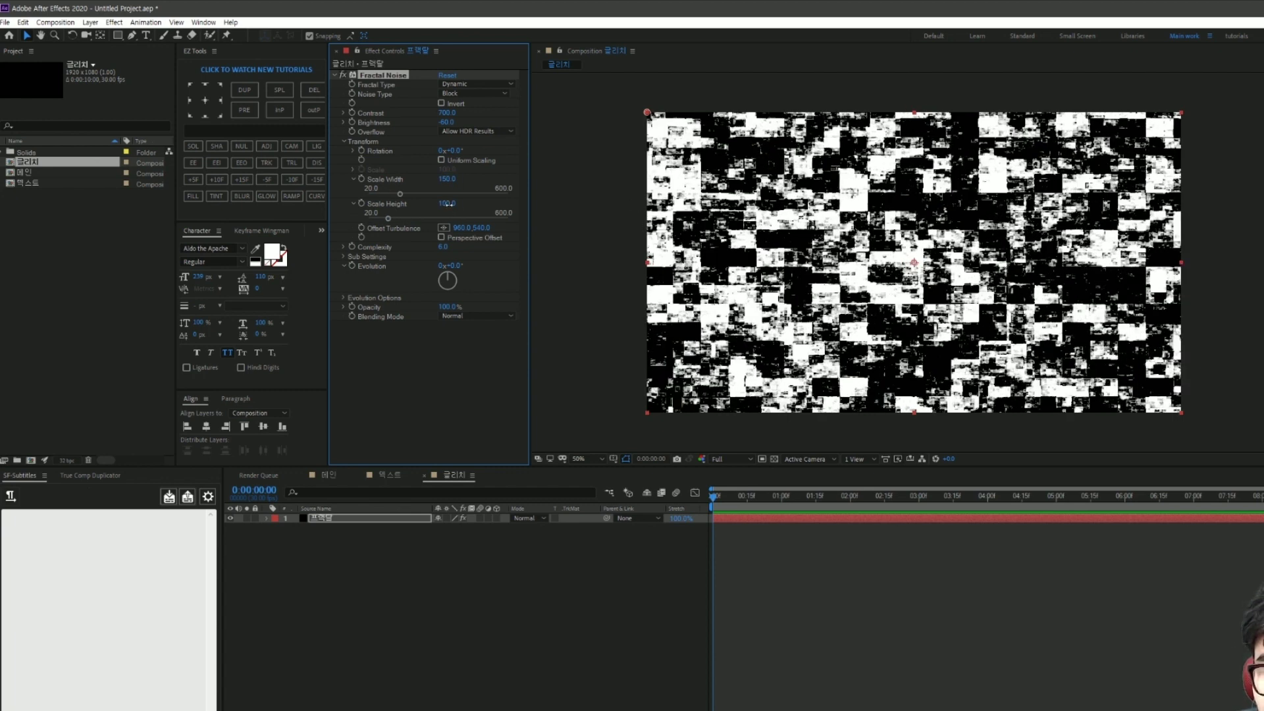
{"action": "type", "text": "20"}
{"action": "key", "text": "Return"}
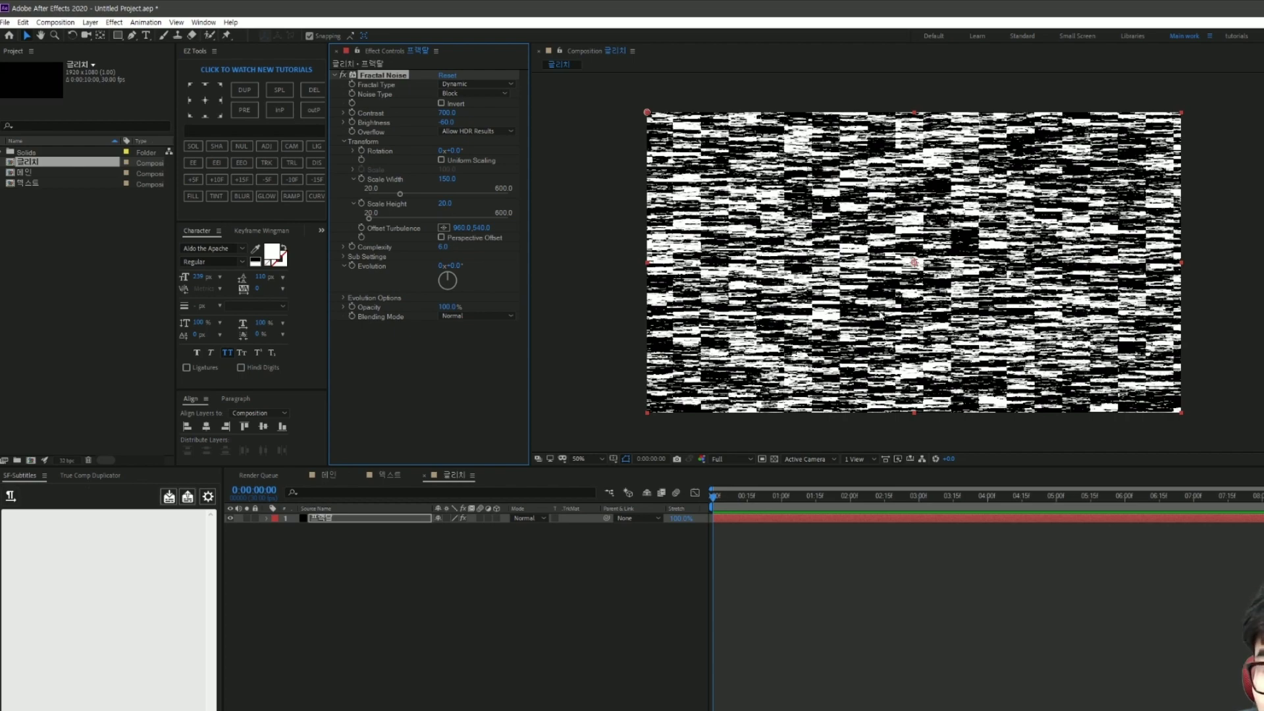
Step: Reset the Fractal Noise Evolution to 0x+0.0°
{"action": "mouse_move", "coordinate": [453, 266]}
{"action": "left_mouse_down"}
{"action": "mouse_move", "coordinate": [514, 266]}
{"action": "mouse_move", "coordinate": [427, 286]}
{"action": "mouse_move", "coordinate": [694, 306]}
{"action": "left_mouse_up"}
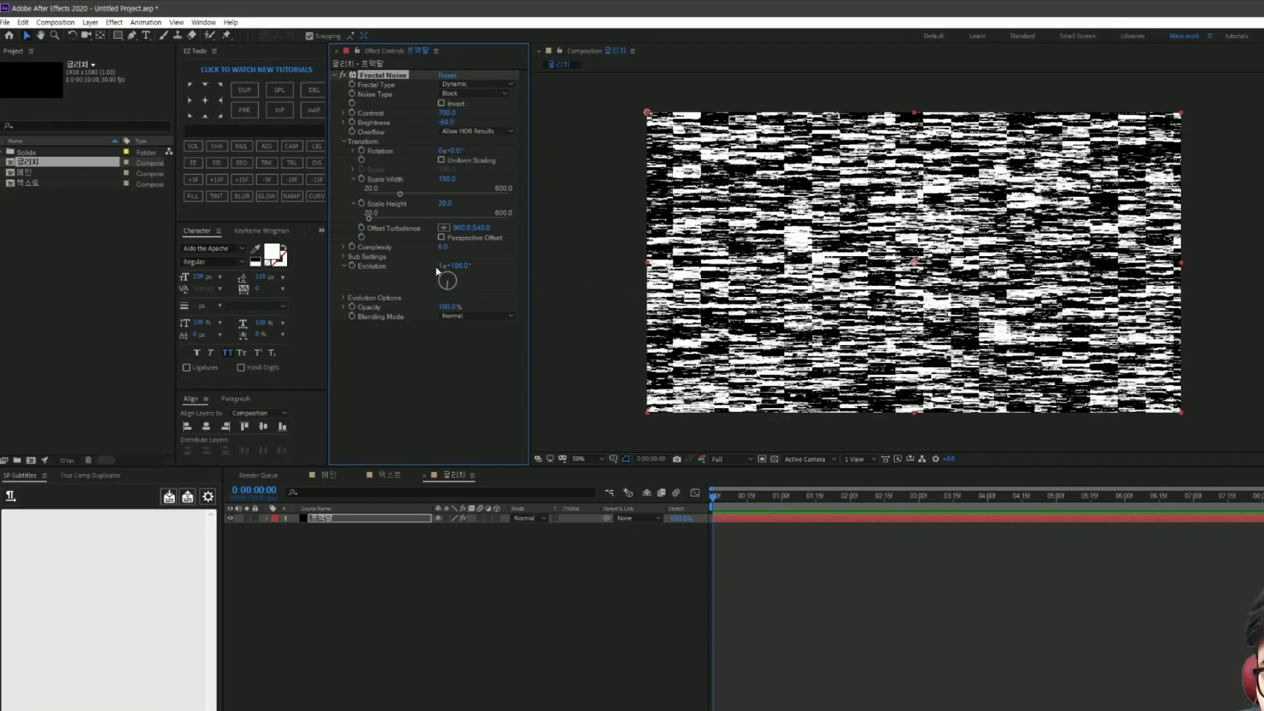
{"action": "left_click", "coordinate": [440, 265]}
{"action": "type", "text": "0"}
{"action": "key", "text": "Tab"}
{"action": "type", "text": "0"}
{"action": "key", "text": "Return"}
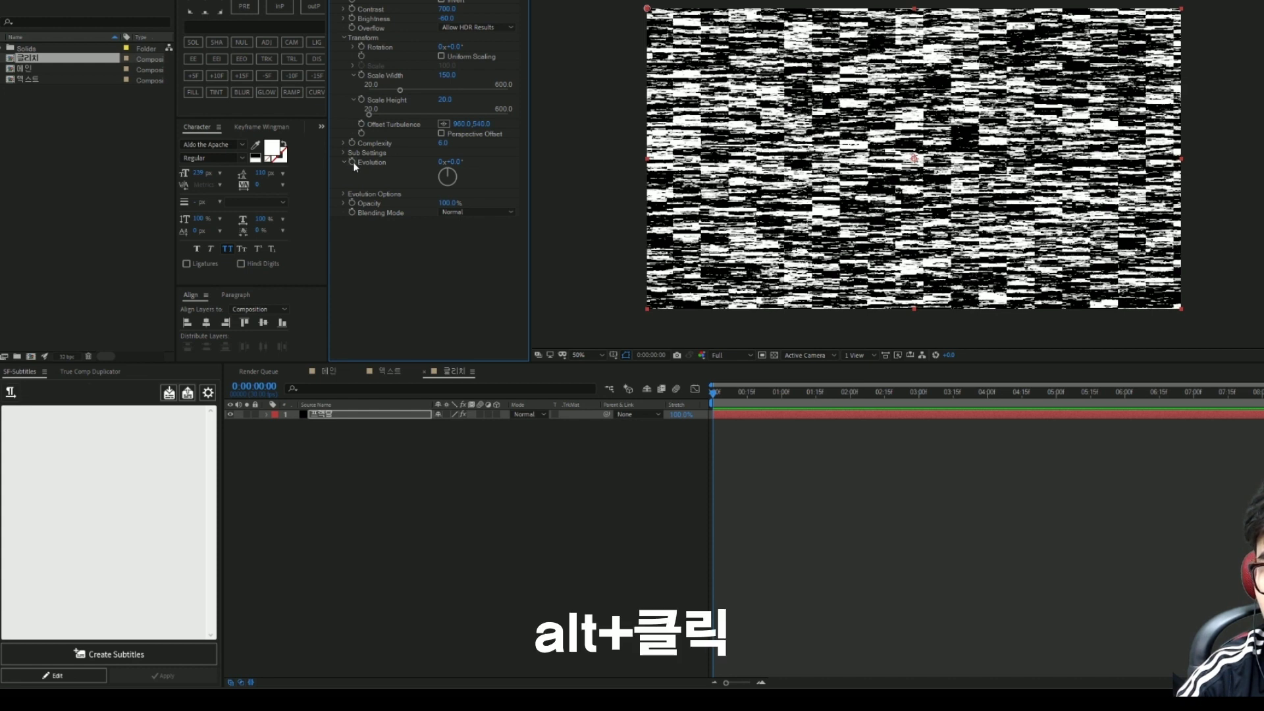
Step: Drive the Fractal Noise Evolution with the expression time*2000 and preview the animating noise
{"action": "left_click", "coordinate": [353, 162], "text": "alt"}
{"action": "type", "text": "time"}
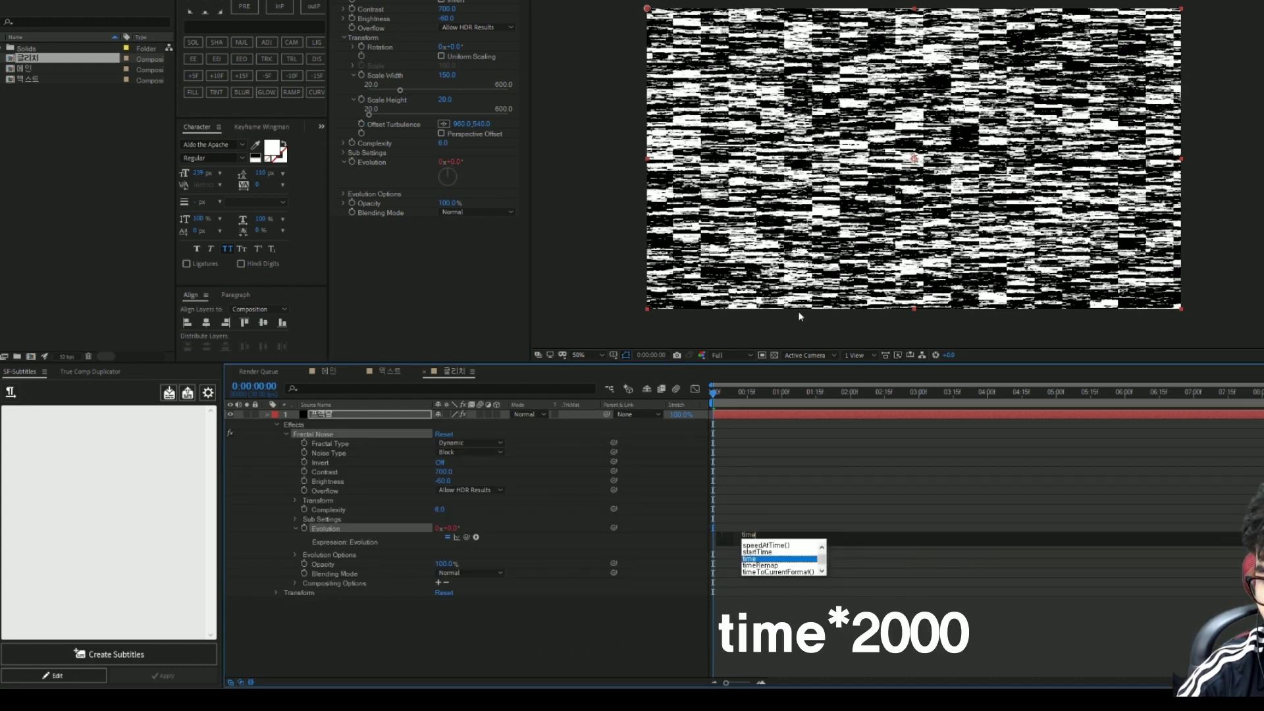
{"action": "type", "text": "*2000"}
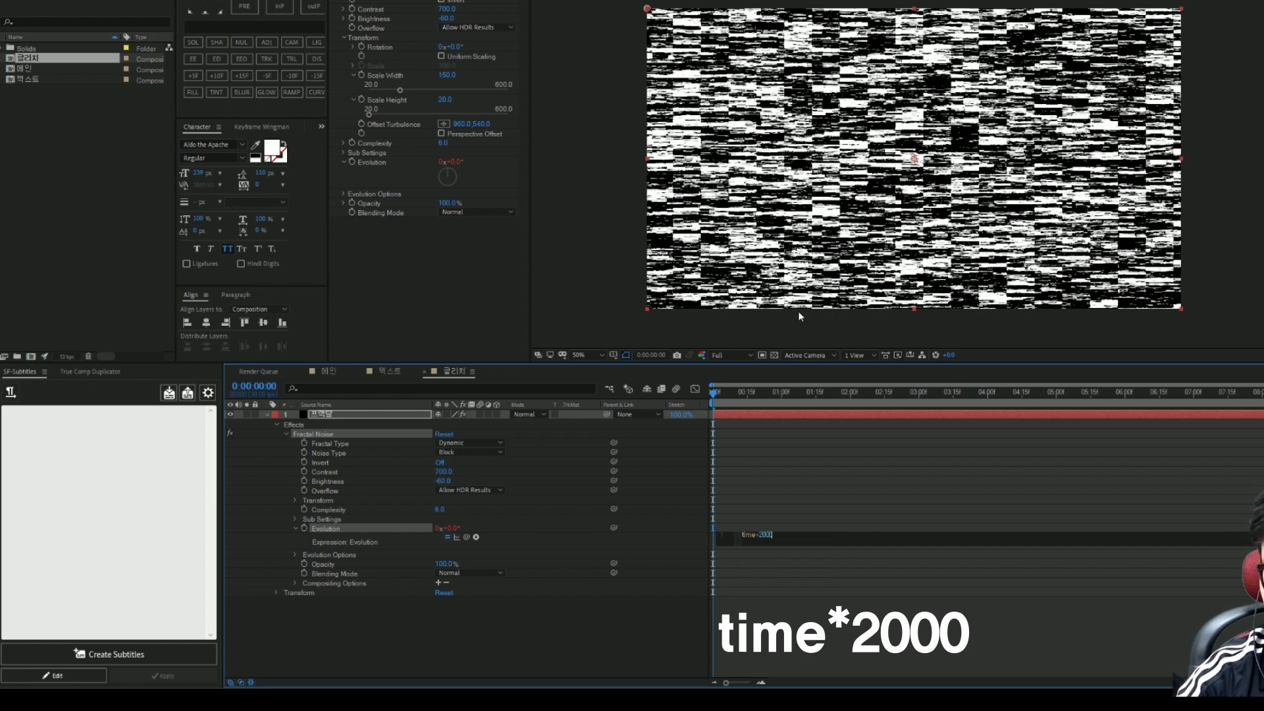
{"action": "left_click", "coordinate": [724, 400]}
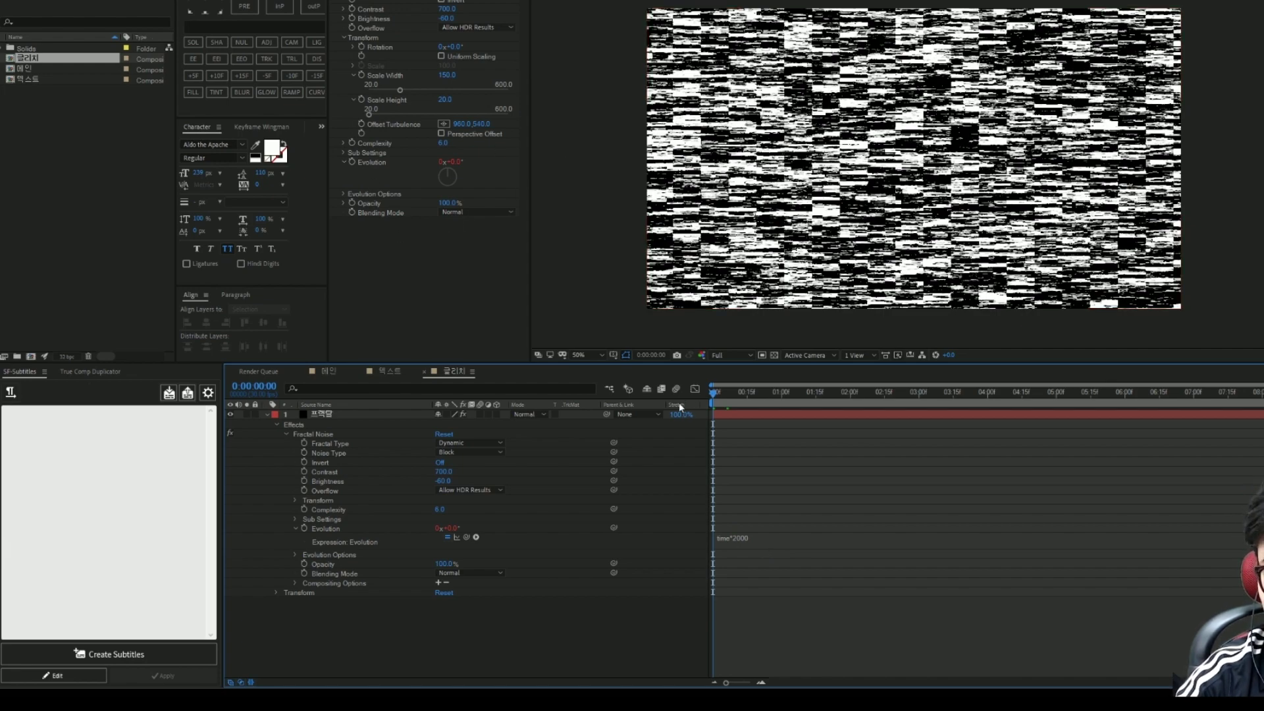
{"action": "key", "text": "space"}
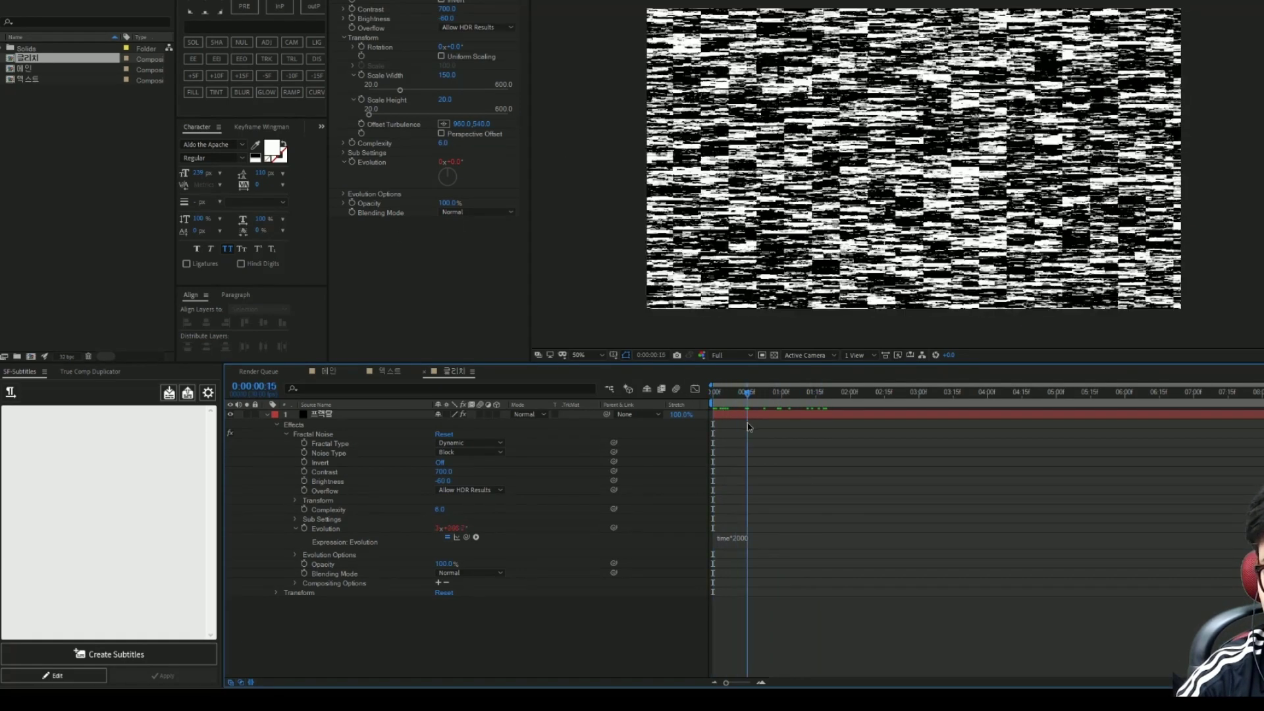
Step: In the 메인 comp, add the 텍스트 comp and then the 글리치 comp above it
{"action": "left_click", "coordinate": [332, 370]}
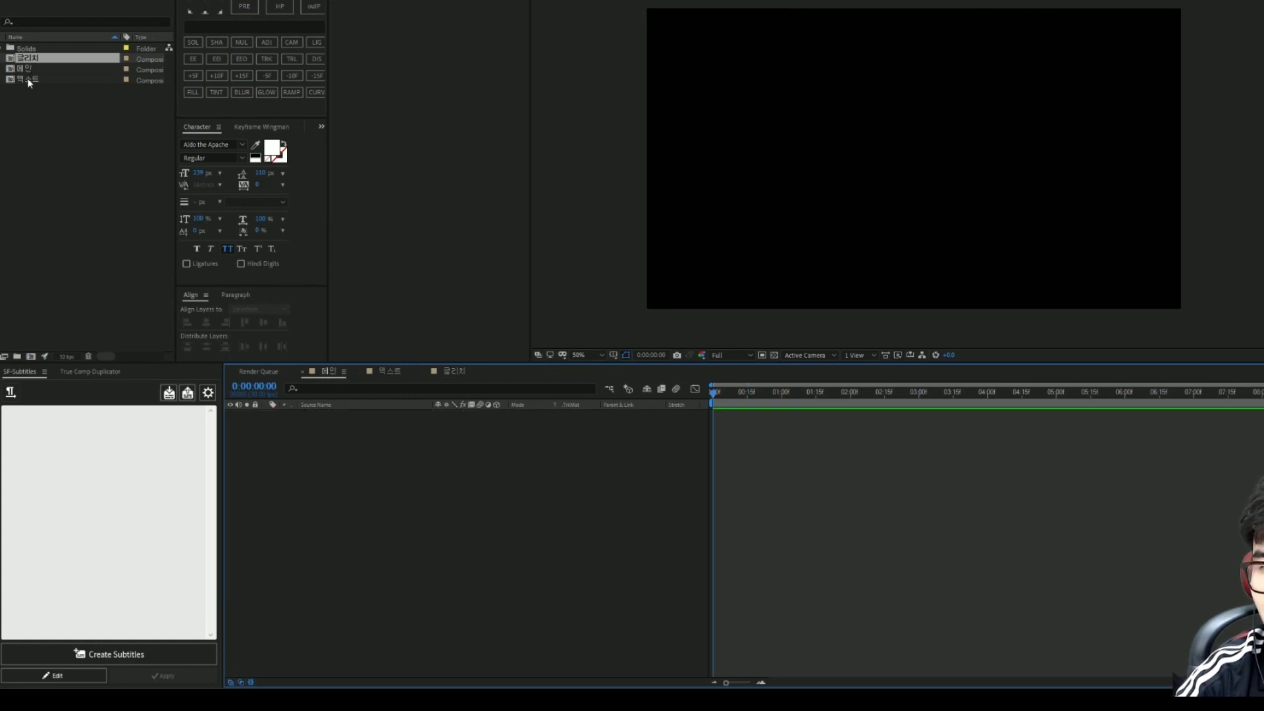
{"action": "left_click_drag", "start_coordinate": [29, 79], "coordinate": [437, 460]}
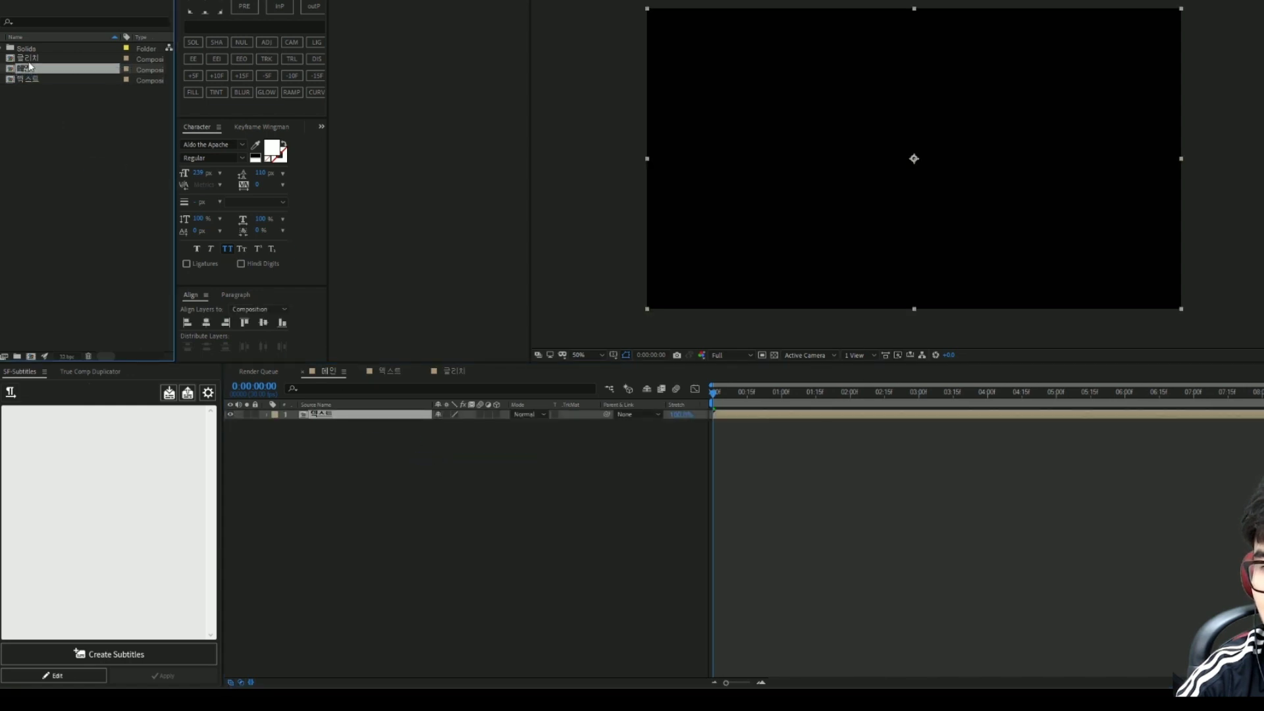
{"action": "left_click_drag", "start_coordinate": [28, 58], "coordinate": [331, 417]}
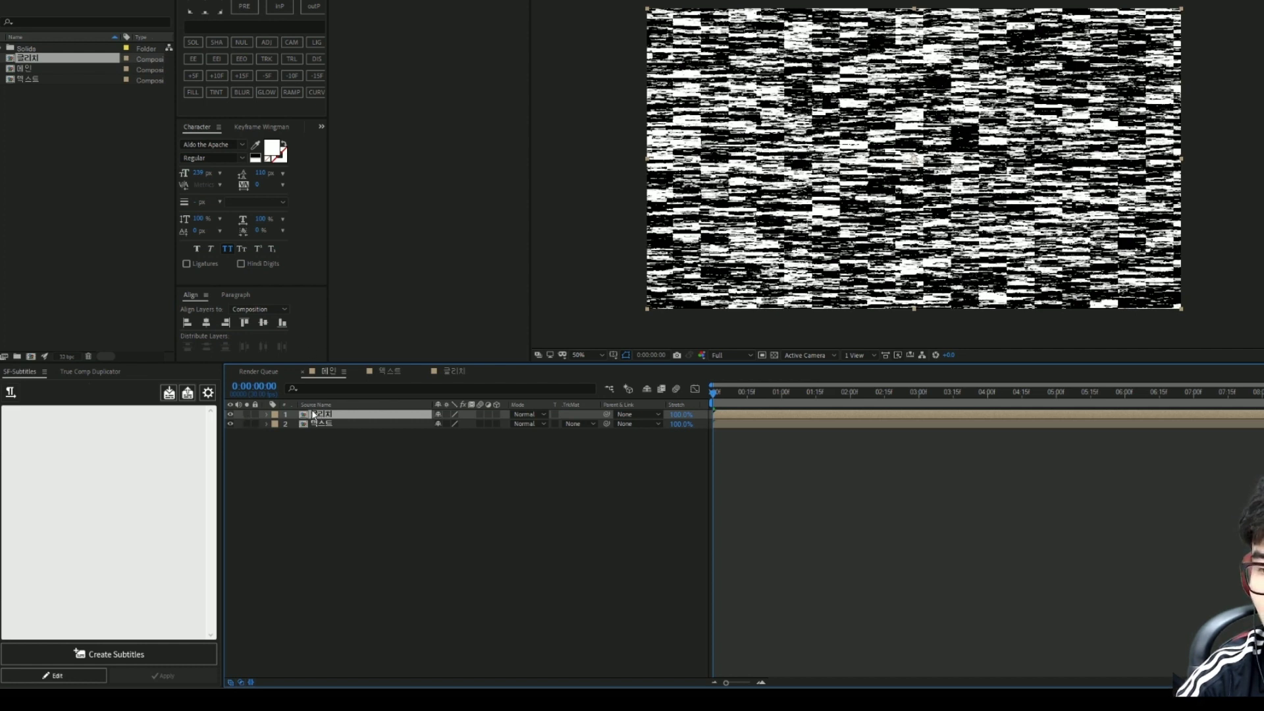
Step: Hide the 글리치 layer and select the 텍스트 layer for effects
{"action": "left_click", "coordinate": [231, 414]}
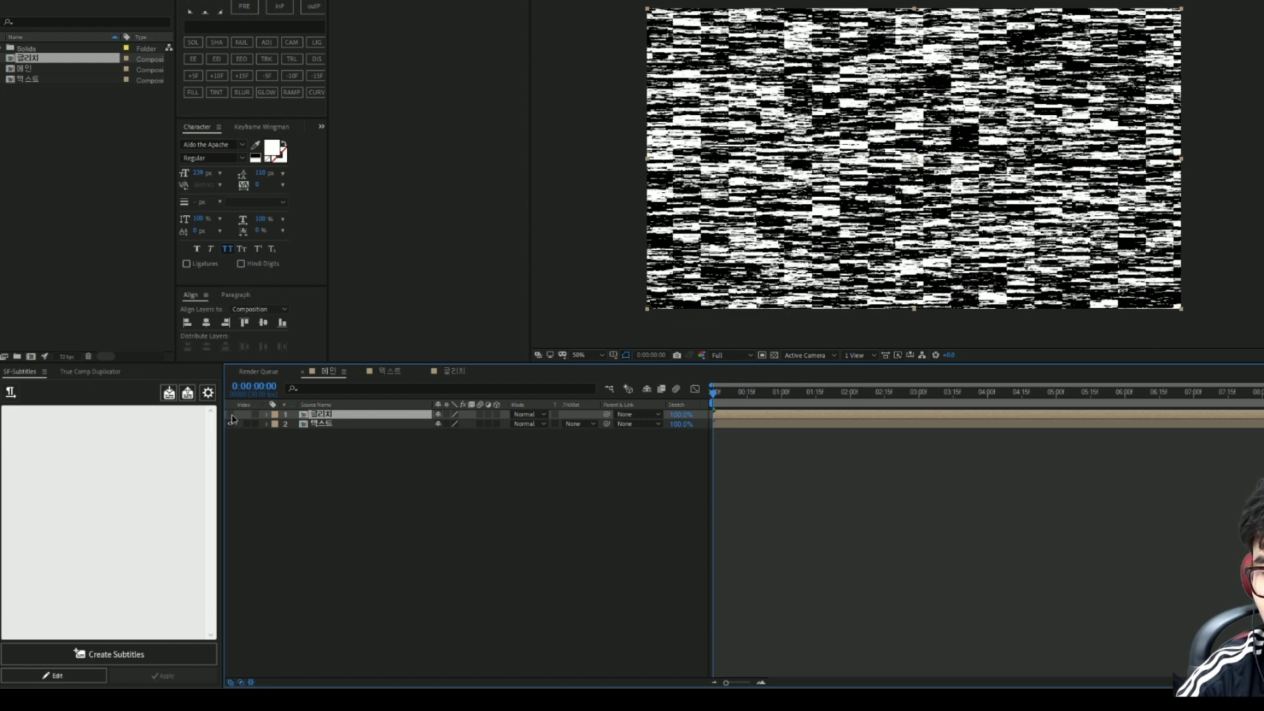
{"action": "left_click", "coordinate": [365, 472]}
{"action": "left_click", "coordinate": [334, 423]}
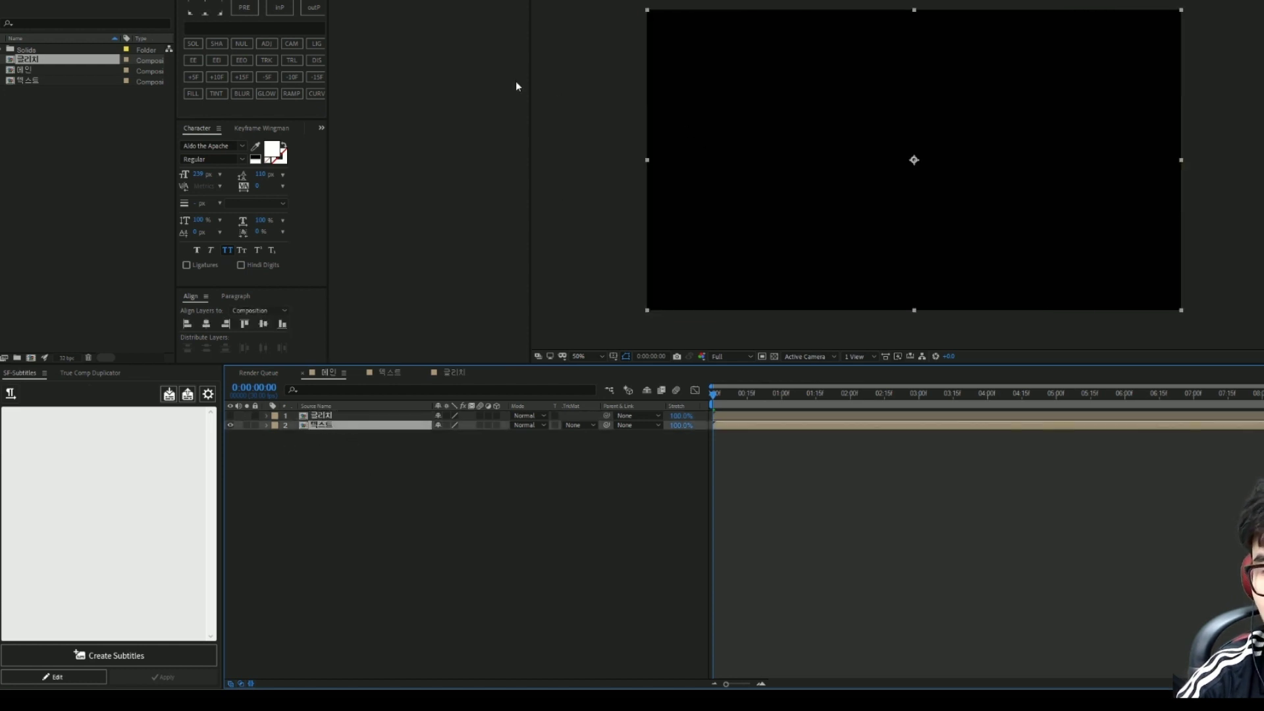
{"action": "key", "text": "ctrl+space"}
Step: Apply Displacement Map to 텍스트 with 1. 글리치 as the map layer, then preview the glitch
{"action": "type", "text": "disp"}
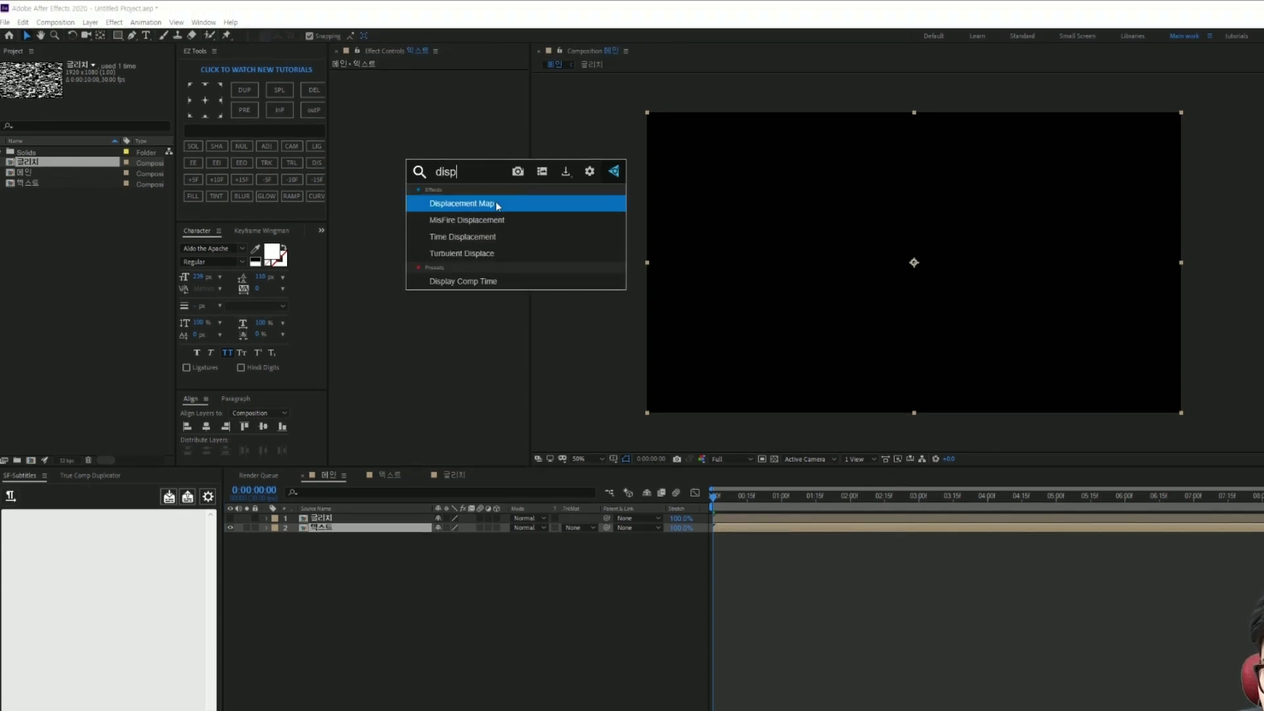
{"action": "left_click", "coordinate": [485, 204]}
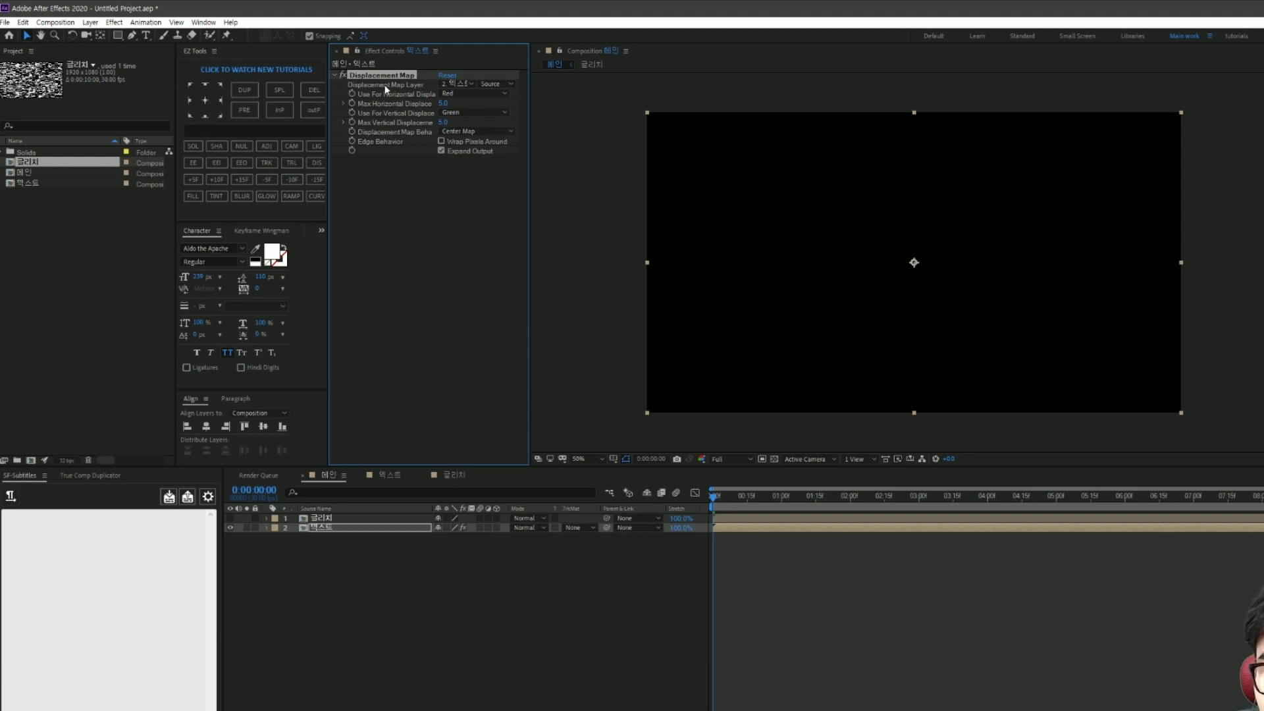
{"action": "left_click", "coordinate": [465, 87]}
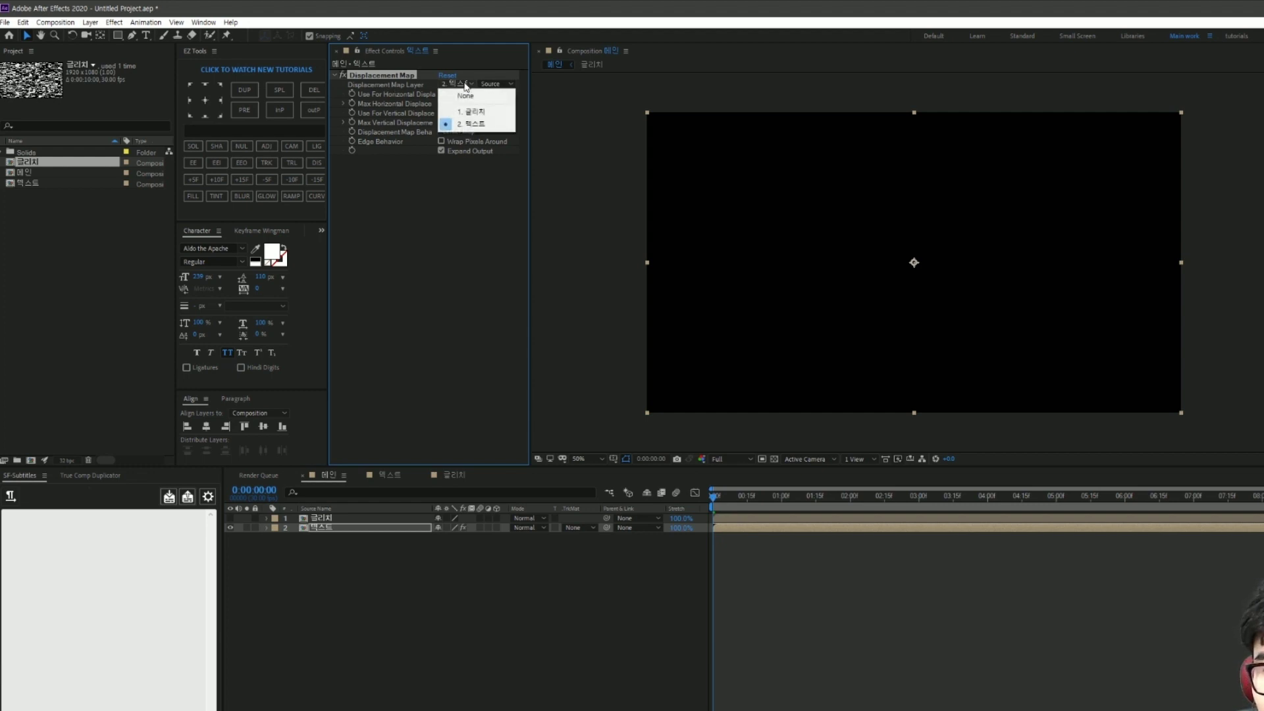
{"action": "left_click", "coordinate": [471, 112]}
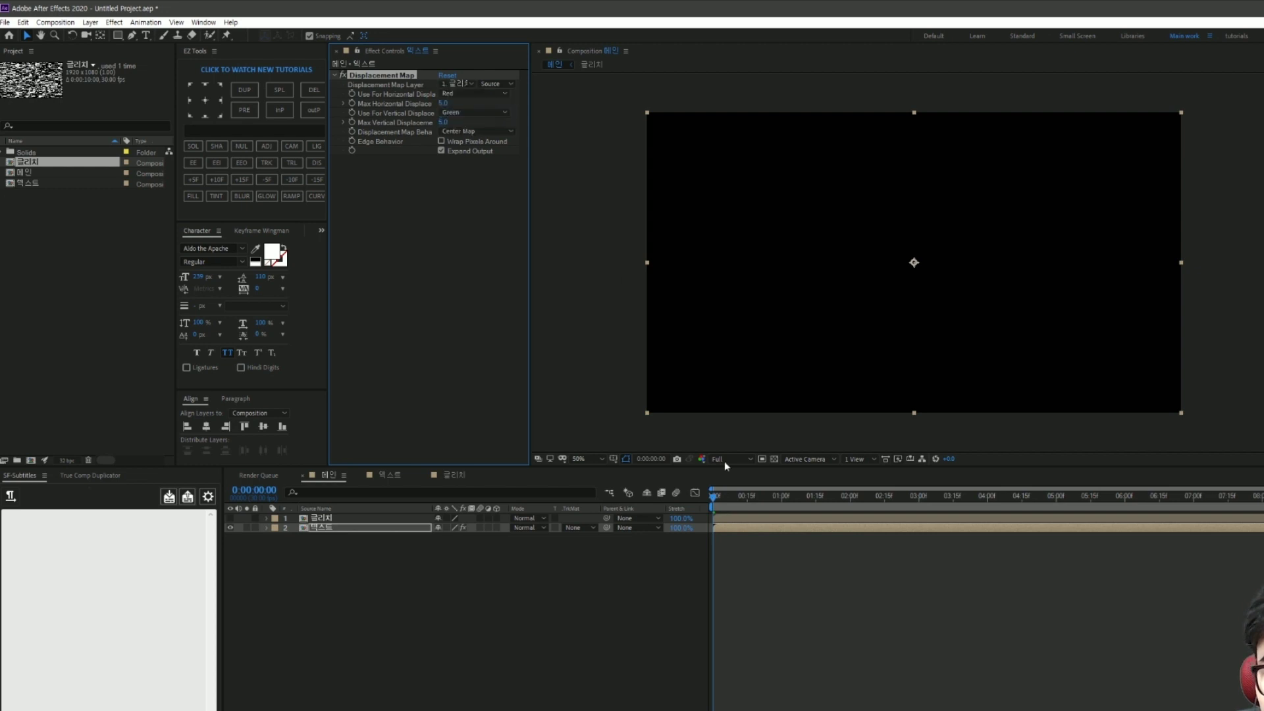
{"action": "key", "text": "space"}
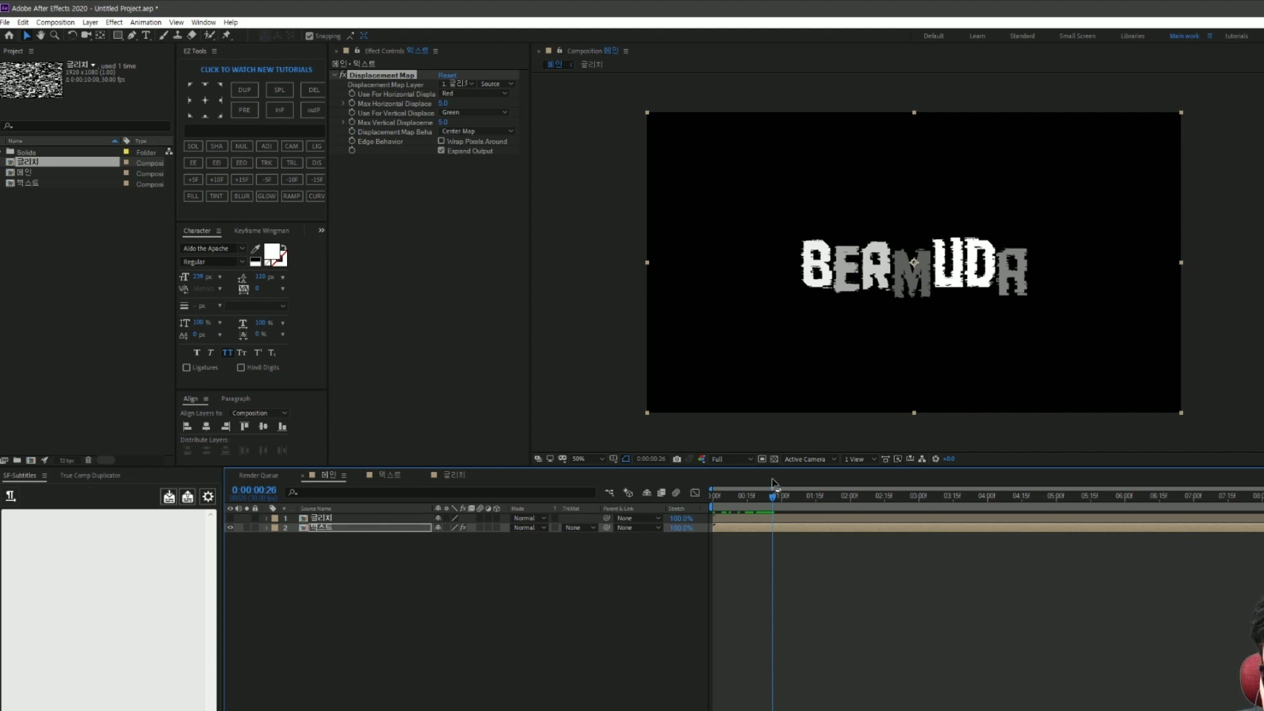
{"action": "key", "text": "space"}
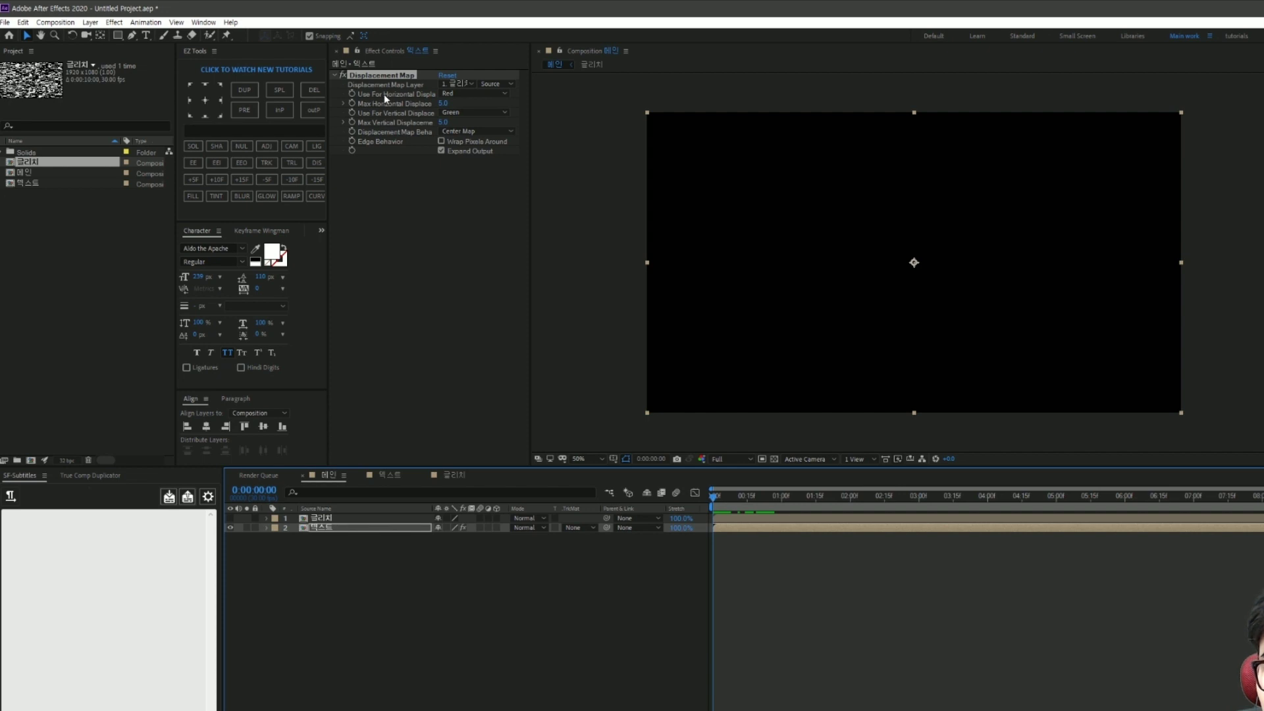
Step: Set horizontal and vertical displacement to Luminance and Max Horizontal Displacement to 60
{"action": "left_click", "coordinate": [444, 93]}
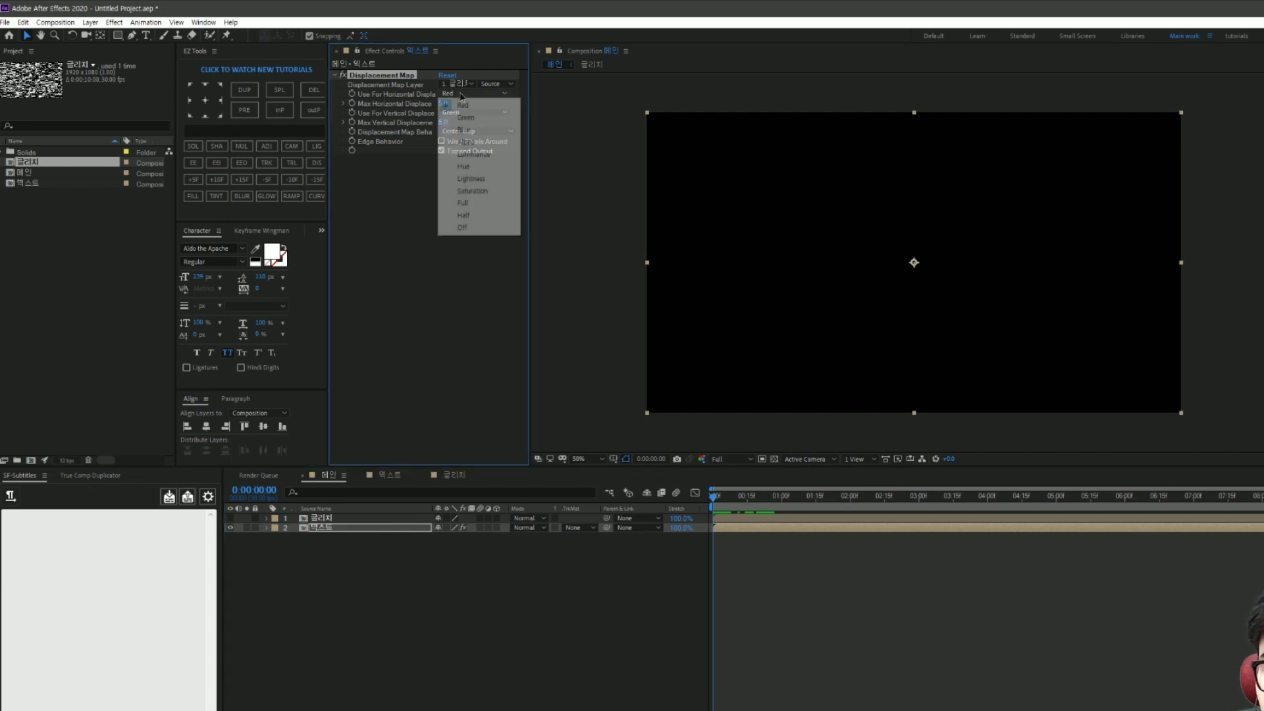
{"action": "left_click", "coordinate": [472, 156]}
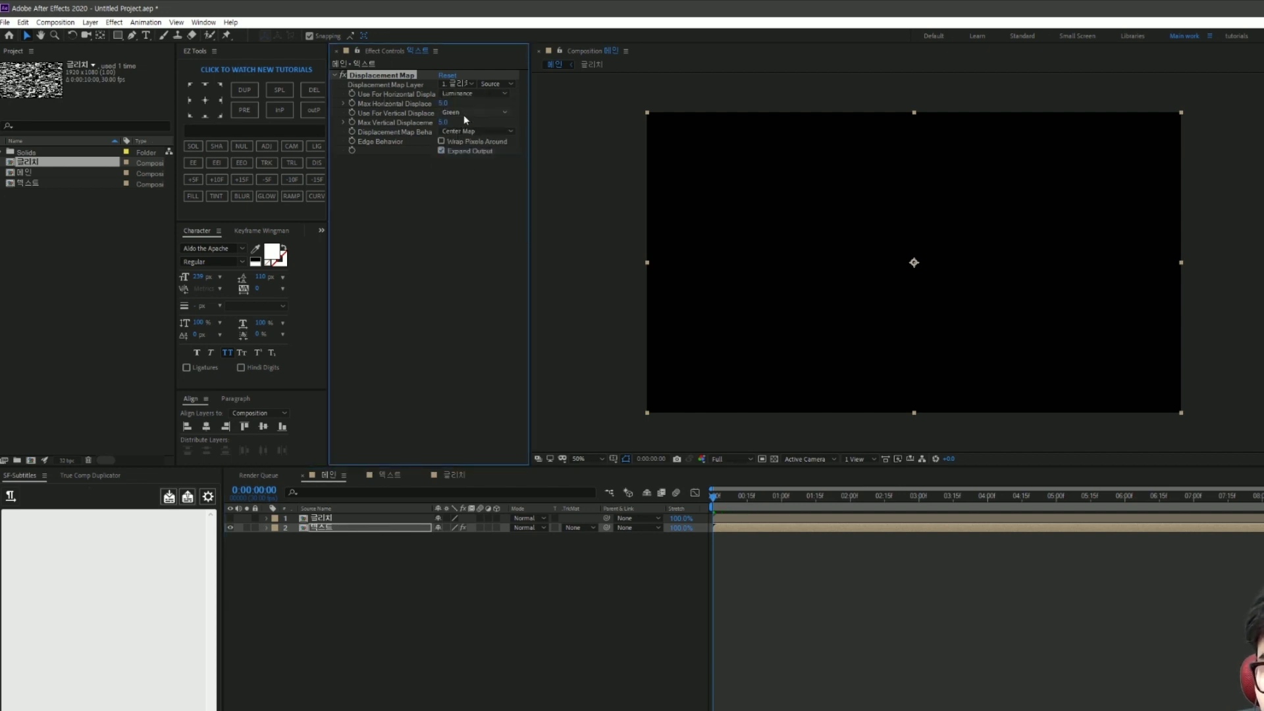
{"action": "left_click", "coordinate": [473, 113]}
{"action": "left_click", "coordinate": [486, 174]}
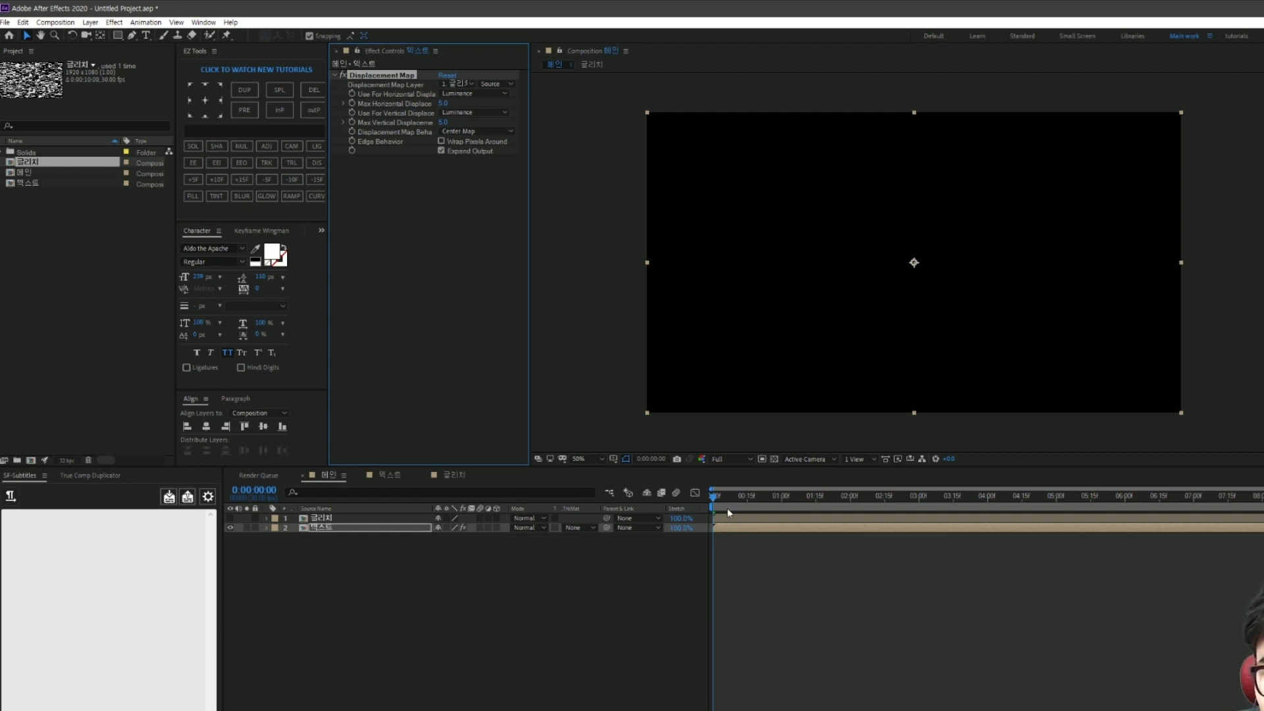
{"action": "left_click", "coordinate": [443, 103]}
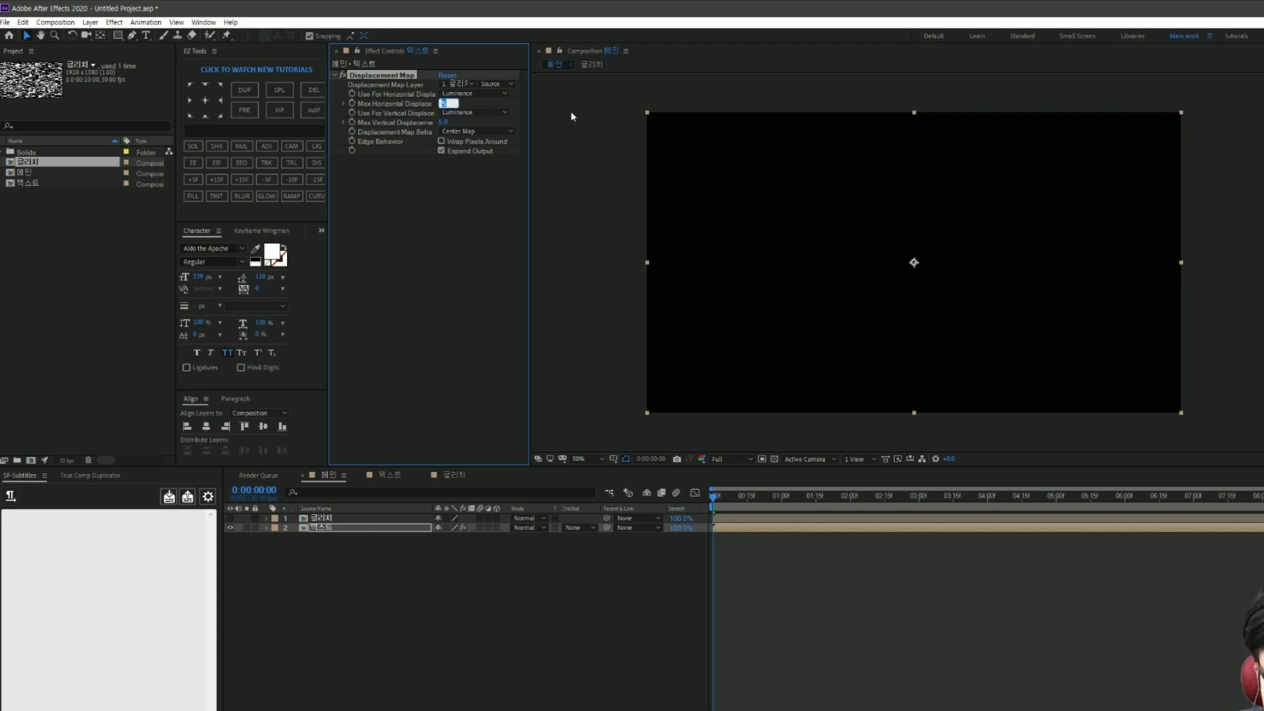
{"action": "type", "text": "60"}
{"action": "key", "text": "Return"}
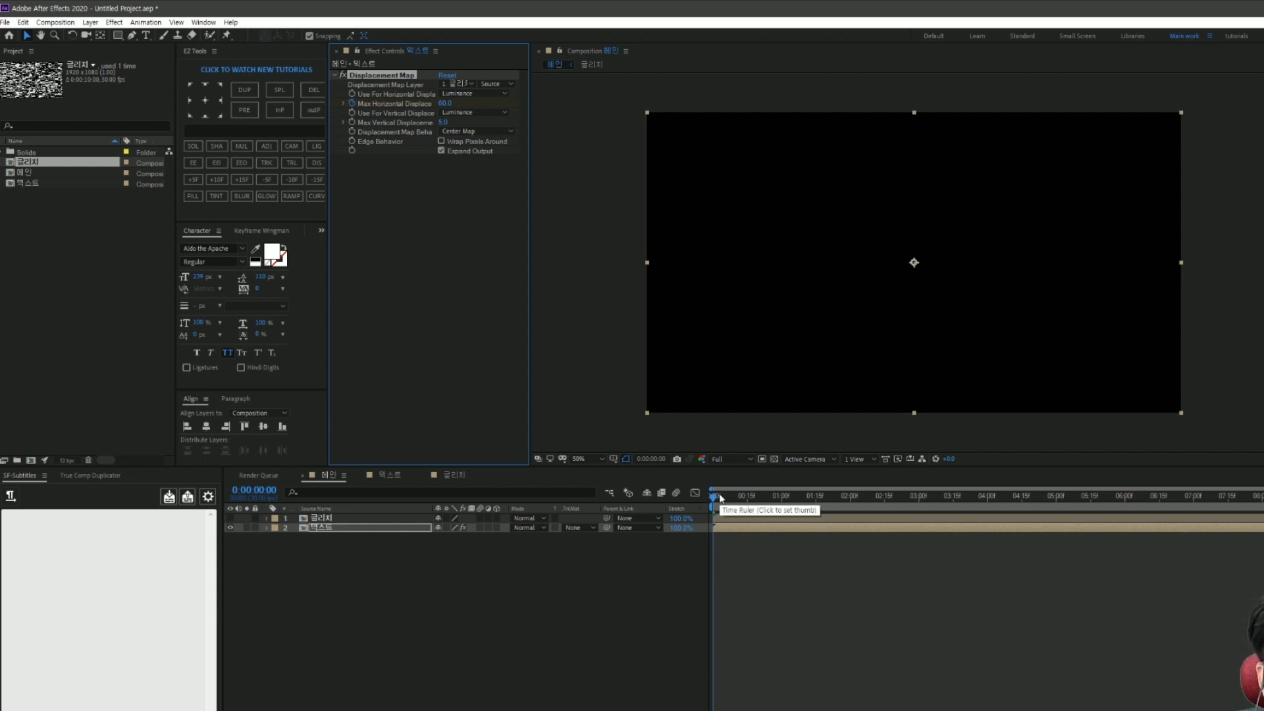
Step: Set Max Horizontal Displacement to 160, then keyframe it at -20 on frame 15
{"action": "left_click_drag", "start_coordinate": [720, 498], "coordinate": [736, 501]}
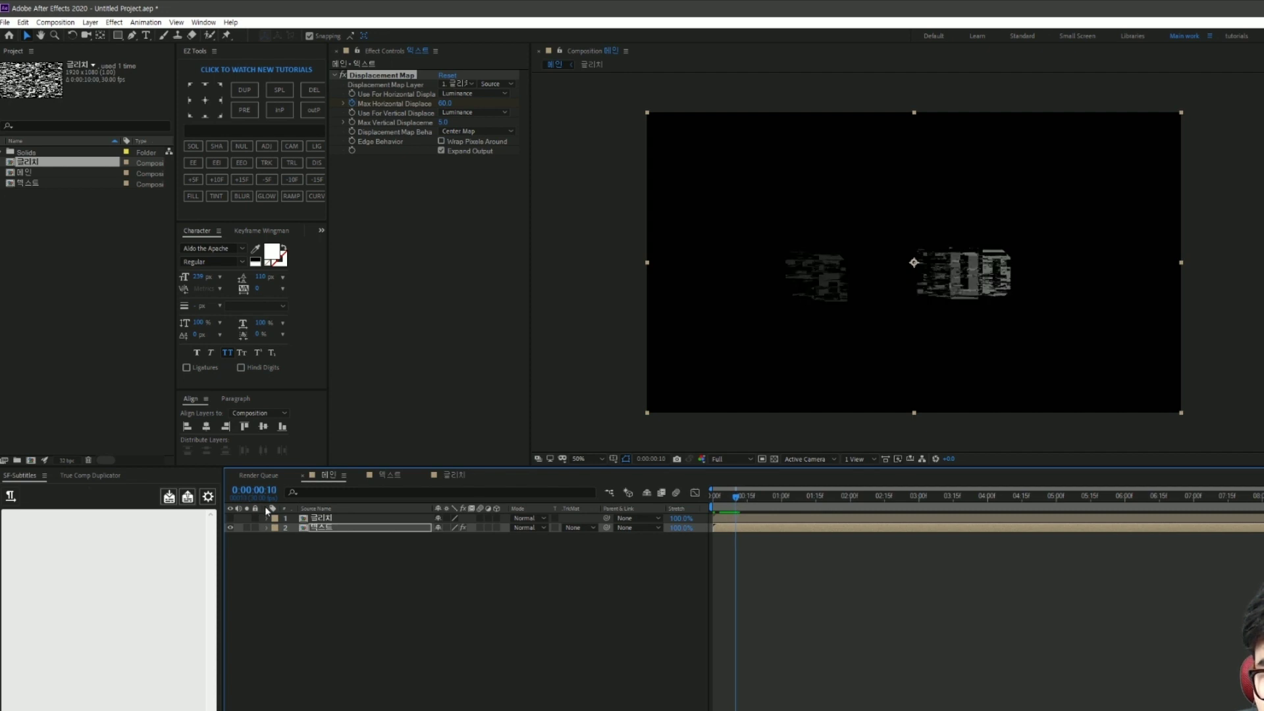
{"action": "left_click", "coordinate": [445, 104]}
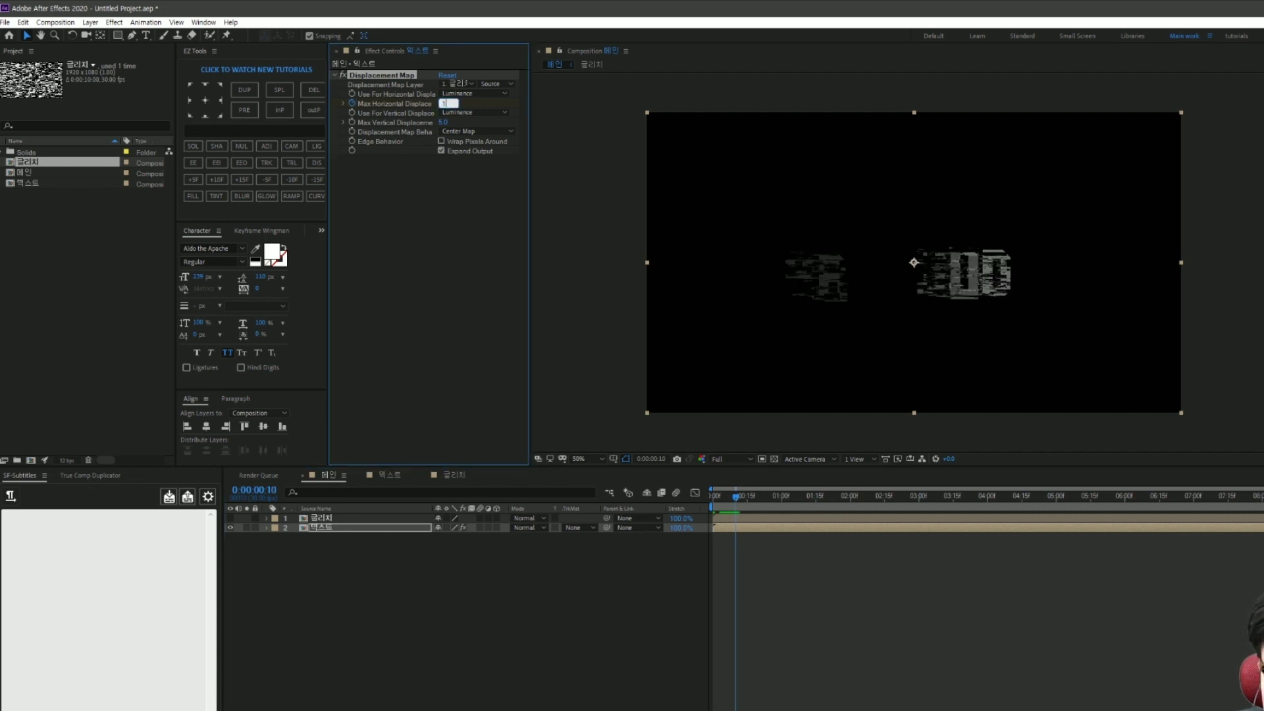
{"action": "type", "text": "160"}
{"action": "key", "text": "Return"}
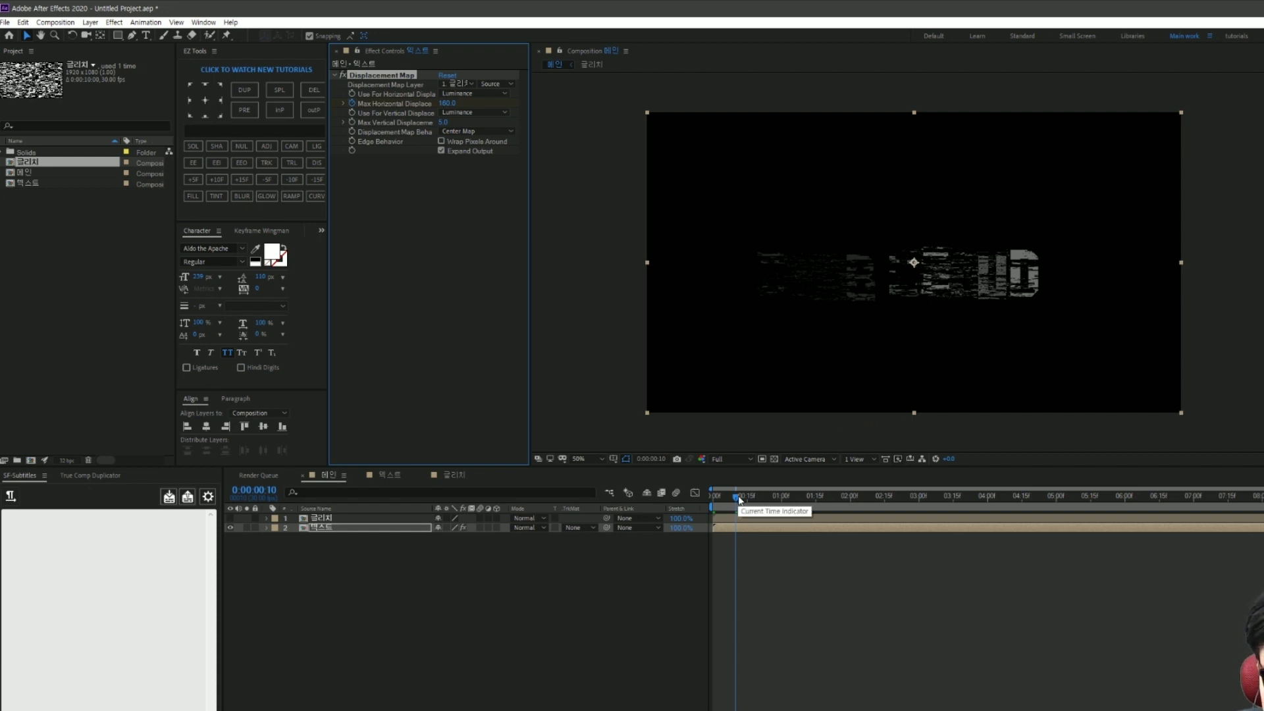
{"action": "left_click_drag", "start_coordinate": [738, 498], "coordinate": [746, 498]}
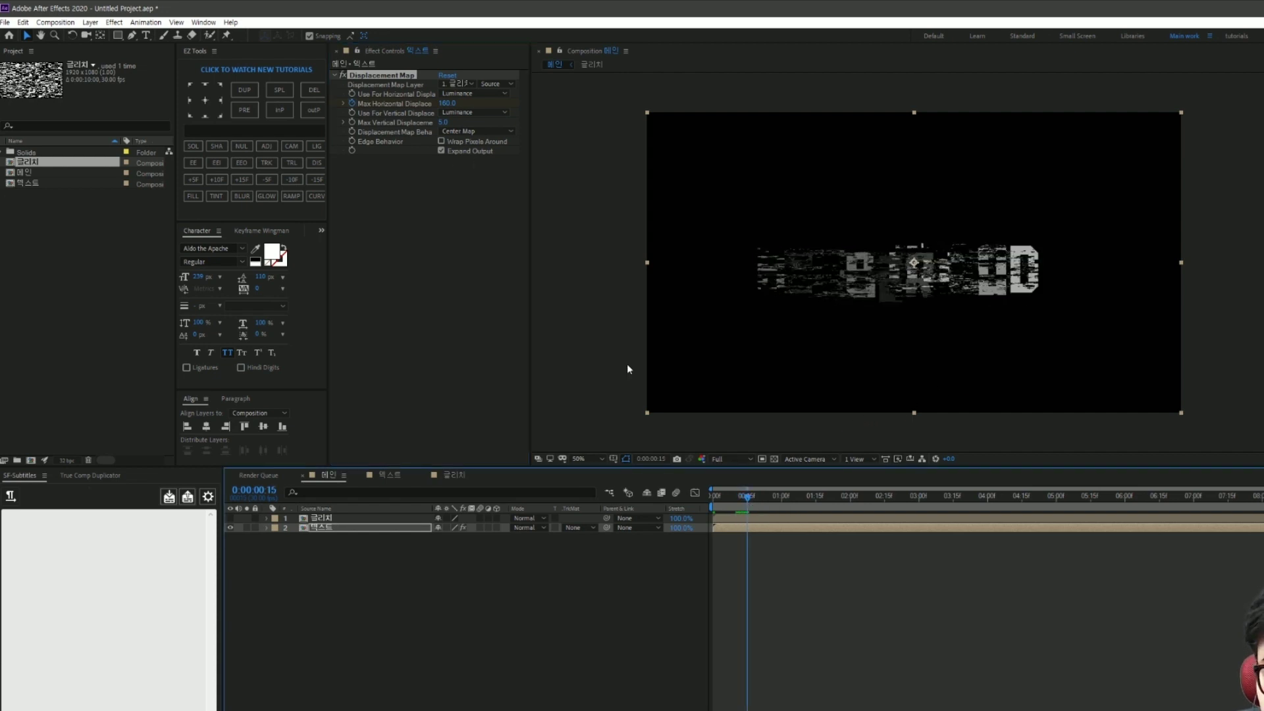
{"action": "key", "text": "u"}
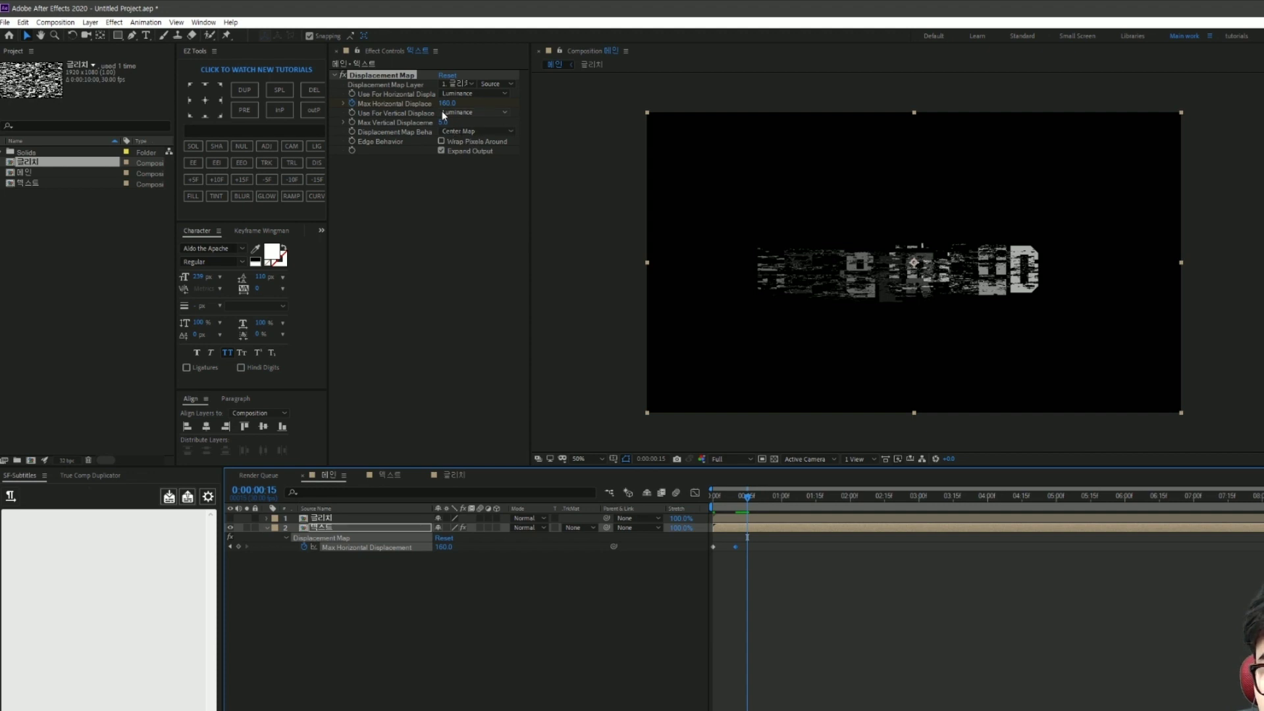
{"action": "left_click", "coordinate": [445, 104]}
{"action": "type", "text": "20"}
{"action": "key", "text": "Return"}
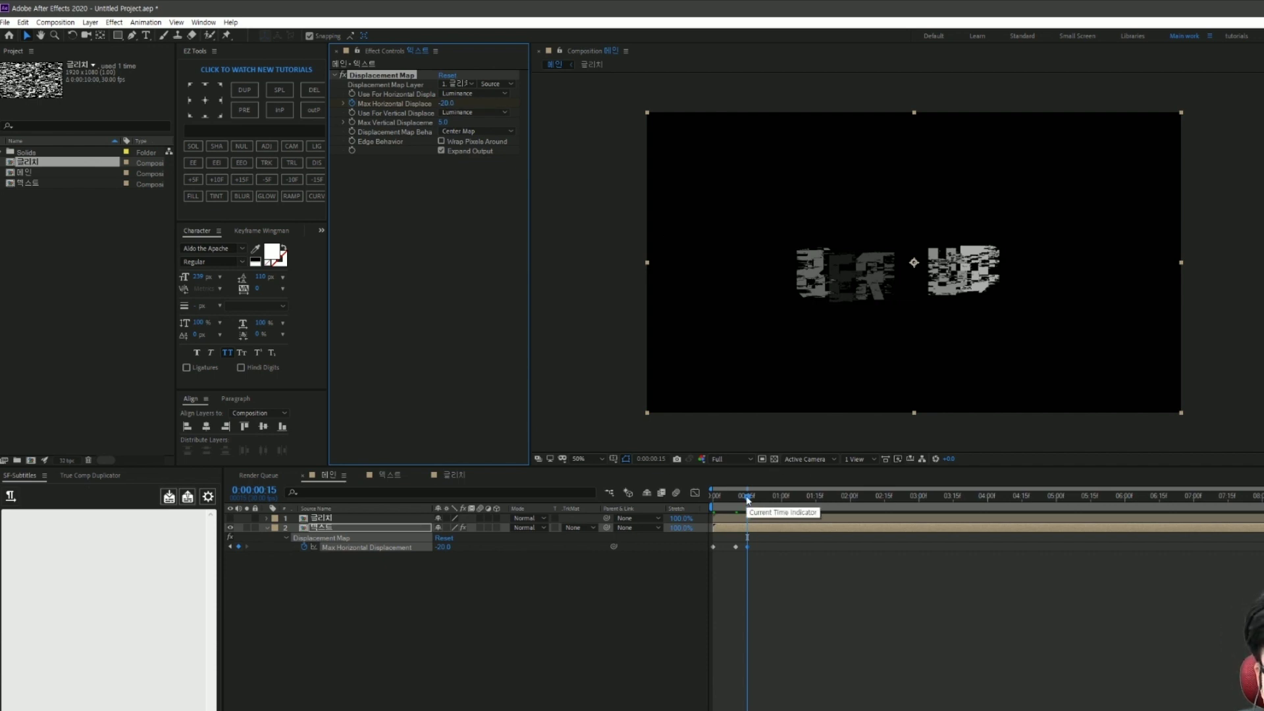
Step: Keyframe Max Horizontal Displacement at 0 at one second and 6 just after
{"action": "left_click_drag", "start_coordinate": [748, 501], "coordinate": [782, 516]}
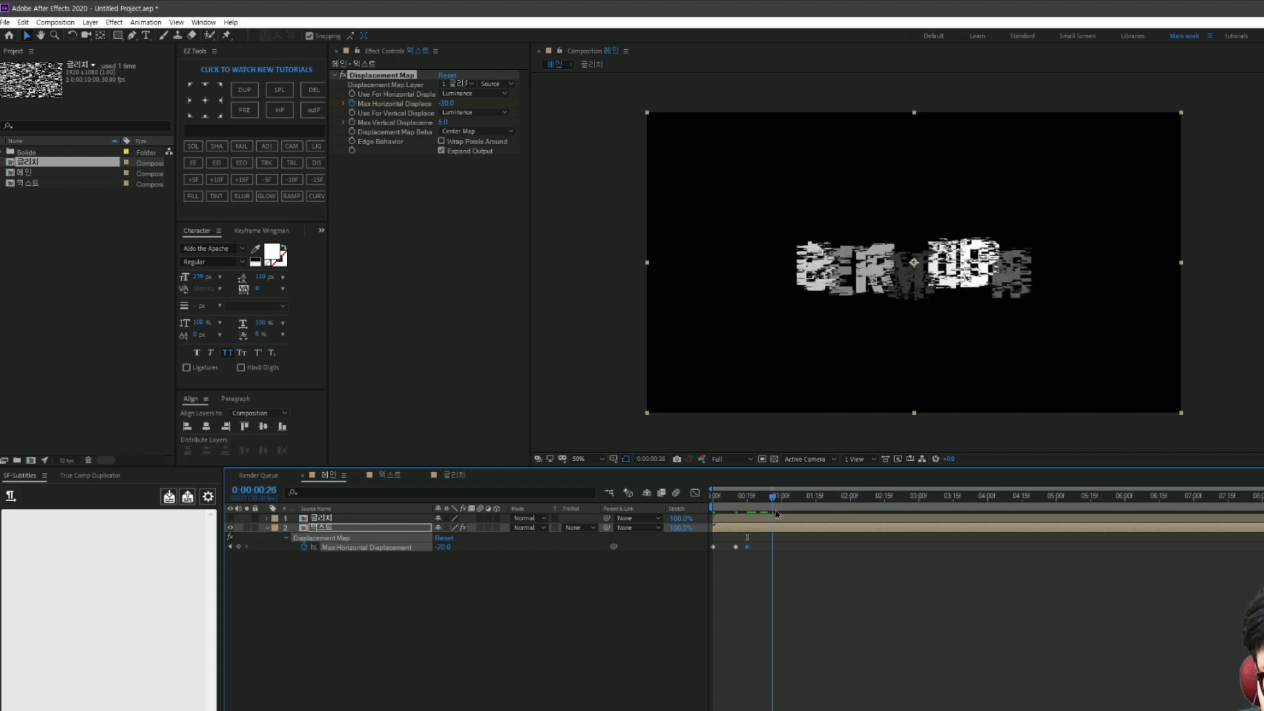
{"action": "left_click", "coordinate": [446, 103]}
{"action": "type", "text": "0"}
{"action": "key", "text": "Return"}
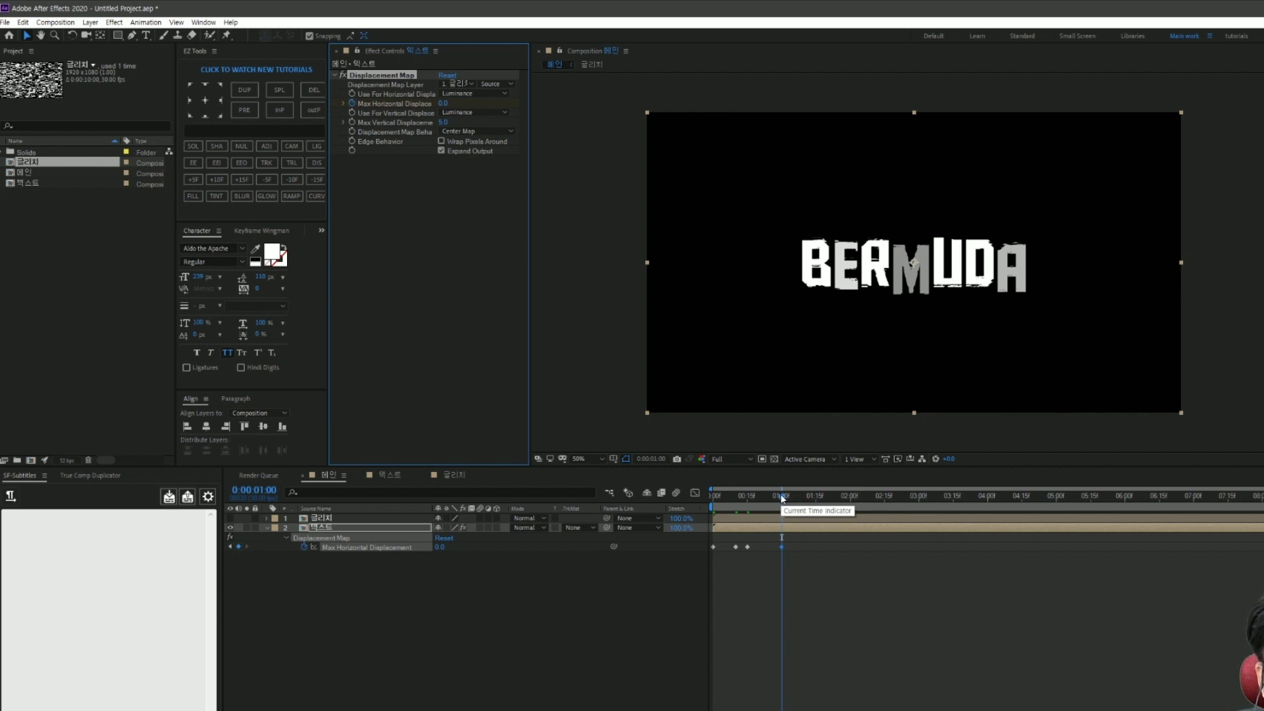
{"action": "mouse_move", "coordinate": [777, 497]}
{"action": "left_mouse_down"}
{"action": "mouse_move", "coordinate": [814, 517]}
{"action": "mouse_move", "coordinate": [803, 518]}
{"action": "left_mouse_up"}
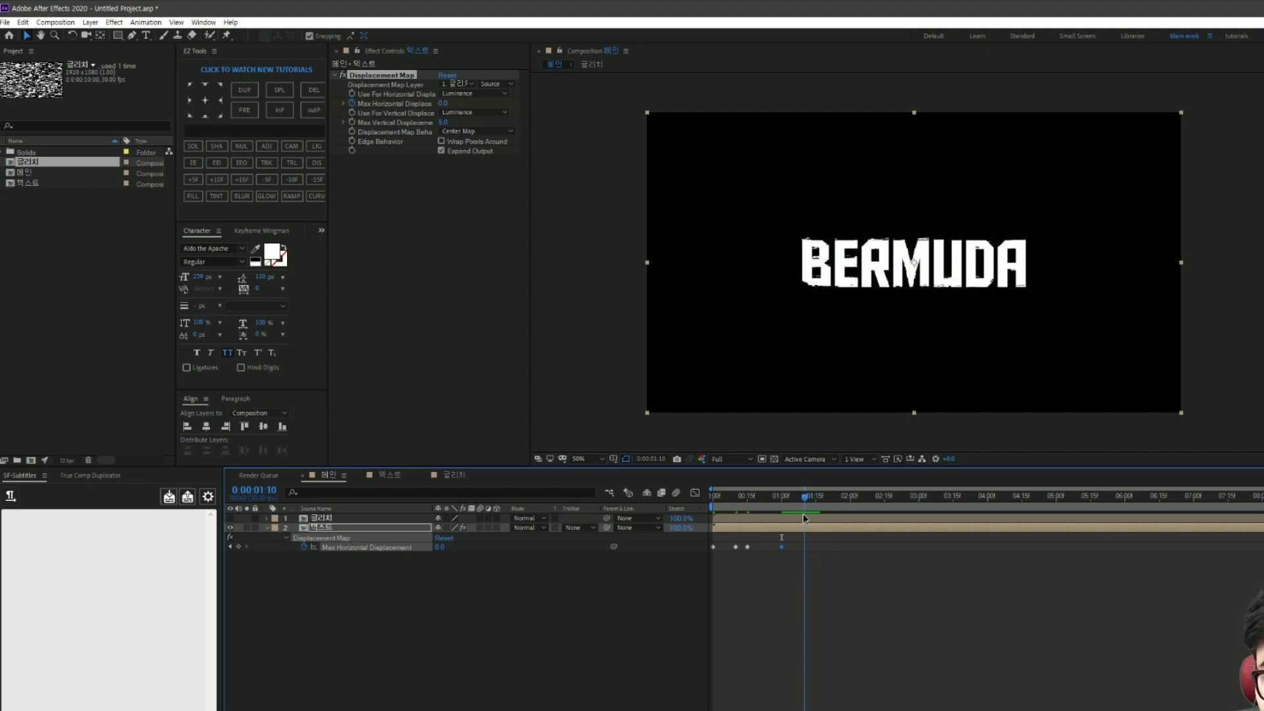
{"action": "left_click", "coordinate": [444, 103]}
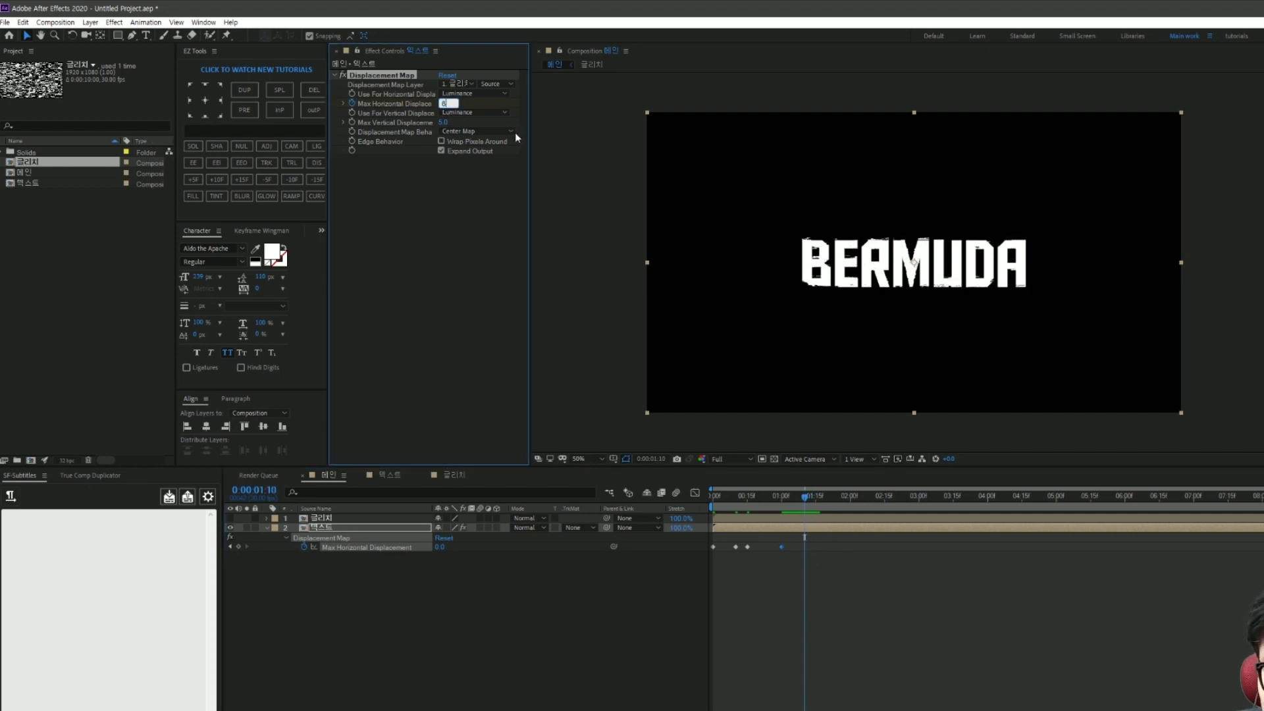
{"action": "key", "text": "Return"}
Step: Keyframe Max Horizontal Displacement 0 at 1:20 and Max Vertical Displacement 6.0 at 1:10
{"action": "left_click_drag", "start_coordinate": [809, 500], "coordinate": [831, 509]}
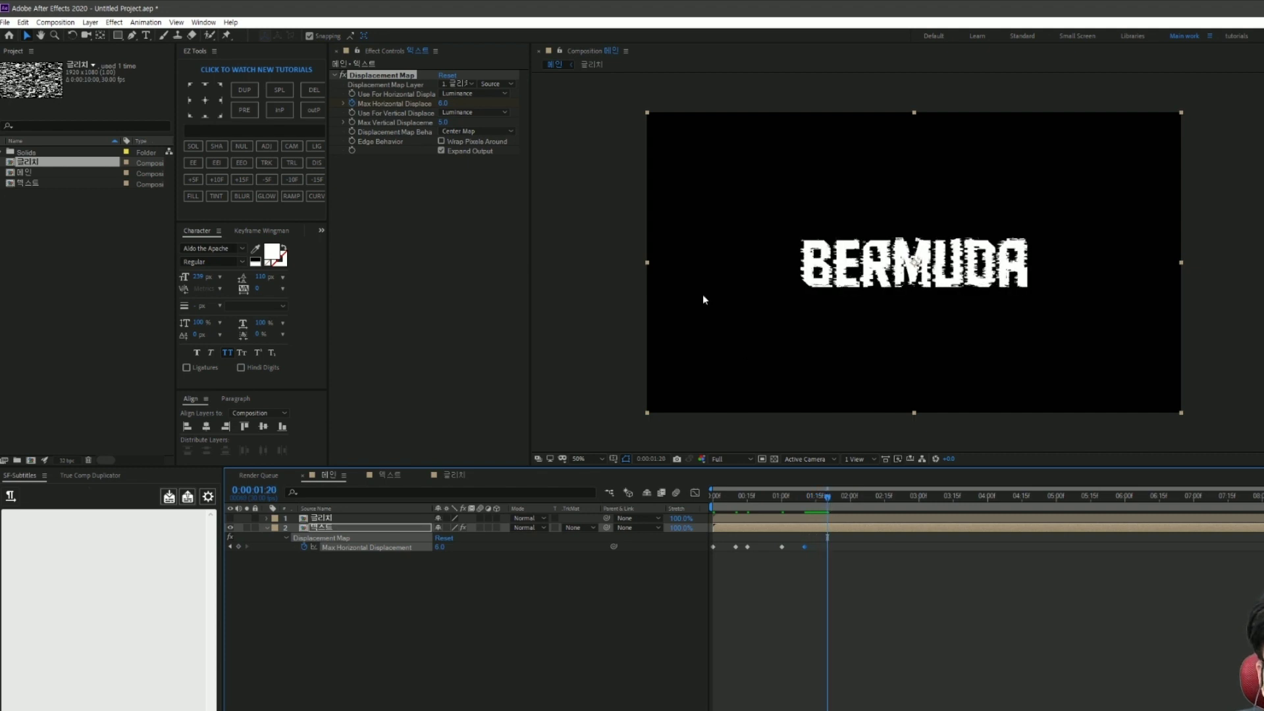
{"action": "left_click", "coordinate": [454, 103]}
{"action": "type", "text": "0"}
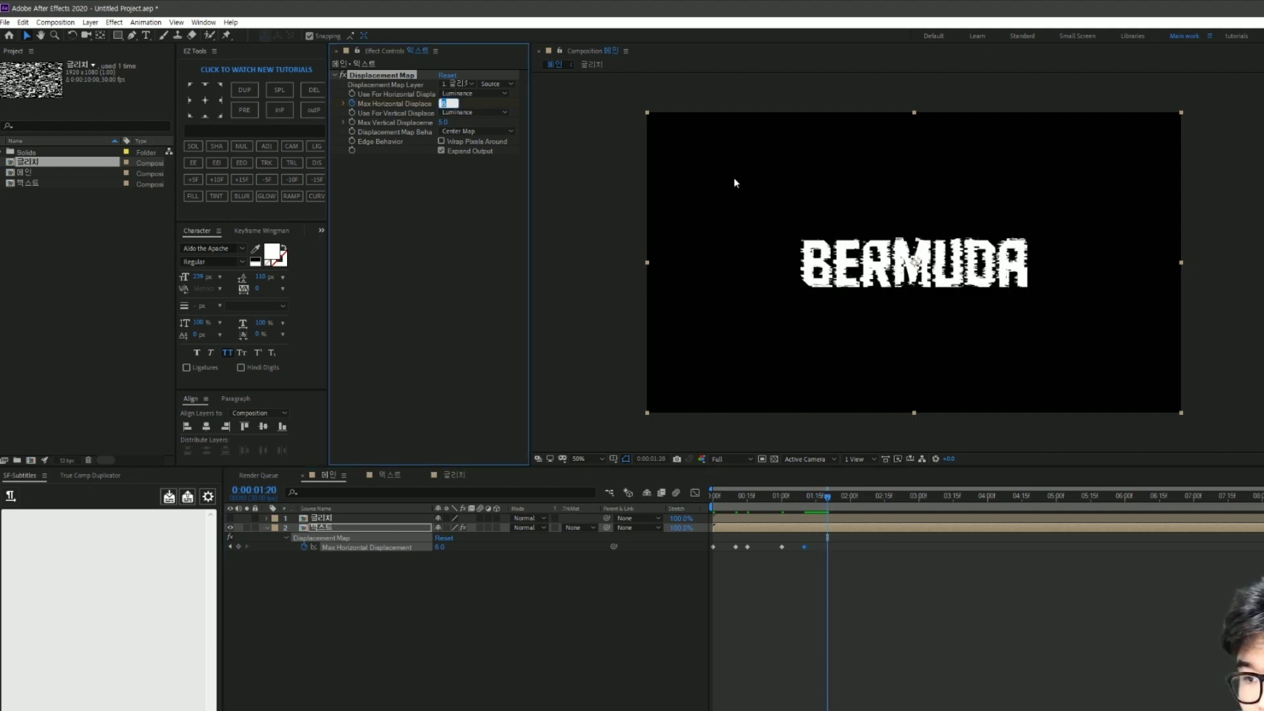
{"action": "key", "text": "Return"}
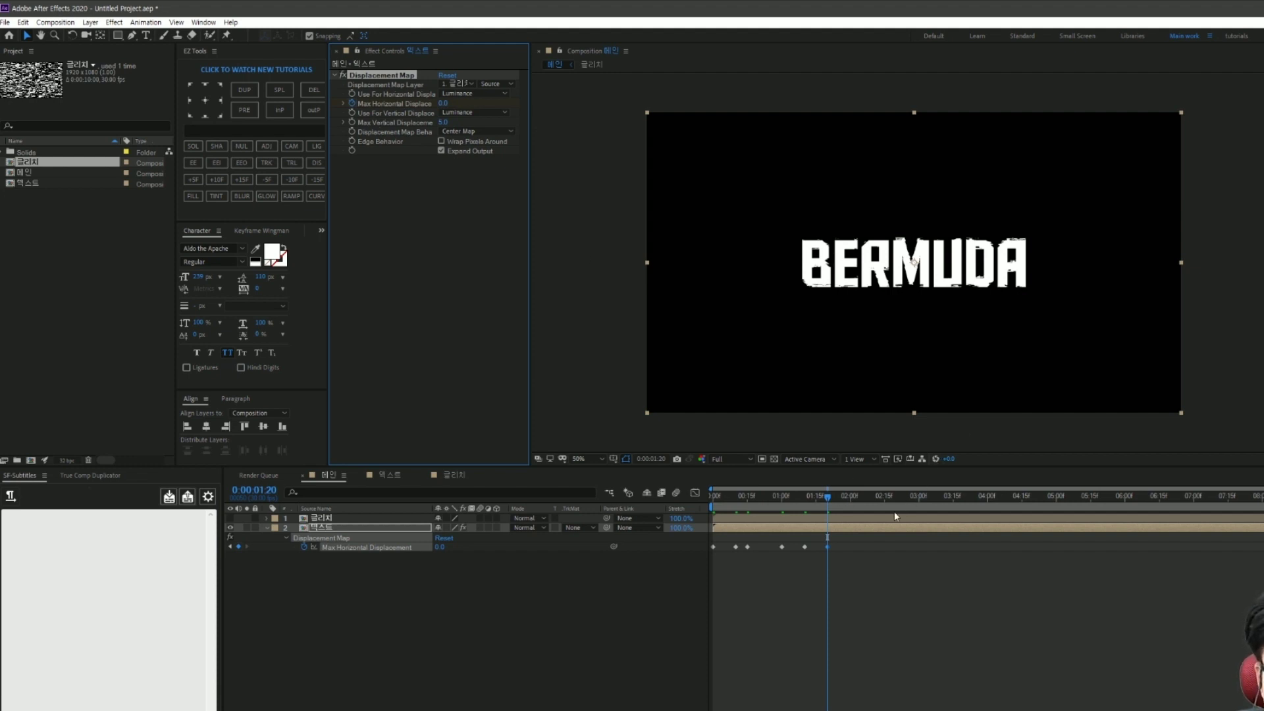
{"action": "mouse_move", "coordinate": [827, 496]}
{"action": "left_mouse_down"}
{"action": "mouse_move", "coordinate": [788, 514]}
{"action": "mouse_move", "coordinate": [802, 522]}
{"action": "left_mouse_up"}
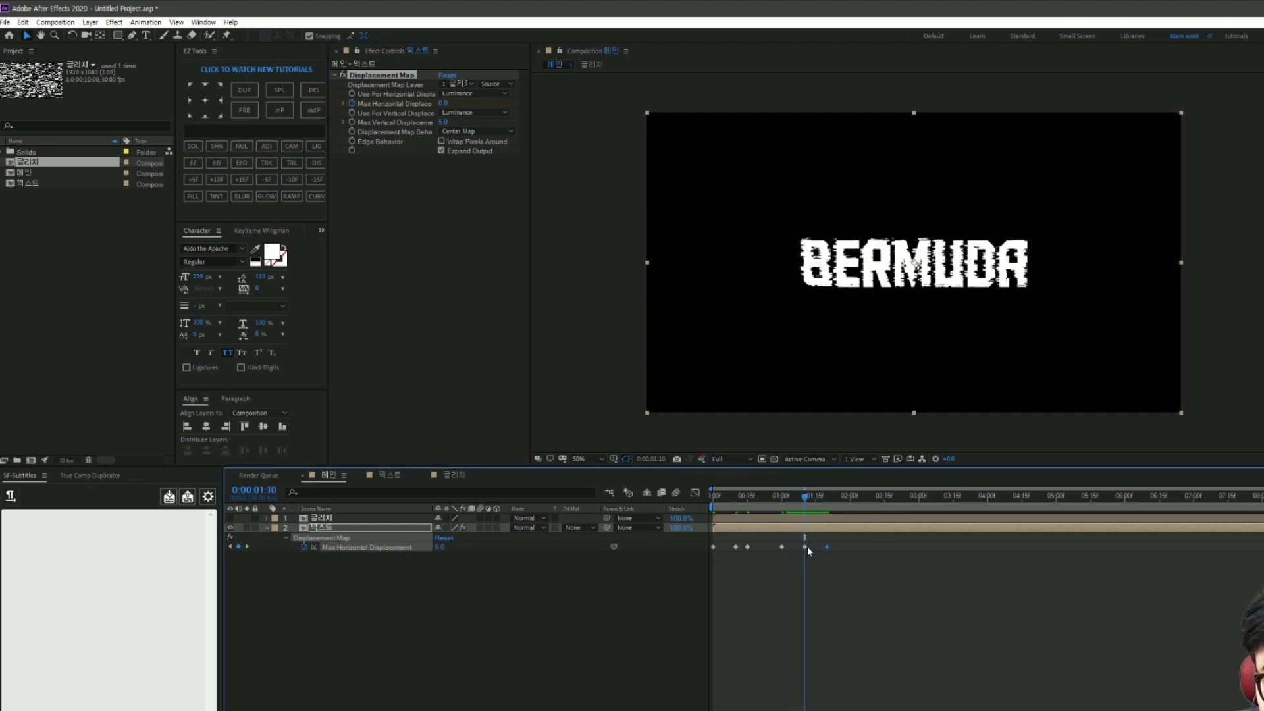
{"action": "left_click", "coordinate": [443, 122]}
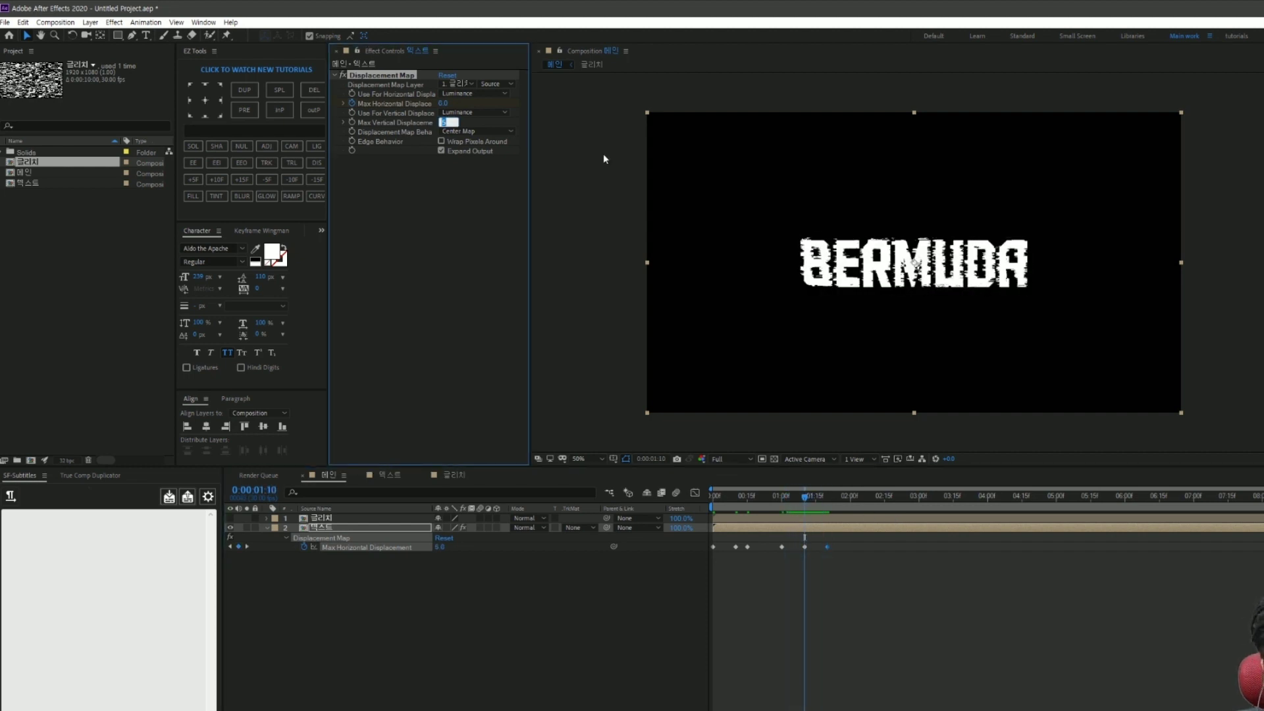
{"action": "type", "text": "0"}
{"action": "key", "text": "Return"}
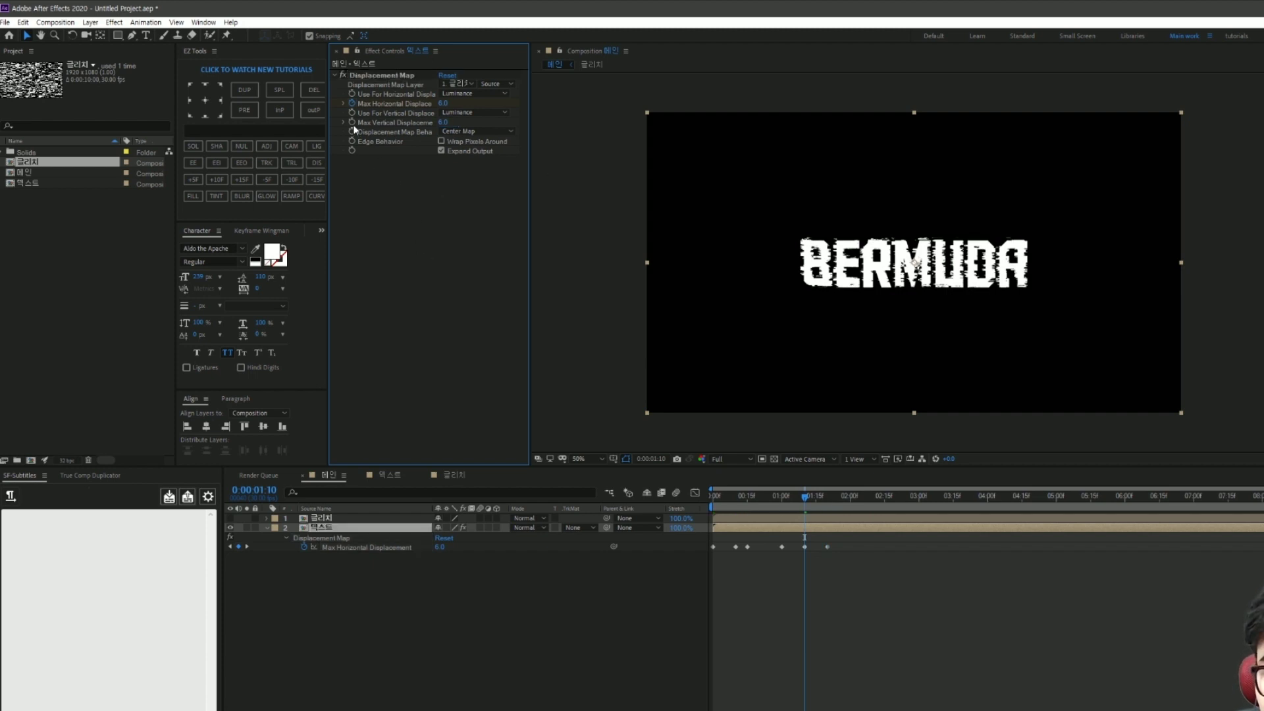
{"action": "left_click", "coordinate": [353, 123]}
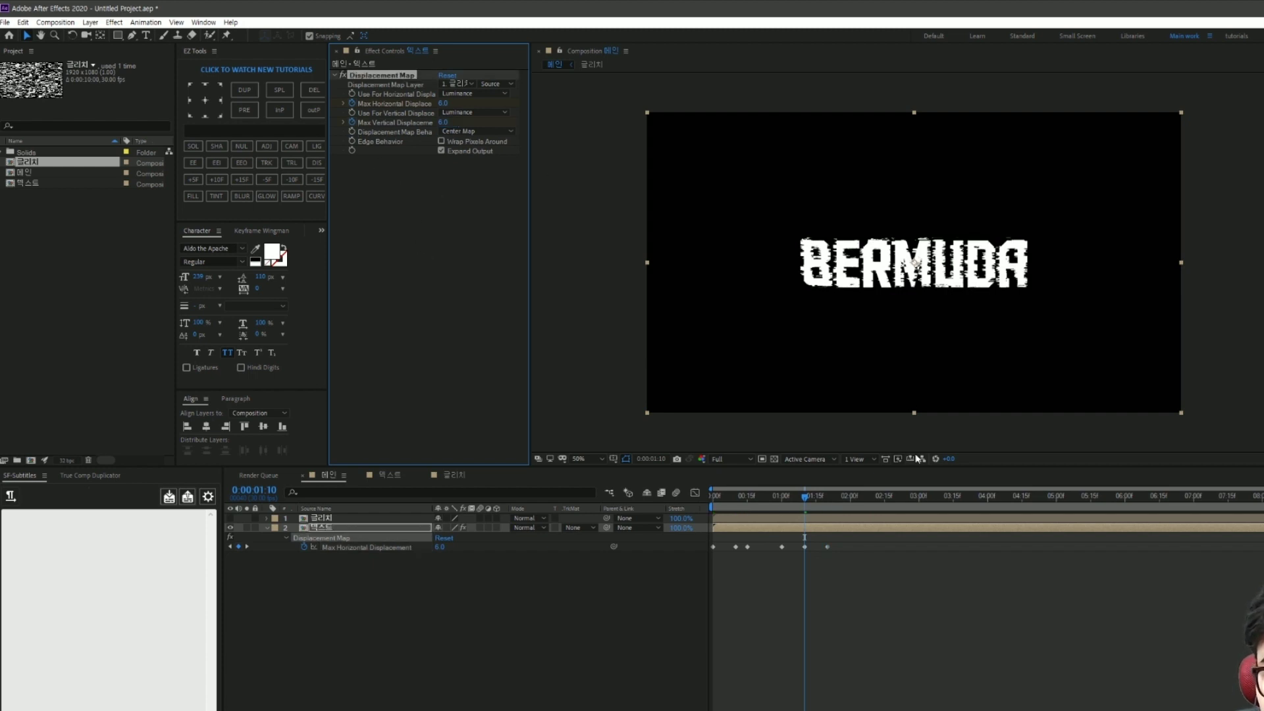
Step: Keyframe Max Vertical Displacement 0 at 1:20 and preview the glitch animation
{"action": "left_click", "coordinate": [827, 509]}
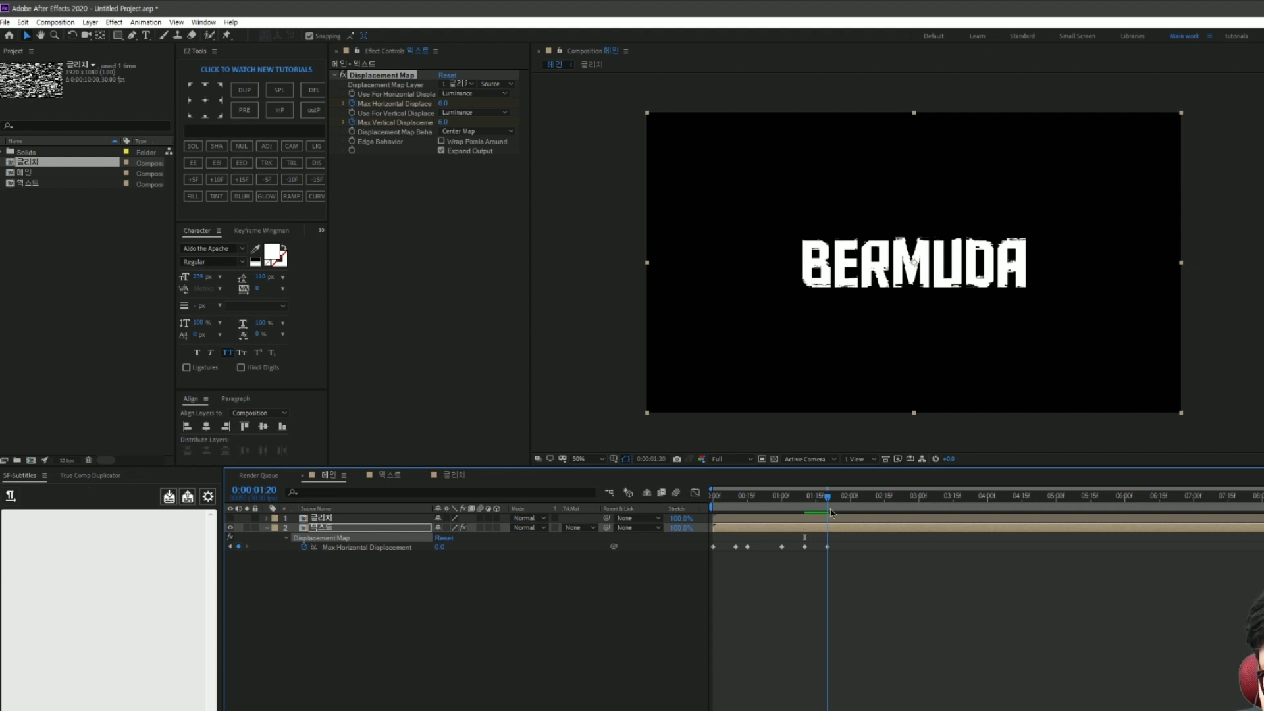
{"action": "left_click", "coordinate": [442, 123]}
{"action": "type", "text": "0"}
{"action": "key", "text": "Return"}
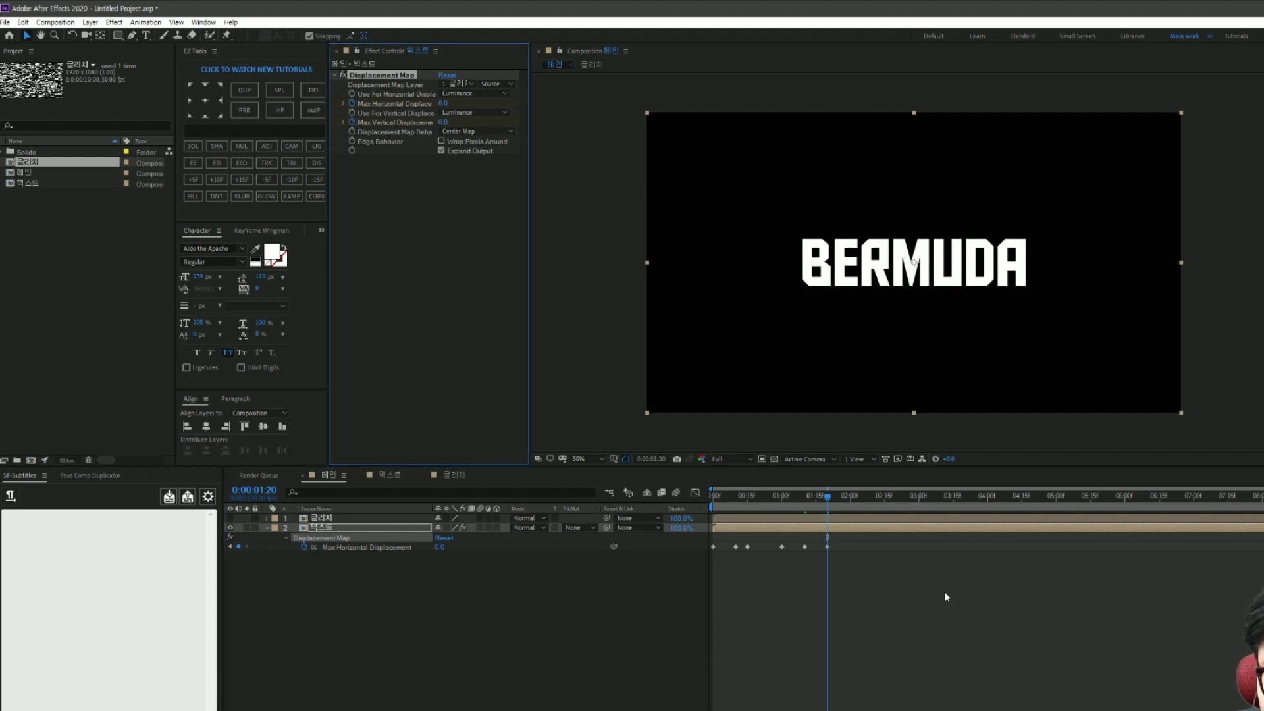
{"action": "key", "text": "space"}
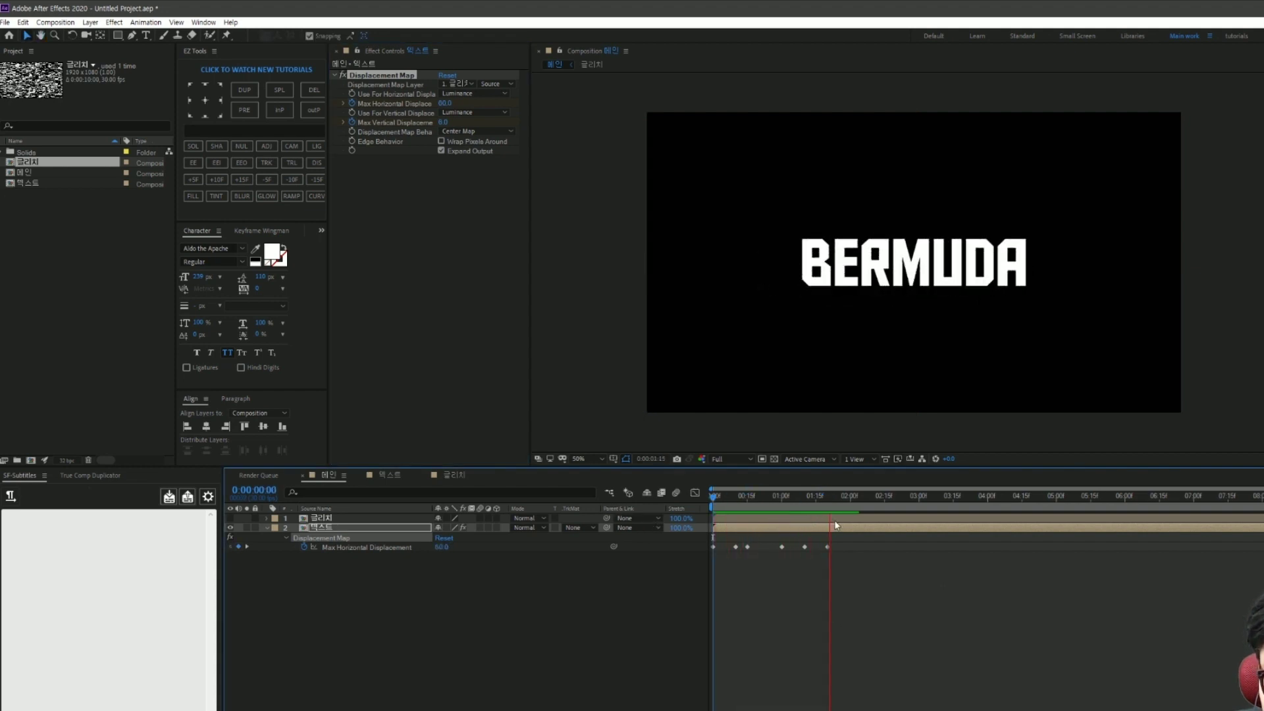
{"action": "left_click", "coordinate": [850, 496]}
{"action": "key", "text": "space"}
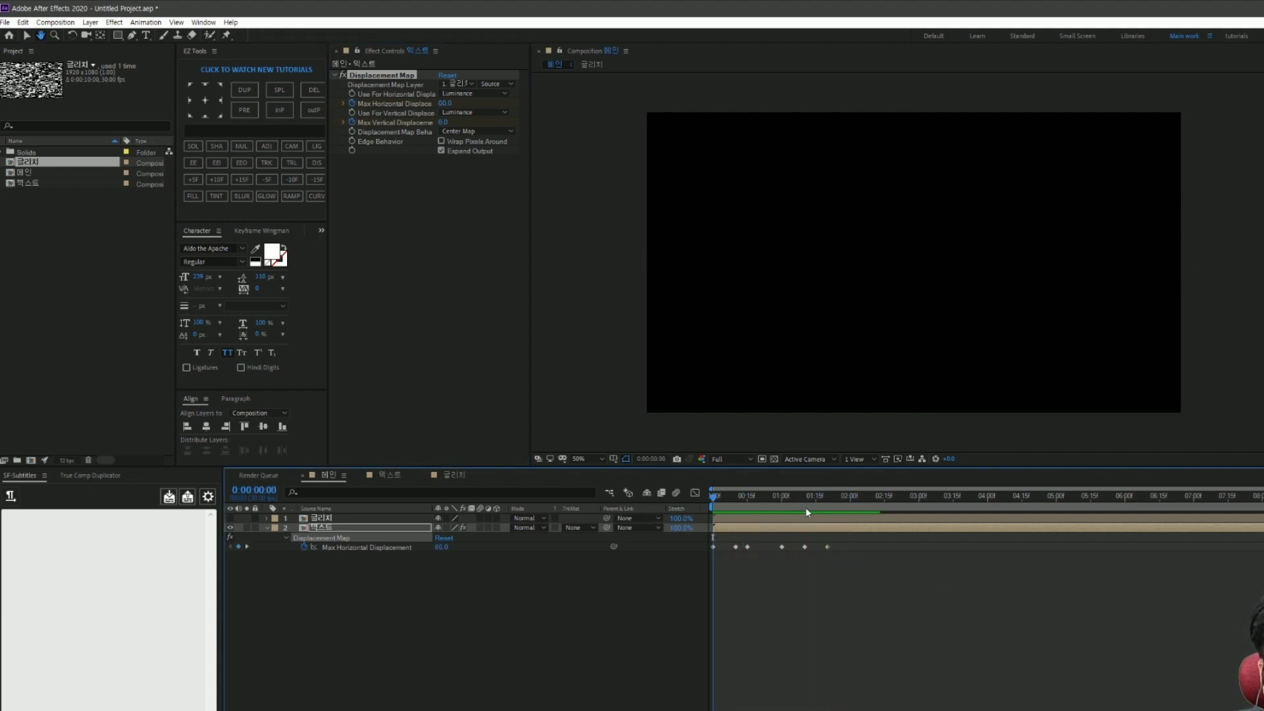
{"action": "key", "text": "space"}
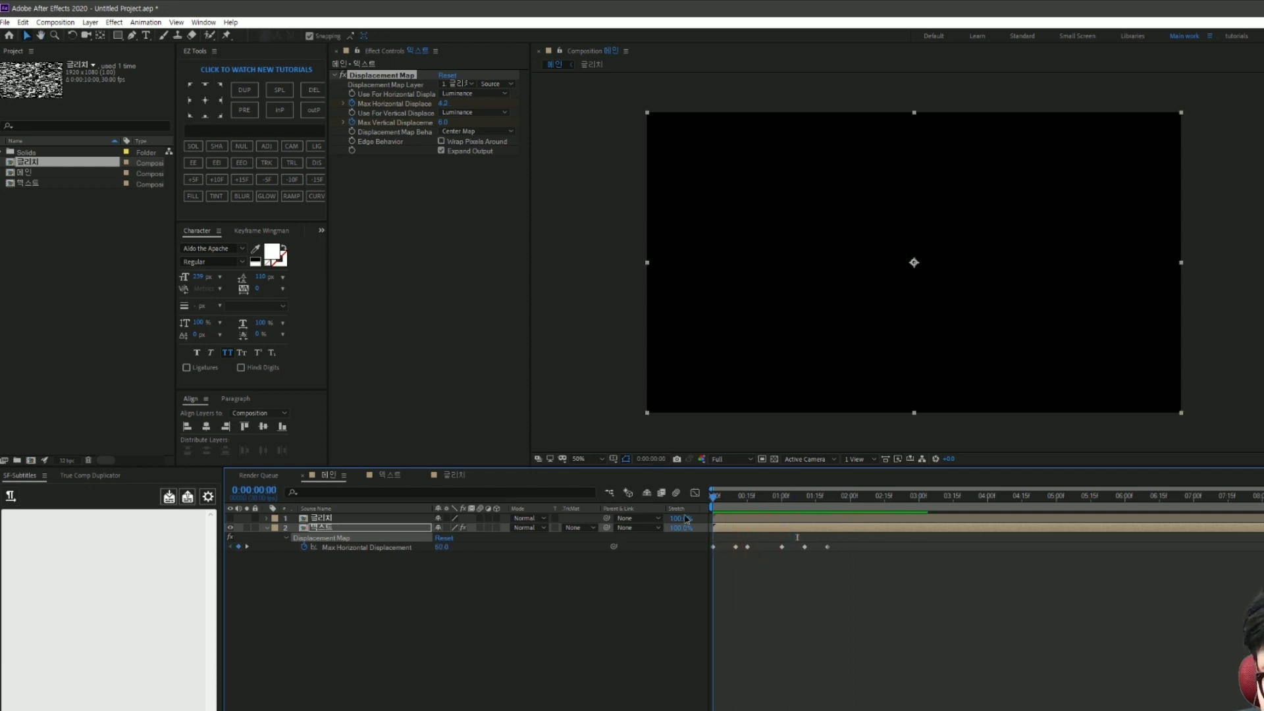
Step: Reveal the 텍스트 layer's keyframes and set Max Vertical Displacement to 0 at the start
{"action": "left_click", "coordinate": [801, 527]}
{"action": "key", "text": "u"}
{"action": "key", "text": "u"}
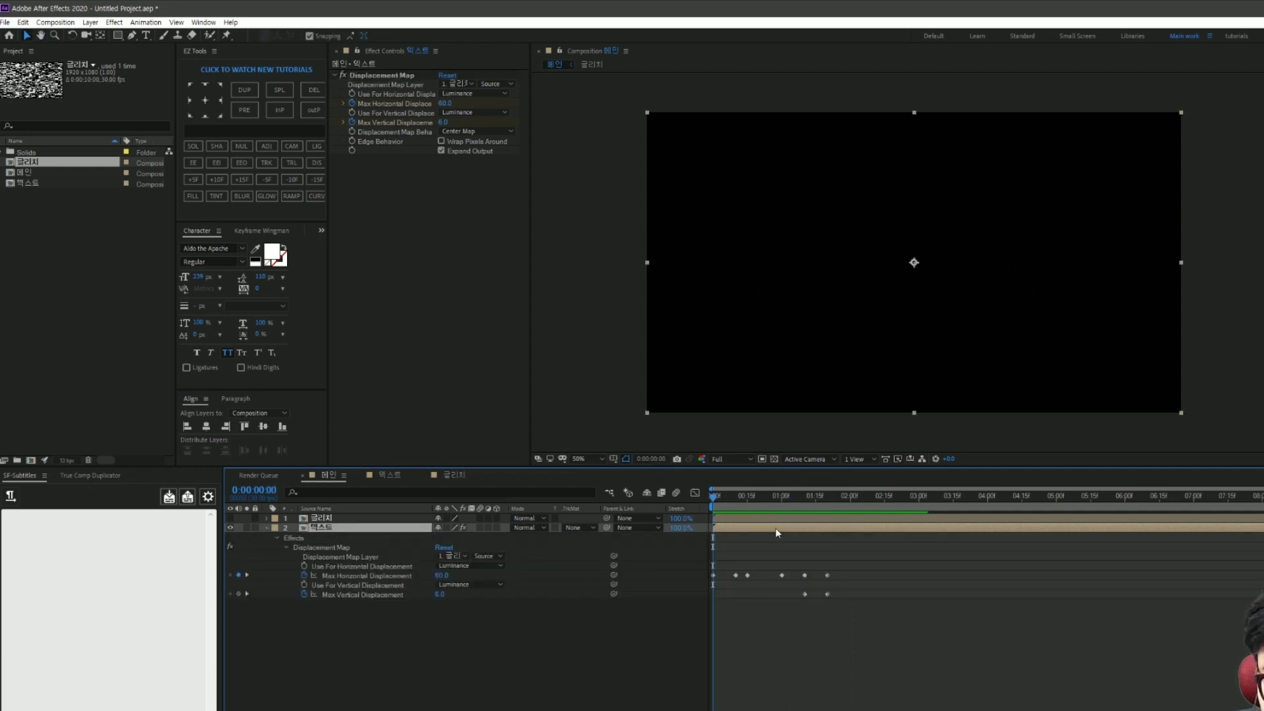
{"action": "left_click", "coordinate": [466, 189]}
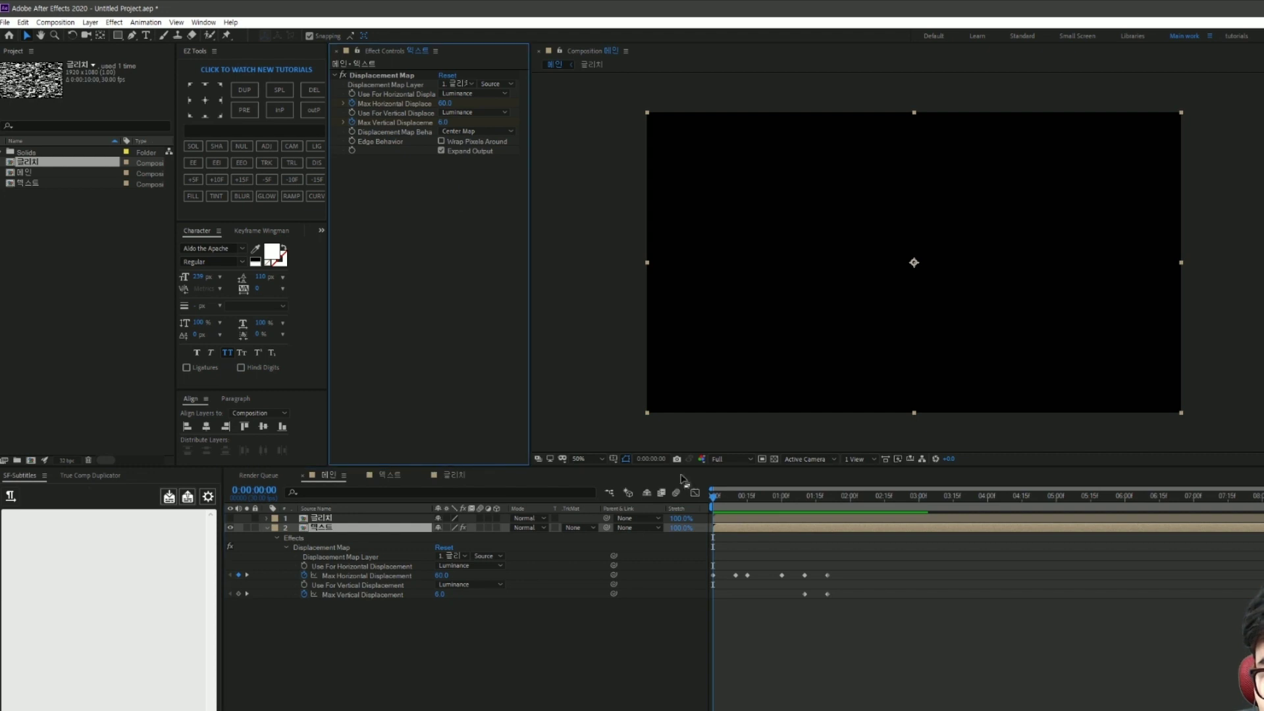
{"action": "left_click", "coordinate": [448, 125]}
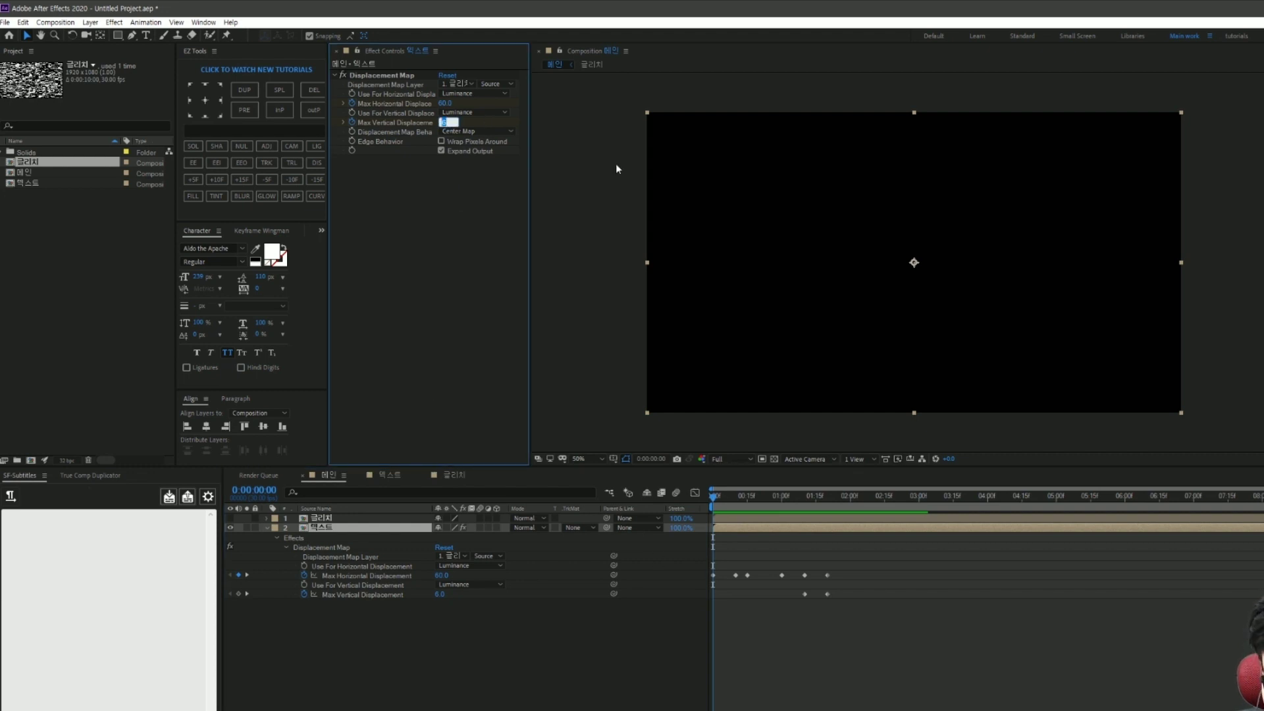
{"action": "type", "text": "0"}
{"action": "key", "text": "Return"}
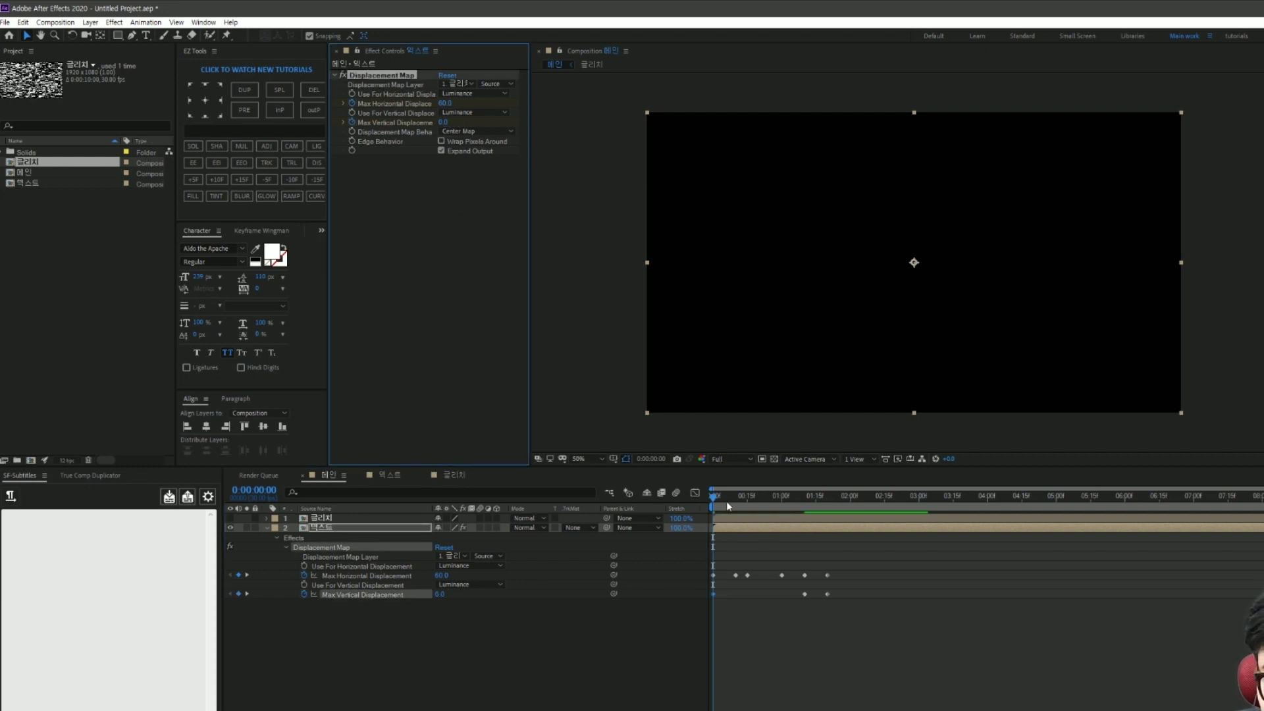
Step: Set Max Vertical Displacement to 0 at frame 10 and frame 15
{"action": "key", "text": "space"}
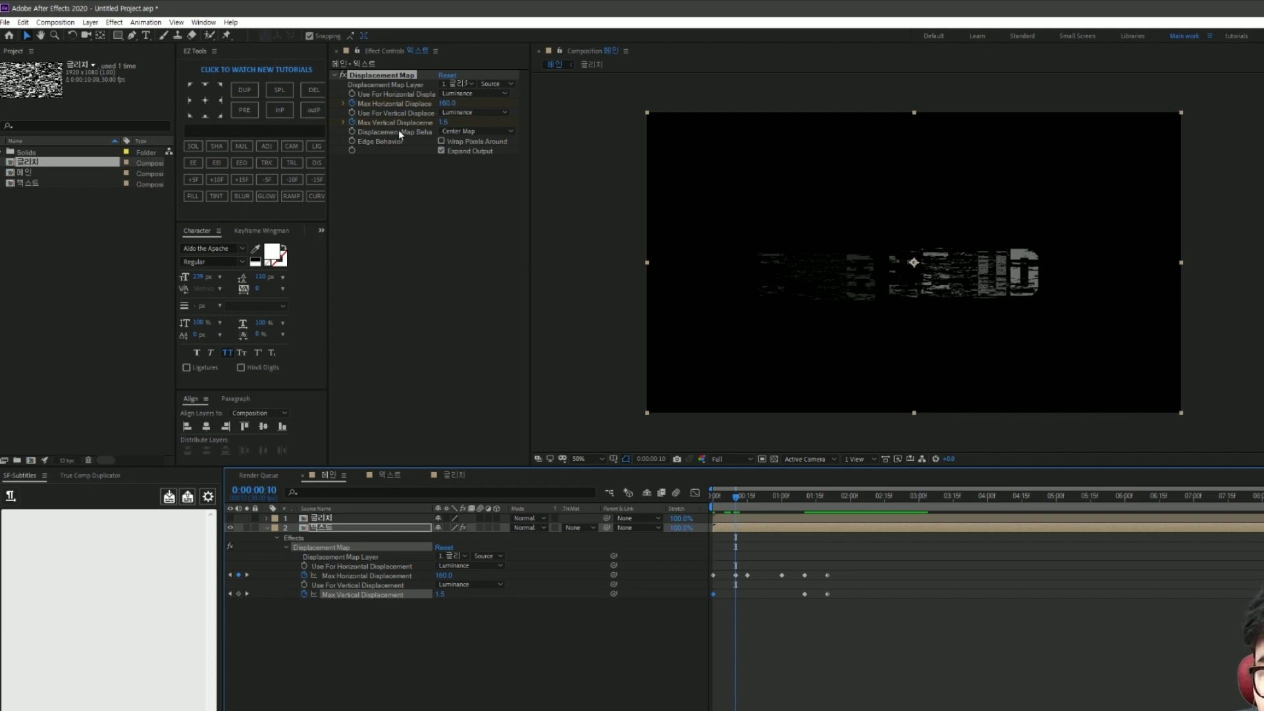
{"action": "left_click", "coordinate": [442, 121]}
{"action": "type", "text": "0"}
{"action": "key", "text": "Return"}
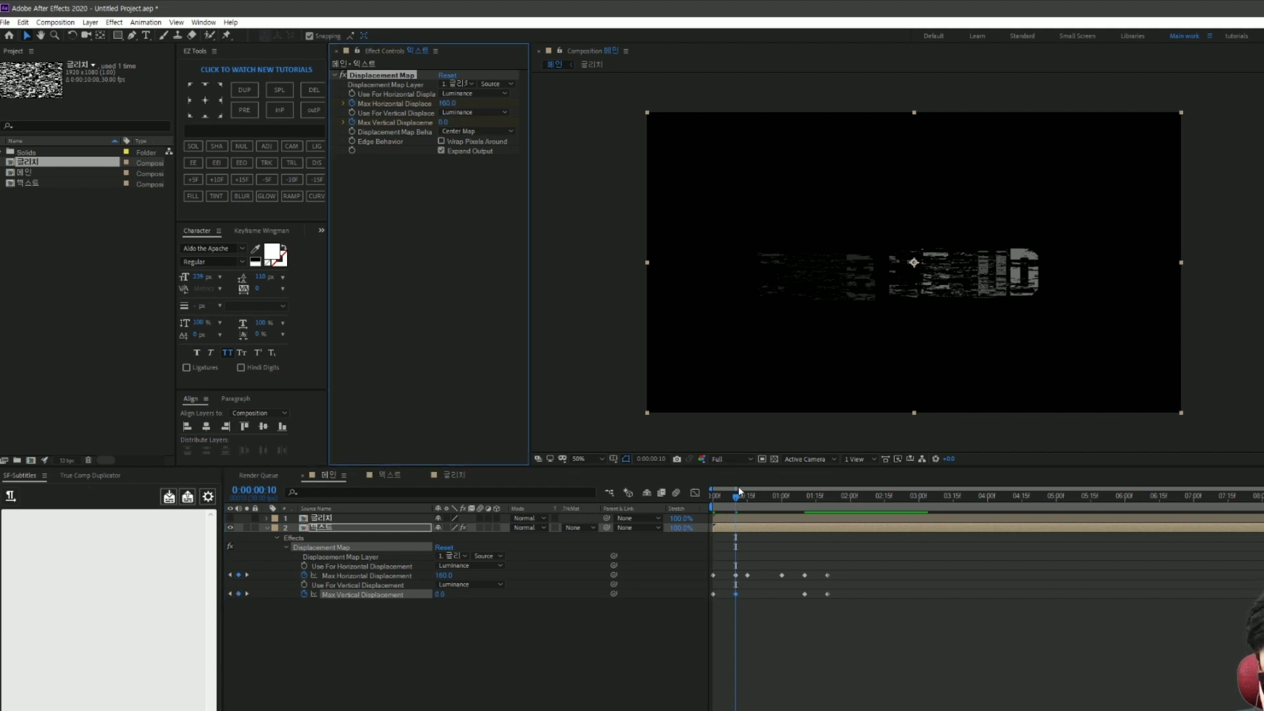
{"action": "left_click_drag", "start_coordinate": [738, 491], "coordinate": [749, 508]}
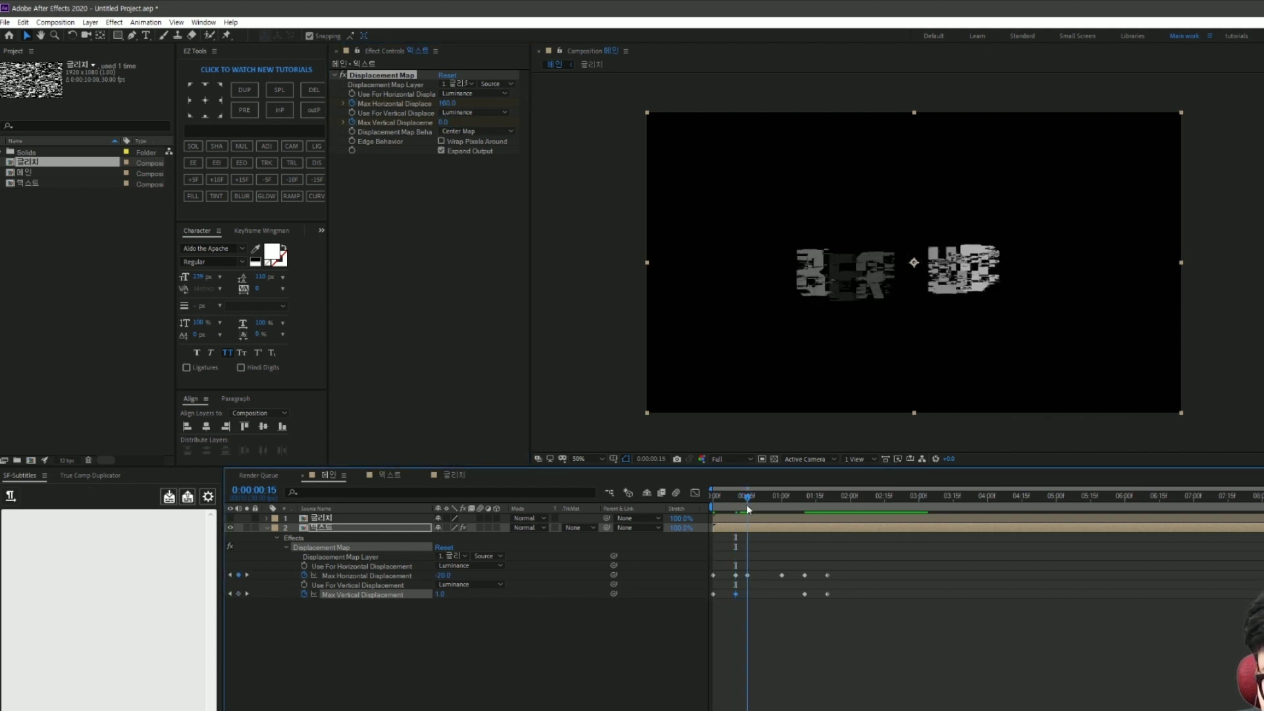
{"action": "left_click_drag", "start_coordinate": [439, 122], "coordinate": [431, 123]}
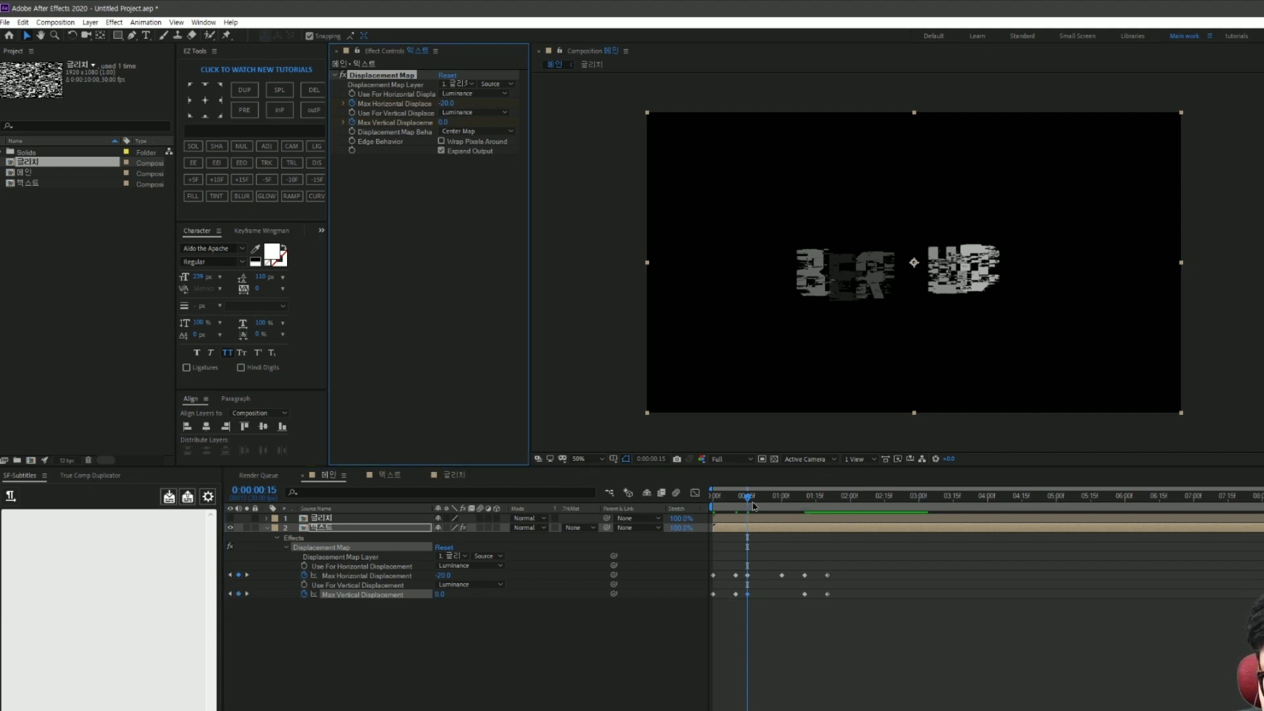
Step: Set Max Vertical Displacement to 0 at 1 second and preview from the start
{"action": "left_click_drag", "start_coordinate": [754, 505], "coordinate": [781, 500]}
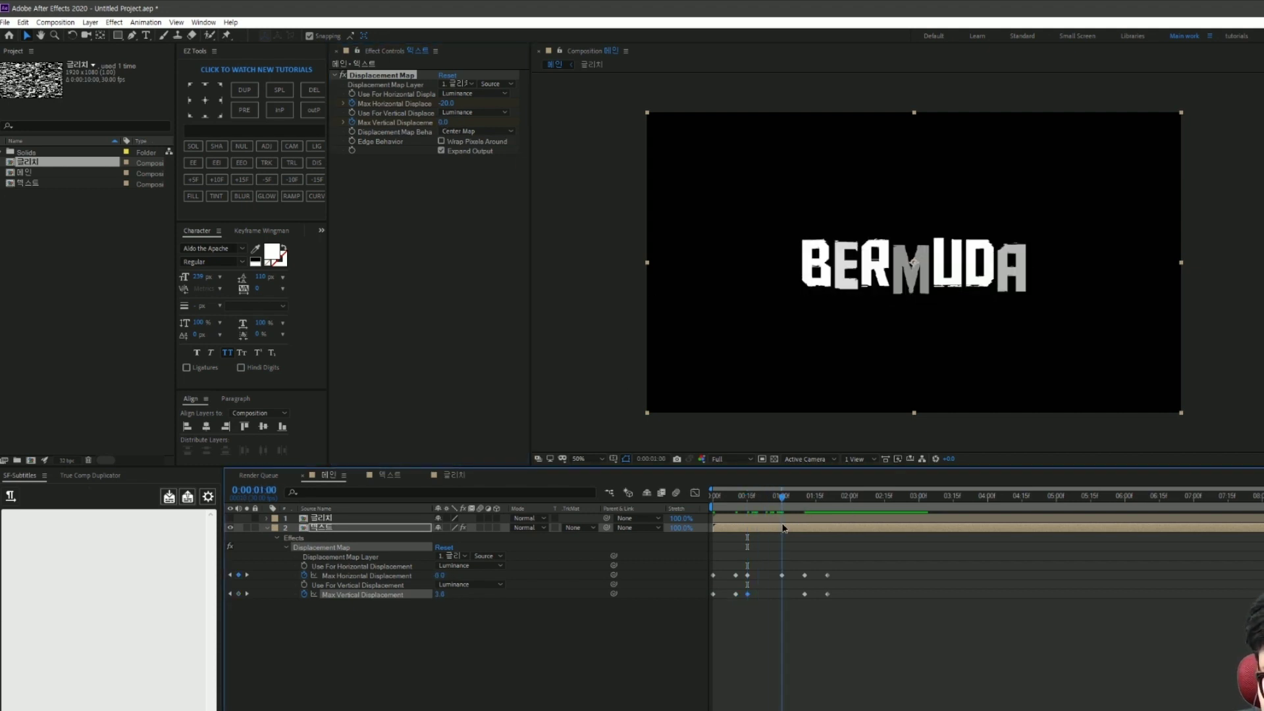
{"action": "left_click", "coordinate": [442, 122]}
{"action": "type", "text": "0"}
{"action": "key", "text": "Return"}
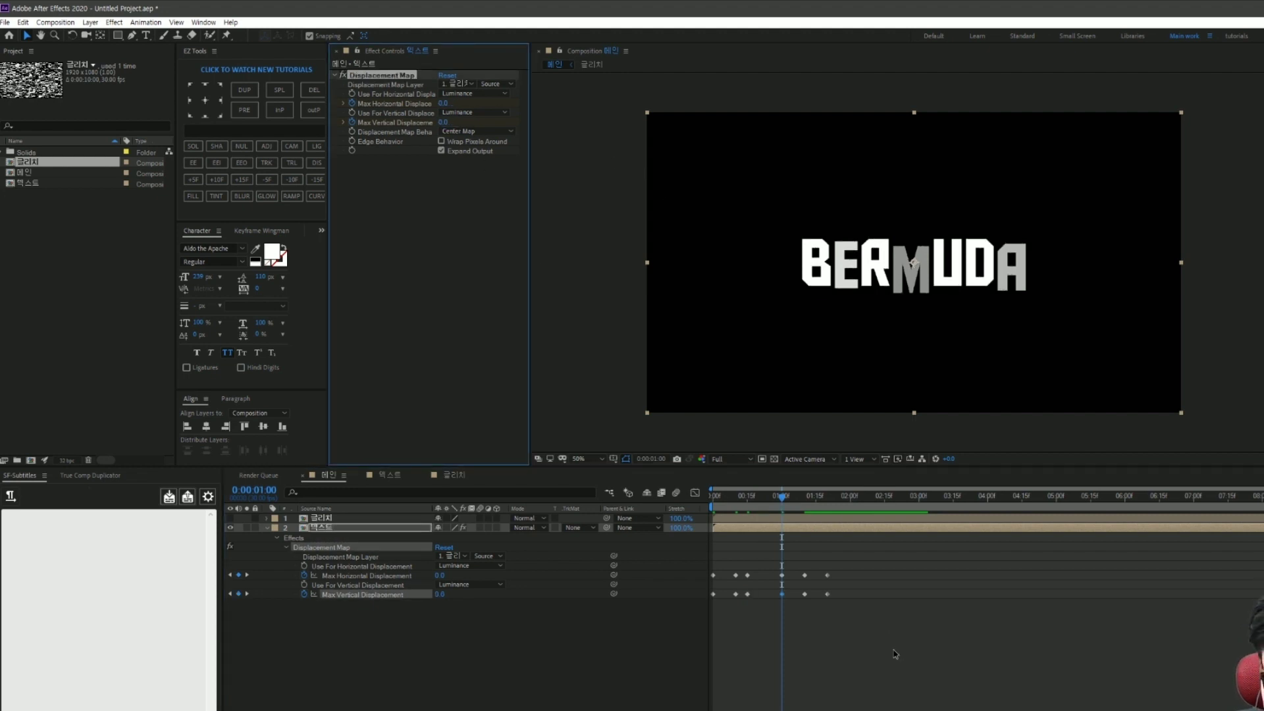
{"action": "left_click_drag", "start_coordinate": [782, 499], "coordinate": [713, 499]}
{"action": "key", "text": "space"}
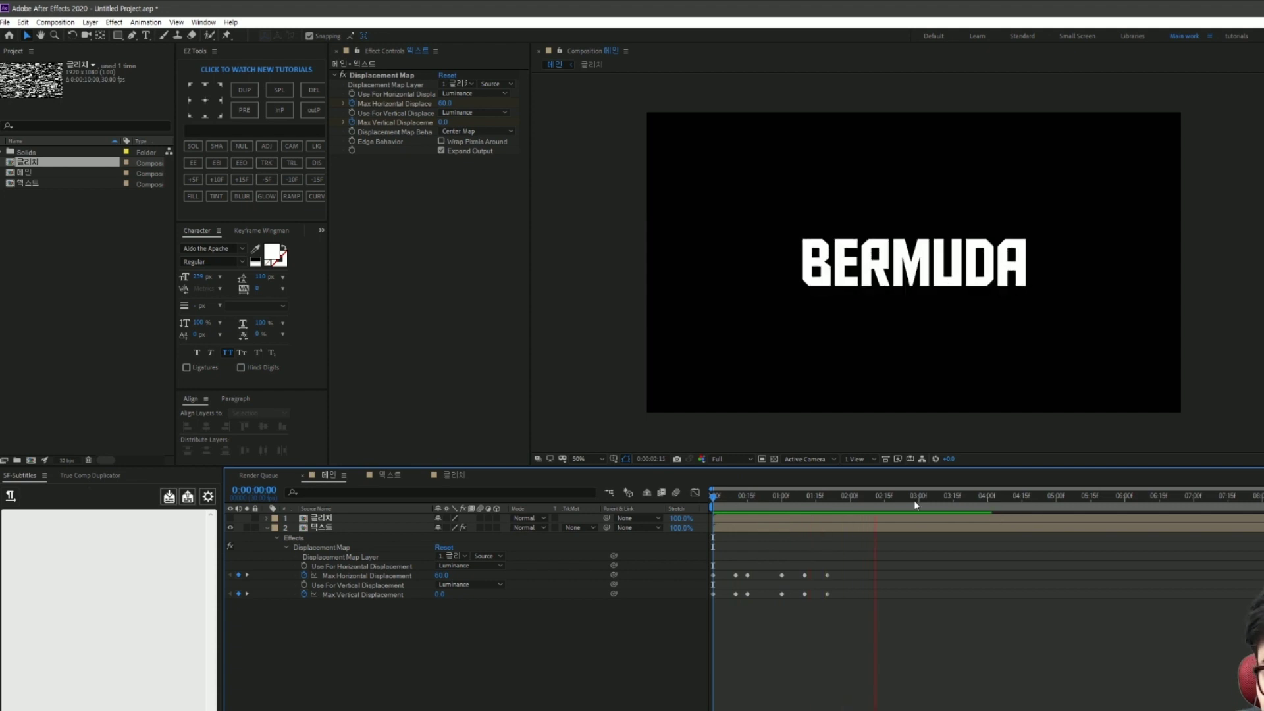
{"action": "key", "text": "space"}
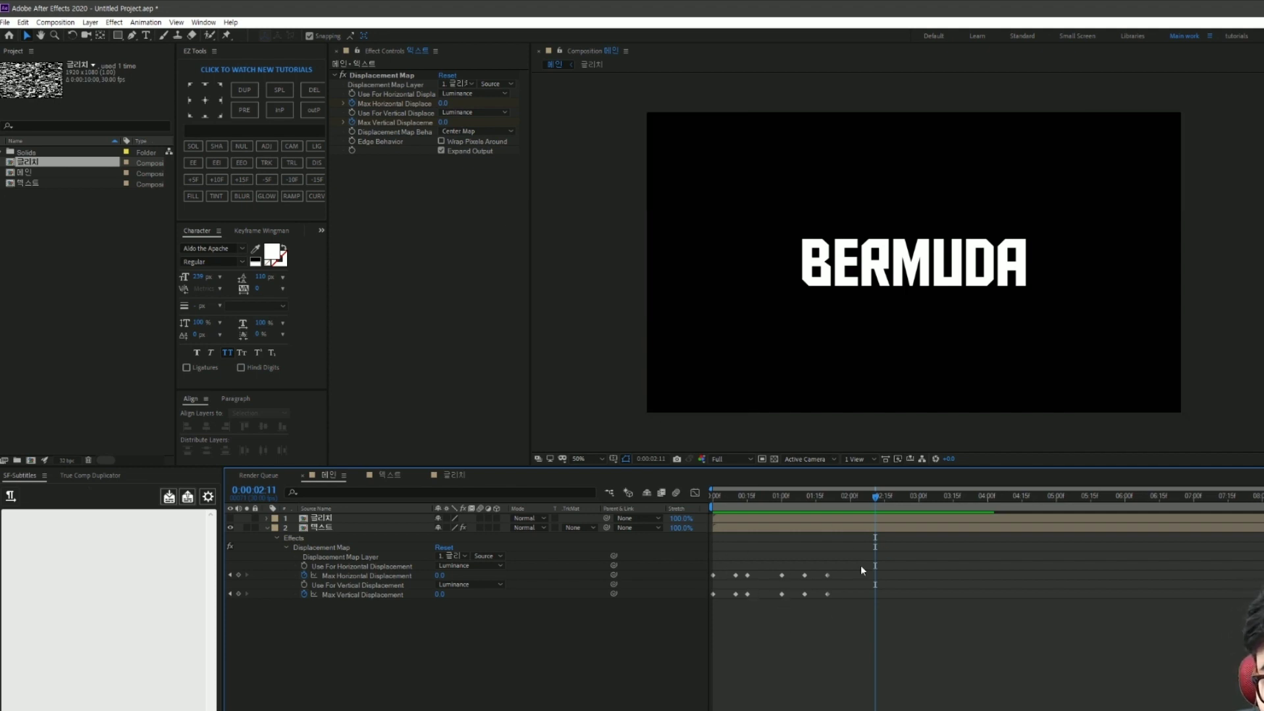
Step: Duplicate the 텍스트 layer's Displacement Map effect and reveal its keyframes
{"action": "left_click", "coordinate": [323, 529]}
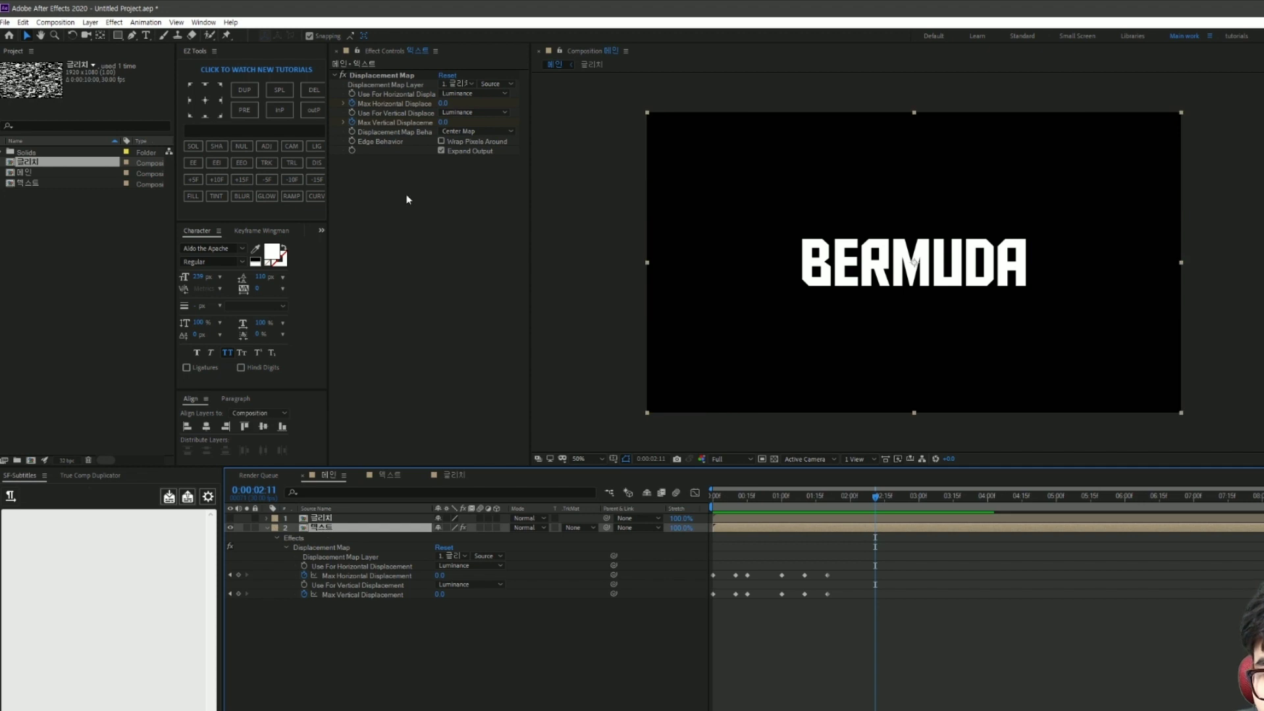
{"action": "left_click", "coordinate": [380, 76]}
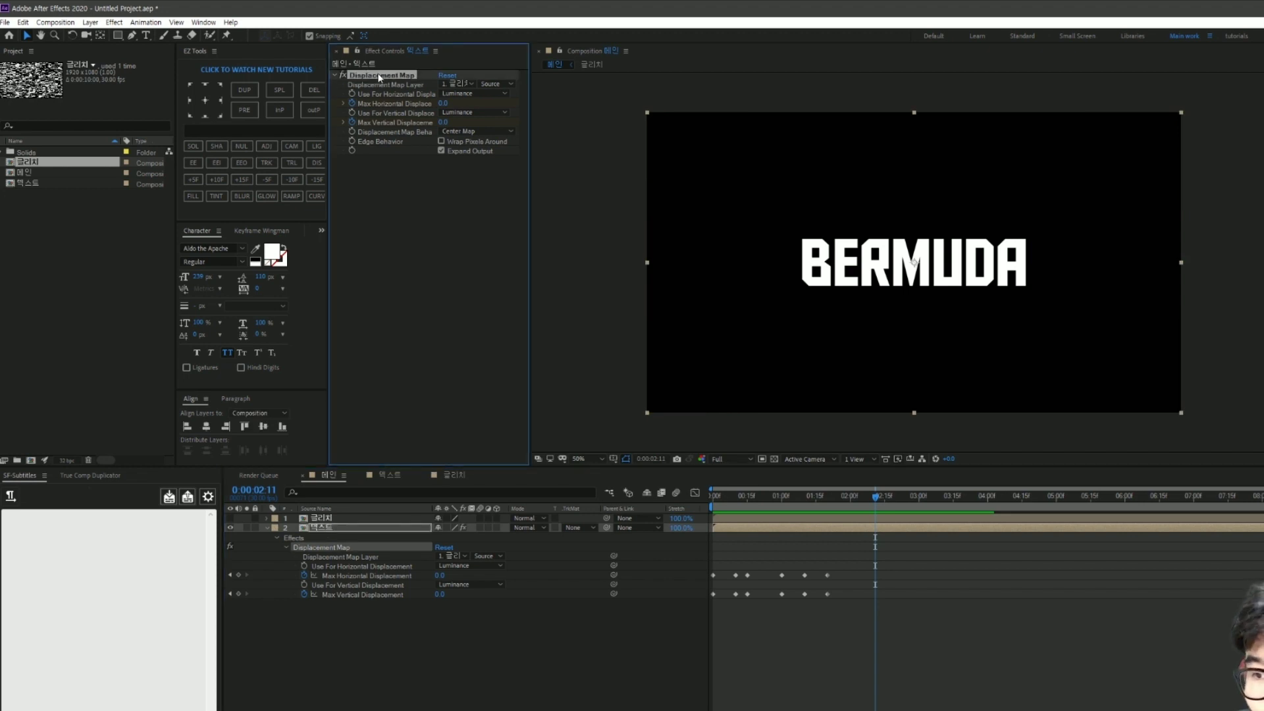
{"action": "key", "text": "ctrl+d"}
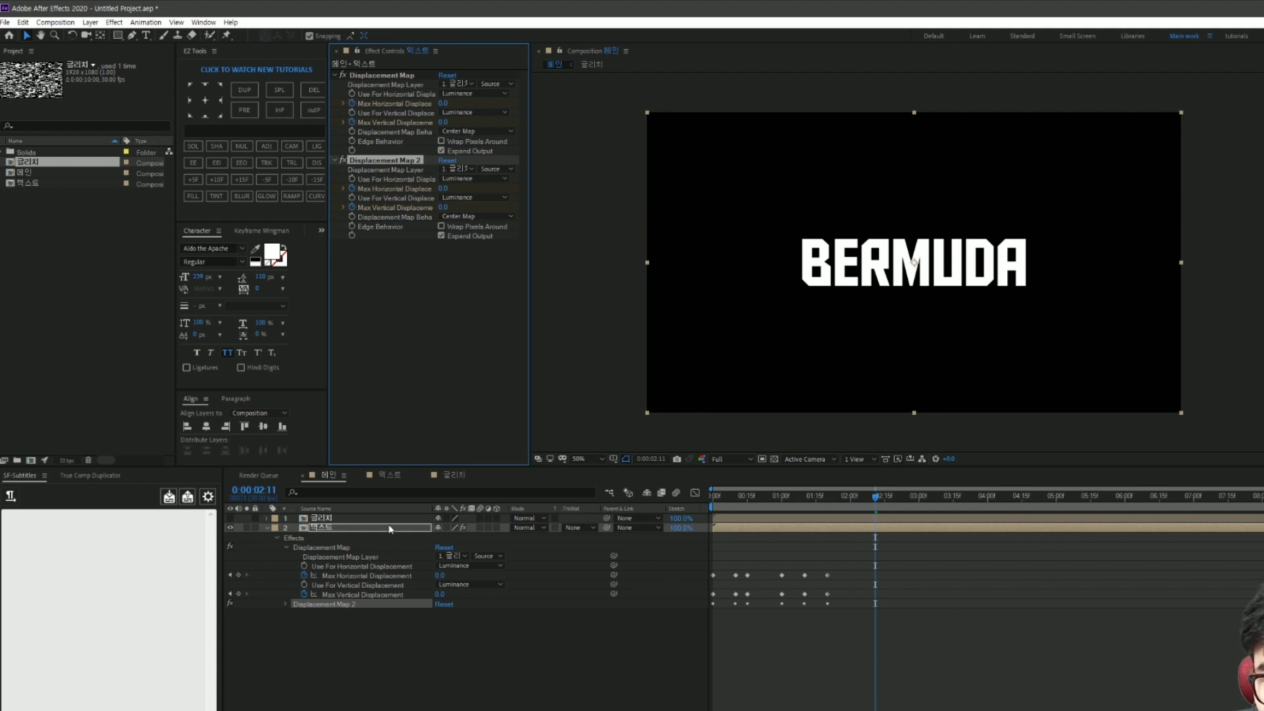
{"action": "key", "text": "u"}
{"action": "key", "text": "u"}
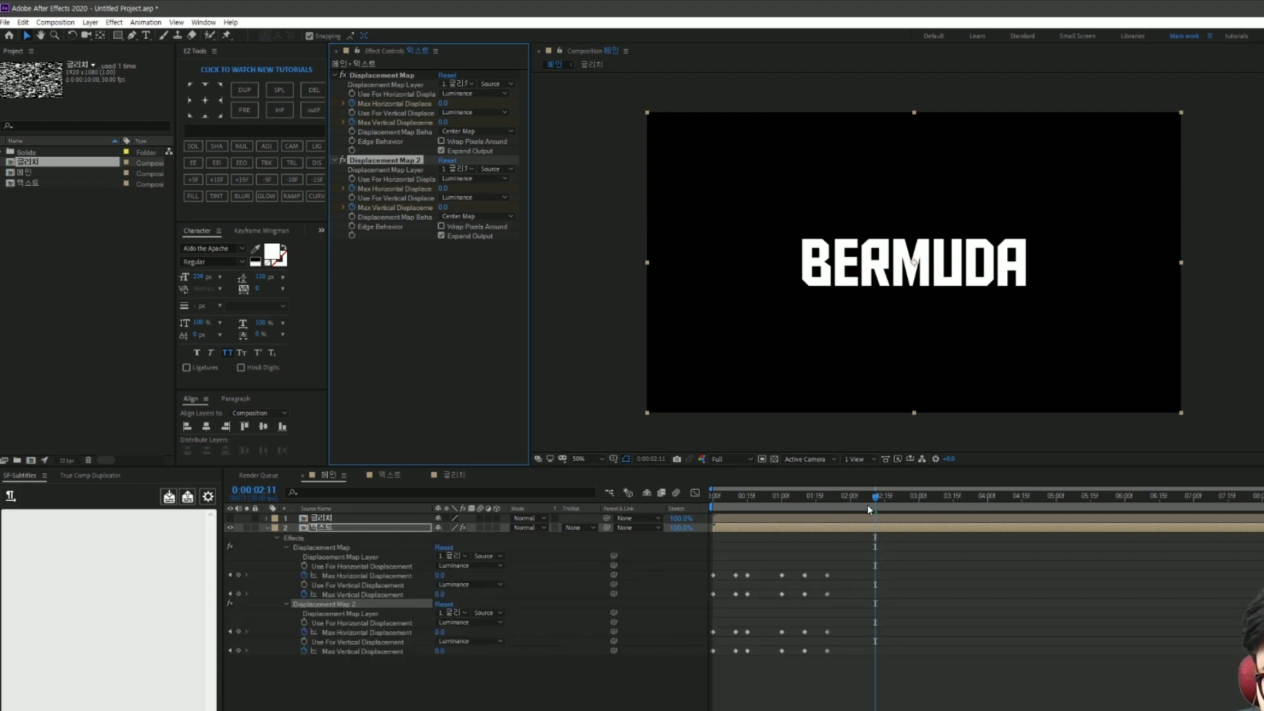
Step: At 1:10, set the copy's Max Horizontal Displacement to -10 and vertical to 0
{"action": "left_click_drag", "start_coordinate": [866, 505], "coordinate": [803, 518]}
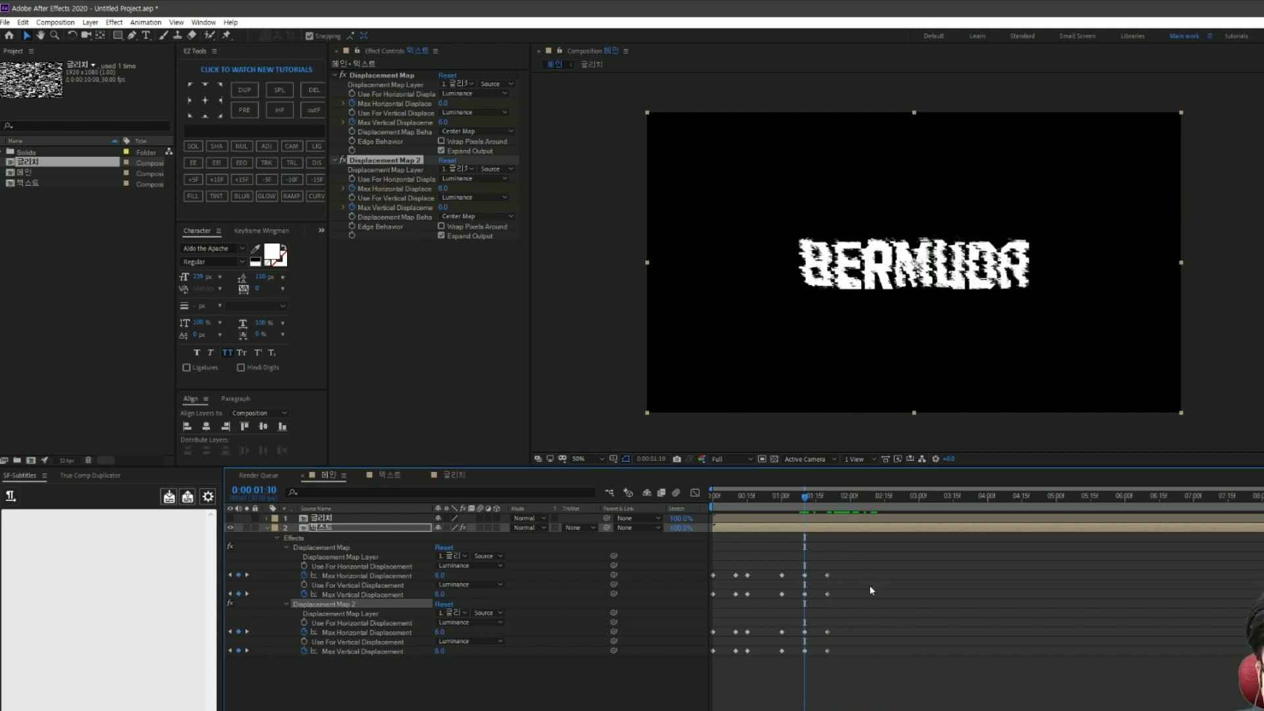
{"action": "left_click", "coordinate": [484, 690]}
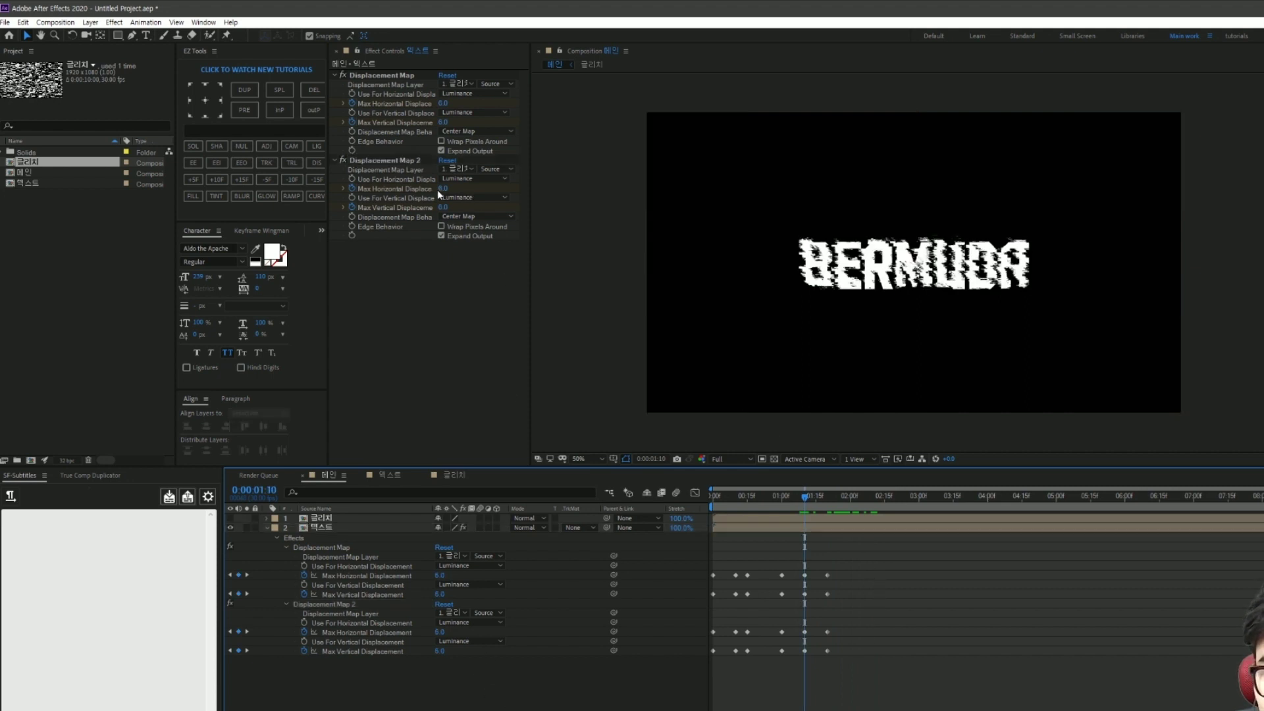
{"action": "left_click", "coordinate": [439, 189]}
{"action": "type", "text": "-10"}
{"action": "key", "text": "Return"}
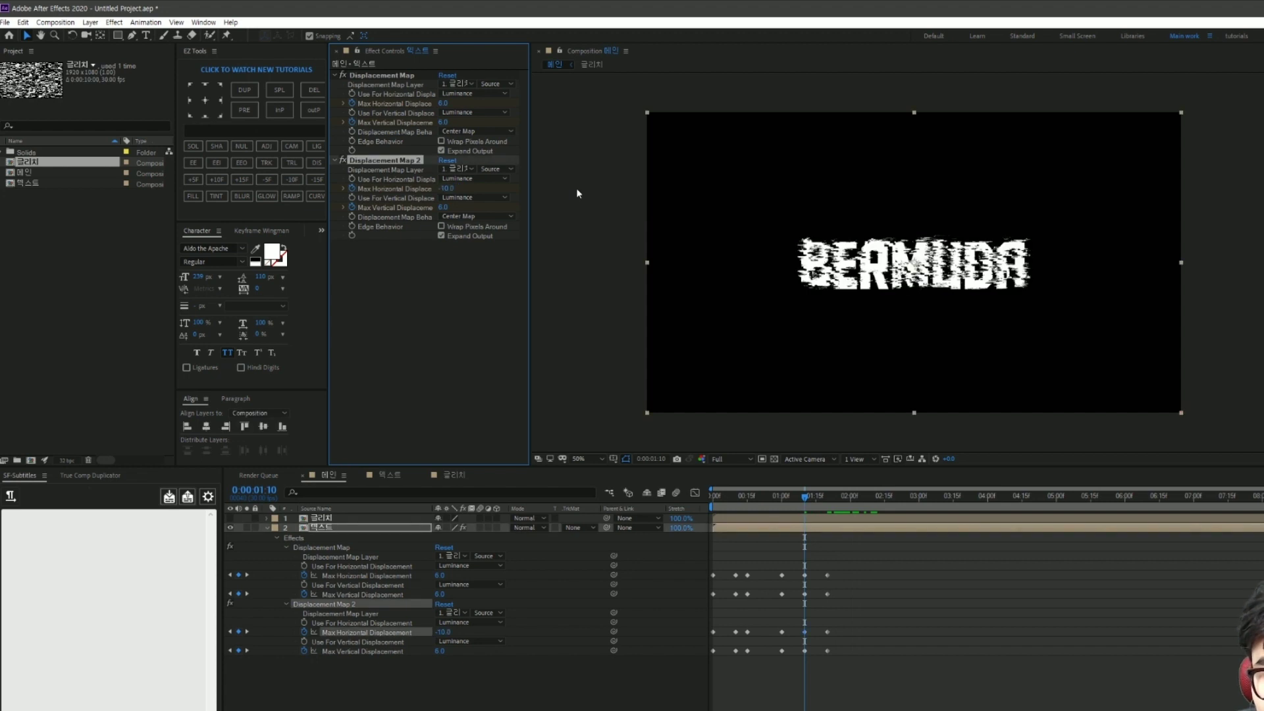
{"action": "left_click", "coordinate": [442, 207]}
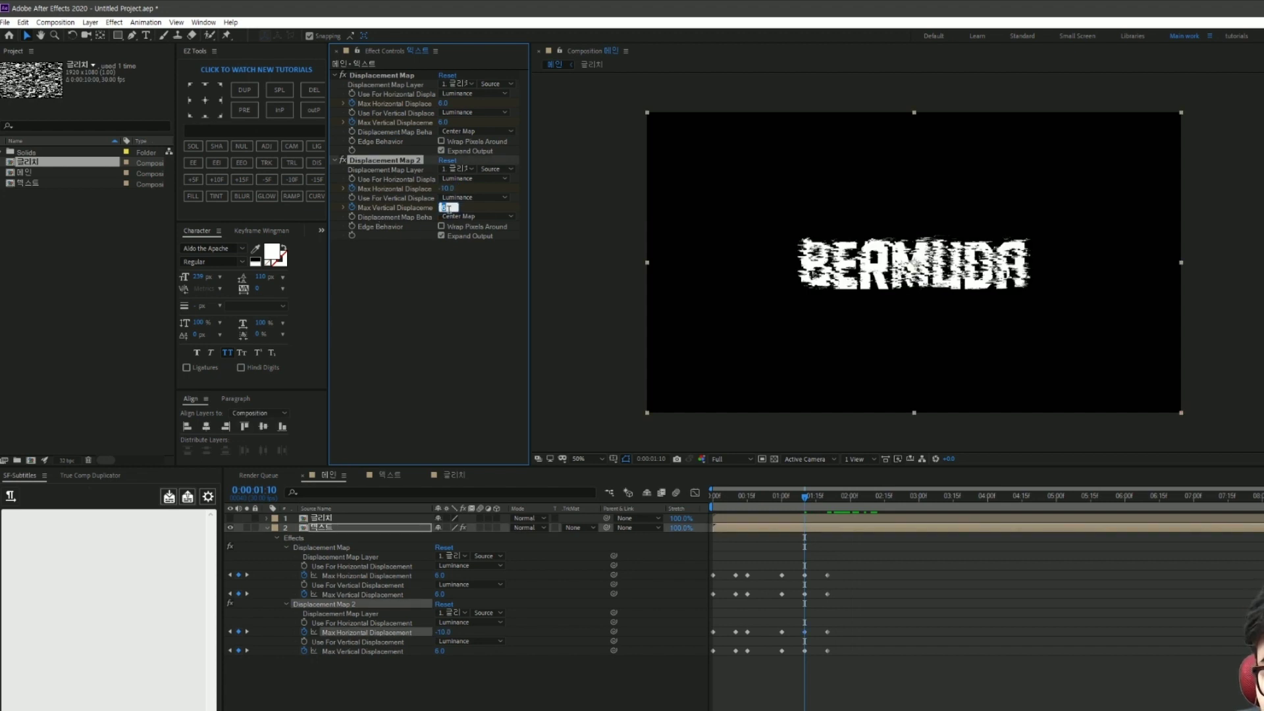
{"action": "type", "text": "0"}
{"action": "key", "text": "Return"}
Step: Preview the doubled glitch from the start and collapse the text layer's properties
{"action": "key", "text": "Home"}
{"action": "left_click", "coordinate": [916, 691]}
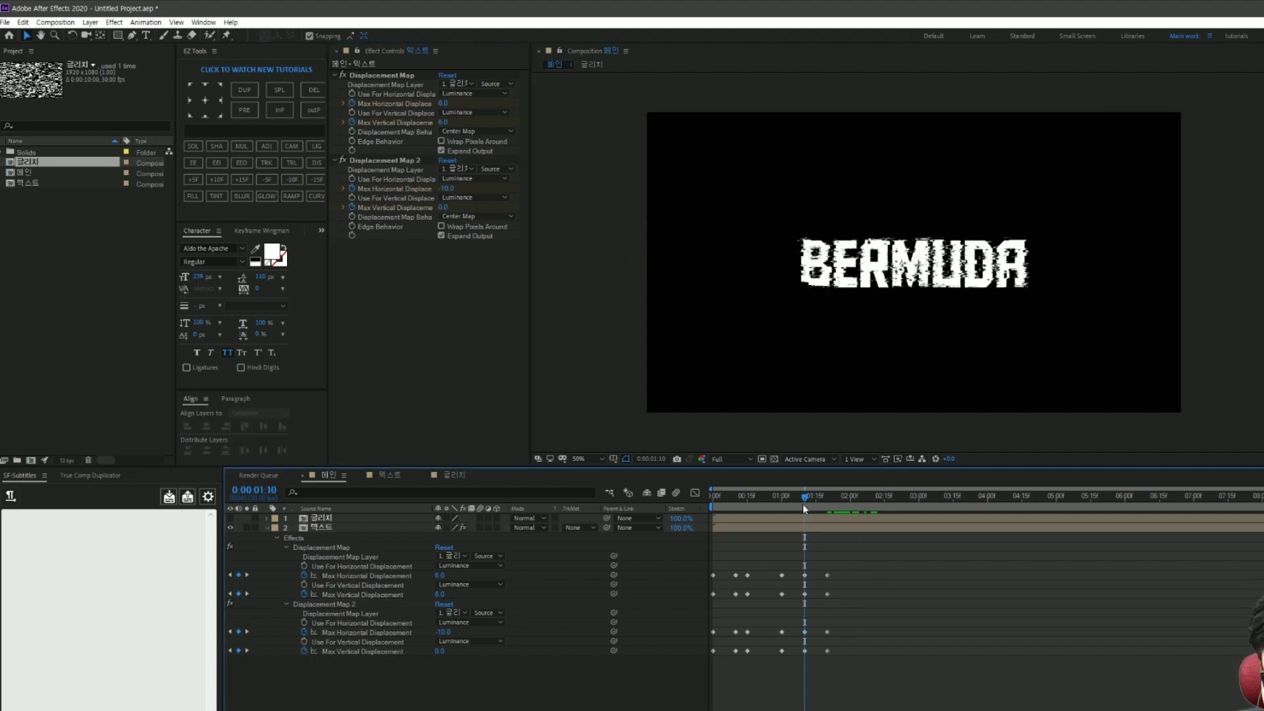
{"action": "key", "text": "space"}
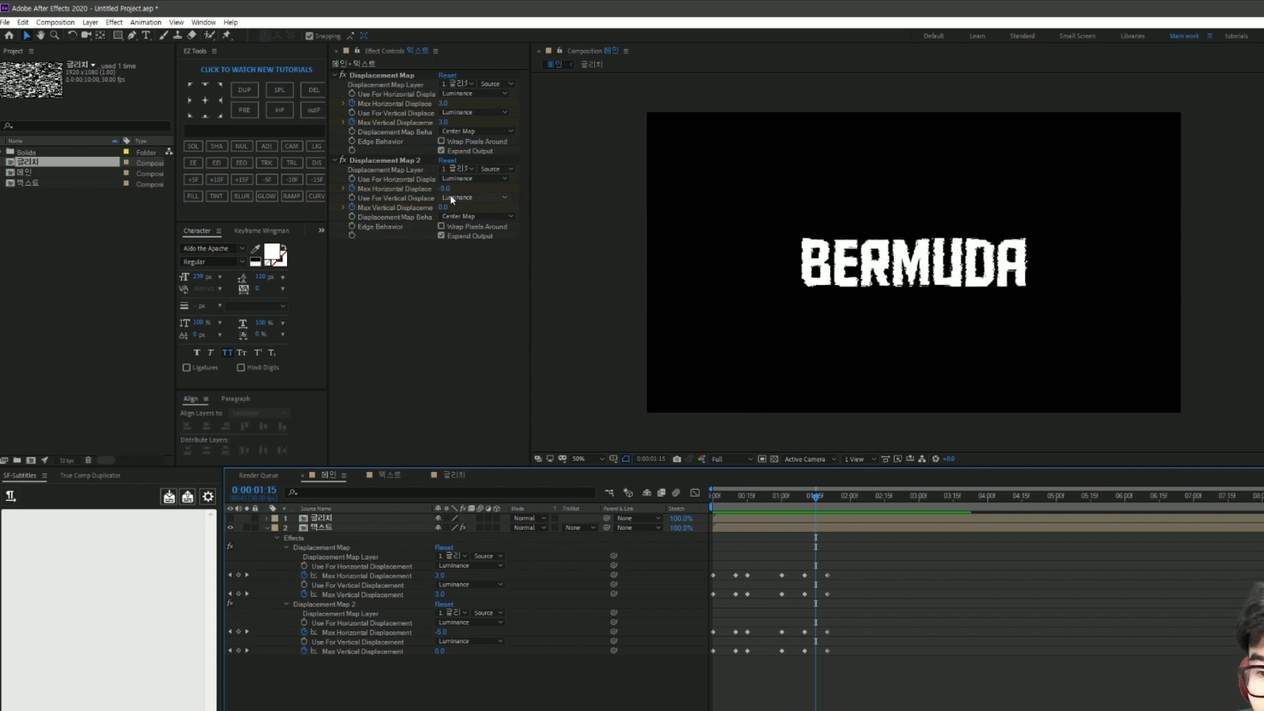
{"action": "left_click", "coordinate": [713, 495]}
{"action": "key", "text": "space"}
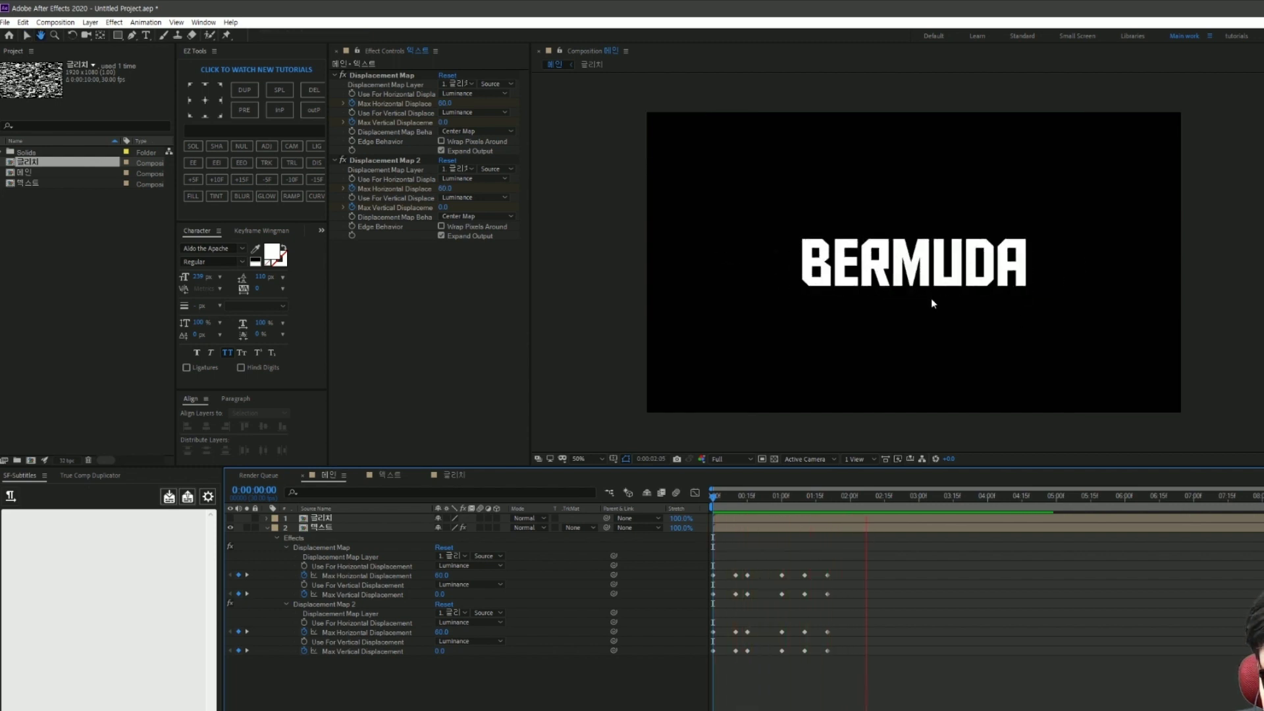
{"action": "key", "text": "space"}
{"action": "left_click", "coordinate": [275, 527]}
{"action": "left_click", "coordinate": [268, 528]}
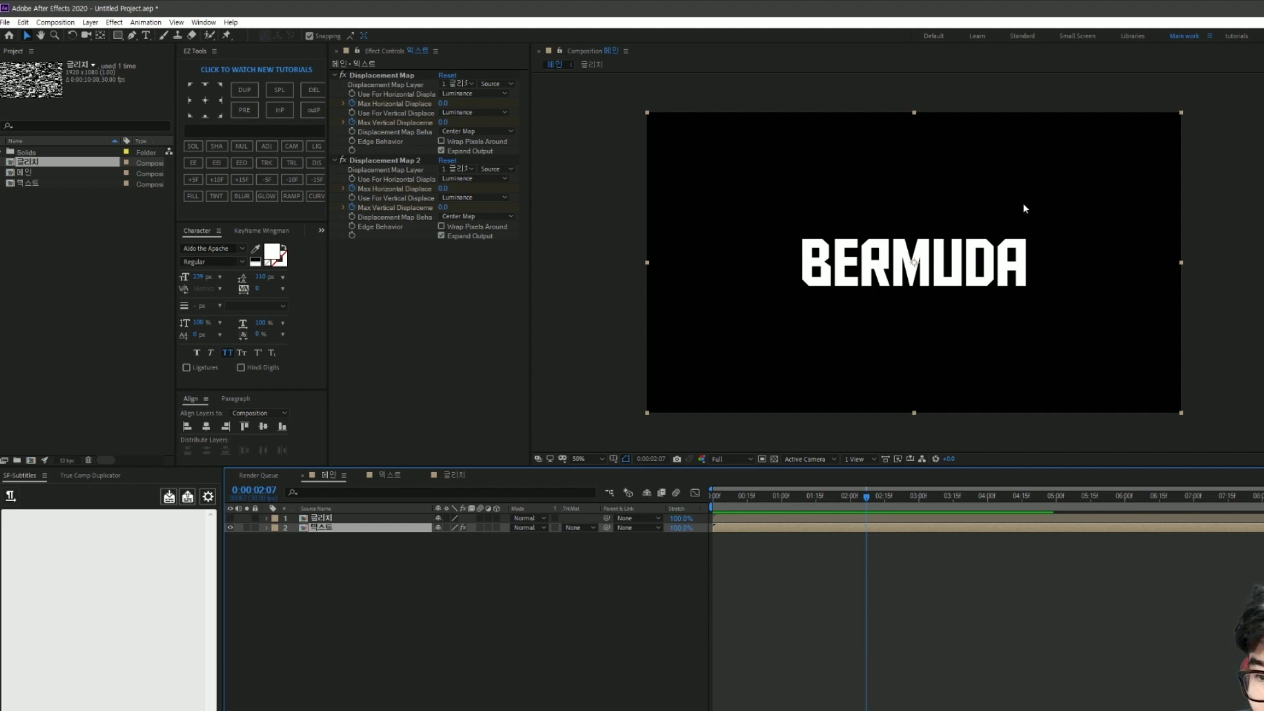
Step: Add a new adjustment layer and apply CC Scale Wipe to it
{"action": "left_click", "coordinate": [395, 592]}
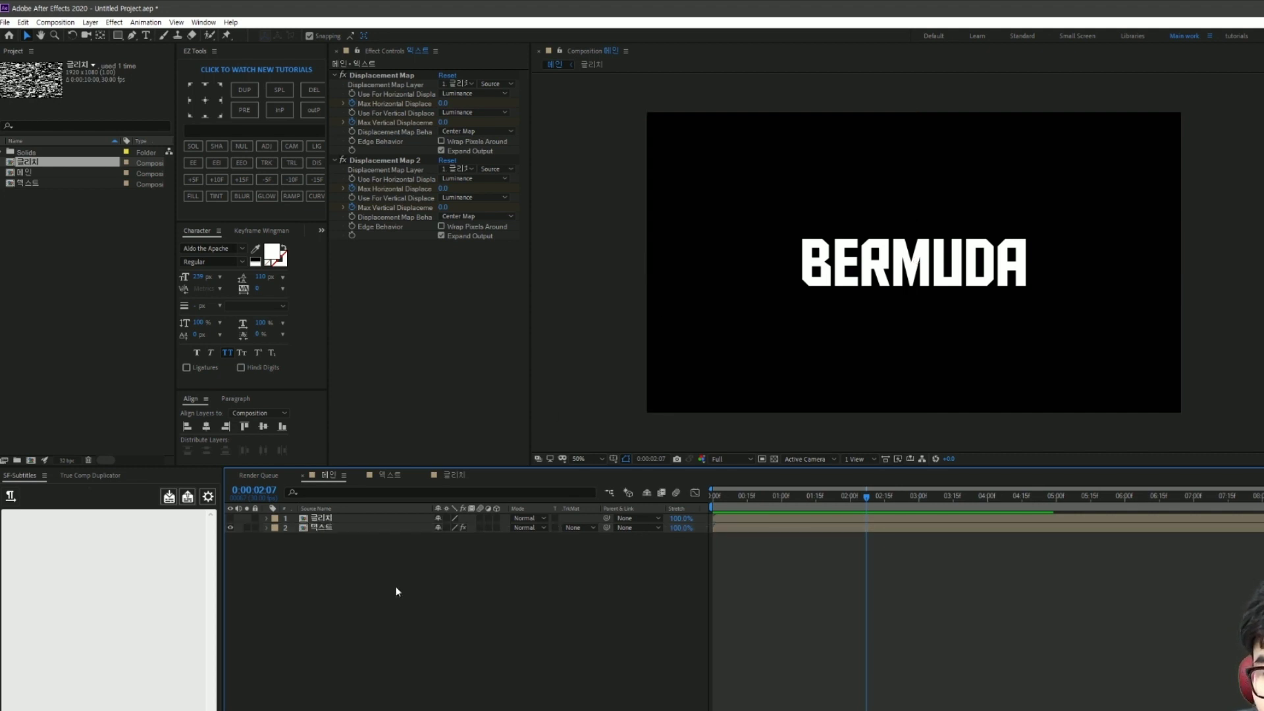
{"action": "right_click", "coordinate": [455, 540]}
{"action": "mouse_move", "coordinate": [483, 547]}
{"action": "left_click", "coordinate": [651, 638]}
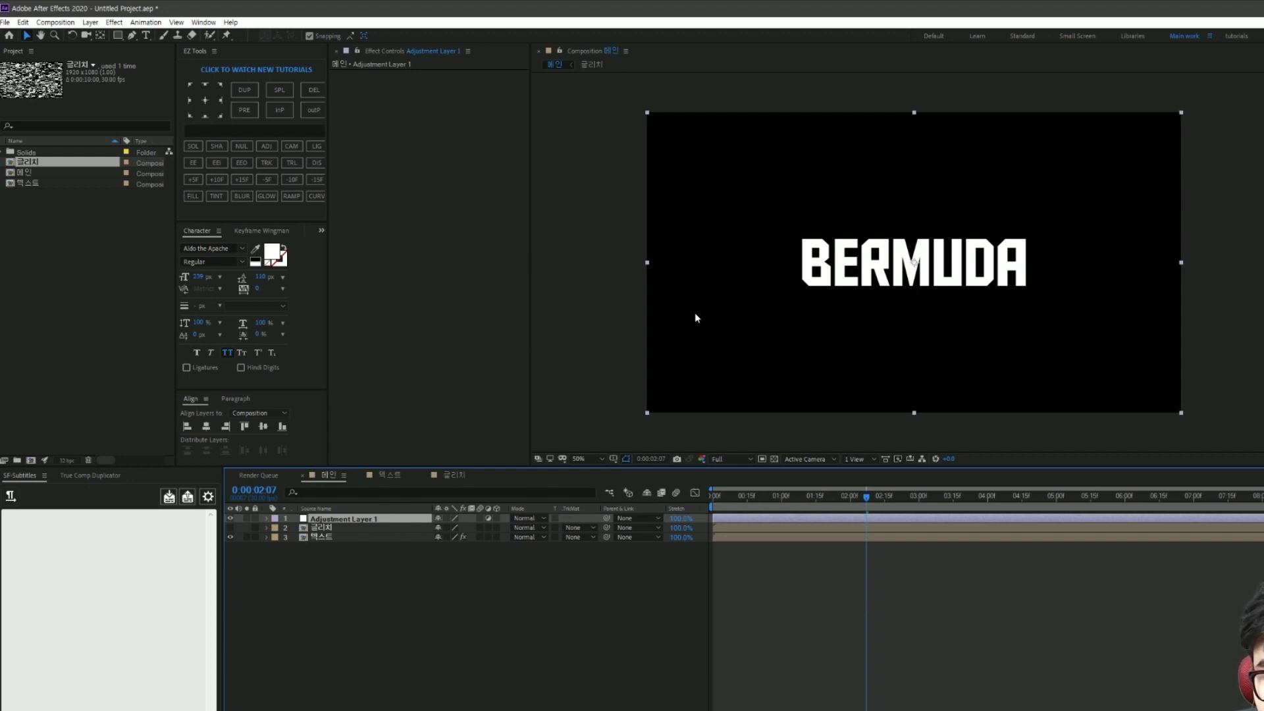
{"action": "left_click", "coordinate": [393, 520]}
{"action": "key", "text": "ctrl+space"}
{"action": "type", "text": "cc s"}
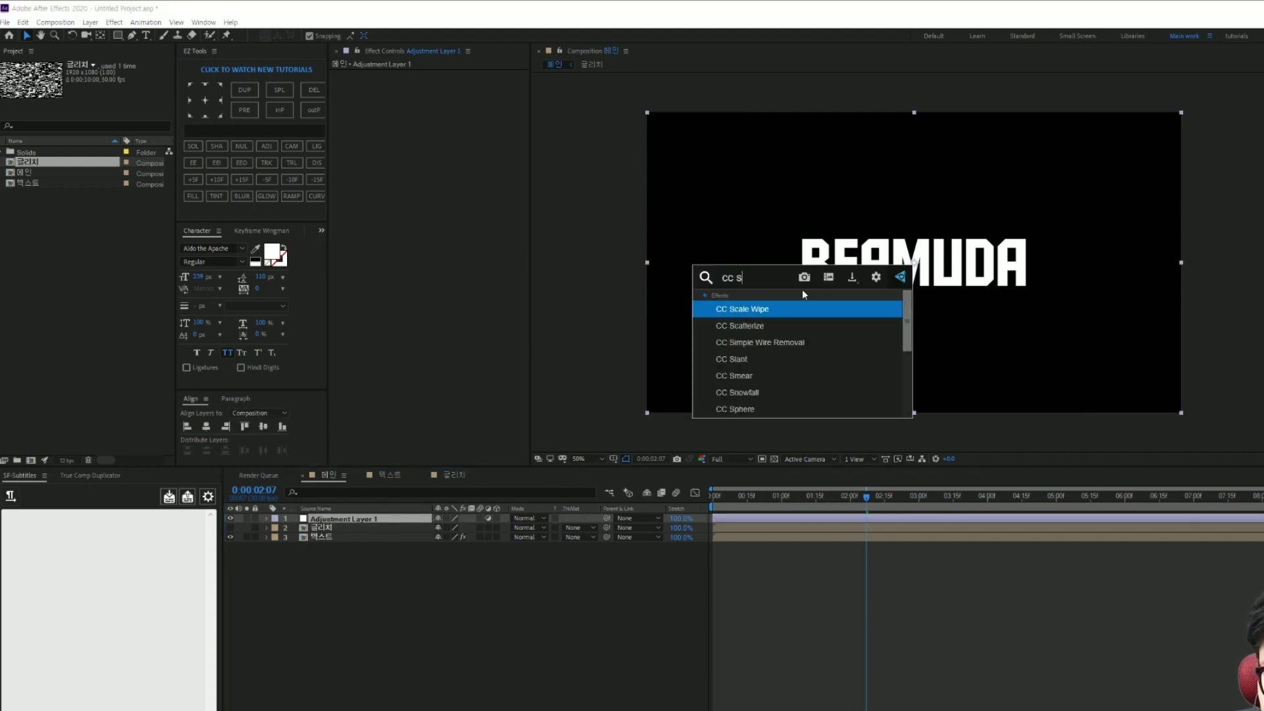
{"action": "left_click", "coordinate": [762, 314]}
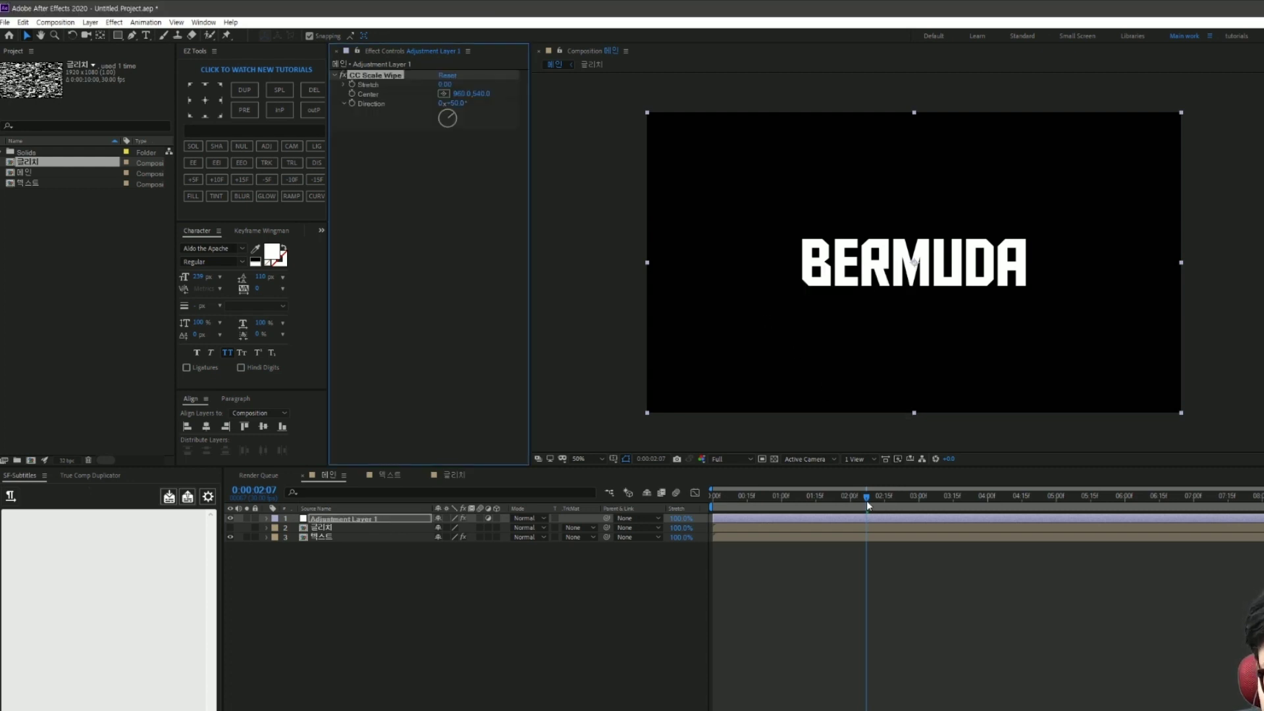
Step: Trim the adjustment layer to run from frame 13 to frame 20
{"action": "left_click_drag", "start_coordinate": [866, 500], "coordinate": [744, 548]}
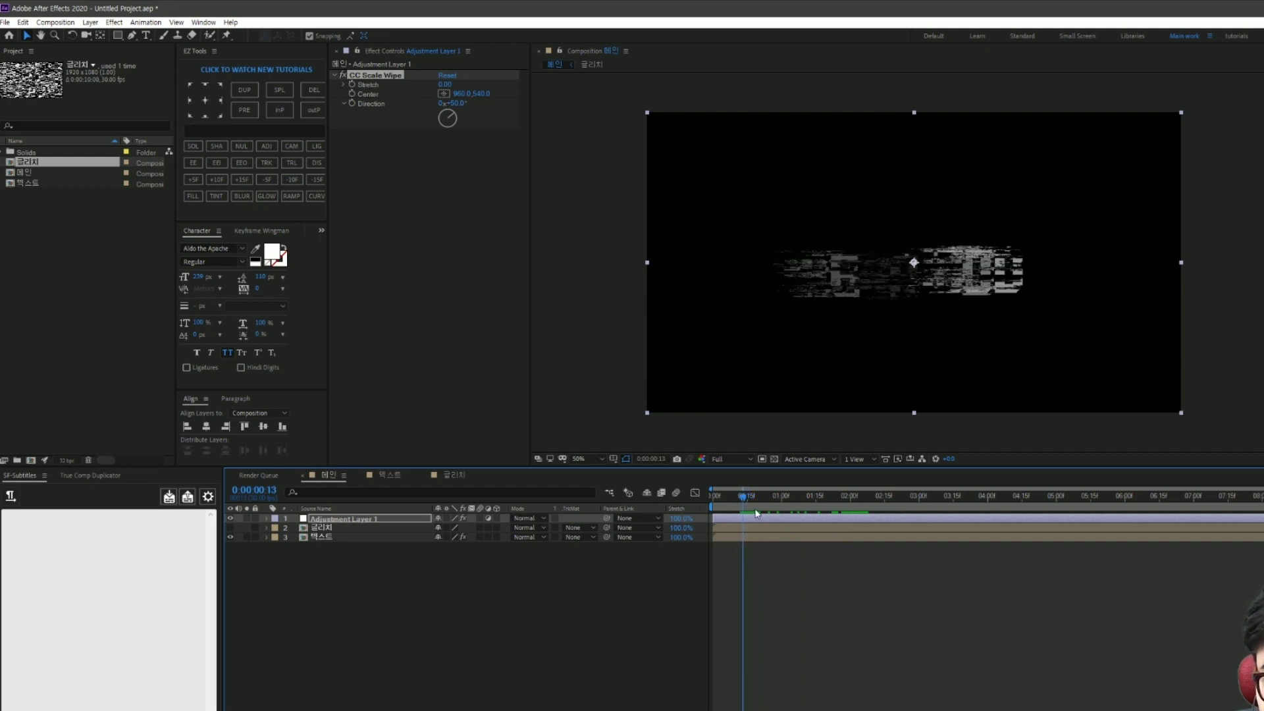
{"action": "left_click", "coordinate": [754, 514]}
{"action": "key", "text": "alt+bracketleft"}
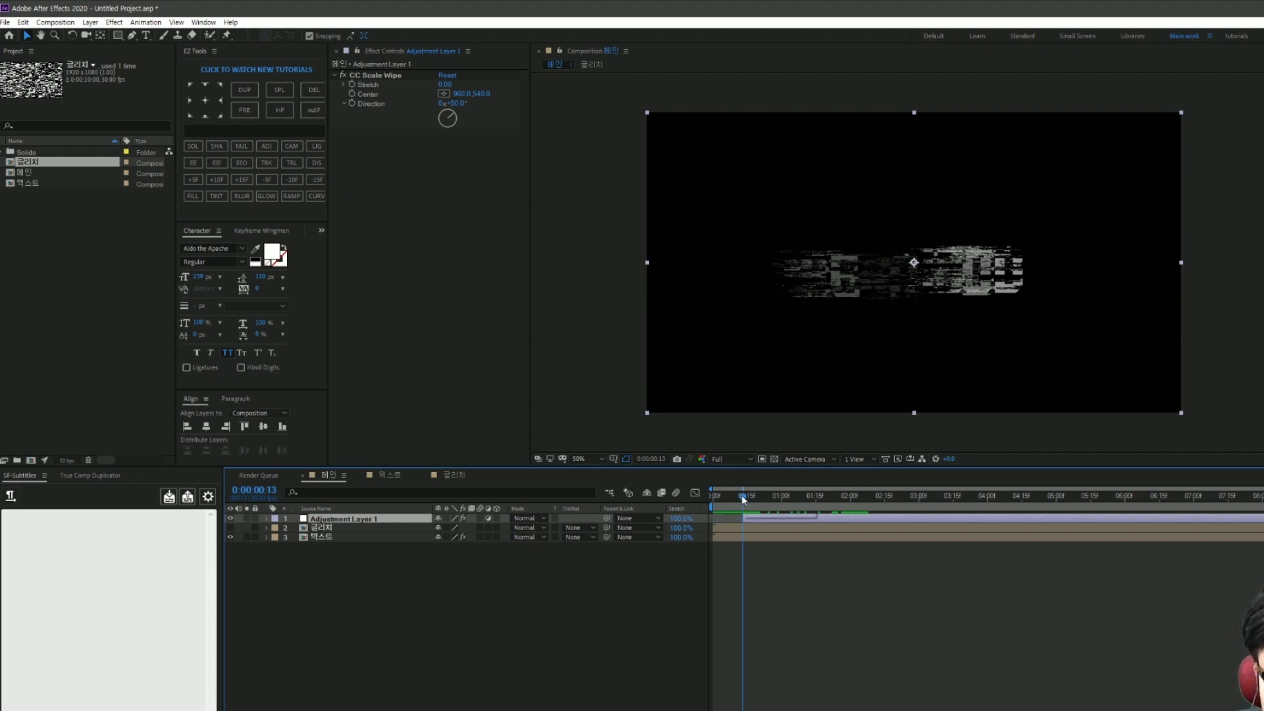
{"action": "left_click_drag", "start_coordinate": [744, 498], "coordinate": [759, 510]}
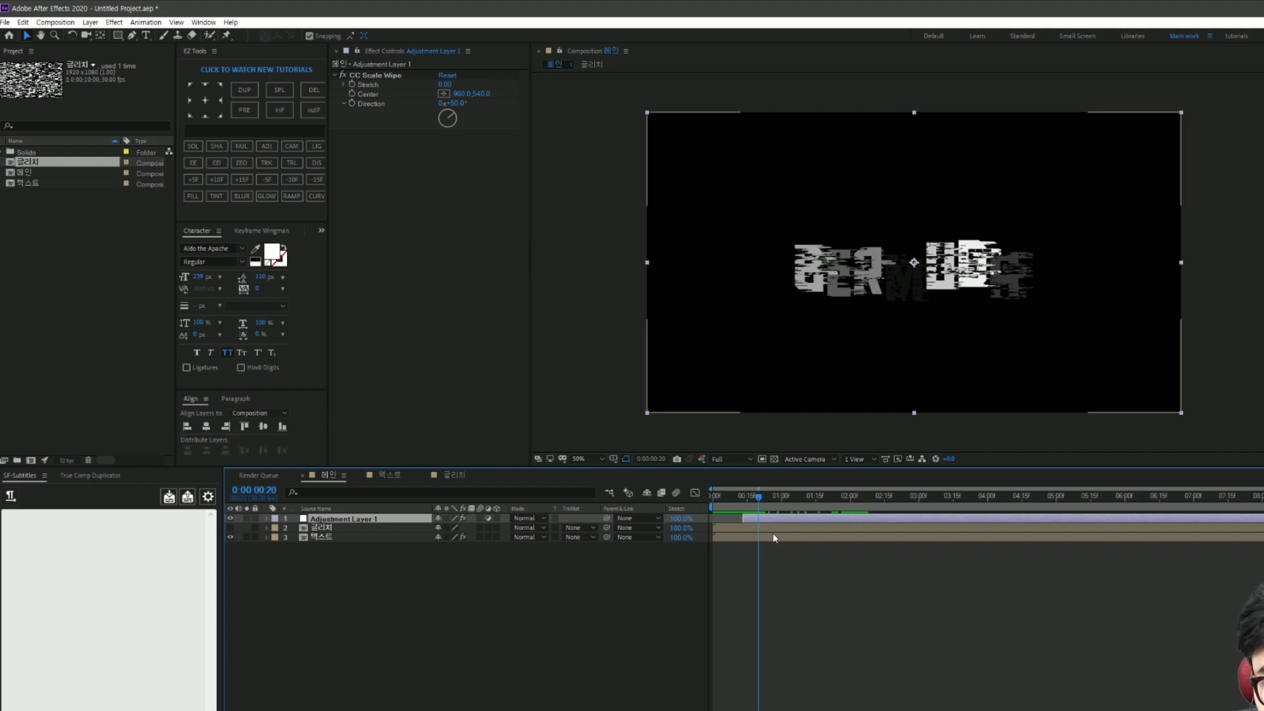
{"action": "key", "text": "alt+bracketright"}
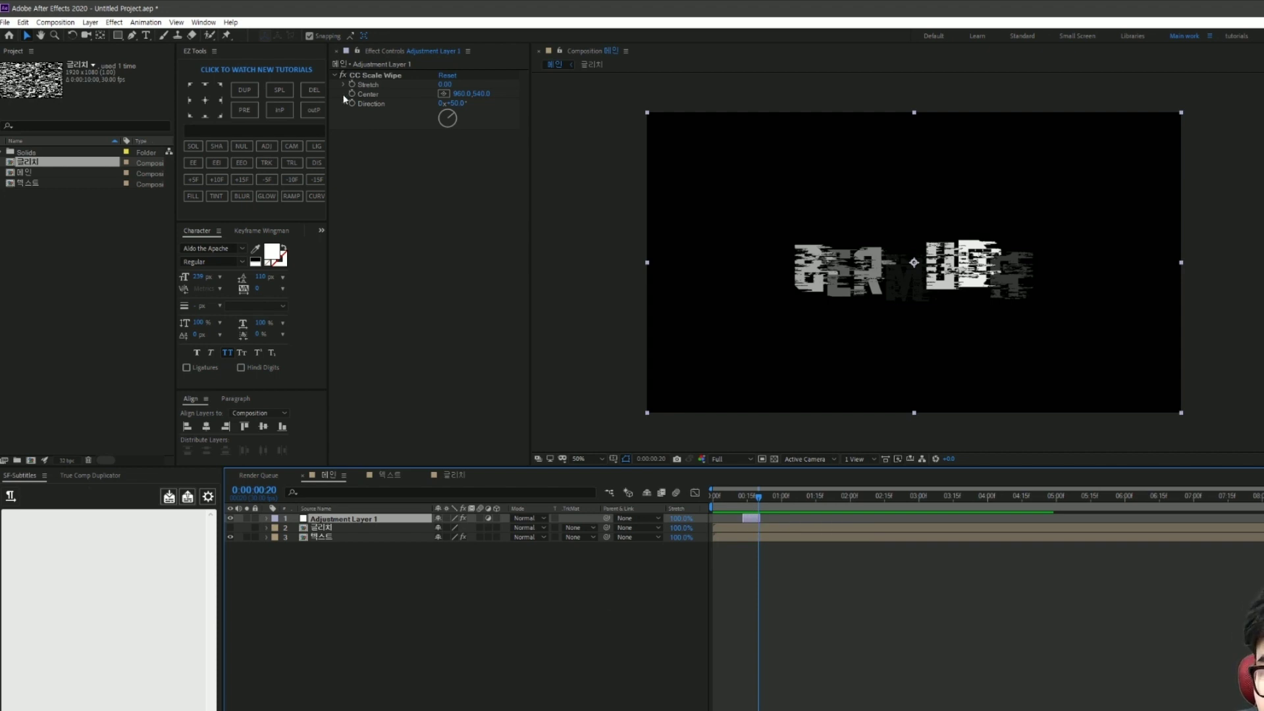
Step: Set the Scale Wipe Stretch to 55 and Direction to 0°
{"action": "left_click", "coordinate": [445, 84]}
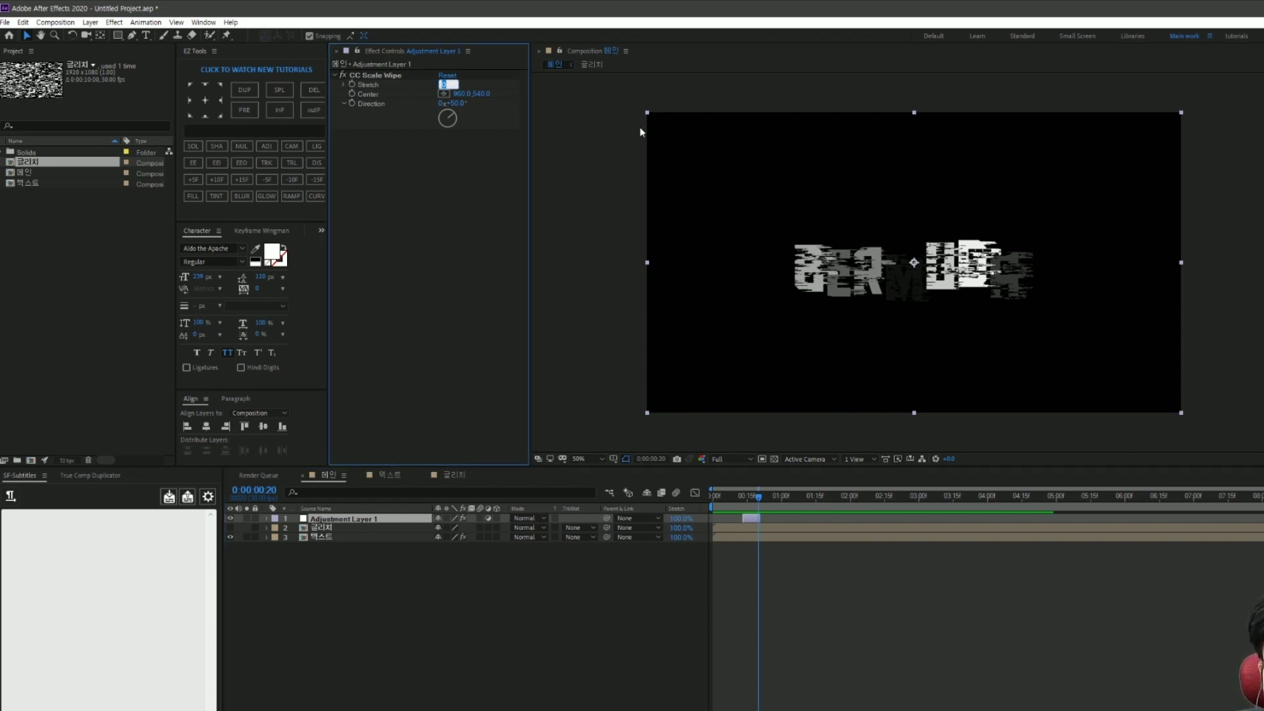
{"action": "type", "text": "55"}
{"action": "key", "text": "Return"}
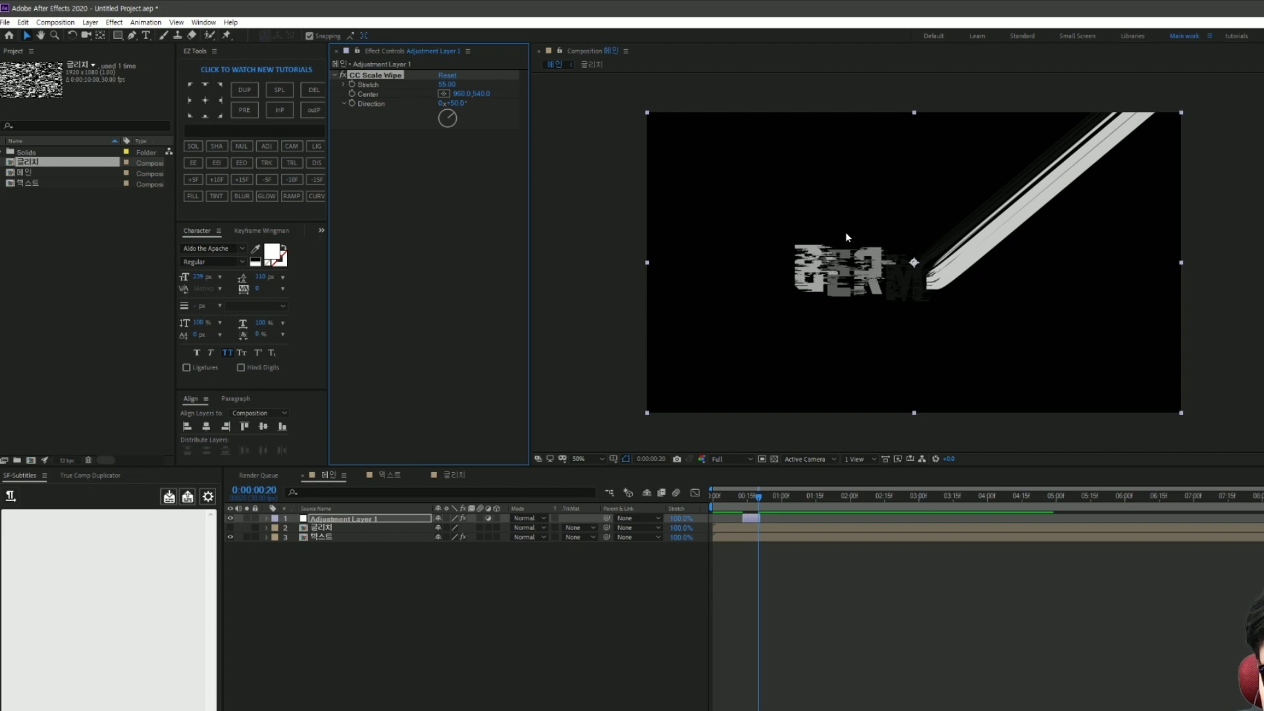
{"action": "left_click", "coordinate": [456, 103]}
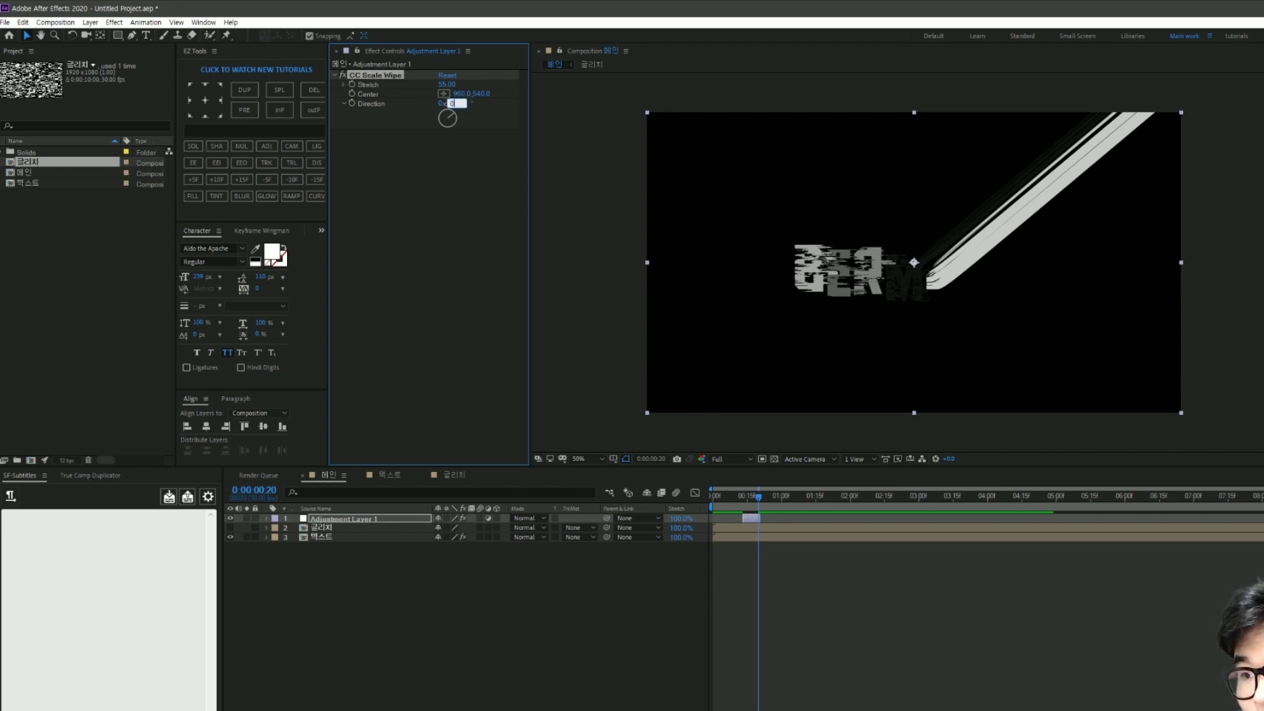
{"action": "key", "text": "Return"}
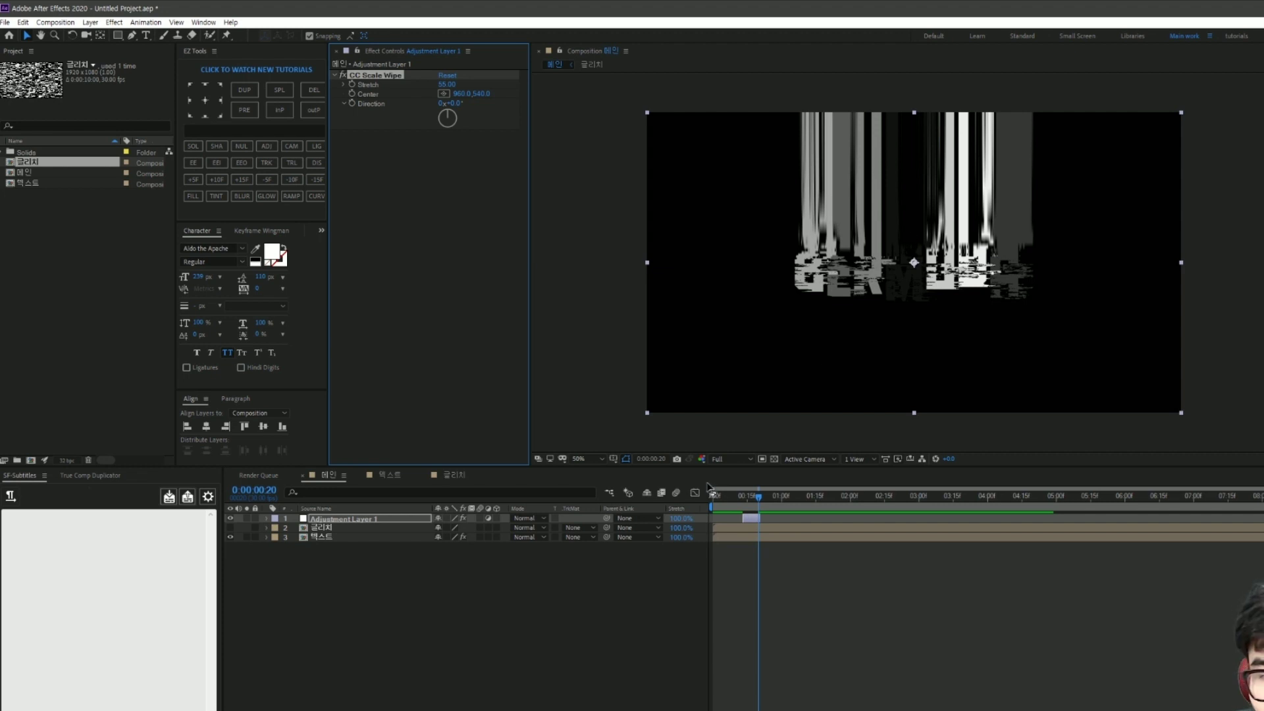
Step: Duplicate the adjustment layer, start the copy at frame 16, and set its Direction to 180°
{"action": "left_click", "coordinate": [378, 521]}
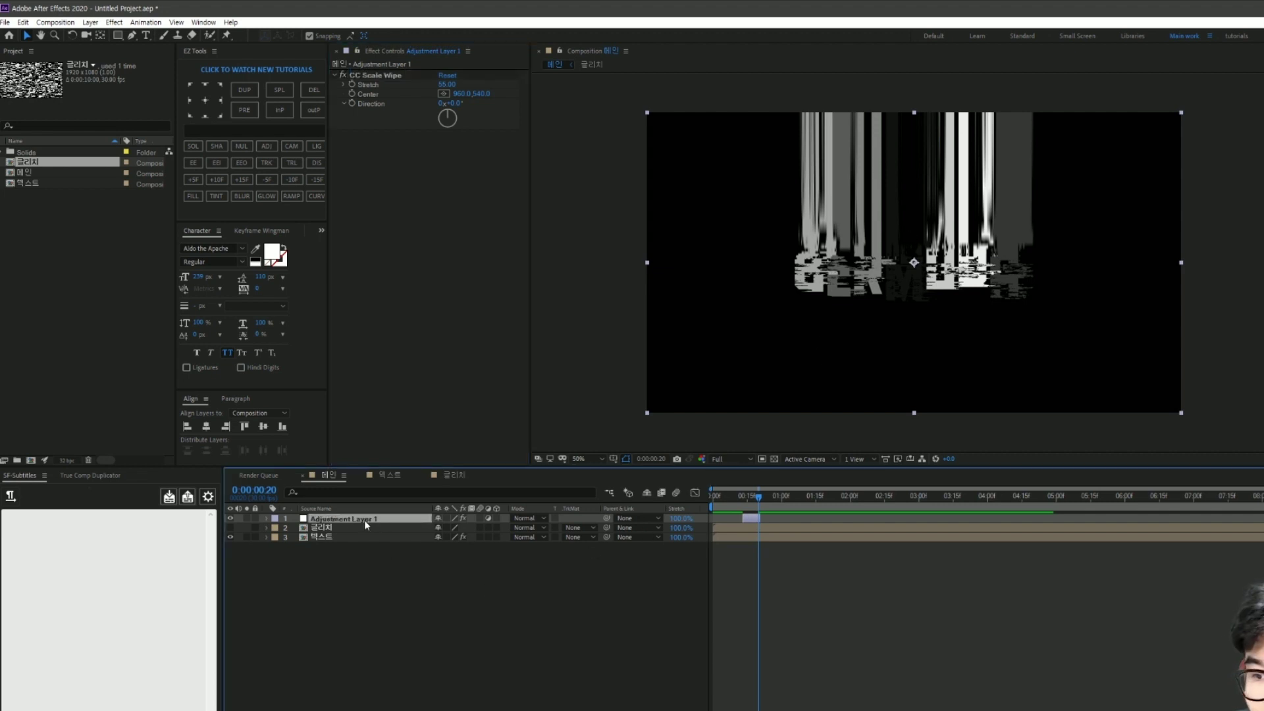
{"action": "key", "text": "ctrl+d"}
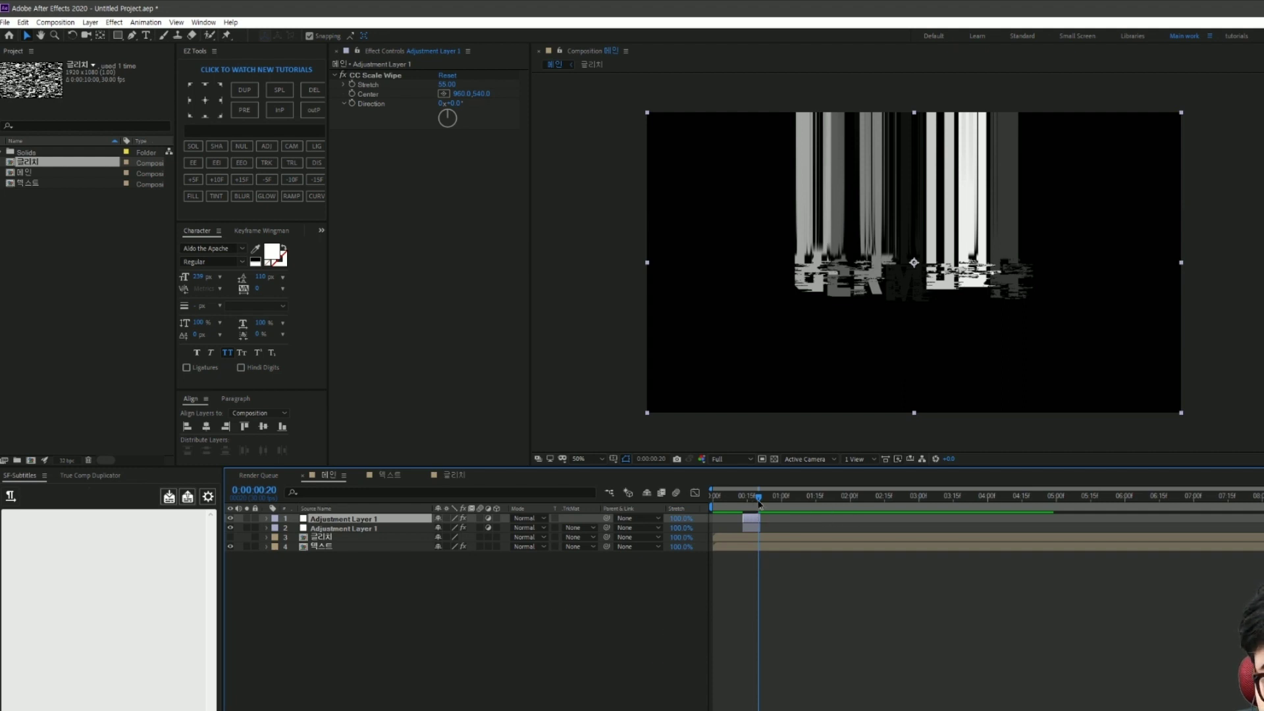
{"action": "left_click_drag", "start_coordinate": [759, 504], "coordinate": [750, 504]}
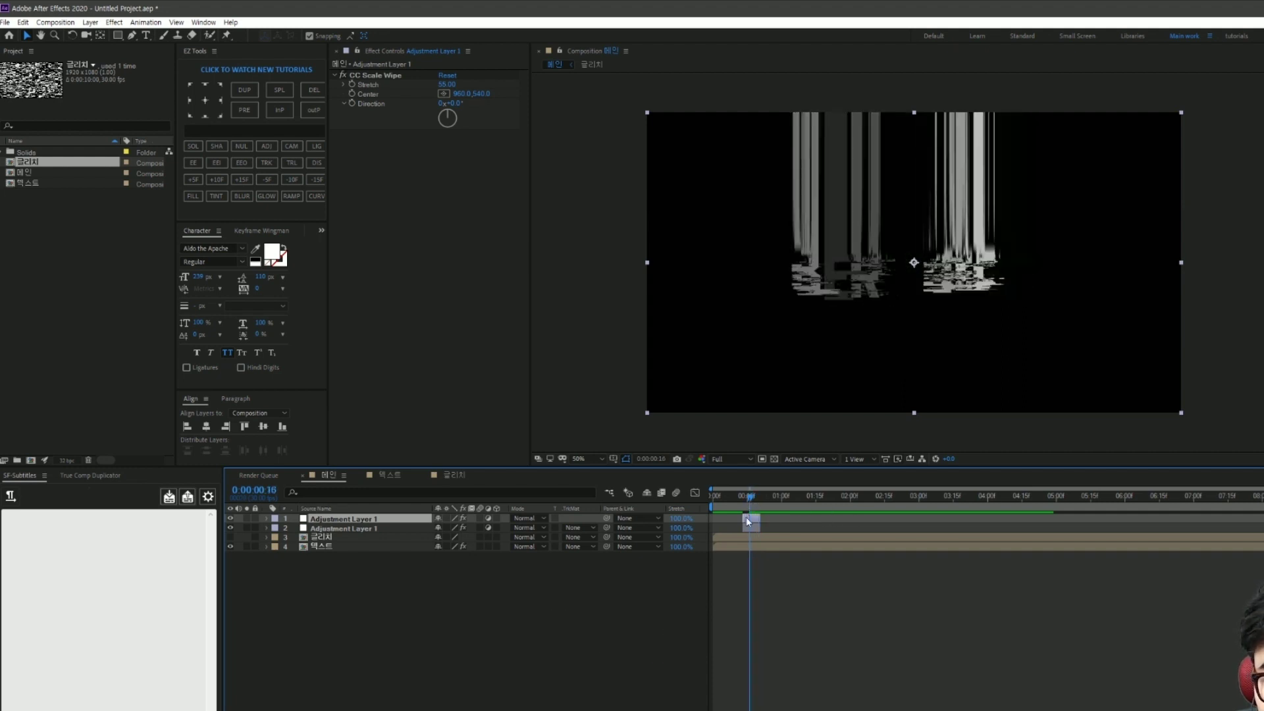
{"action": "left_click_drag", "start_coordinate": [749, 518], "coordinate": [754, 523]}
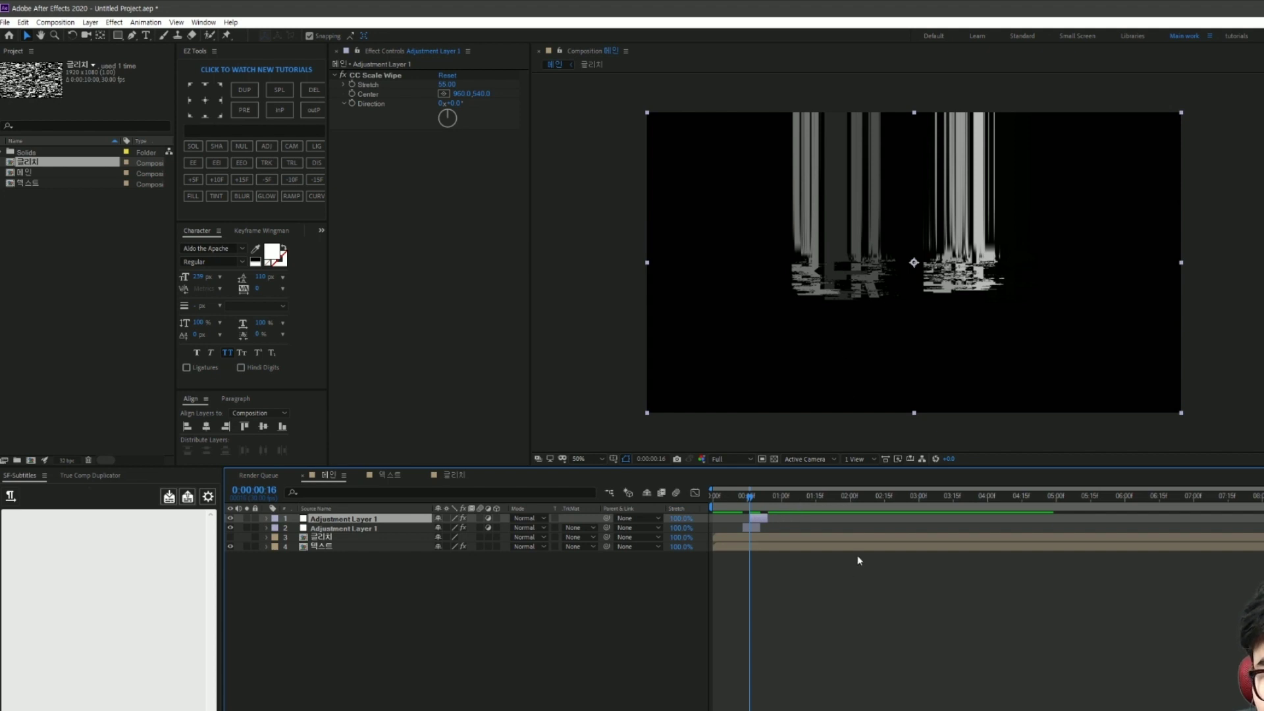
{"action": "left_click", "coordinate": [453, 104]}
{"action": "type", "text": "180"}
{"action": "key", "text": "Return"}
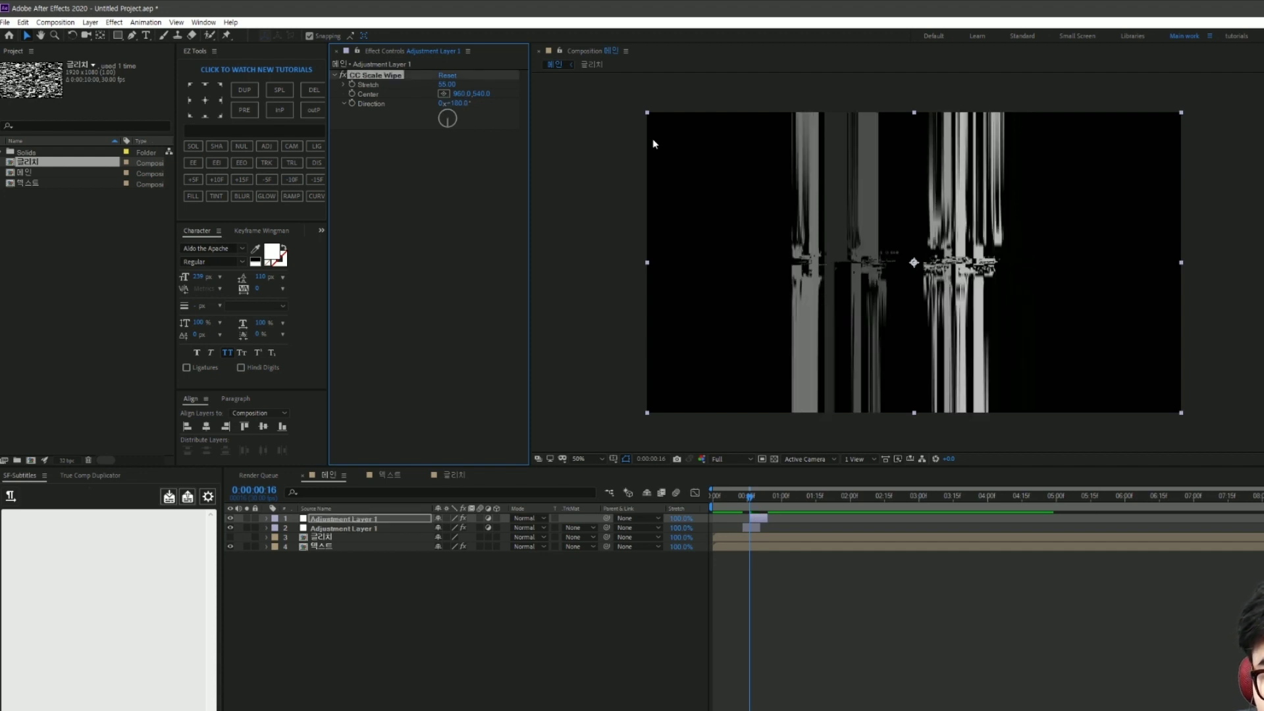
Step: Preview the wipes from the start, then select all four layers
{"action": "left_click", "coordinate": [835, 485]}
{"action": "key", "text": "Home"}
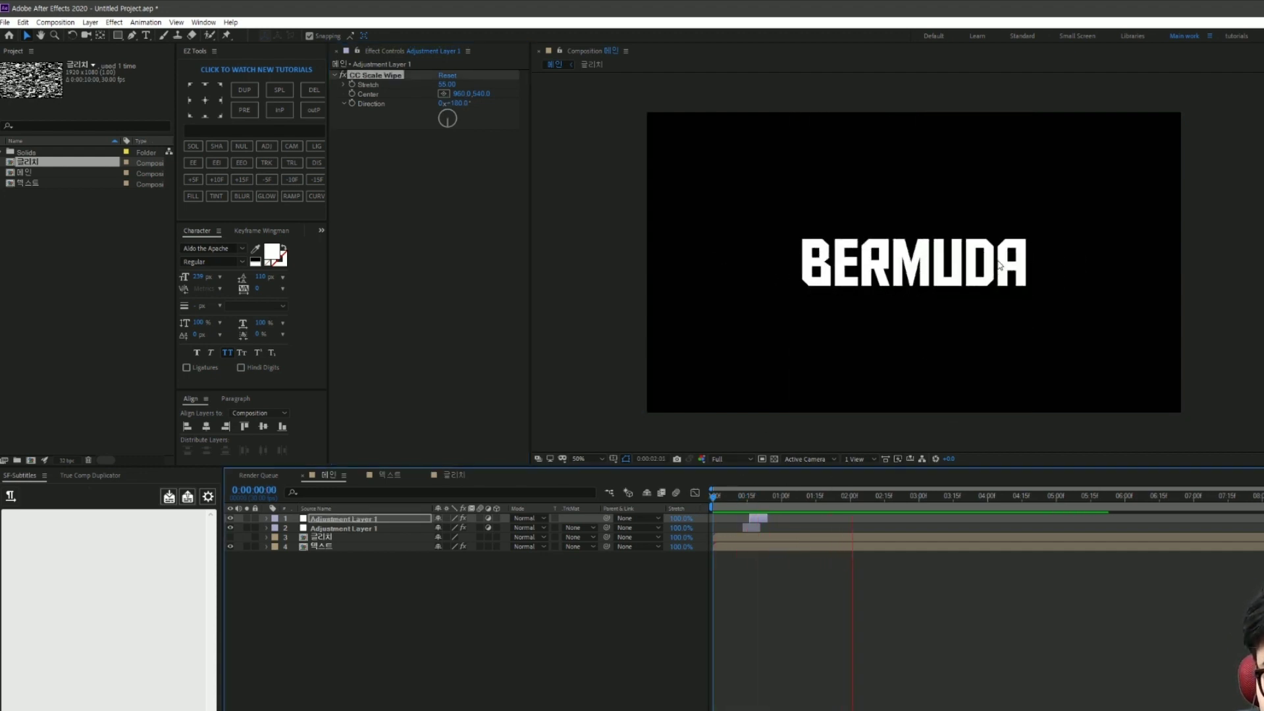
{"action": "key", "text": "space"}
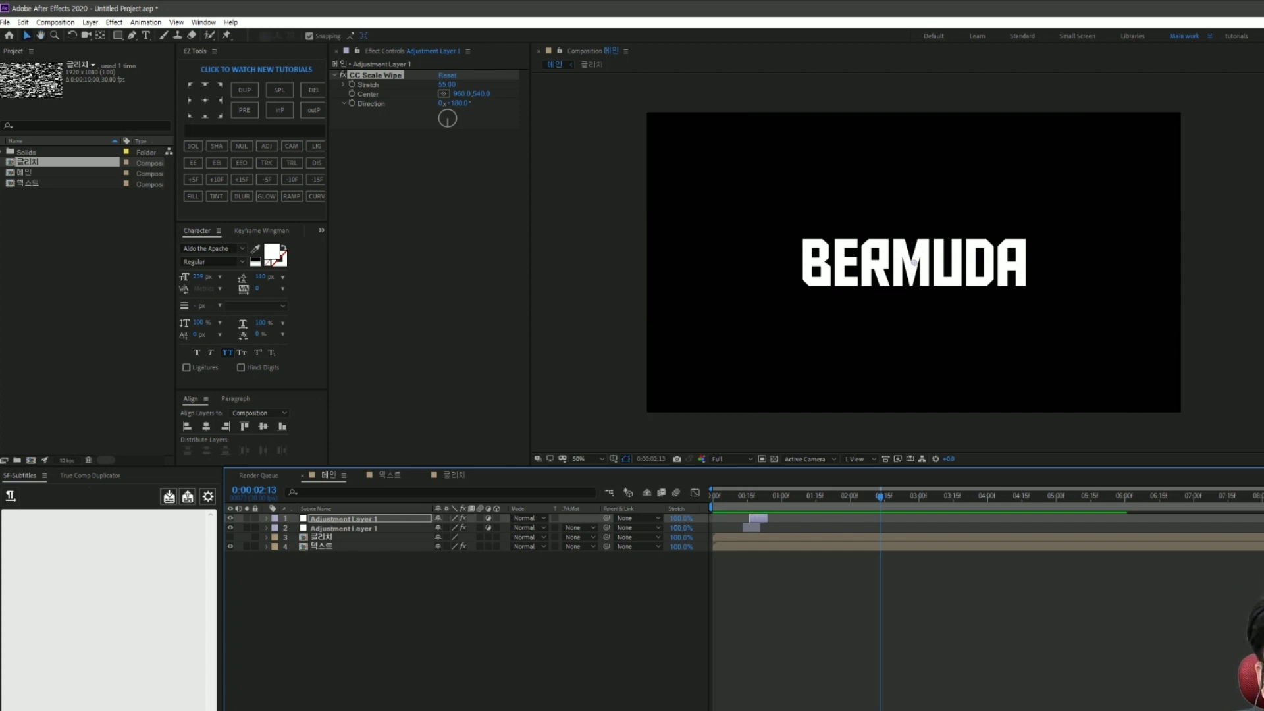
{"action": "left_click", "coordinate": [365, 594]}
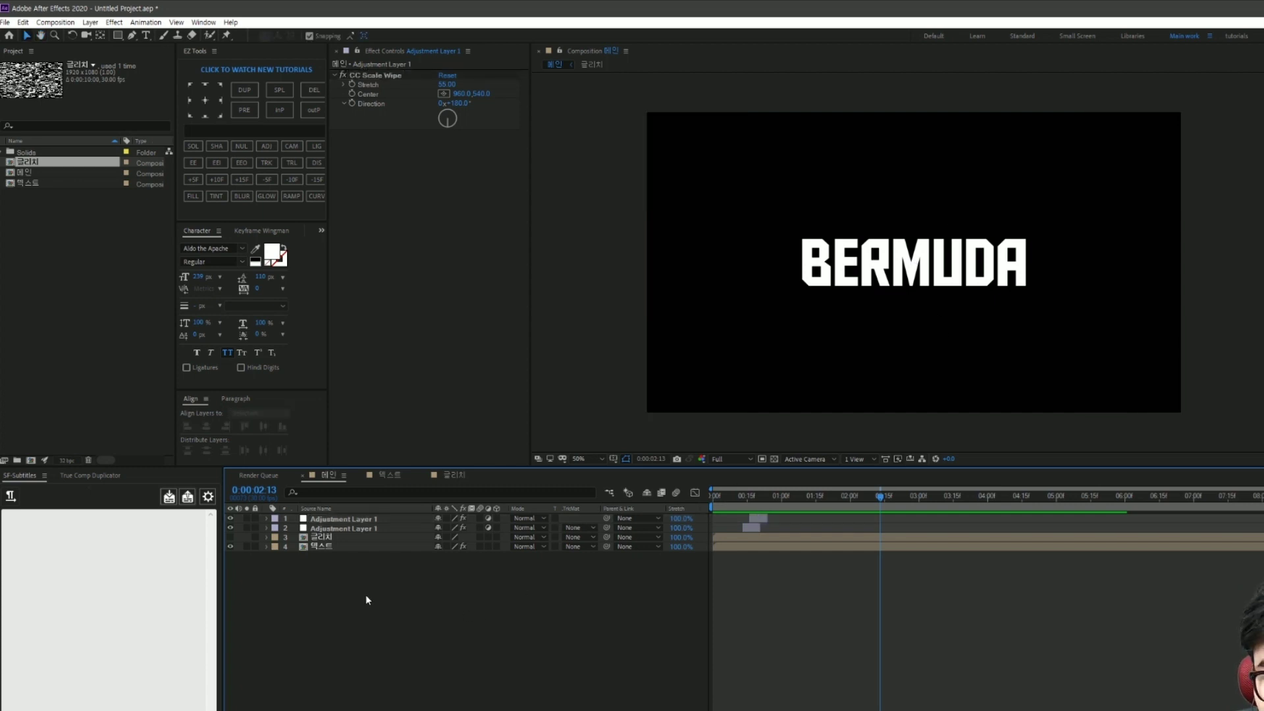
{"action": "left_click_drag", "start_coordinate": [385, 592], "coordinate": [350, 510]}
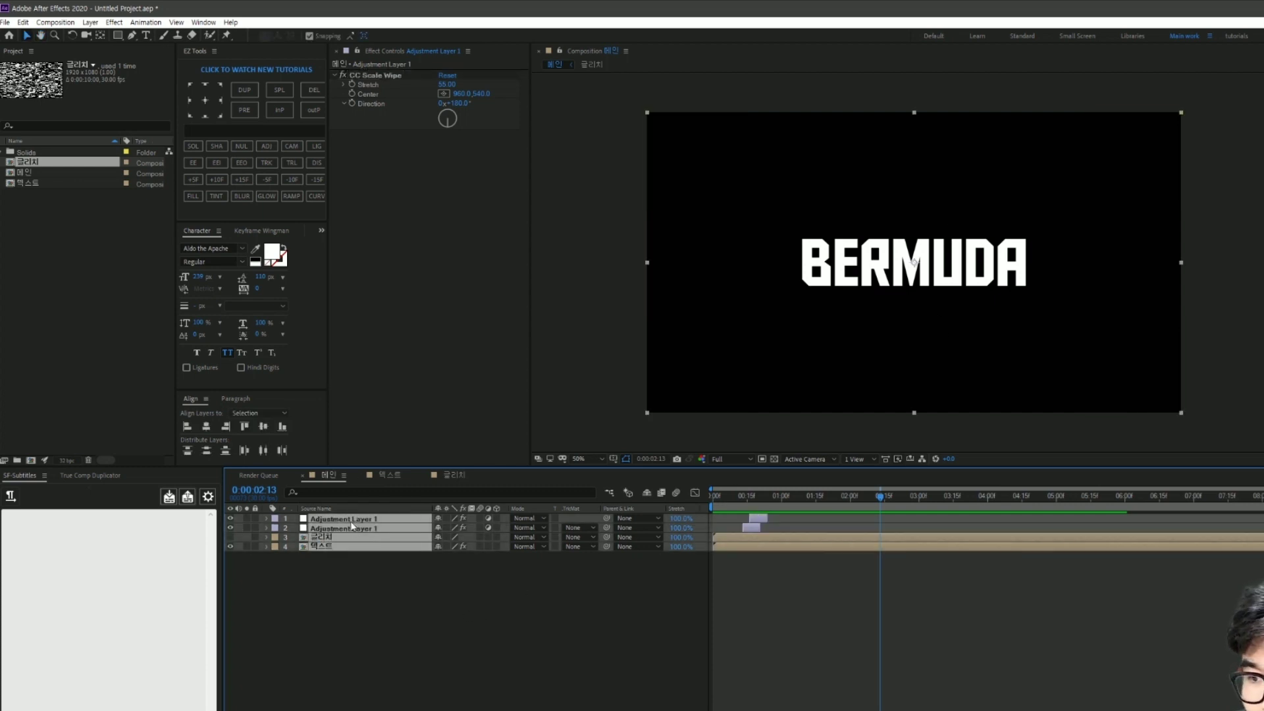
Step: Pre-compose the four selected layers into a new comp named 글리치 텍스트_01
{"action": "right_click", "coordinate": [340, 528]}
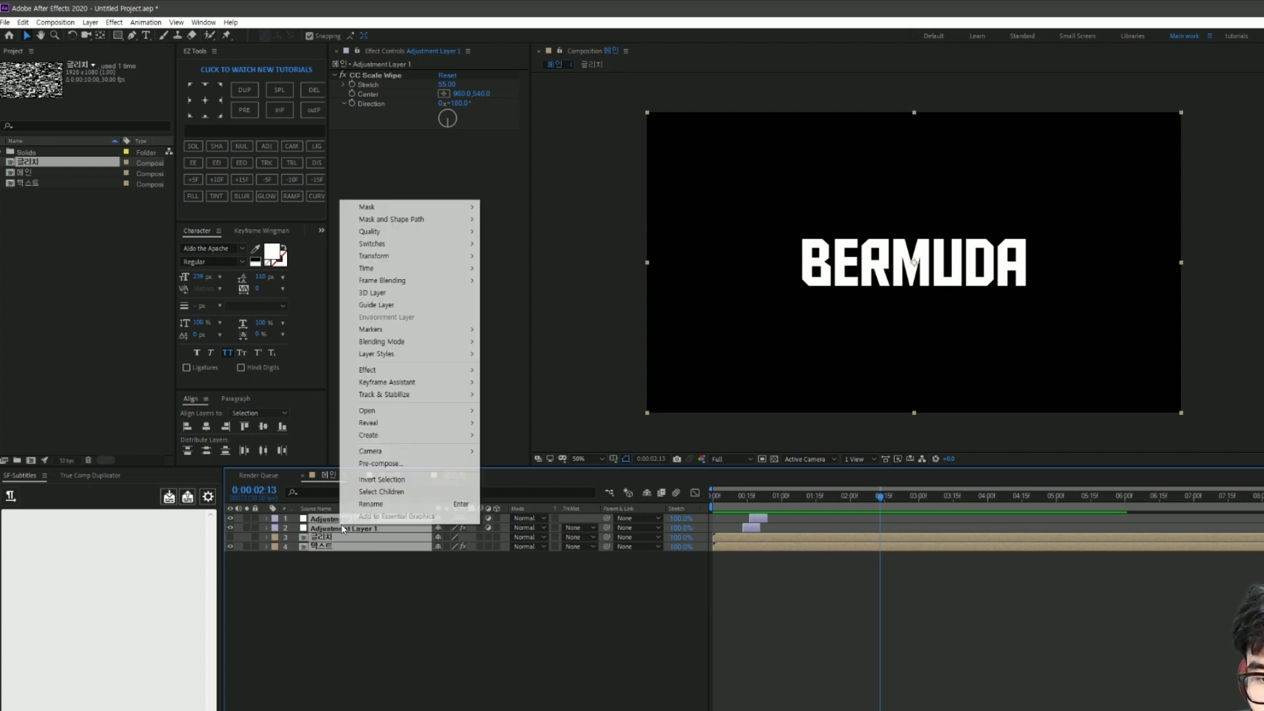
{"action": "left_click", "coordinate": [399, 463]}
{"action": "key", "text": "BackSpace"}
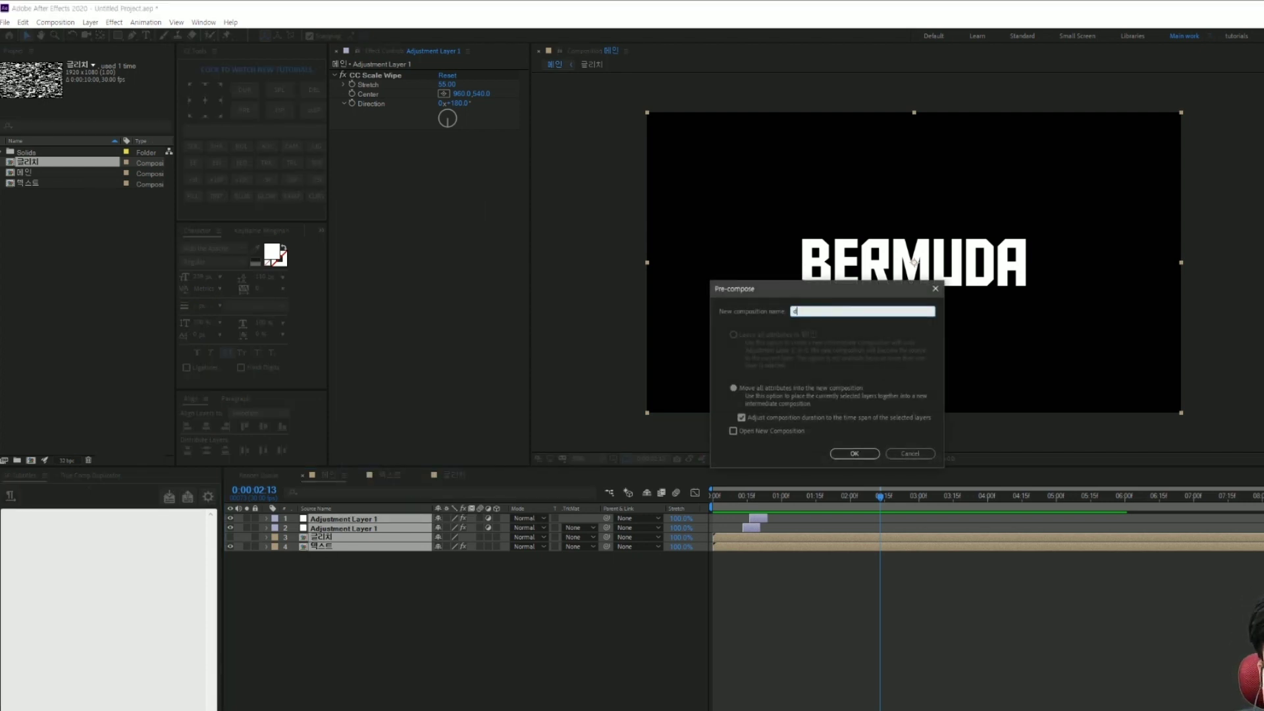
{"action": "type", "text": "글"}
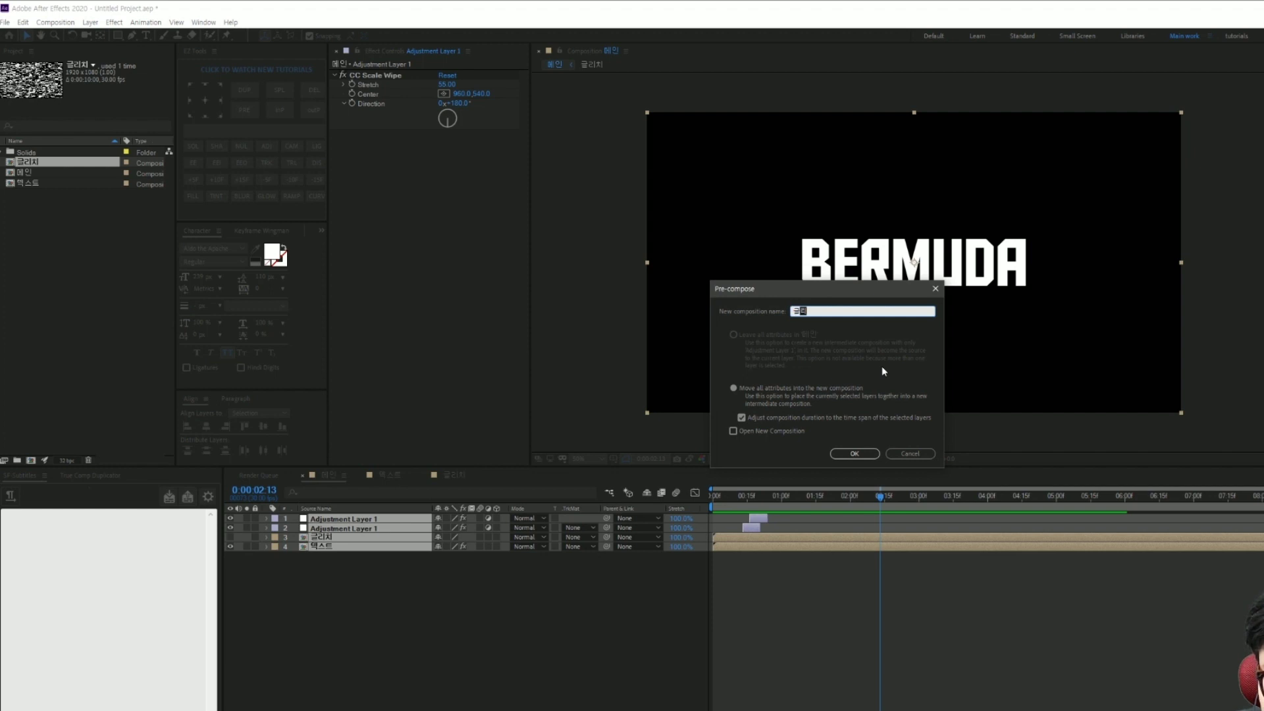
{"action": "type", "text": "리치"}
{"action": "type", "text": "_01"}
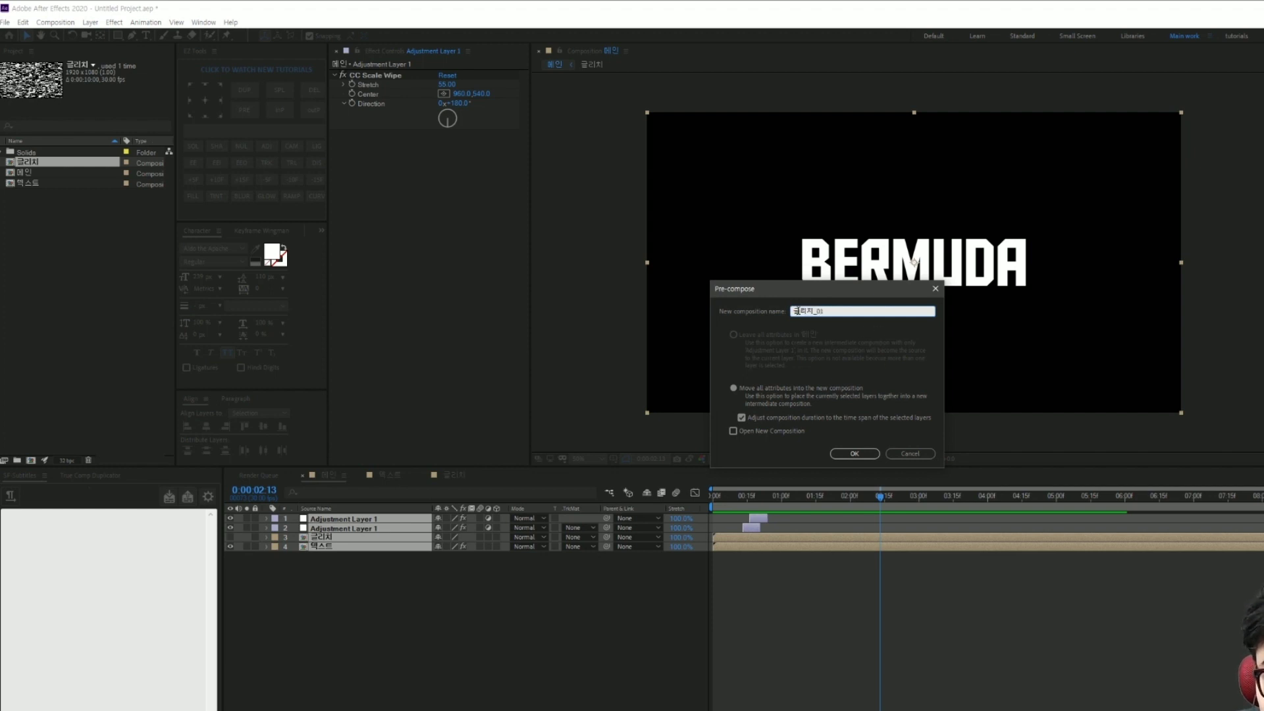
{"action": "type", "text": " 텍스트"}
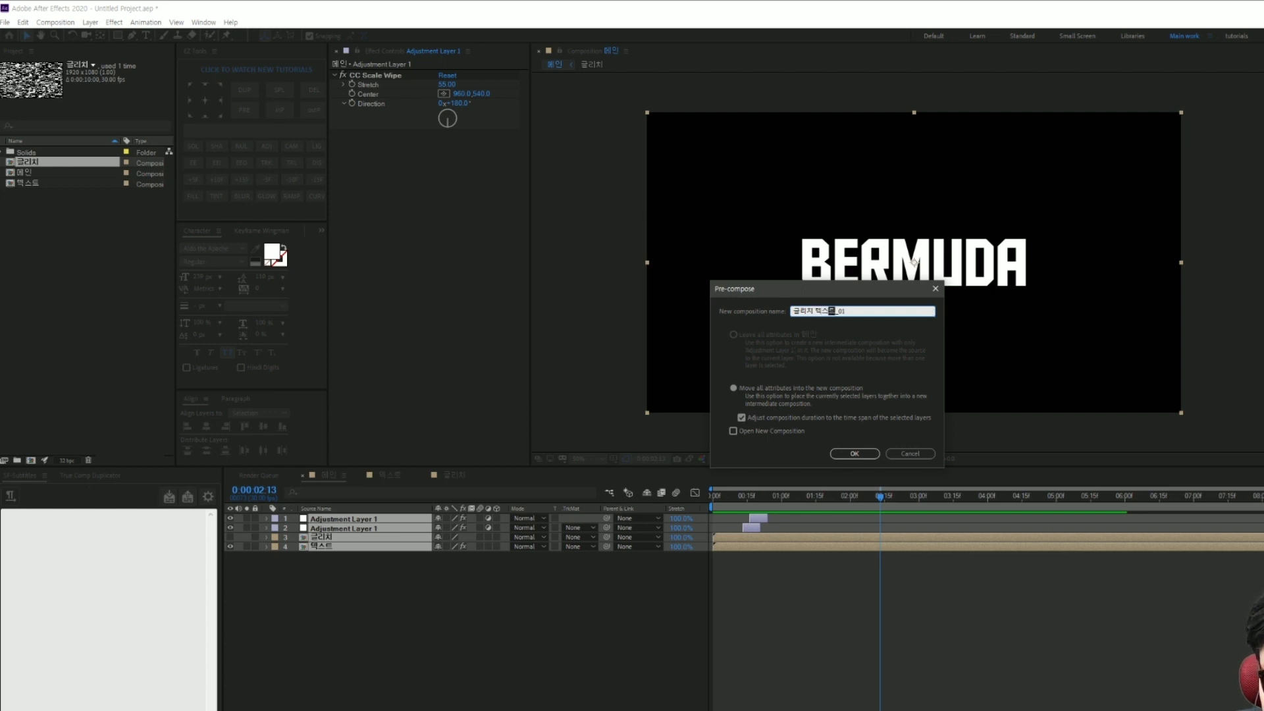
{"action": "left_click", "coordinate": [761, 394]}
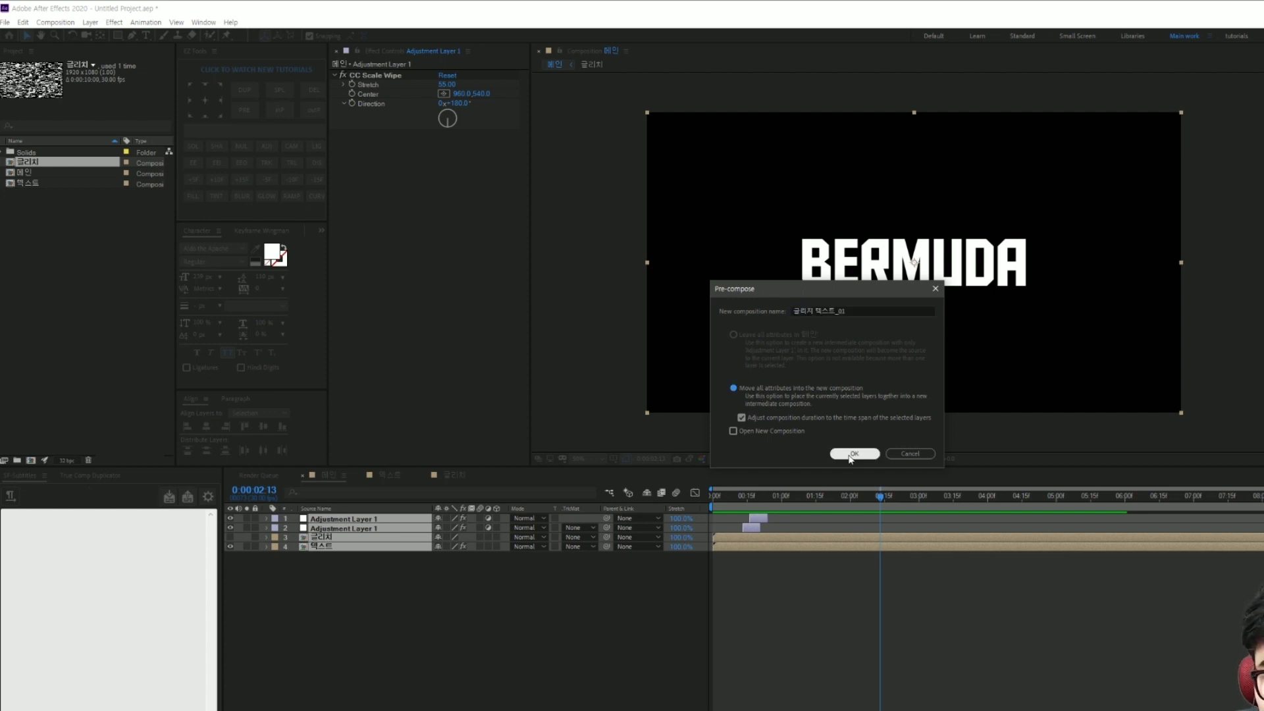
{"action": "left_click", "coordinate": [853, 454]}
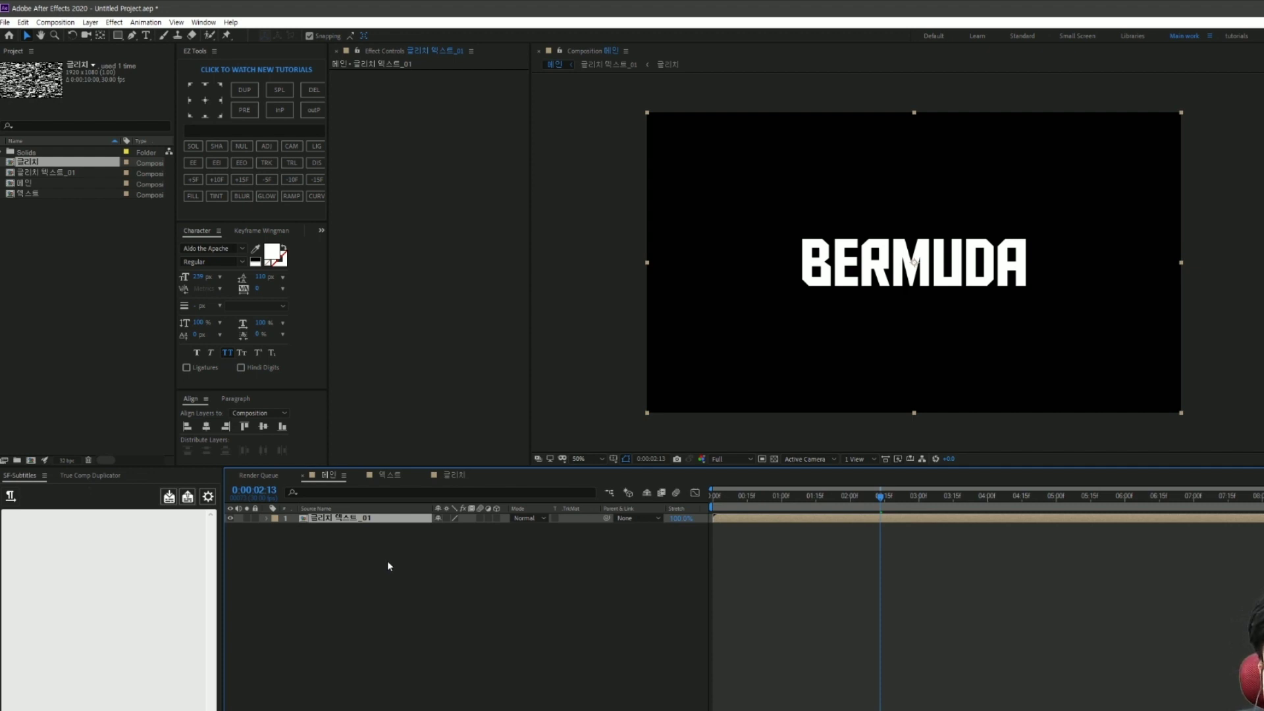
Step: Duplicate the 글리치 텍스트_01 layer to make extra copies
{"action": "left_click", "coordinate": [387, 561]}
{"action": "left_click", "coordinate": [369, 518]}
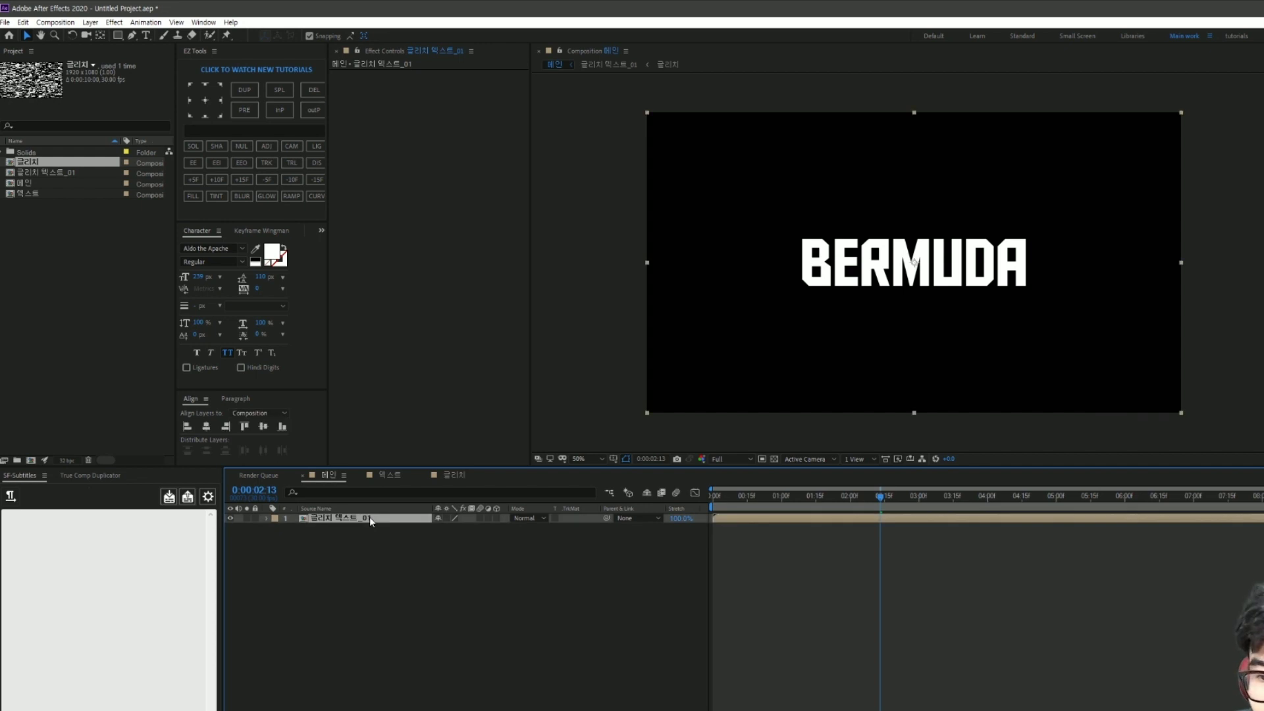
{"action": "key", "text": "ctrl+d"}
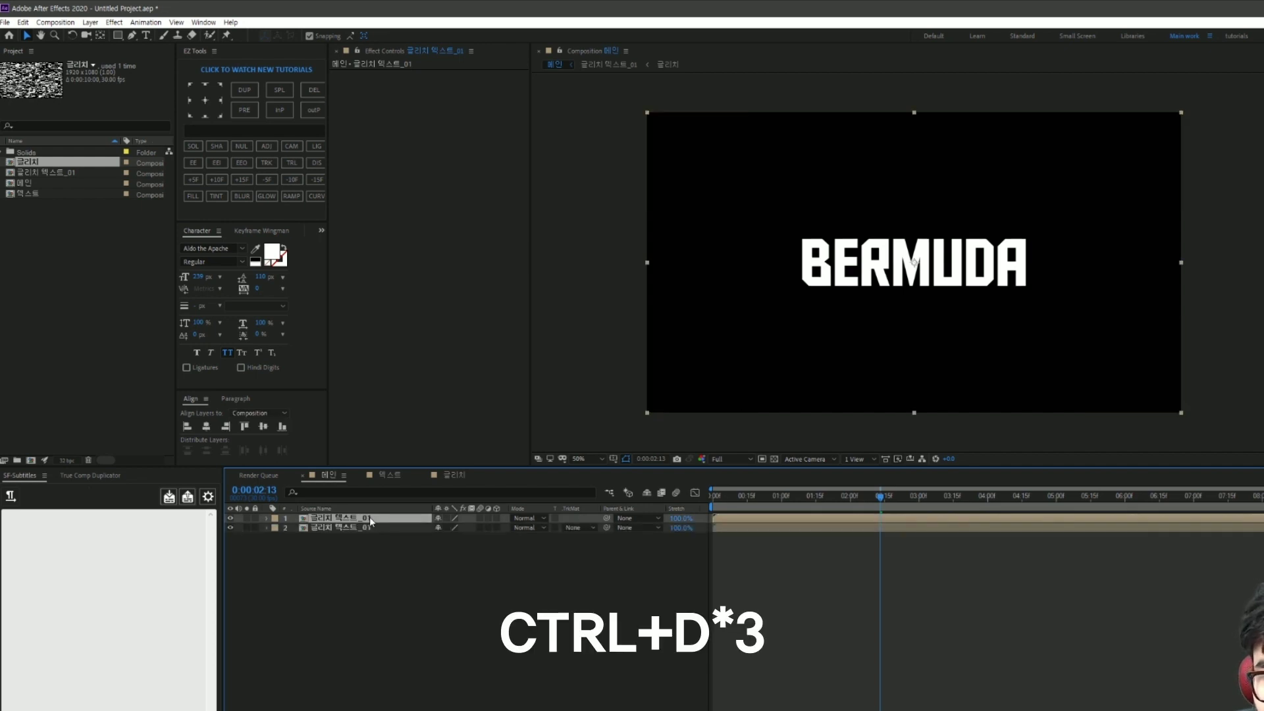
{"action": "key", "text": "ctrl+d"}
{"action": "key", "text": "ctrl+d"}
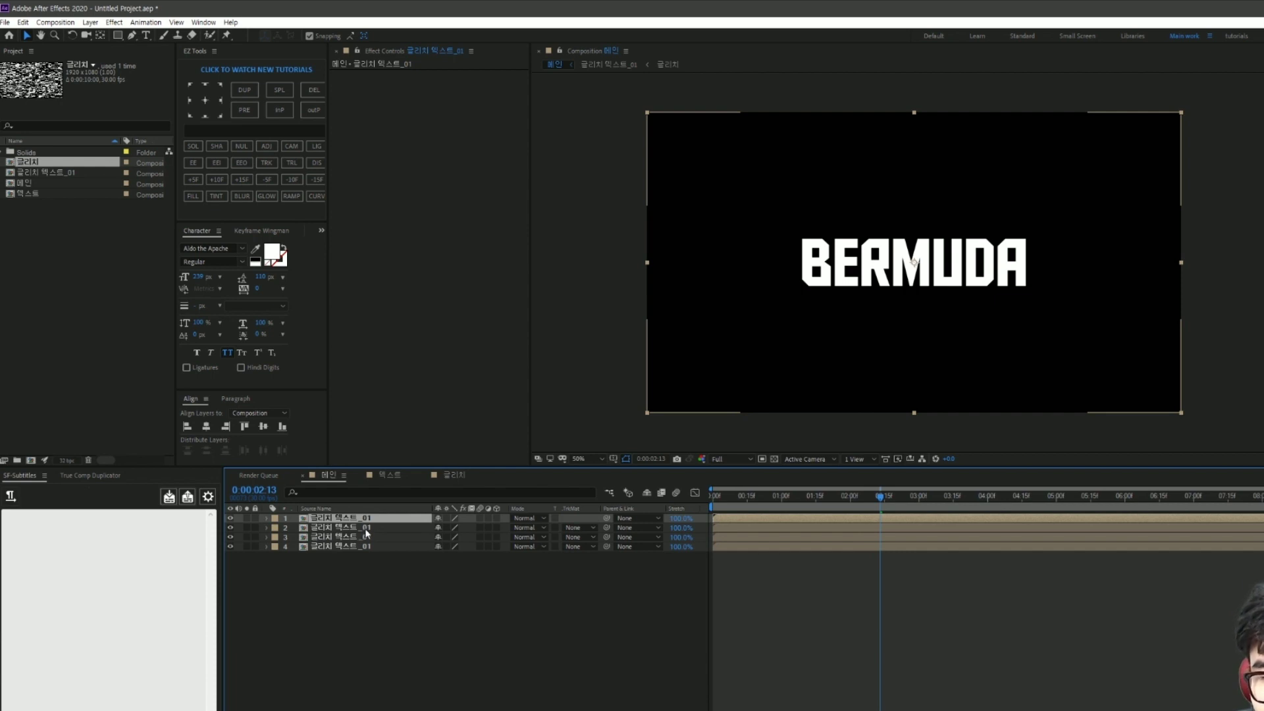
Step: Rename the second and third layers to 글리치 텍스트_02 and 글리치 텍스트_03
{"action": "left_click", "coordinate": [366, 529]}
{"action": "key", "text": "Return"}
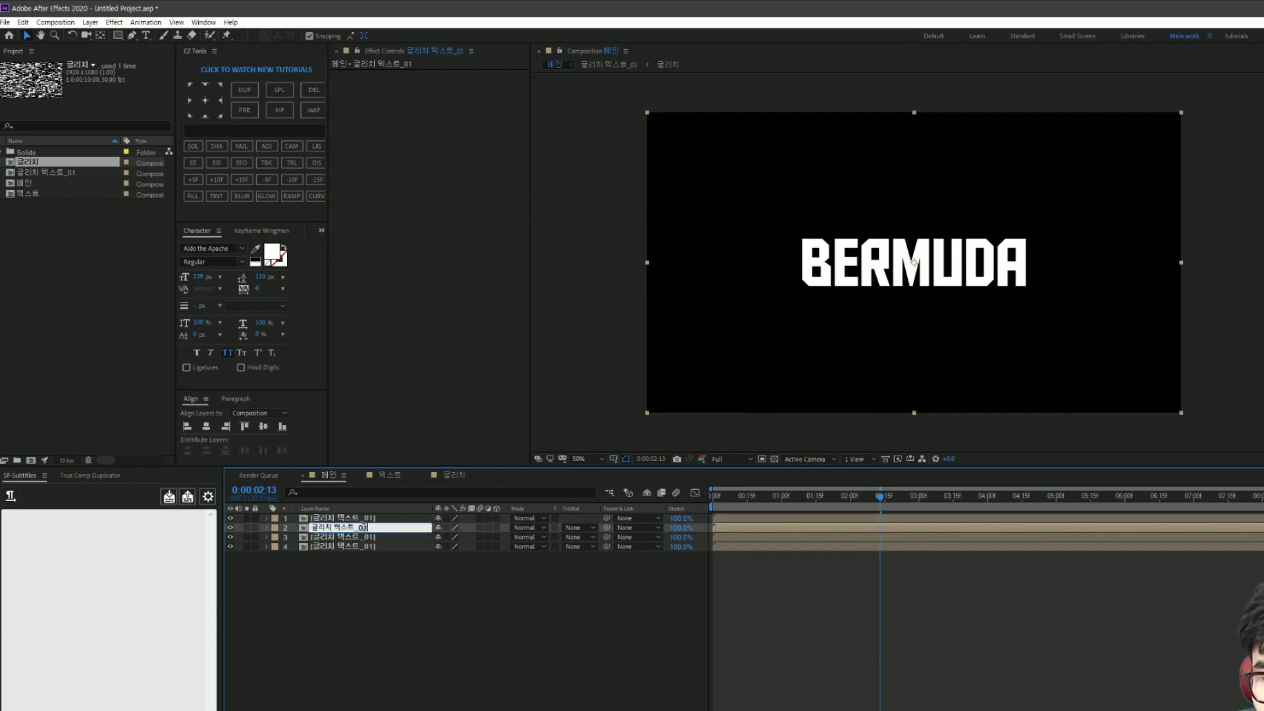
{"action": "type", "text": "글리치 텍스트_02"}
{"action": "key", "text": "Return"}
{"action": "left_click", "coordinate": [373, 537]}
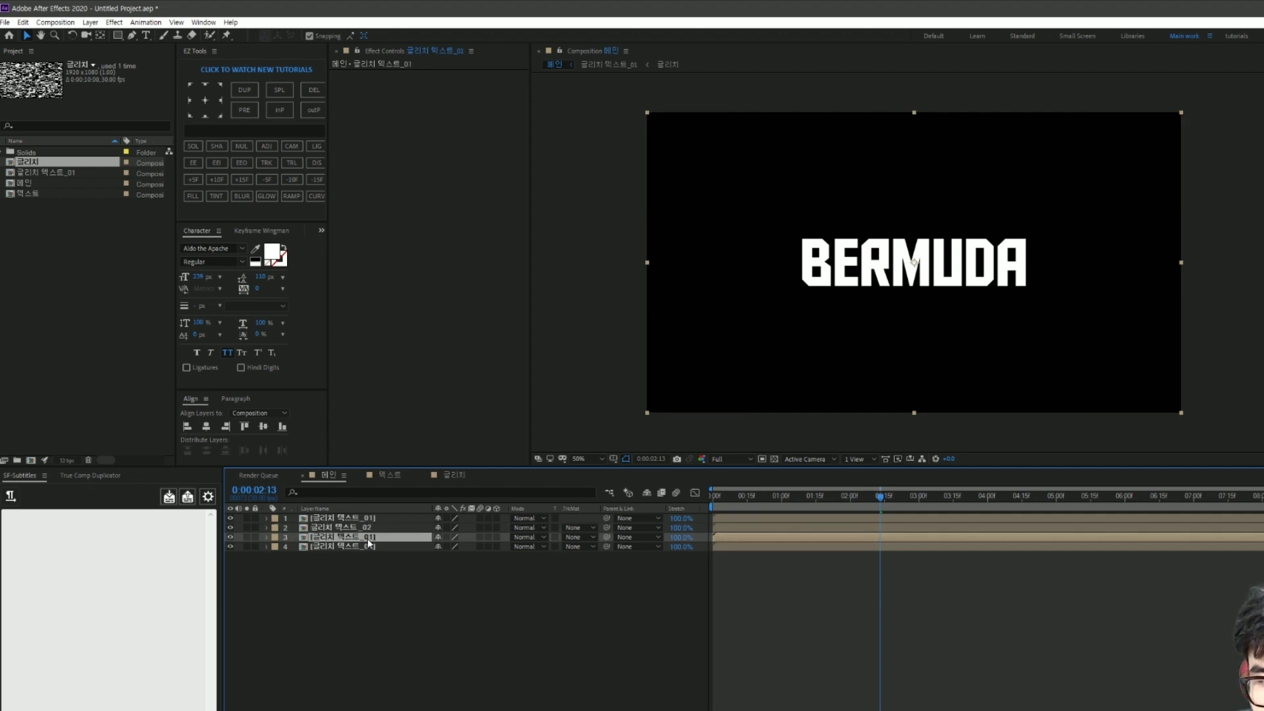
{"action": "key", "text": "Return"}
{"action": "type", "text": "글리치 텍스트_03"}
{"action": "key", "text": "Return"}
Step: Rename the fourth layer to 글리치 텍스트_04 and reselect 글리치 텍스트_01
{"action": "left_click", "coordinate": [380, 555]}
{"action": "left_click", "coordinate": [368, 546]}
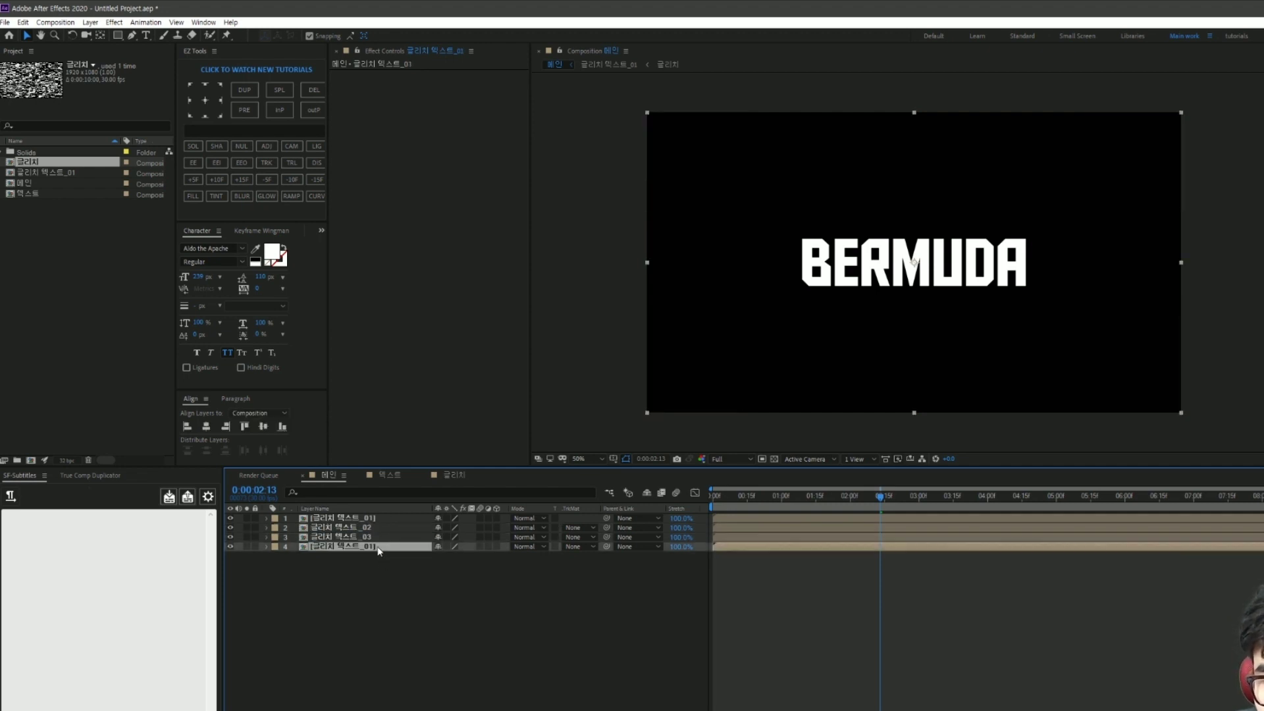
{"action": "key", "text": "Return"}
{"action": "type", "text": "글리치 텍스트_04"}
{"action": "key", "text": "Return"}
{"action": "left_click", "coordinate": [361, 592]}
{"action": "left_click", "coordinate": [331, 528]}
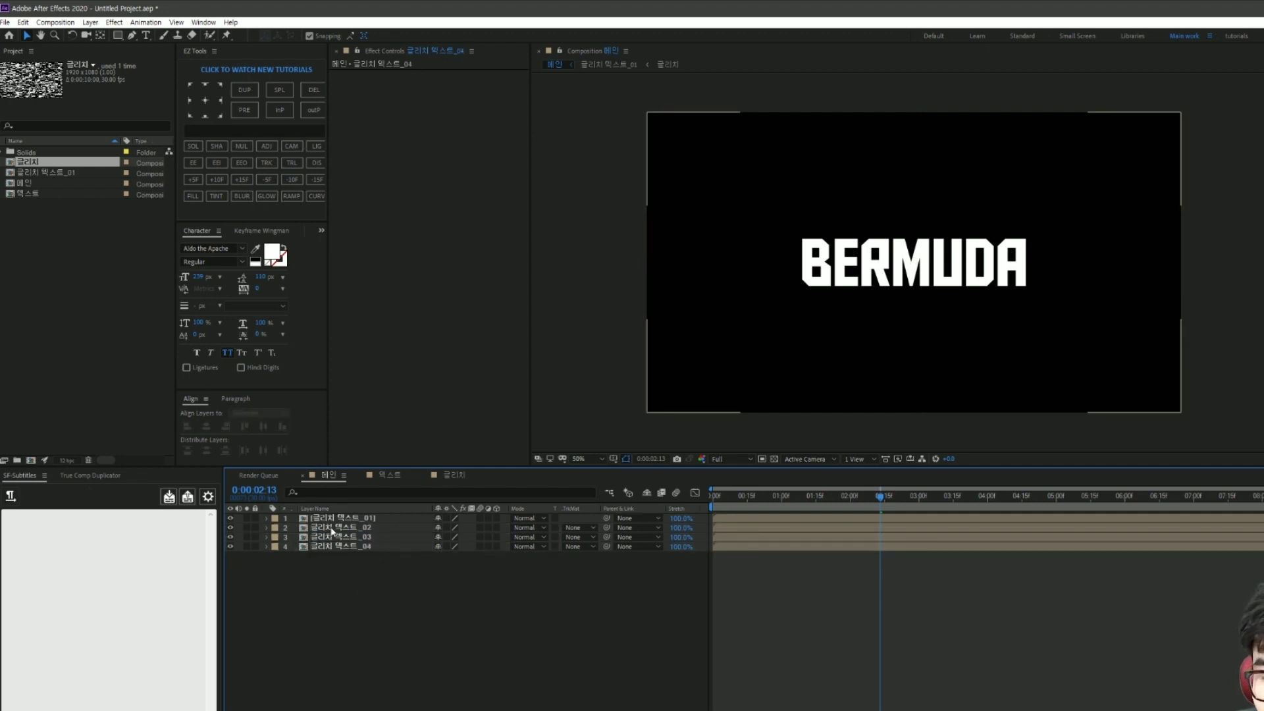
{"action": "left_click", "coordinate": [347, 519]}
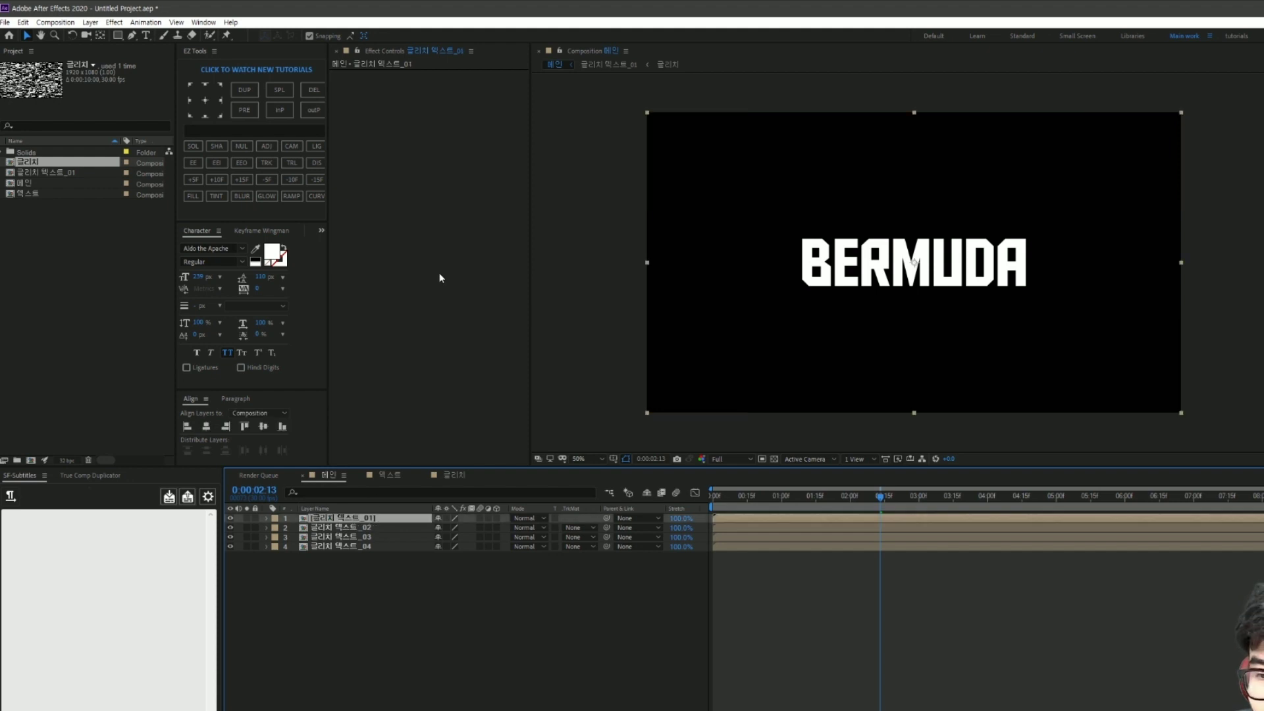
{"action": "key", "text": "ctrl+space"}
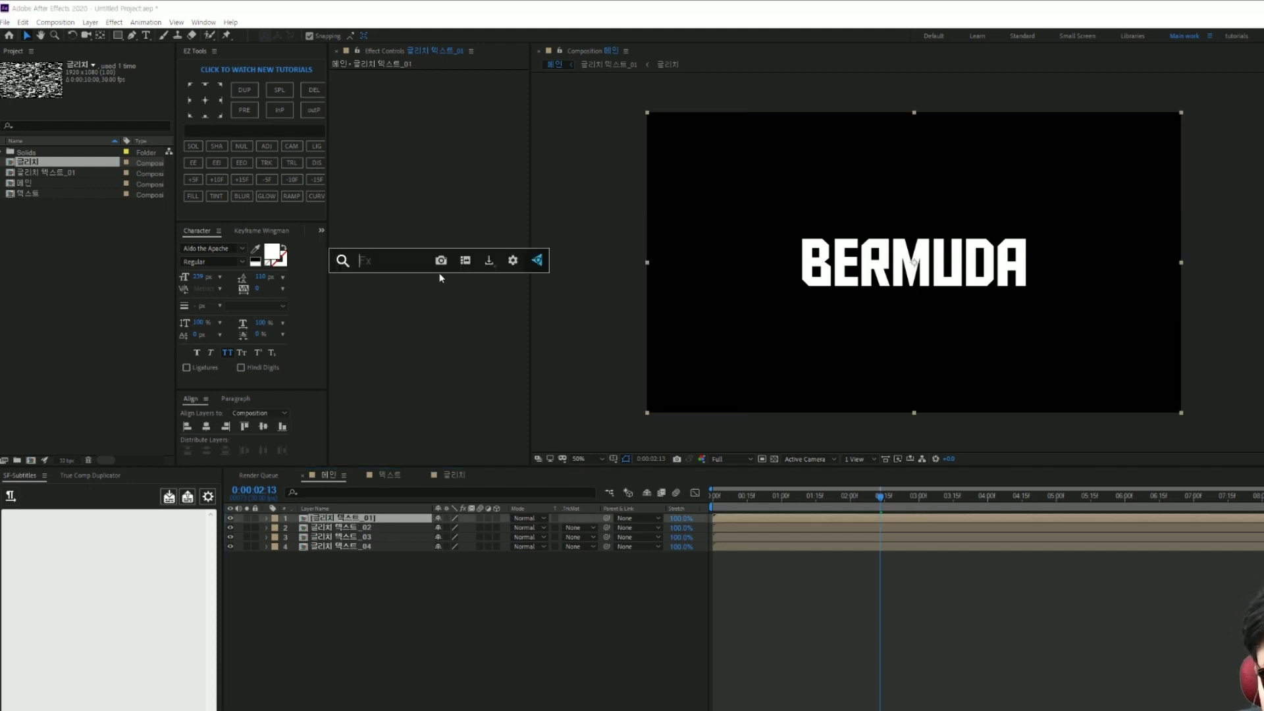
Step: Apply Shift Channels to 글리치 텍스트_01 with Take Green and Take Blue set to Full Off, turning BERMUDA red
{"action": "type", "text": "shif"}
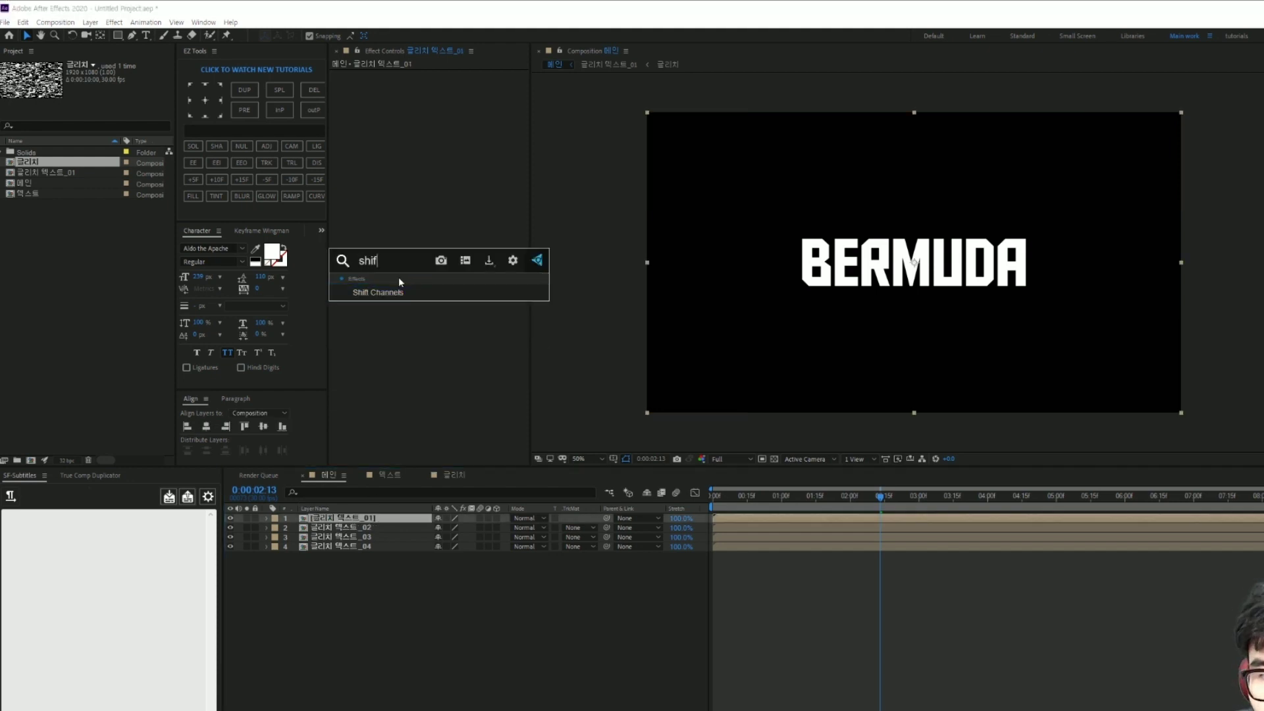
{"action": "left_click", "coordinate": [389, 294]}
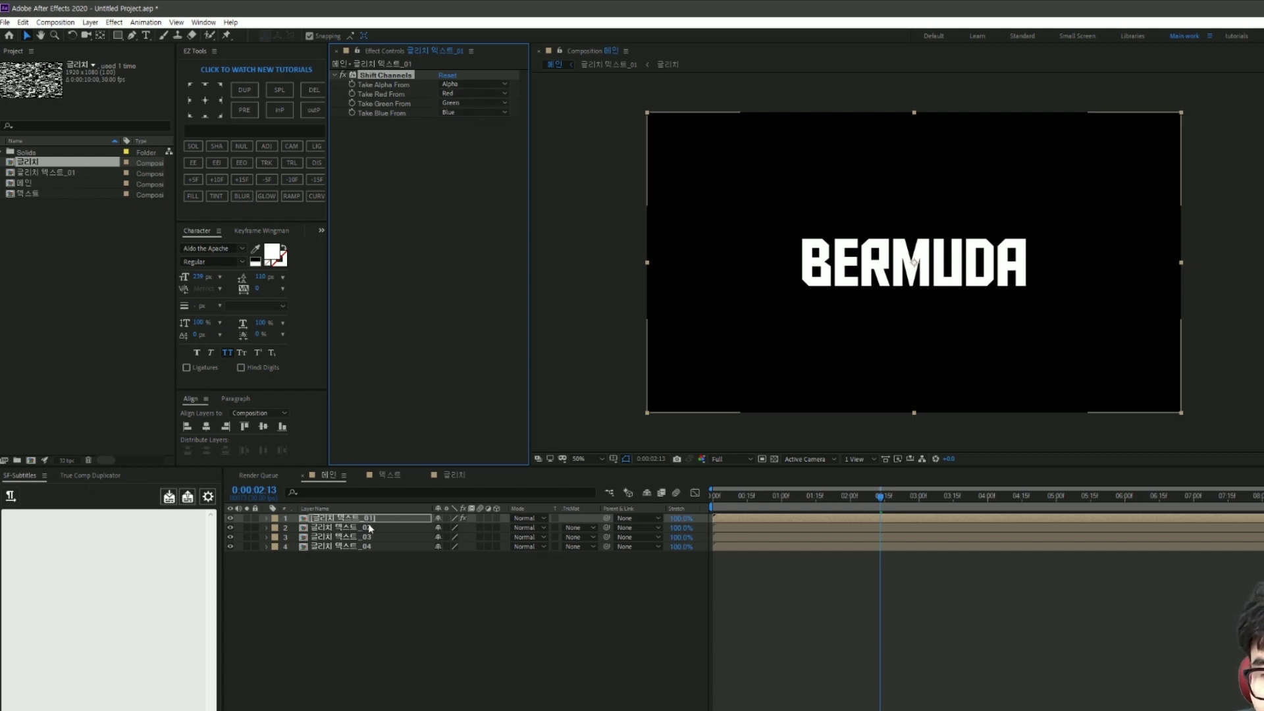
{"action": "left_click", "coordinate": [456, 103]}
{"action": "left_click", "coordinate": [472, 226]}
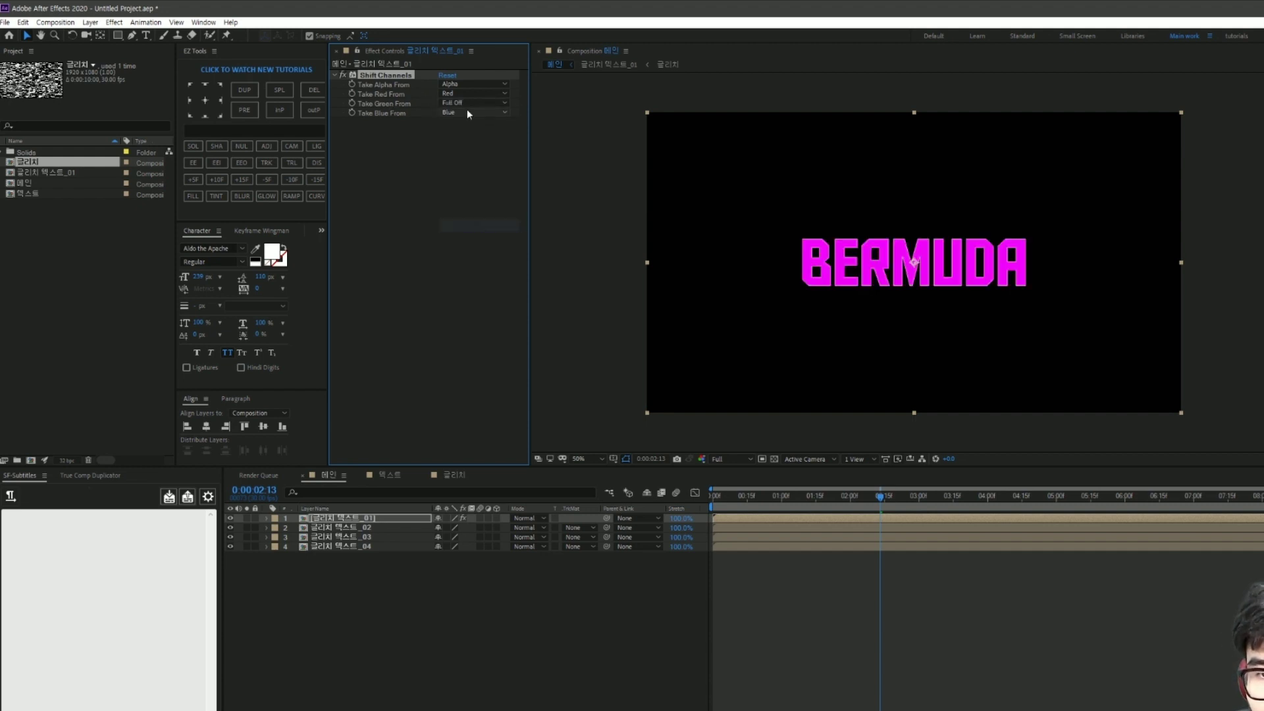
{"action": "left_click", "coordinate": [468, 113]}
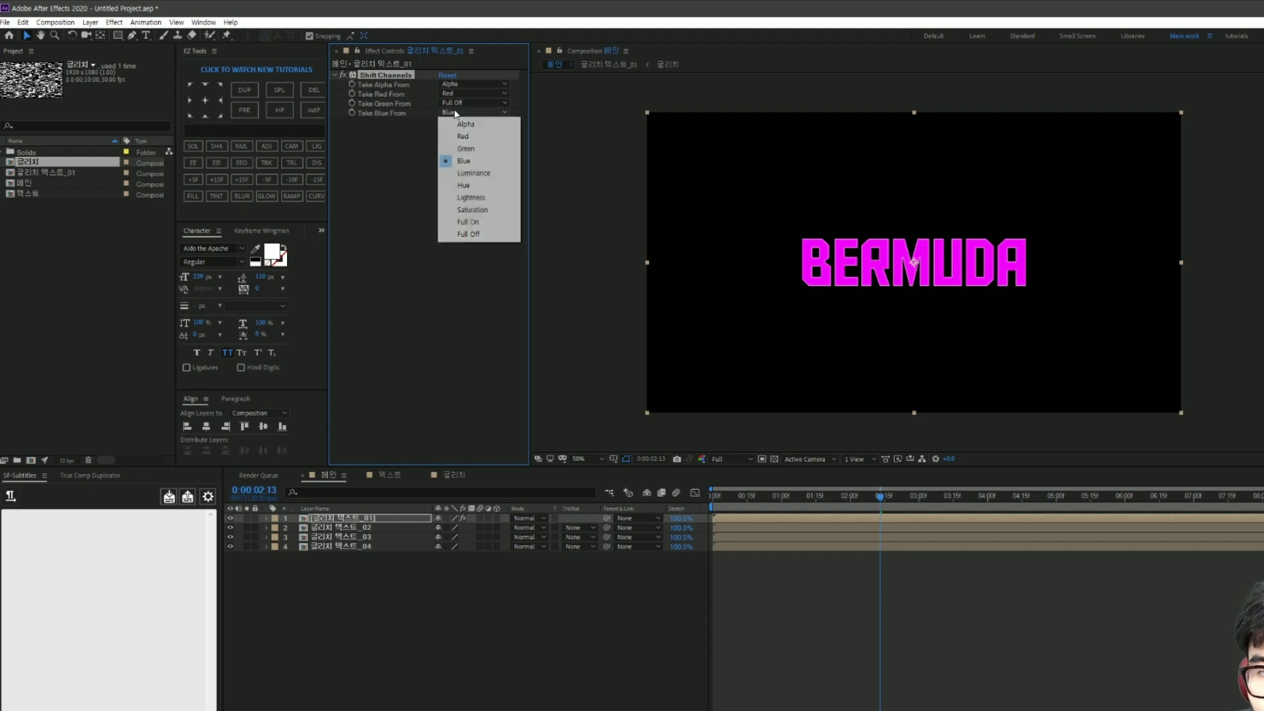
{"action": "left_click", "coordinate": [473, 235]}
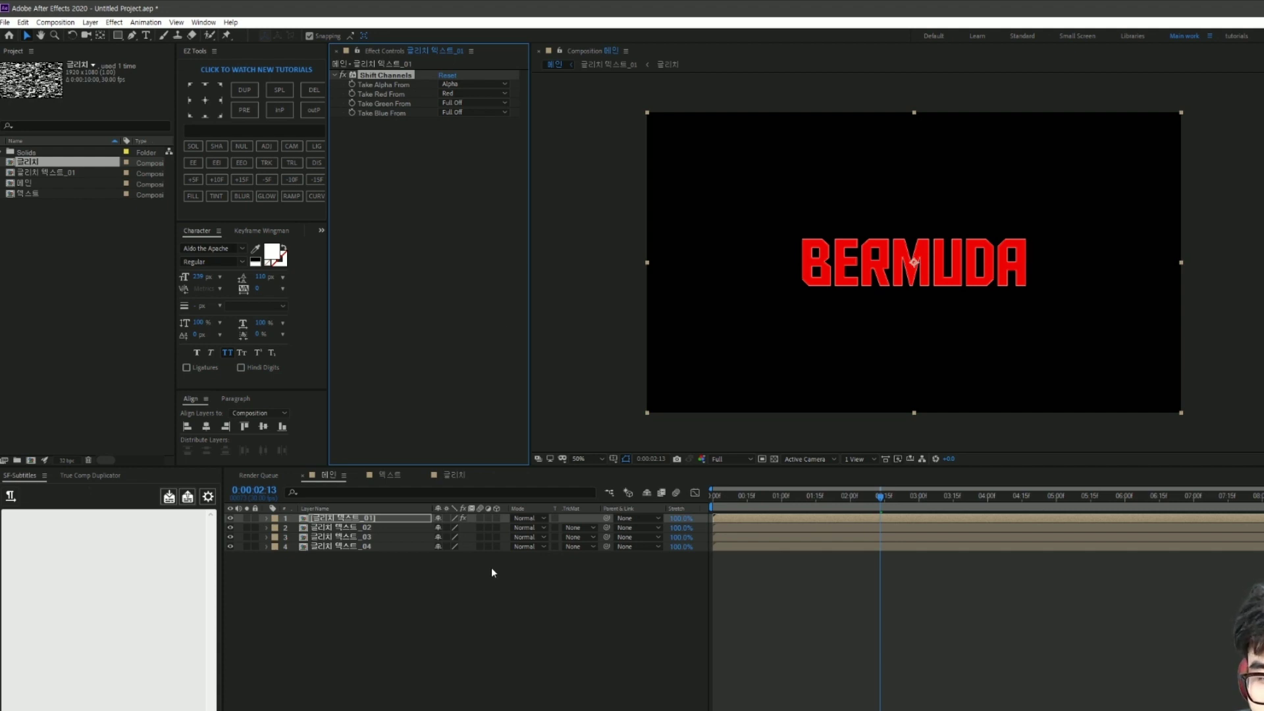
{"action": "left_click", "coordinate": [393, 530]}
Step: Paste Shift Channels onto layers _02 and _03, and set _02 to Red Full Off, Green from Green
{"action": "key", "text": "ctrl+v"}
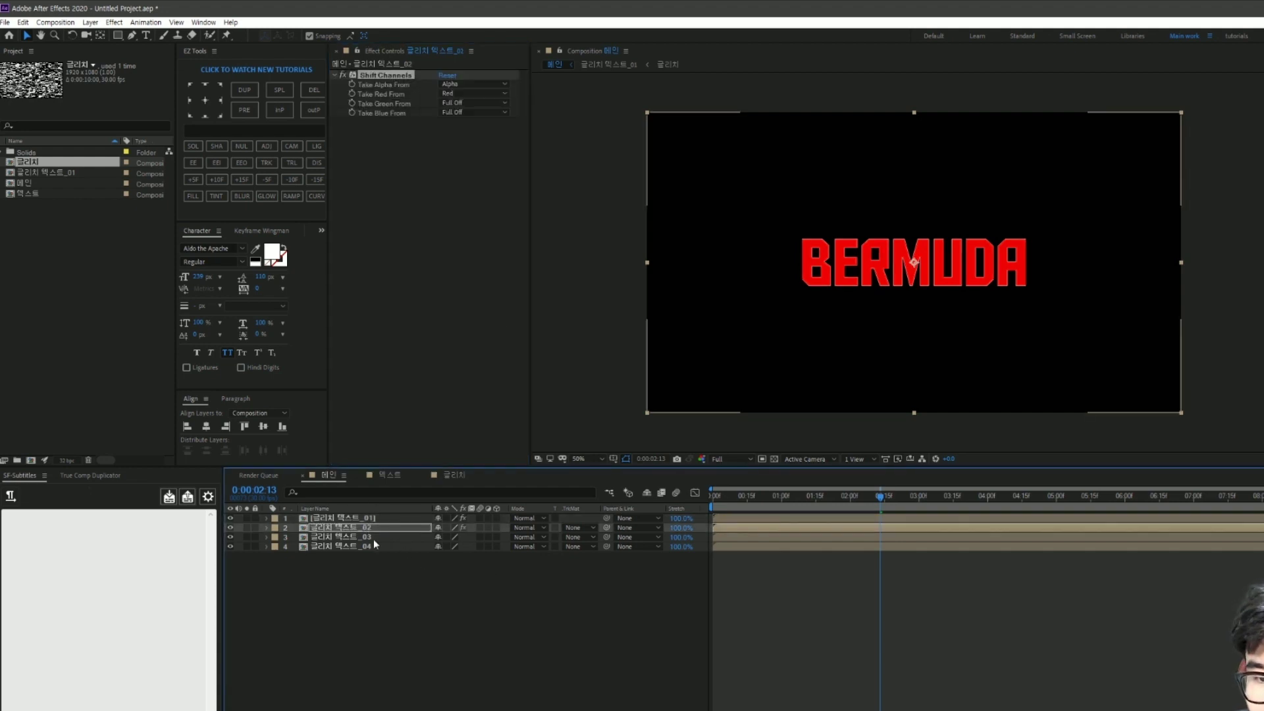
{"action": "left_click", "coordinate": [373, 539]}
{"action": "key", "text": "ctrl+v"}
{"action": "left_click", "coordinate": [365, 528]}
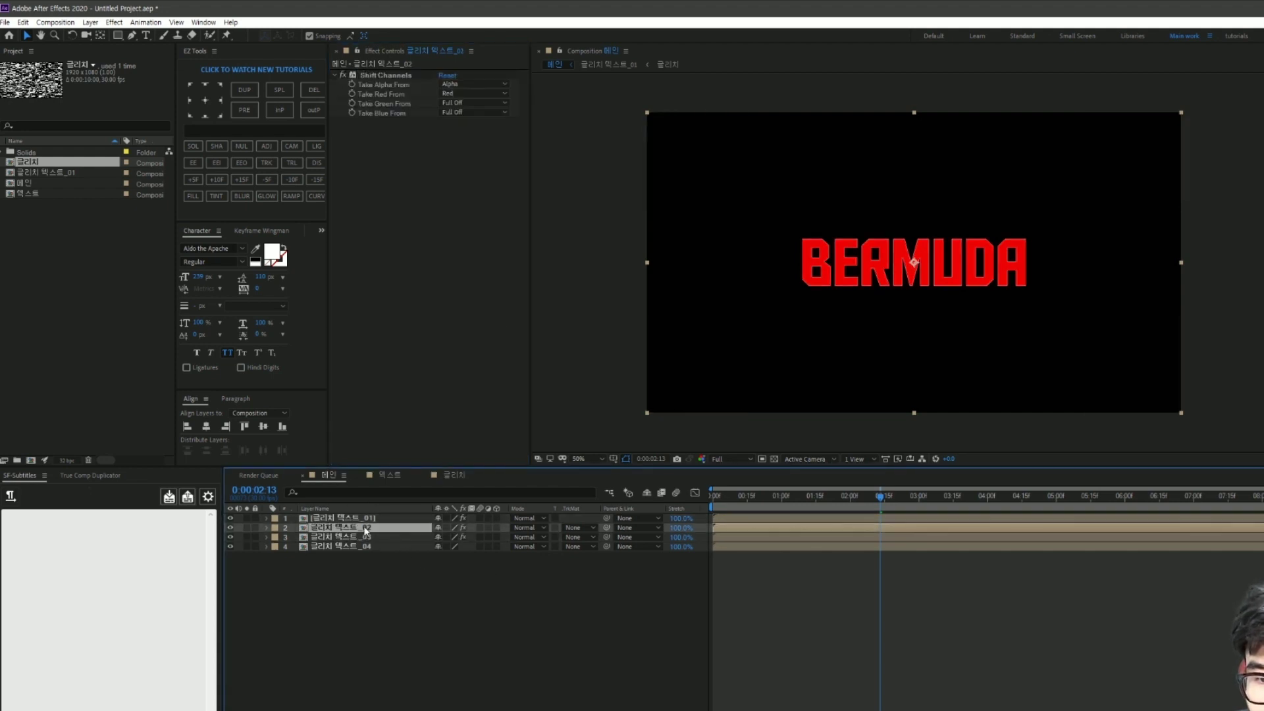
{"action": "left_click", "coordinate": [345, 537]}
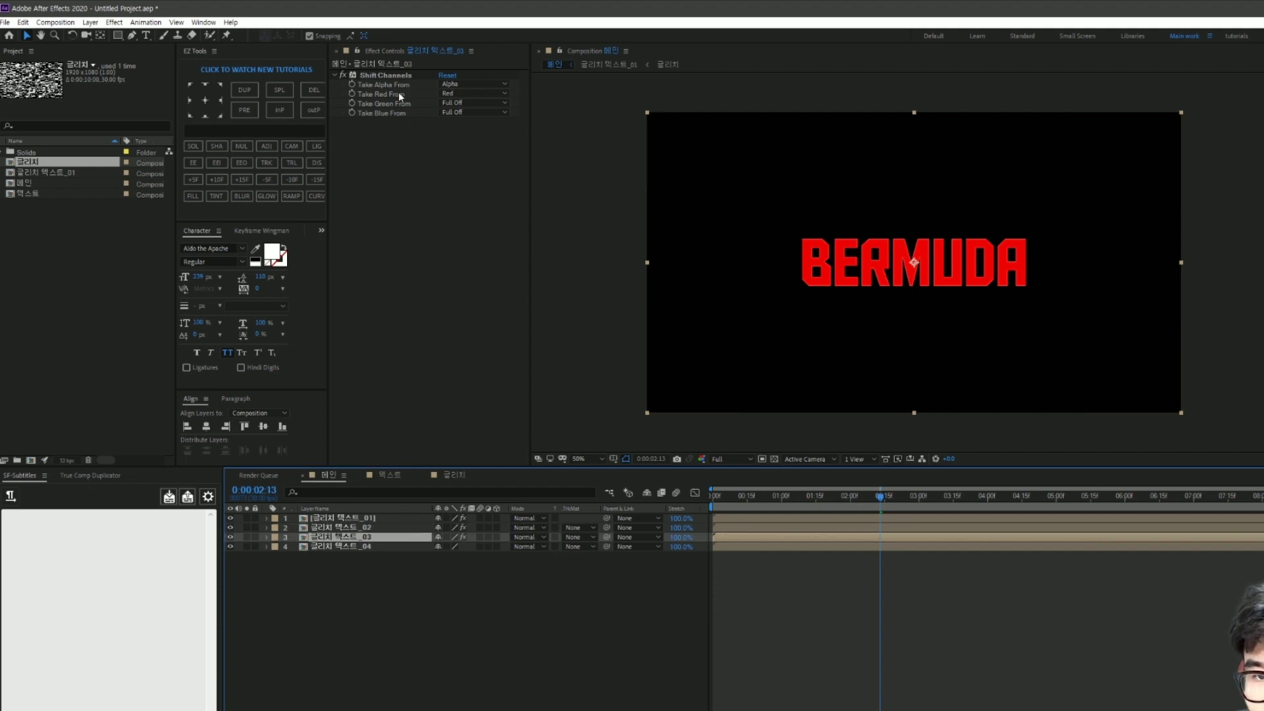
{"action": "left_click", "coordinate": [390, 528]}
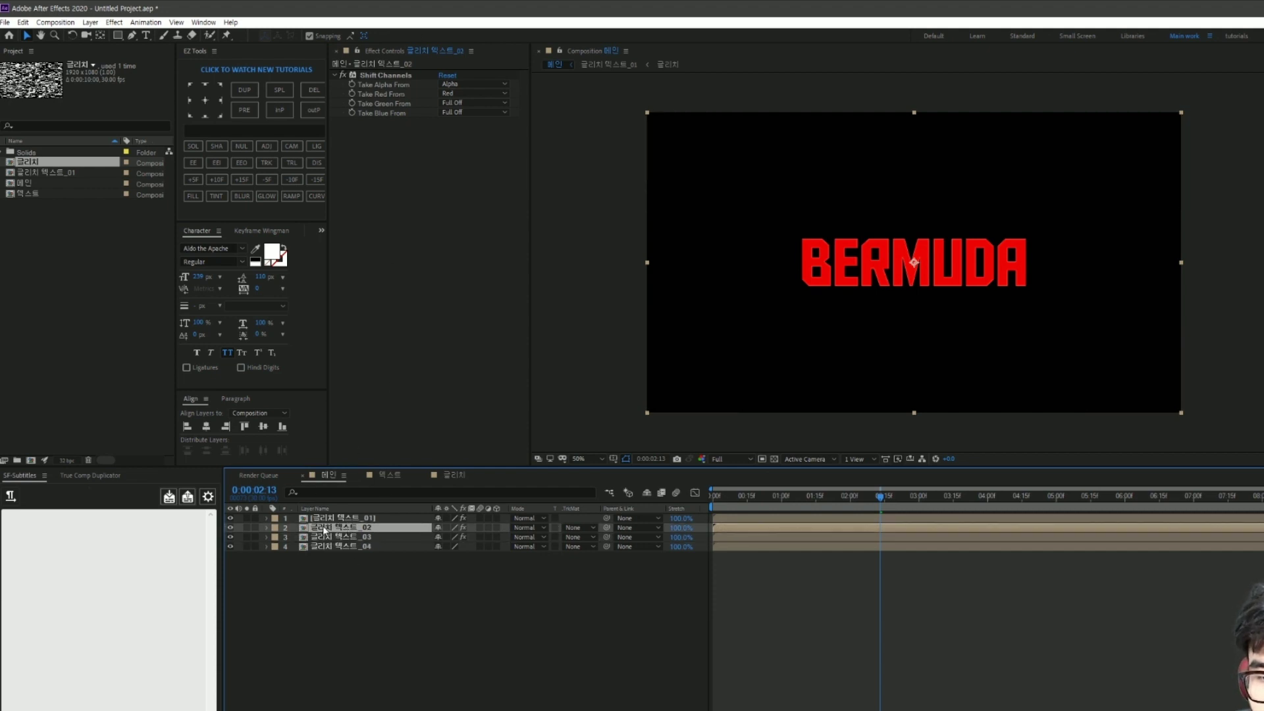
{"action": "left_click", "coordinate": [481, 94]}
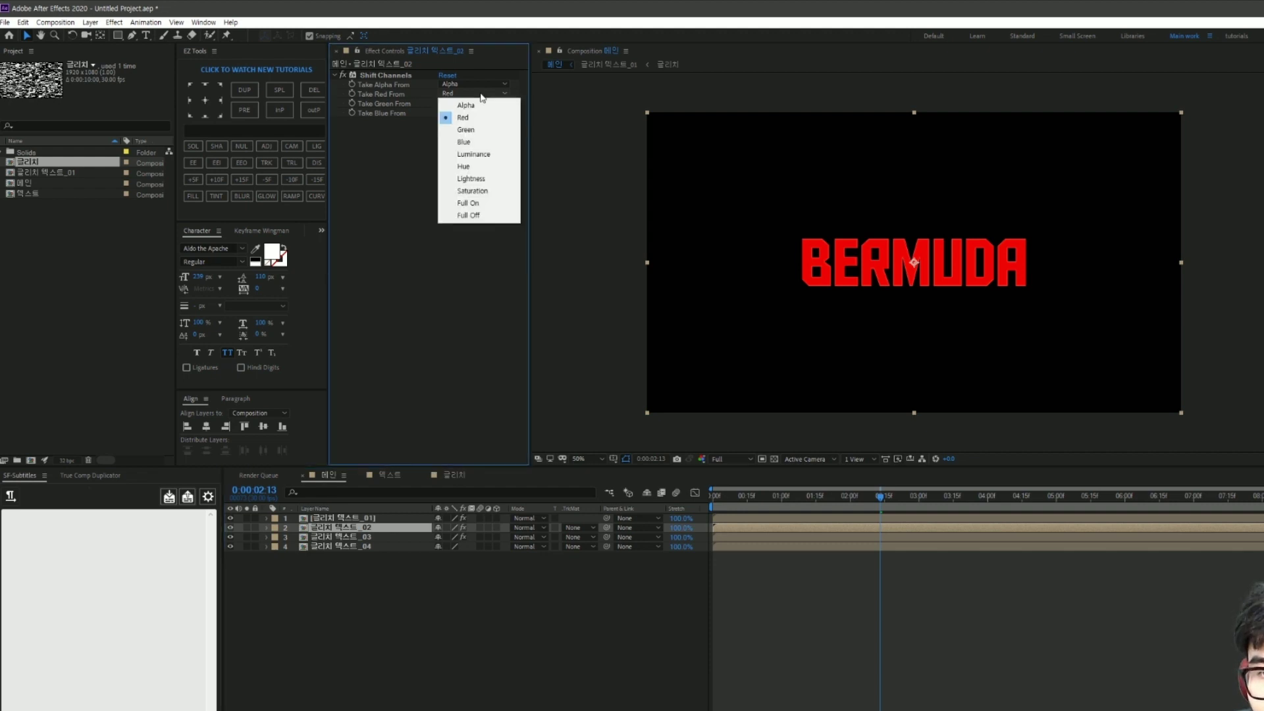
{"action": "left_click", "coordinate": [471, 215]}
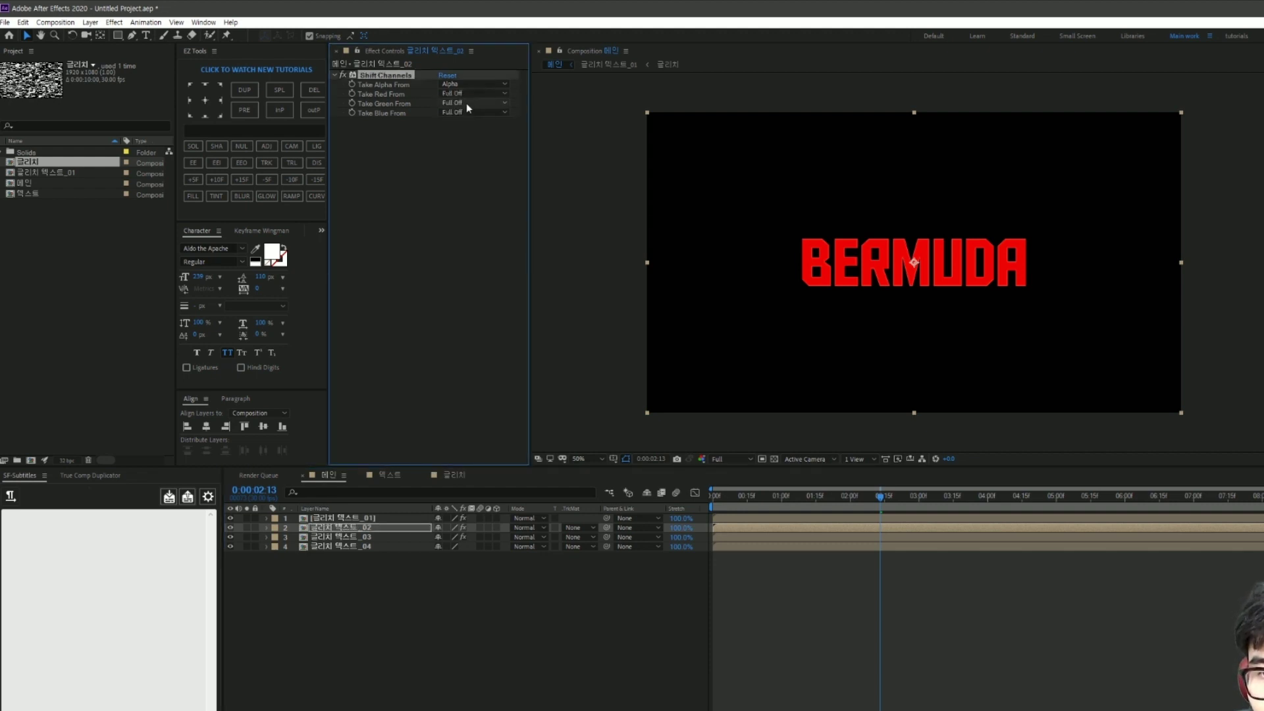
{"action": "left_click", "coordinate": [472, 103]}
{"action": "left_click", "coordinate": [484, 136]}
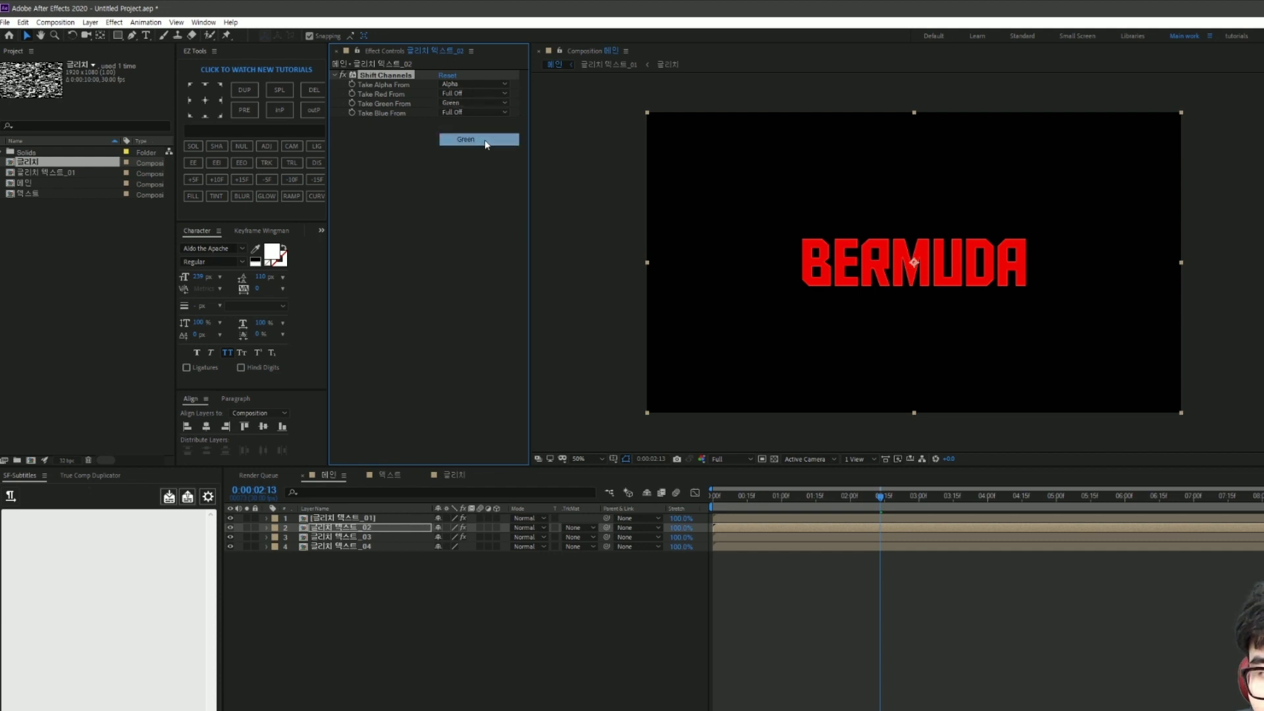
Step: On layer _03, set Take Red to Full Off and Take Blue from Blue
{"action": "left_click", "coordinate": [355, 537]}
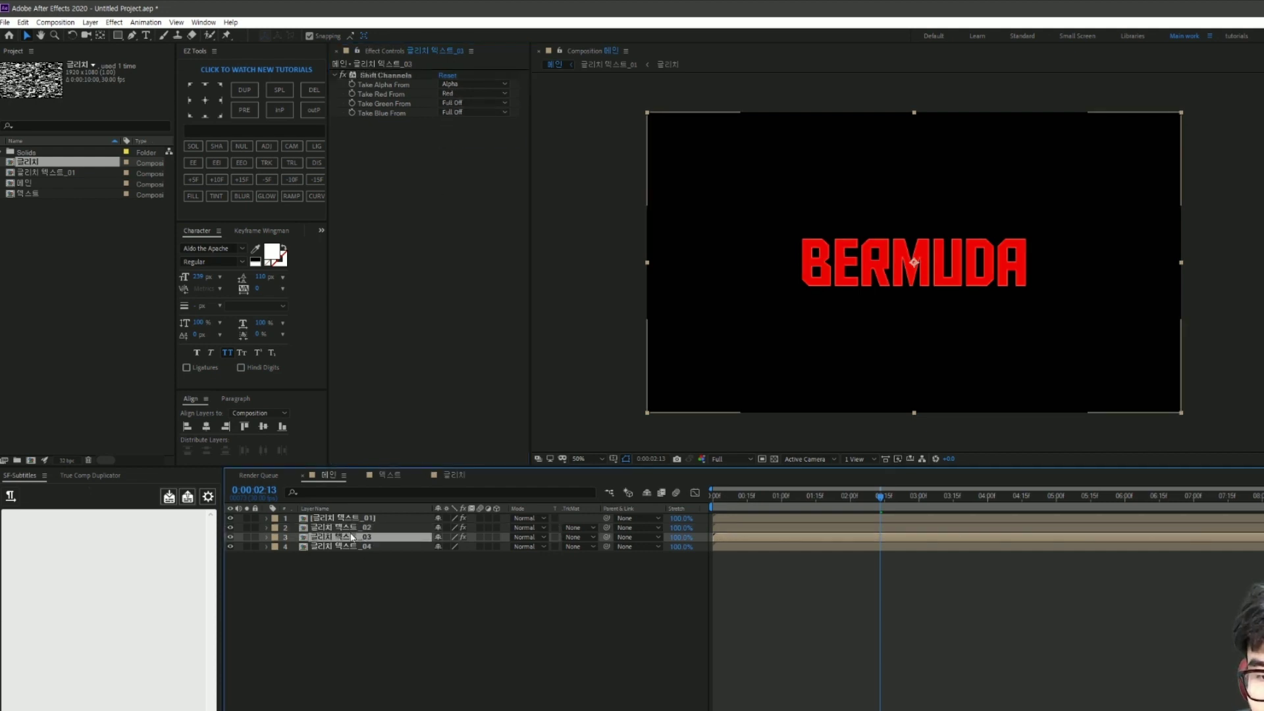
{"action": "left_click", "coordinate": [472, 94]}
{"action": "left_click", "coordinate": [468, 216]}
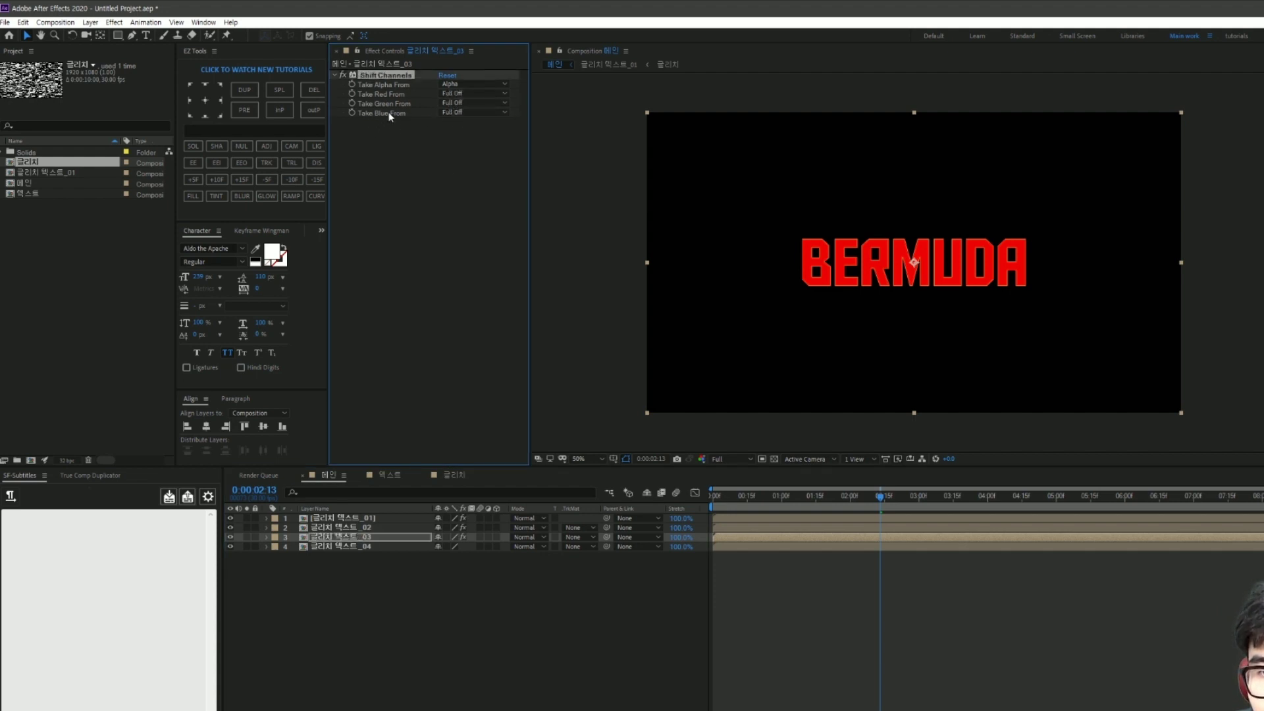
{"action": "left_click", "coordinate": [447, 112]}
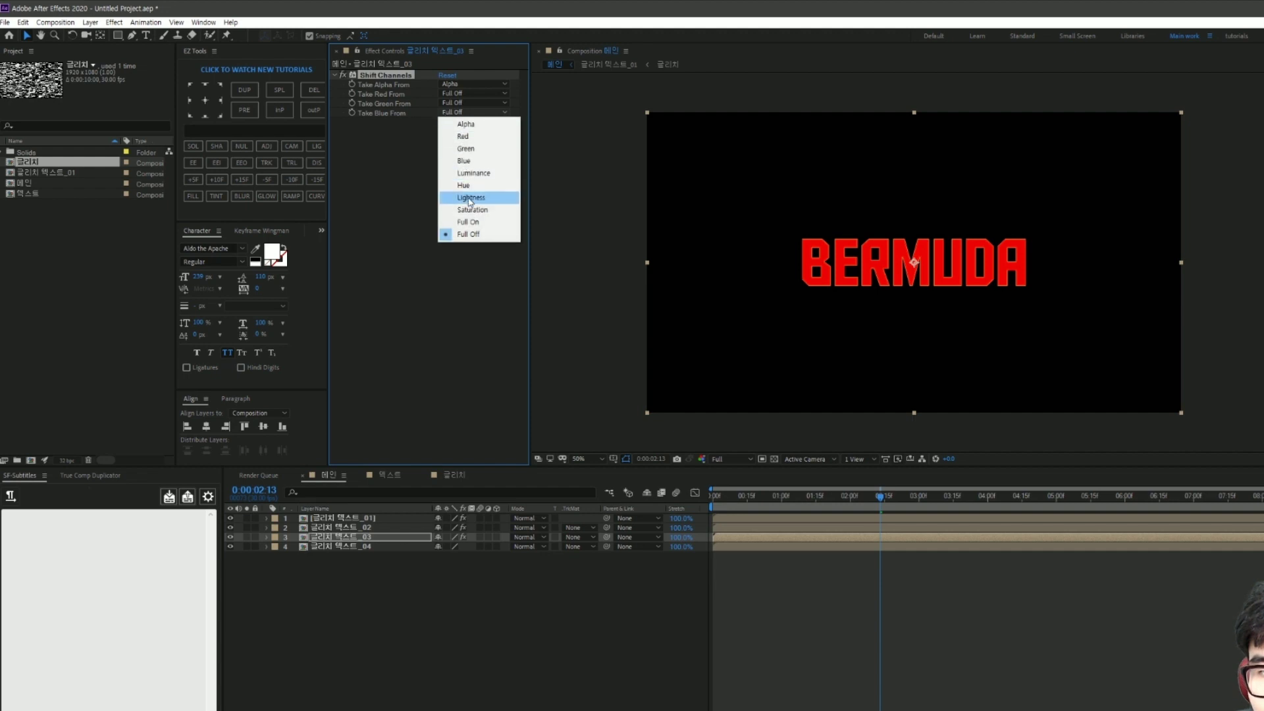
{"action": "left_click", "coordinate": [464, 160]}
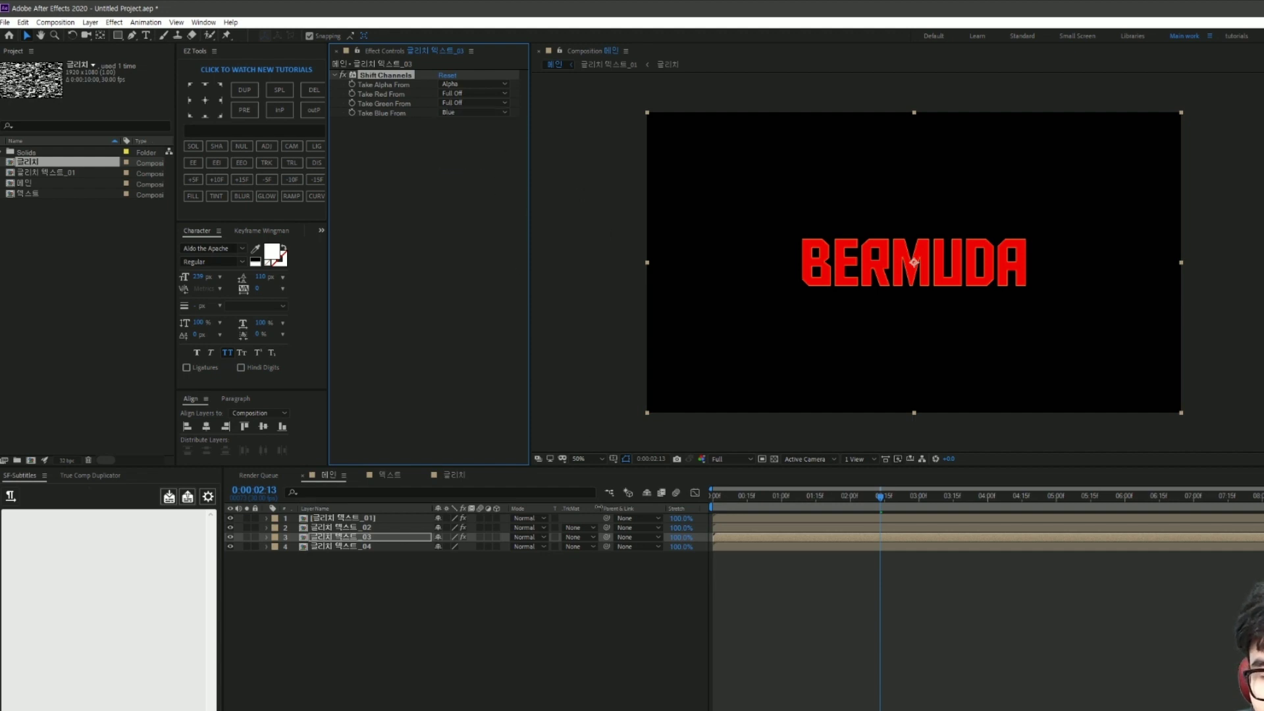
{"action": "left_click", "coordinate": [518, 597]}
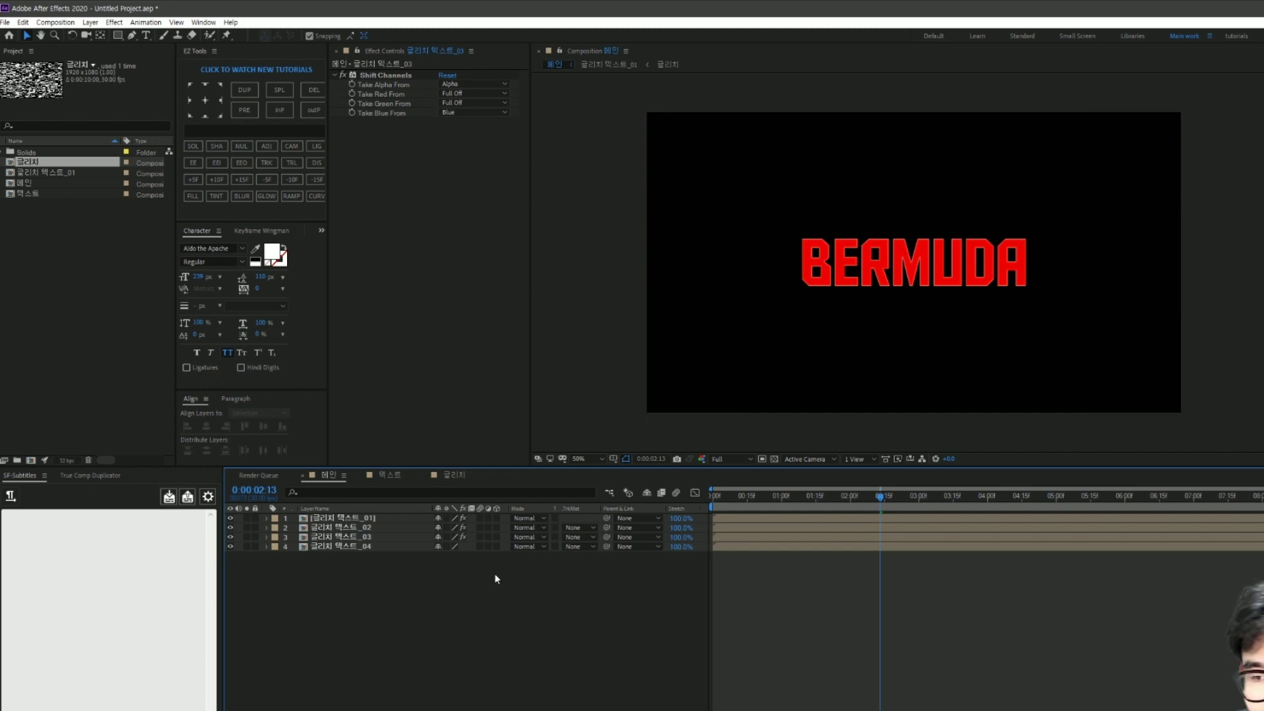
Step: Set layers 글리치 텍스트_01 and _02 to the Add blending mode
{"action": "left_click", "coordinate": [371, 521]}
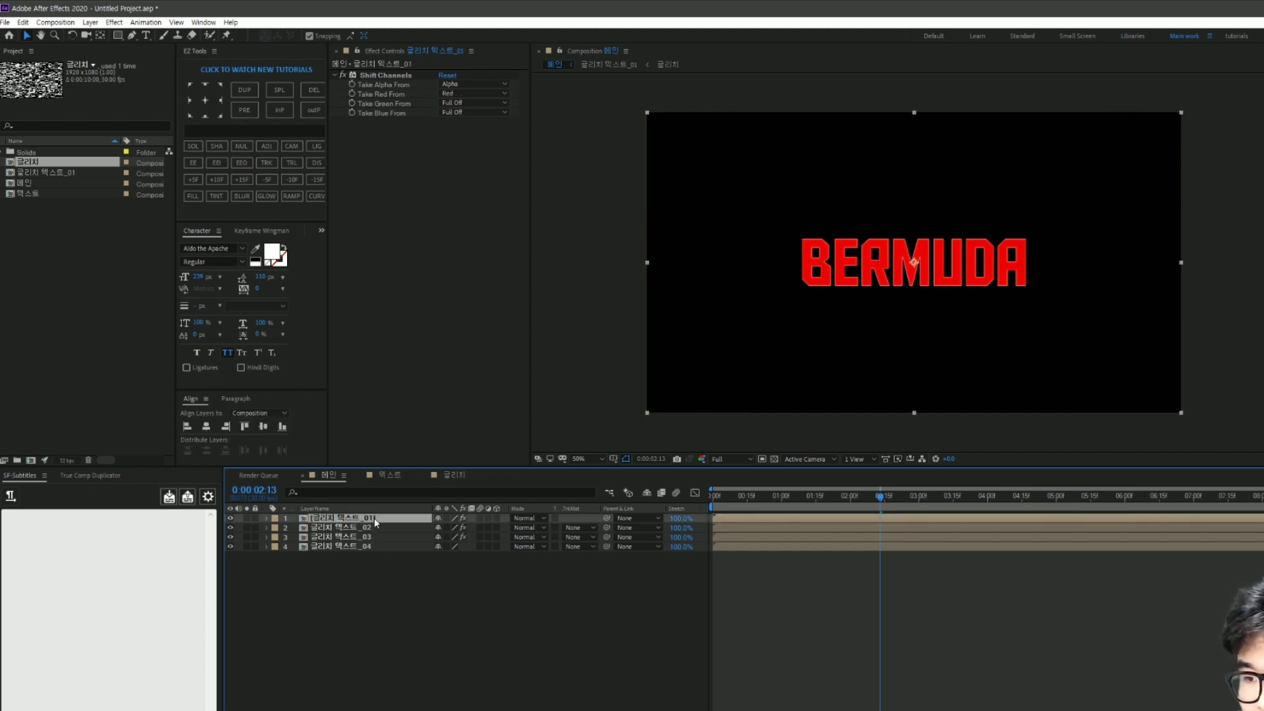
{"action": "left_click", "coordinate": [421, 572]}
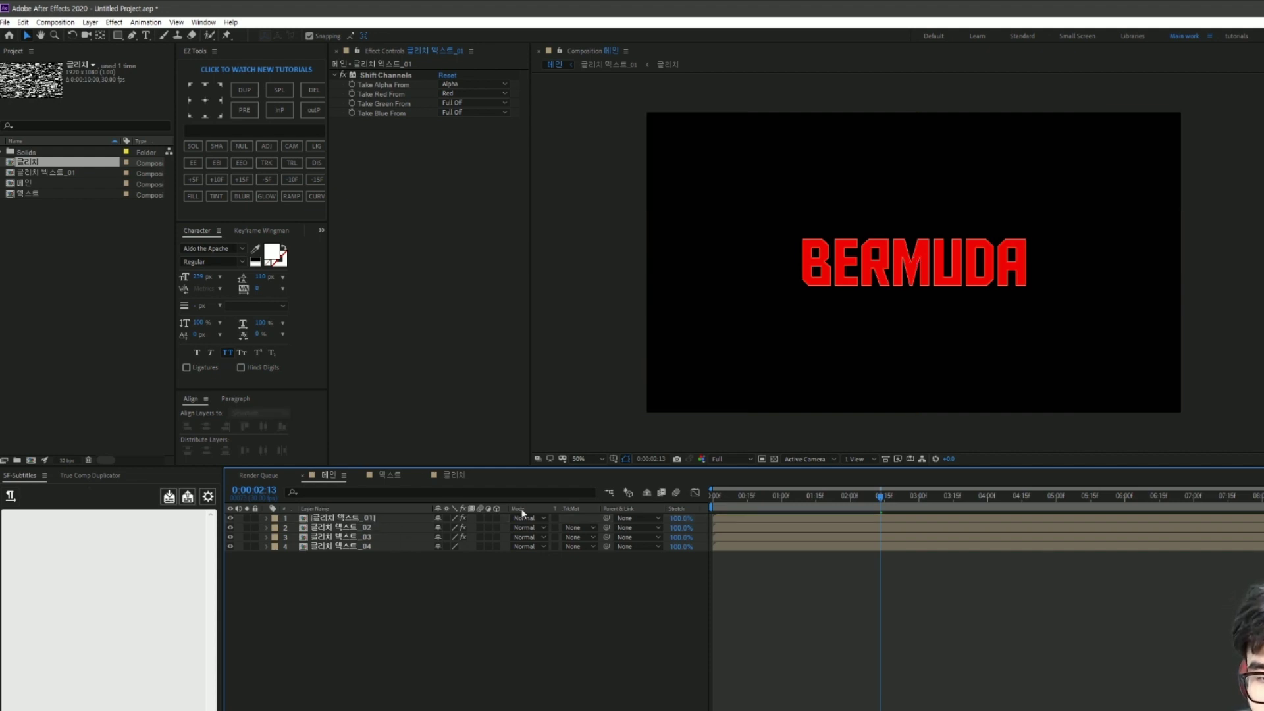
{"action": "left_click", "coordinate": [388, 517]}
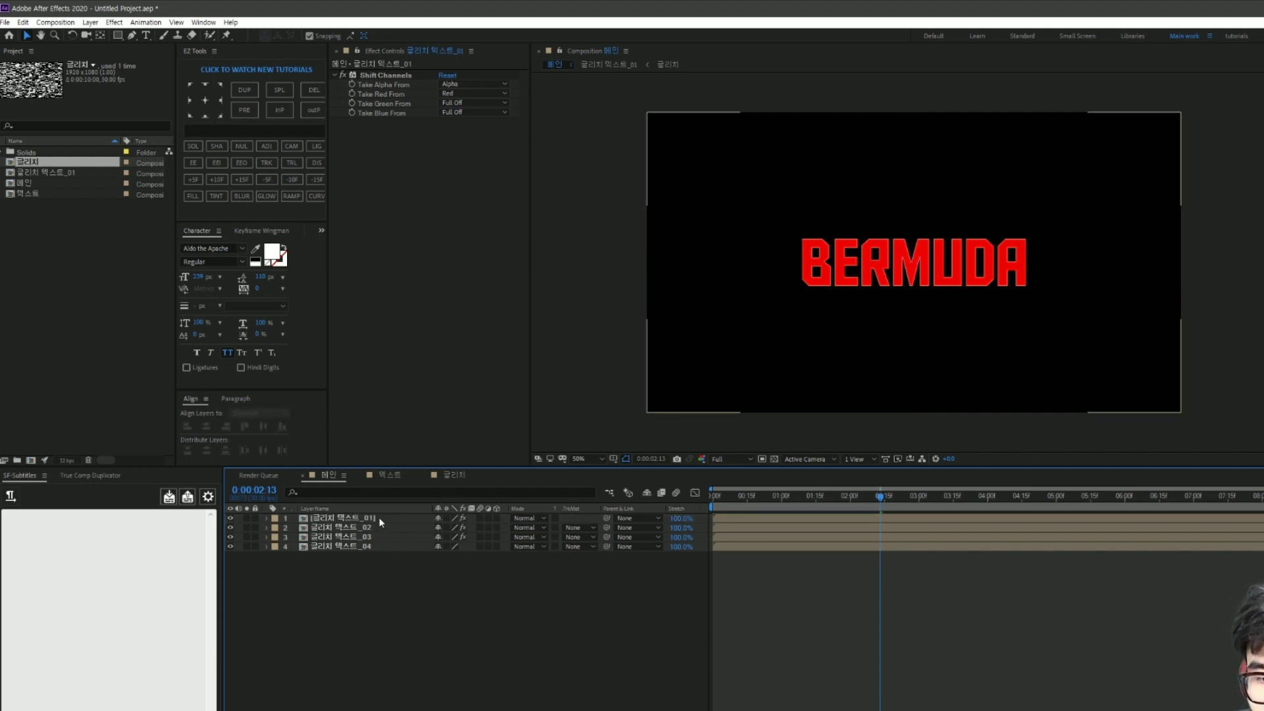
{"action": "left_click", "coordinate": [378, 516]}
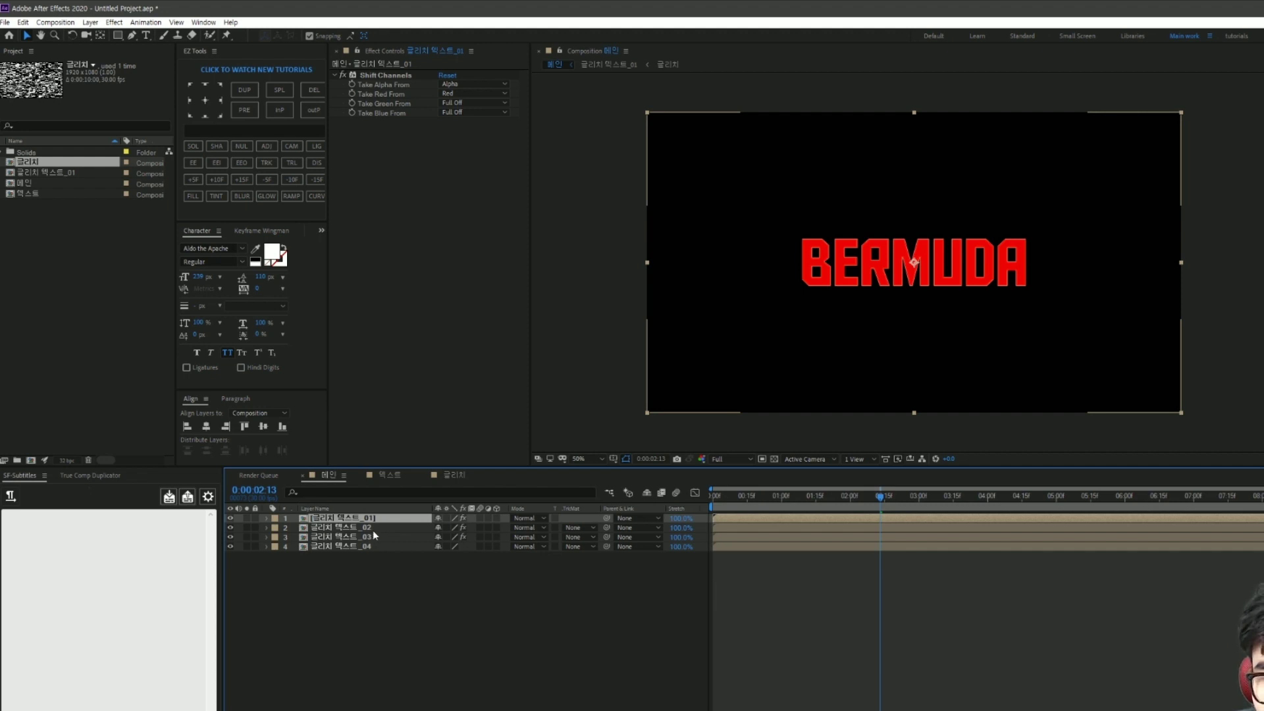
{"action": "left_click", "coordinate": [374, 529], "text": "ctrl"}
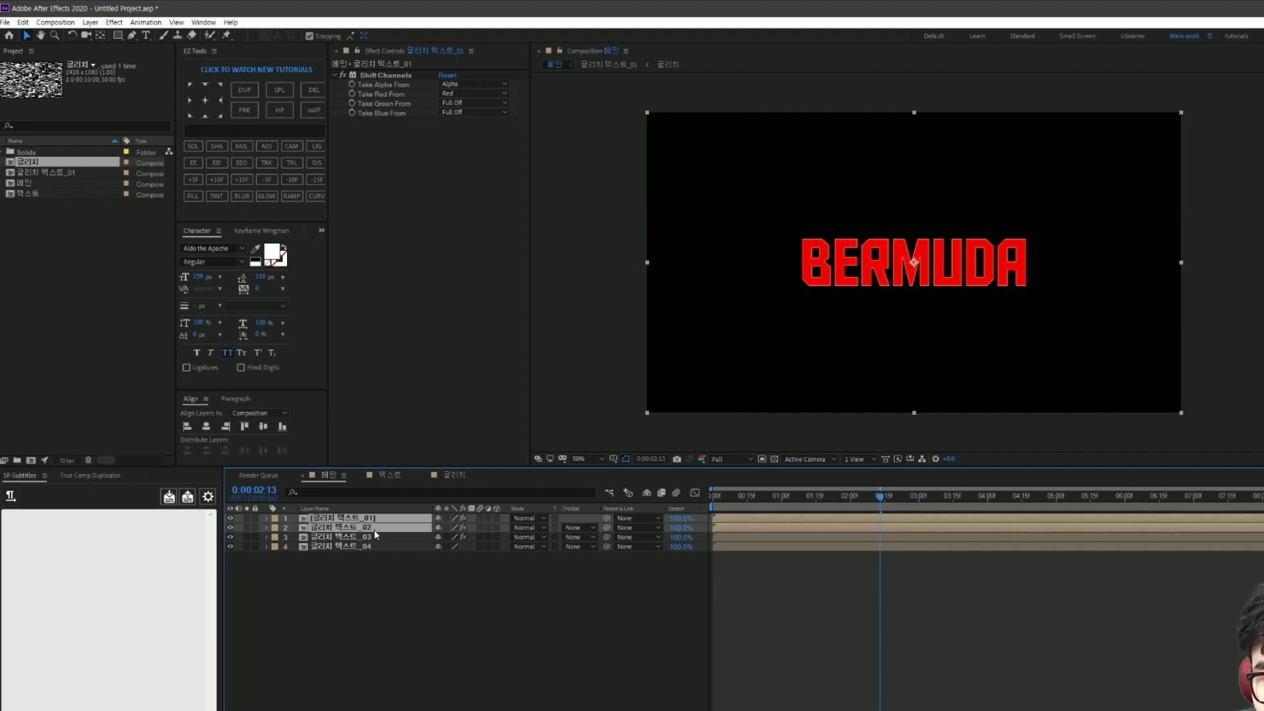
{"action": "left_click", "coordinate": [513, 520]}
{"action": "left_click", "coordinate": [574, 148]}
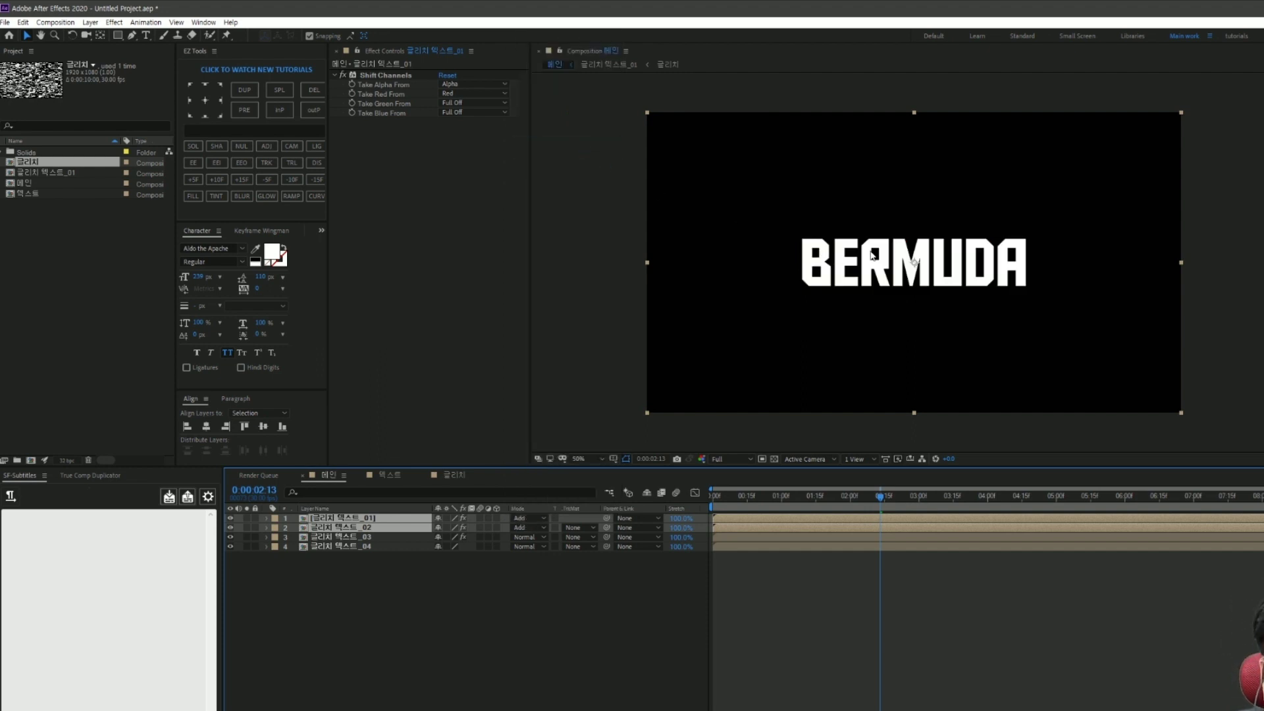
Step: Scrub the playhead to an early frame around 0:00:00:11 to preview the glitch
{"action": "left_click", "coordinate": [999, 638]}
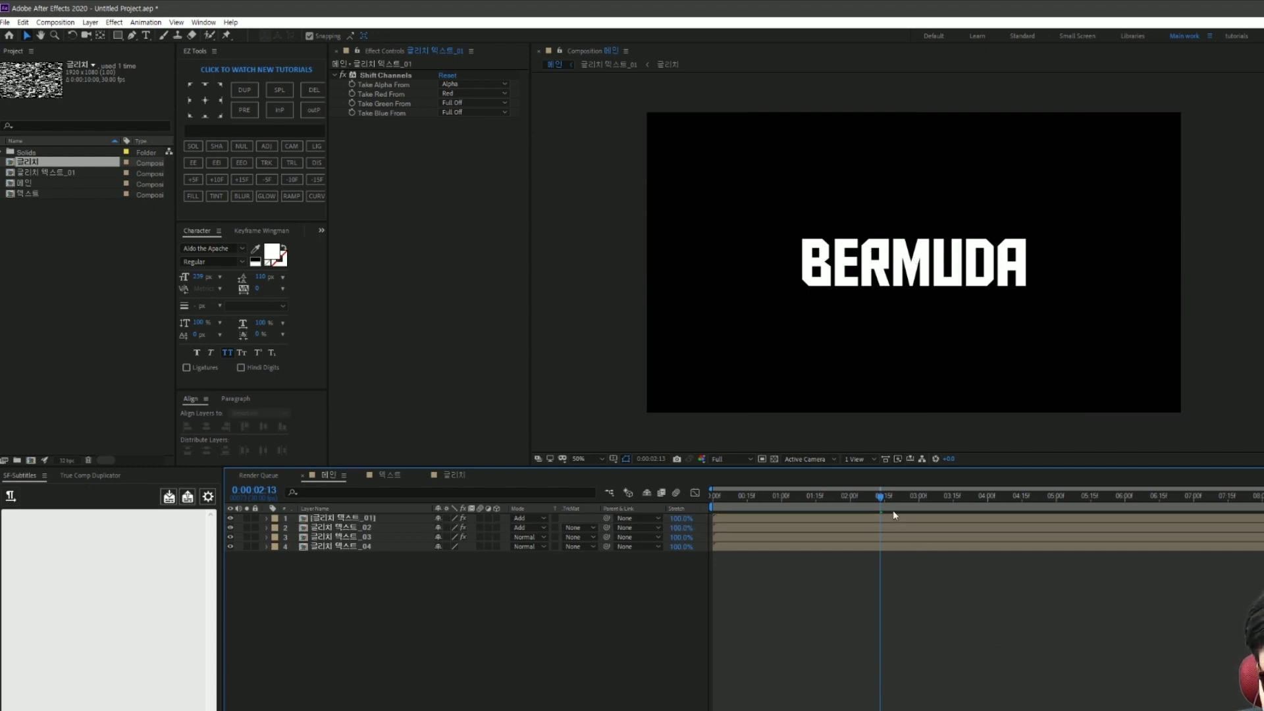
{"action": "left_click_drag", "start_coordinate": [880, 496], "coordinate": [734, 496]}
{"action": "left_click_drag", "start_coordinate": [742, 540], "coordinate": [739, 548]}
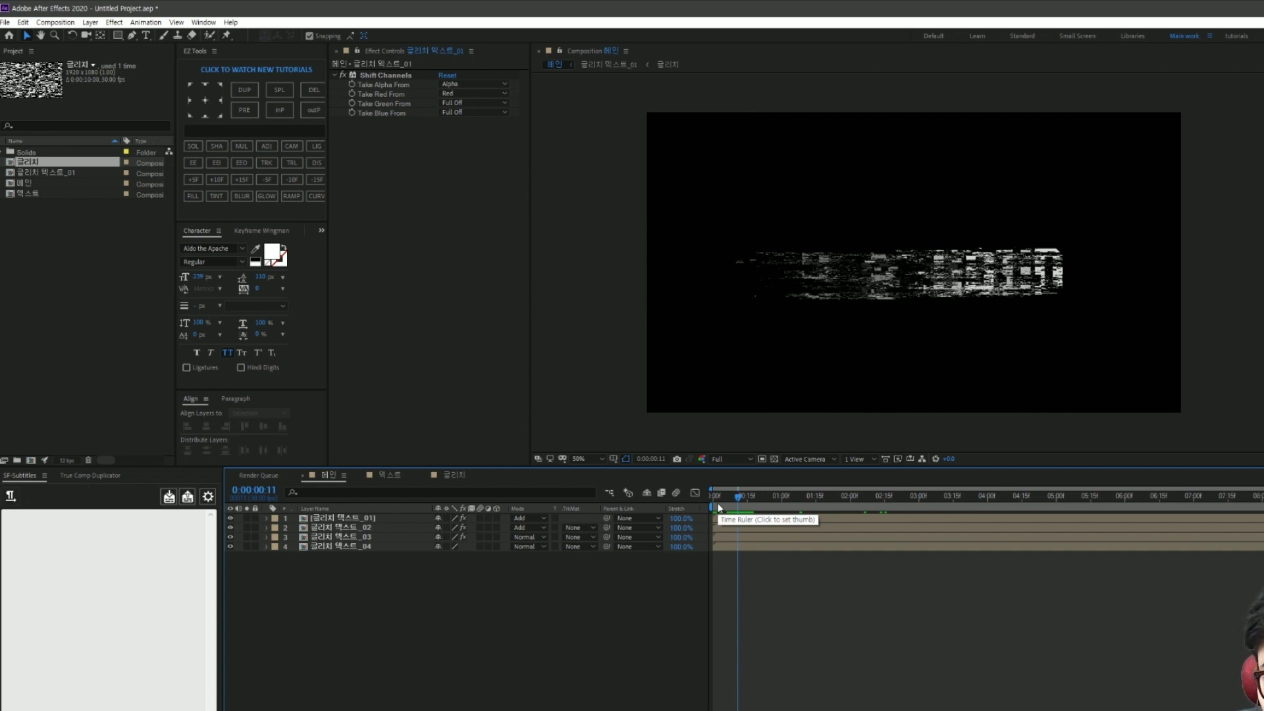
{"action": "left_click_drag", "start_coordinate": [718, 507], "coordinate": [709, 510]}
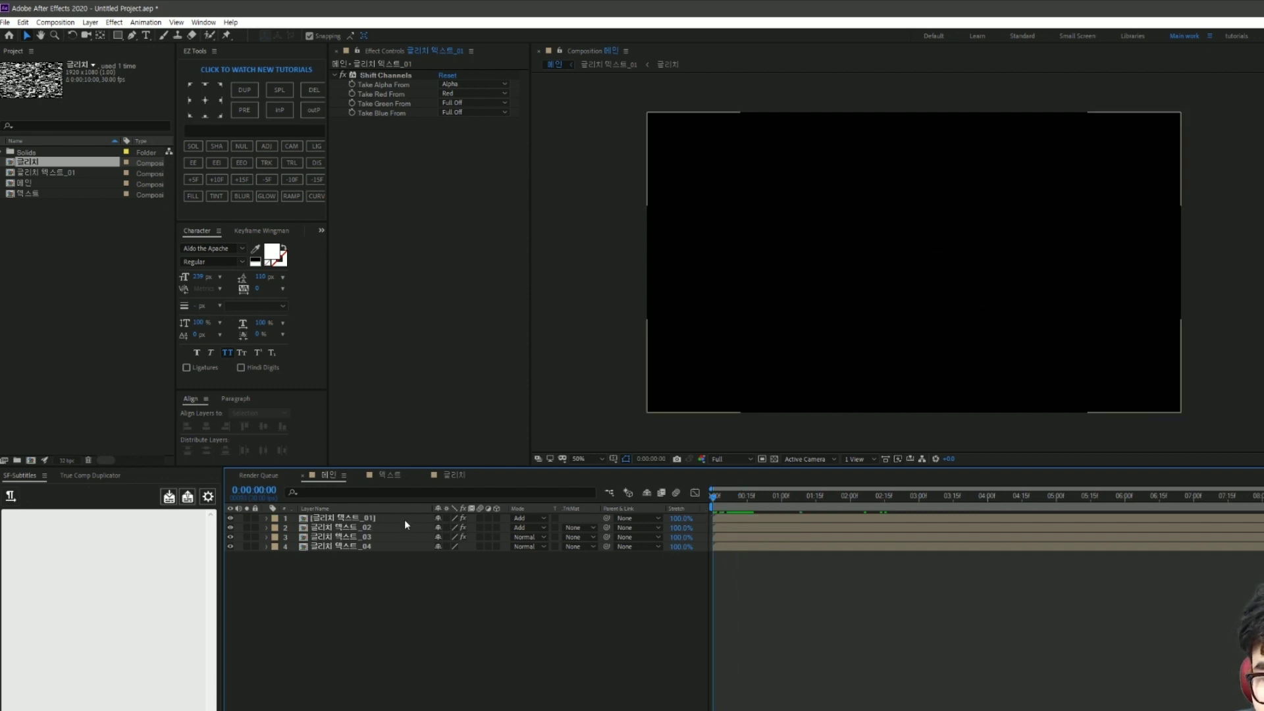
{"action": "left_click", "coordinate": [404, 520]}
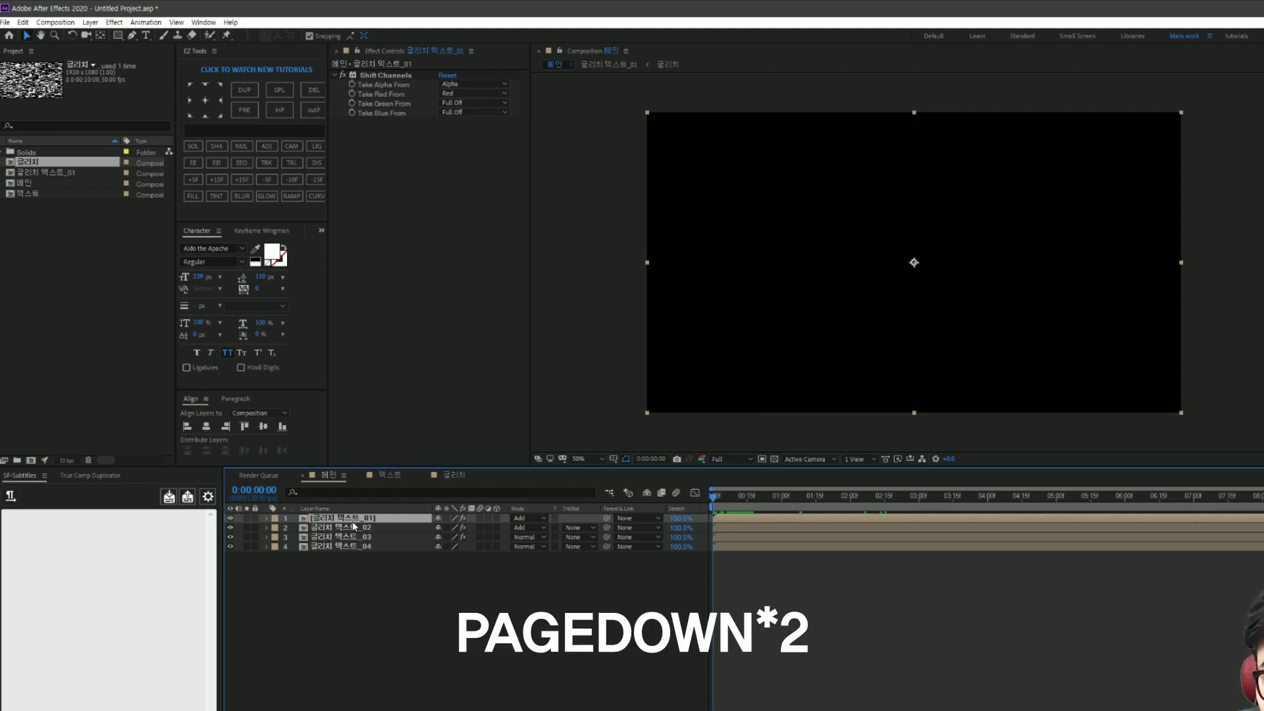
{"action": "key", "text": "Page_Down"}
{"action": "key", "text": "Page_Down"}
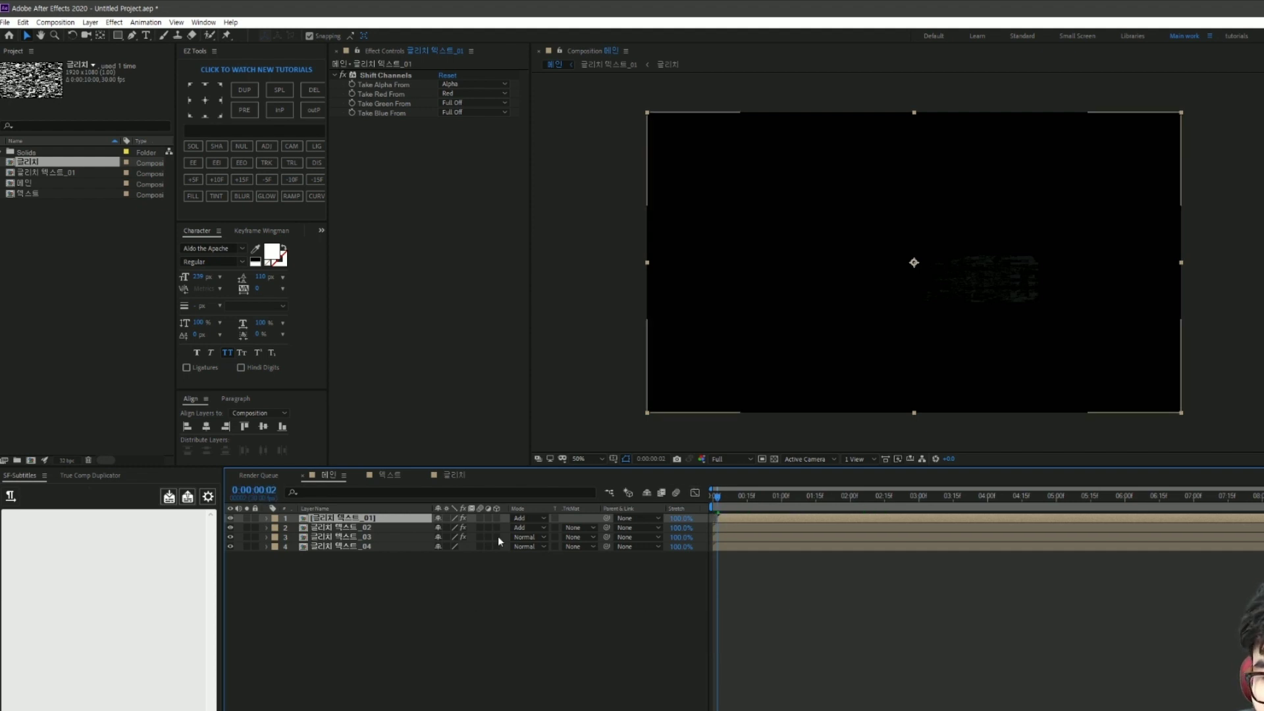
{"action": "left_click", "coordinate": [393, 528]}
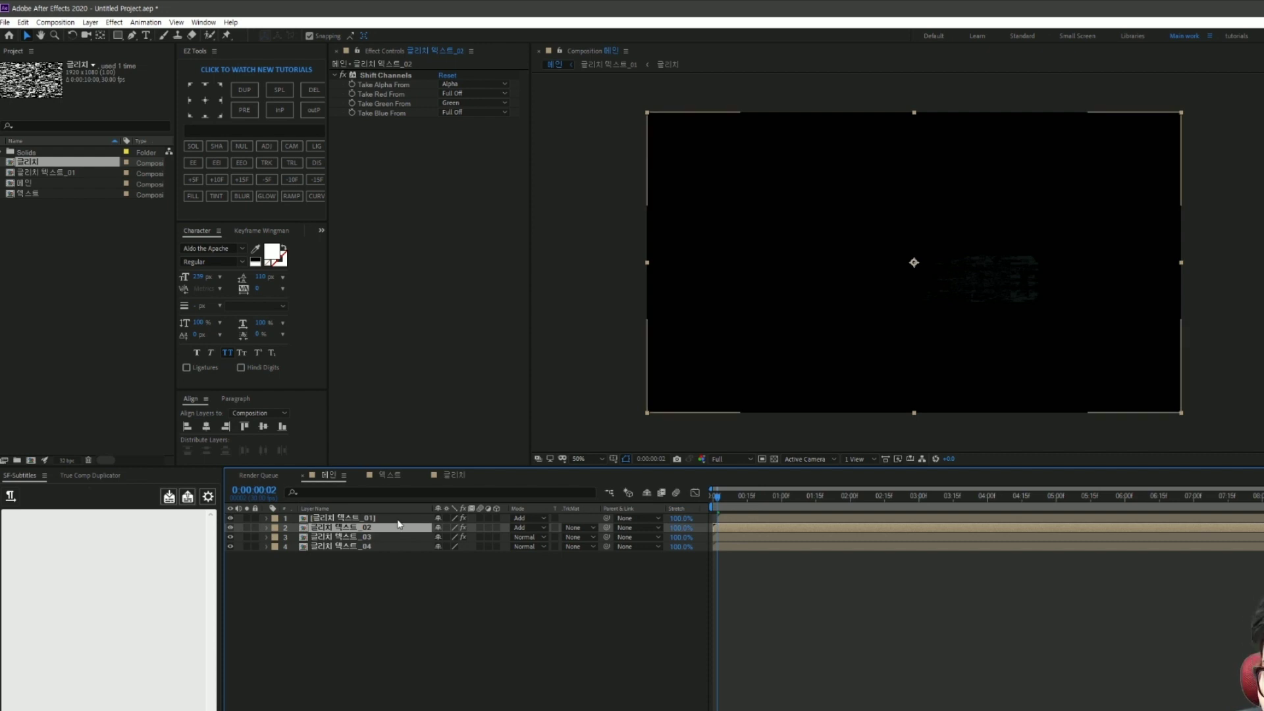
{"action": "key", "text": "Page_Down"}
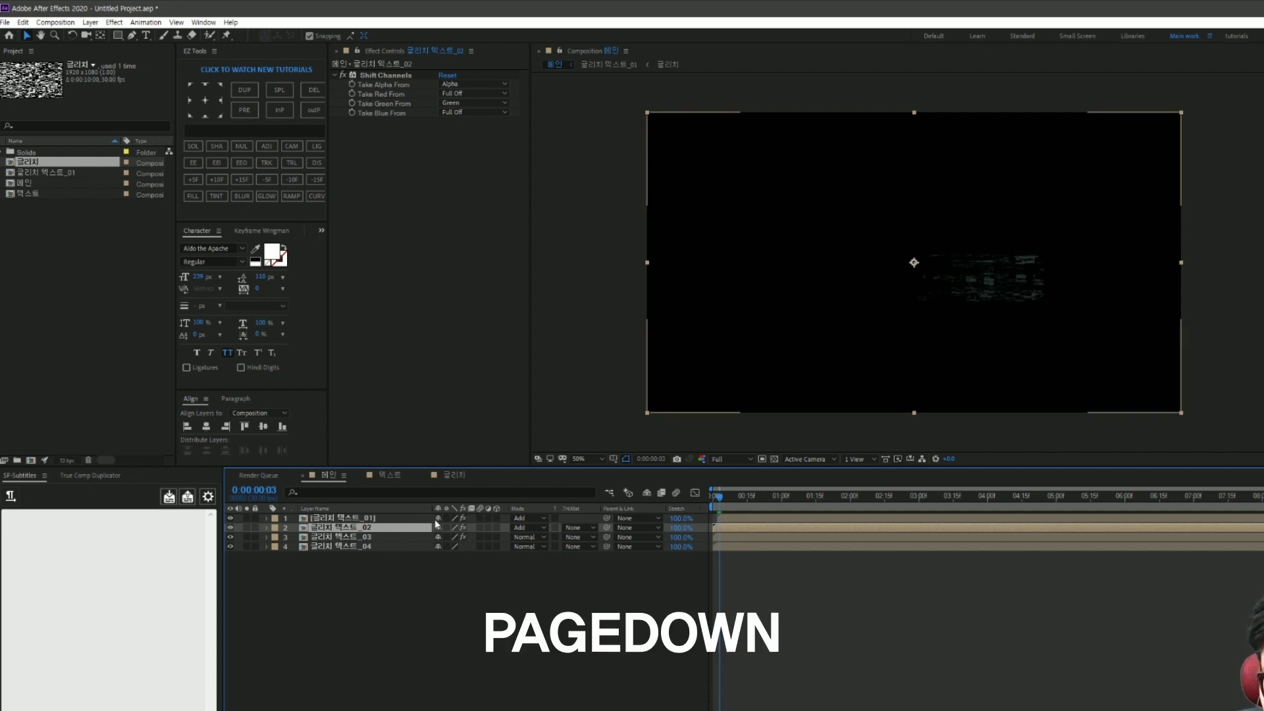
{"action": "key", "text": "Page_Up"}
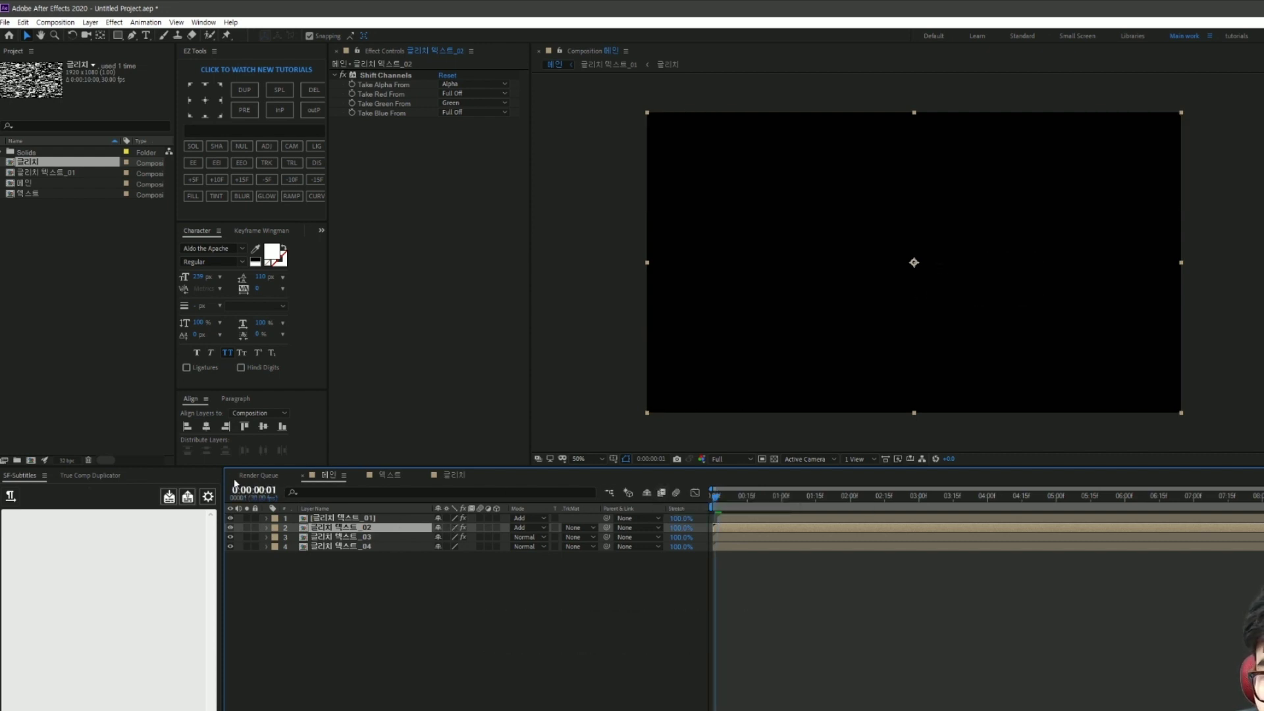
{"action": "key", "text": "Page_Up"}
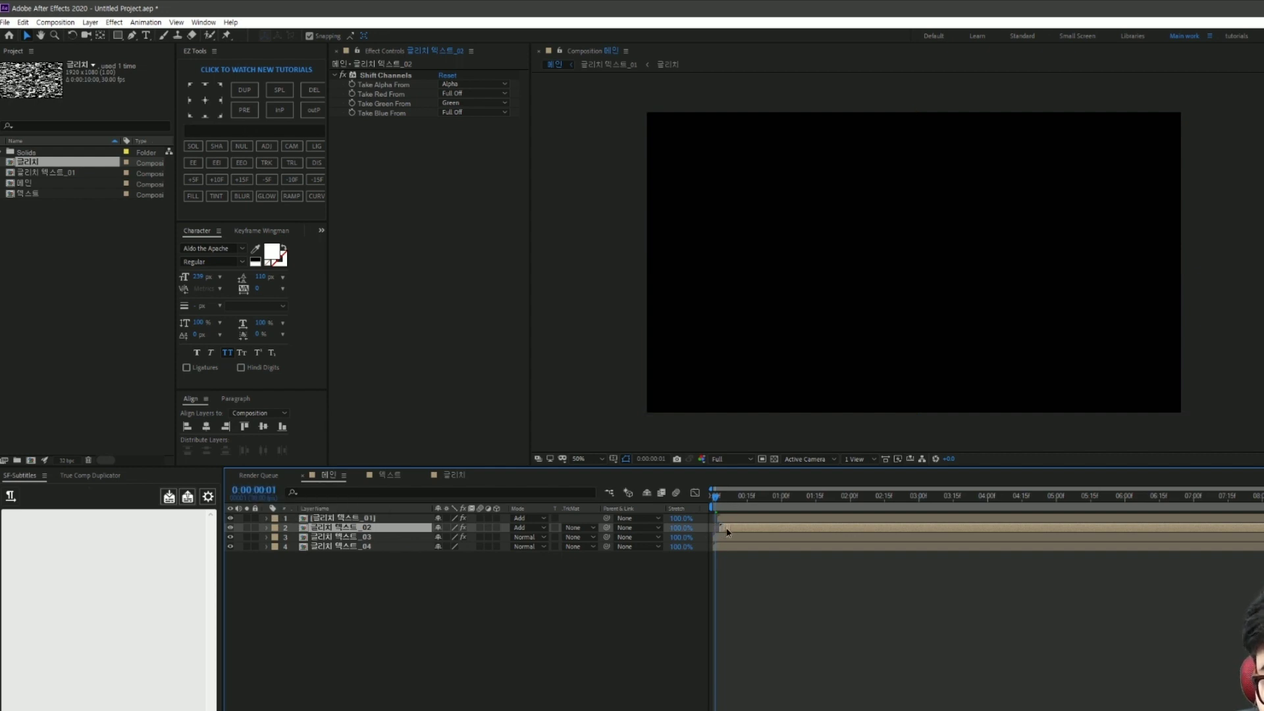
{"action": "left_click", "coordinate": [724, 558]}
{"action": "scroll", "coordinate": [724, 559], "scroll_direction": "up", "scroll_amount": 5}
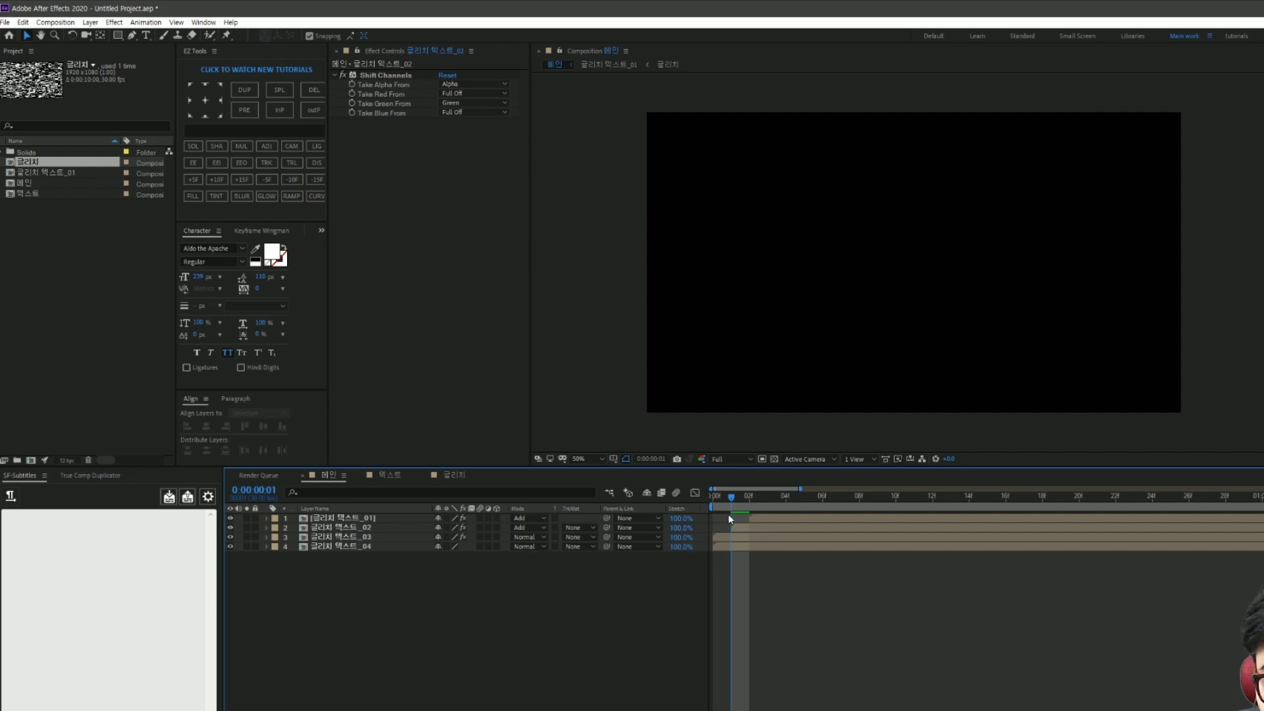
{"action": "key", "text": "space"}
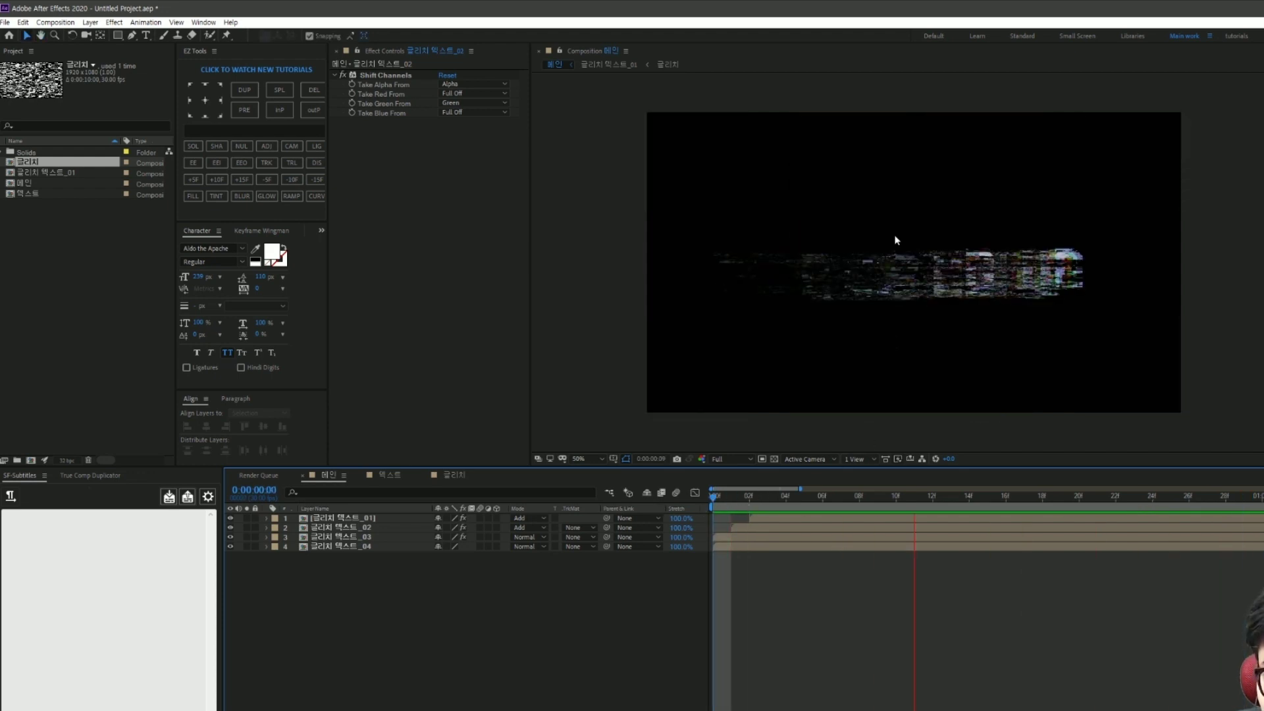
{"action": "scroll", "coordinate": [931, 601], "scroll_direction": "down", "scroll_amount": 3}
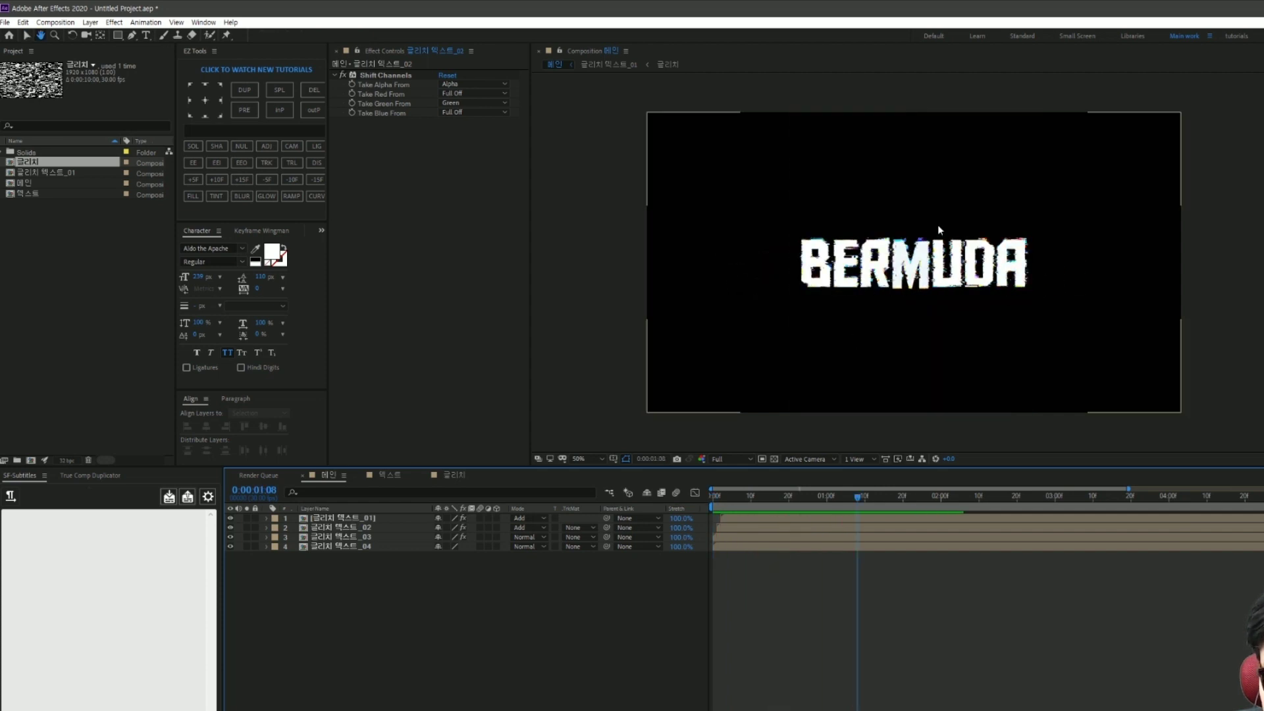
{"action": "key", "text": "space"}
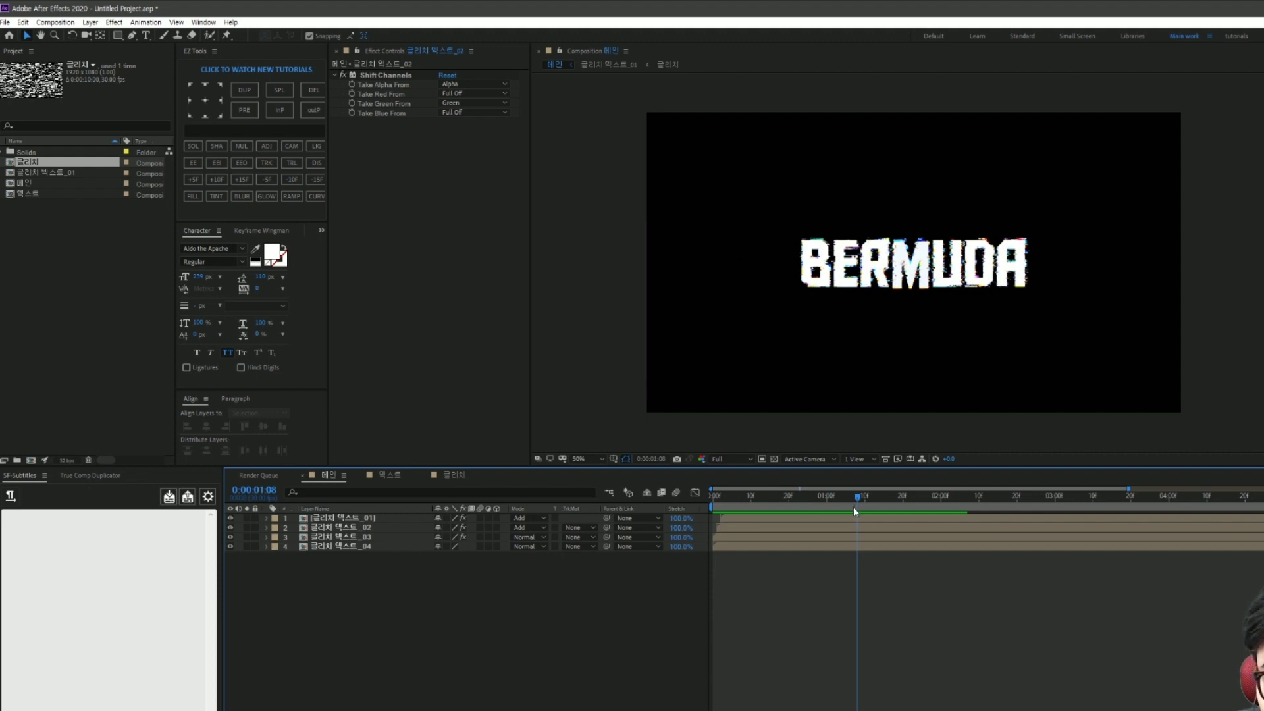
{"action": "left_click_drag", "start_coordinate": [854, 511], "coordinate": [776, 527]}
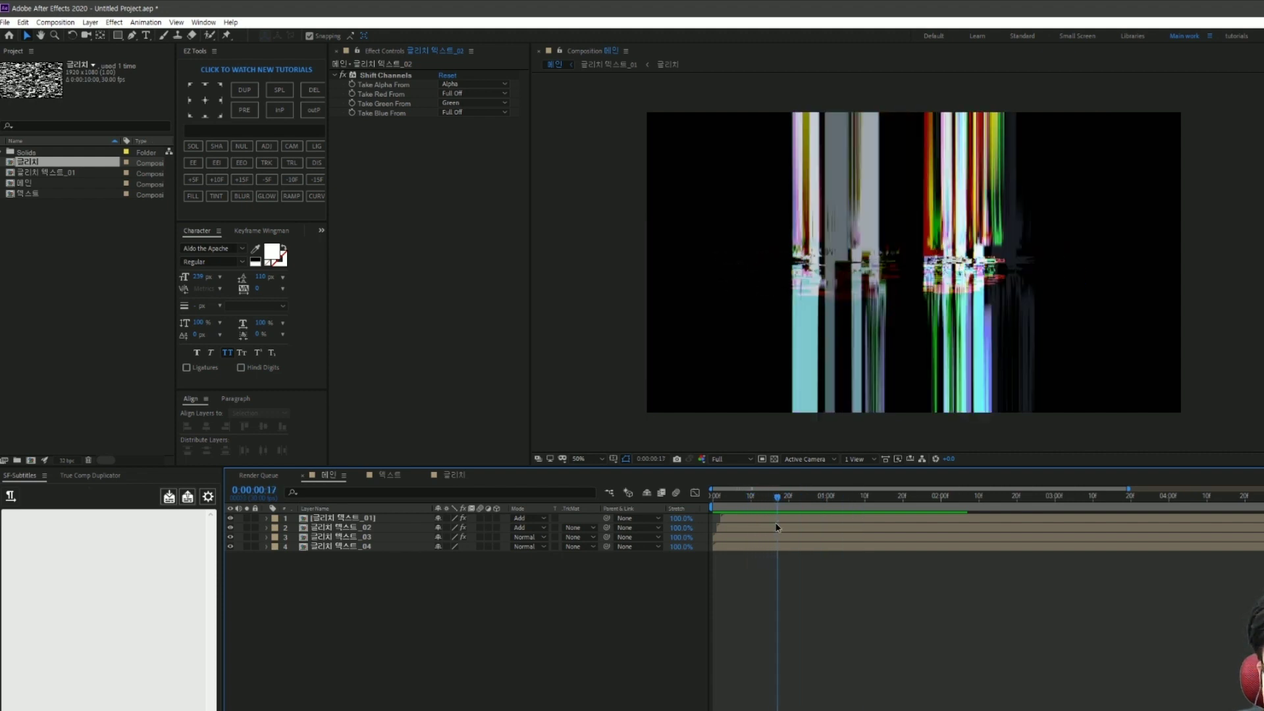
{"action": "left_click_drag", "start_coordinate": [776, 501], "coordinate": [788, 519]}
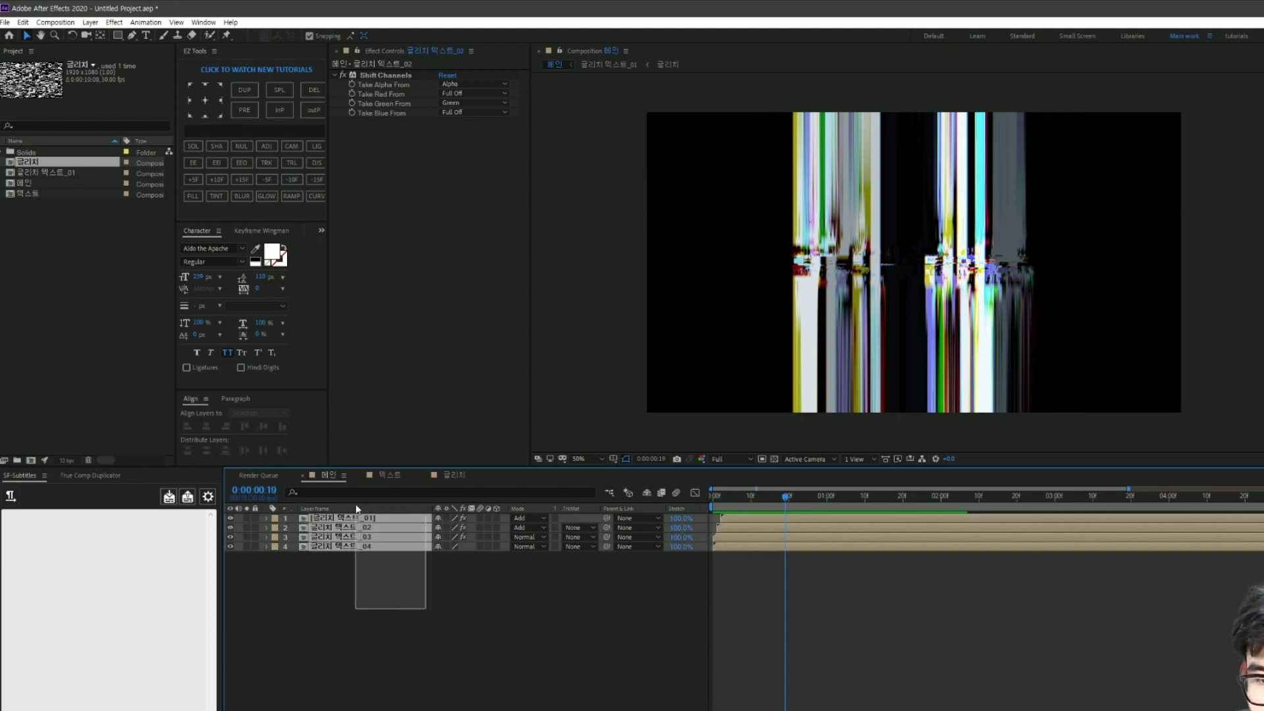
Step: Pre-compose all four glitch text layers into a new composition named RGB
{"action": "left_click_drag", "start_coordinate": [408, 594], "coordinate": [355, 516]}
{"action": "right_click", "coordinate": [368, 534]}
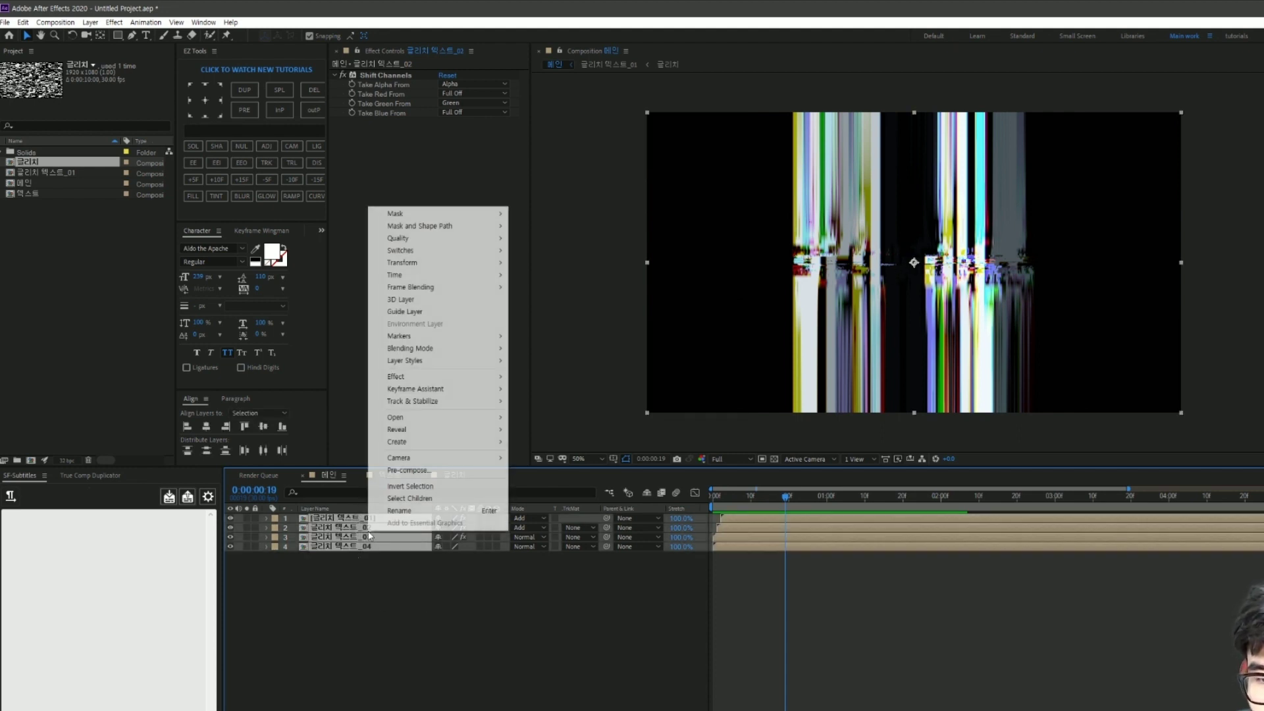
{"action": "left_click", "coordinate": [416, 469]}
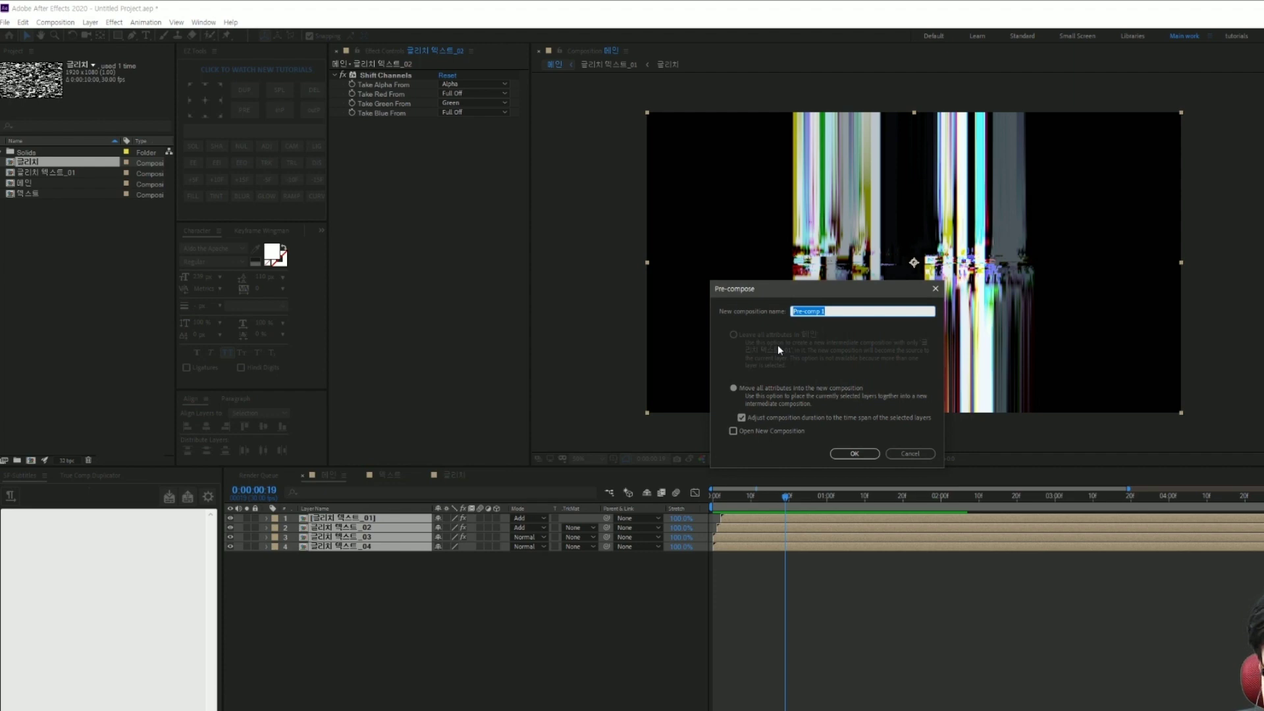
{"action": "key", "text": "BackSpace"}
{"action": "type", "text": "RGB"}
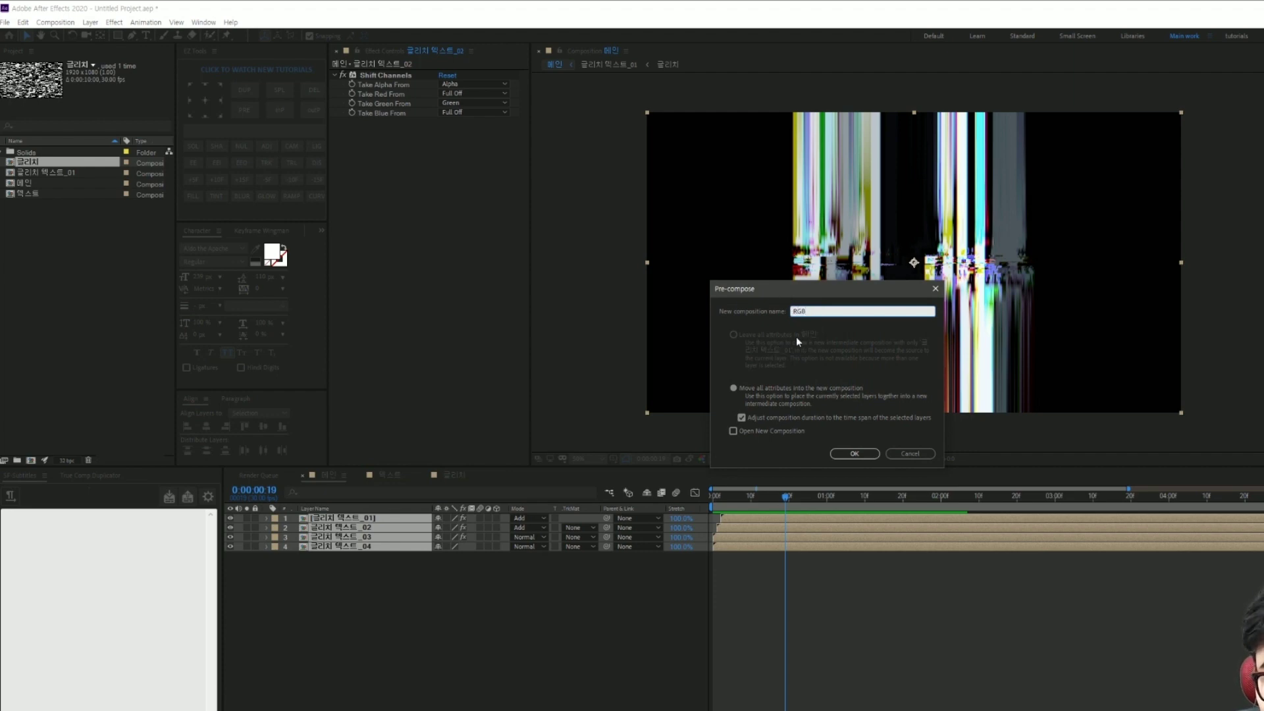
{"action": "left_click", "coordinate": [858, 454]}
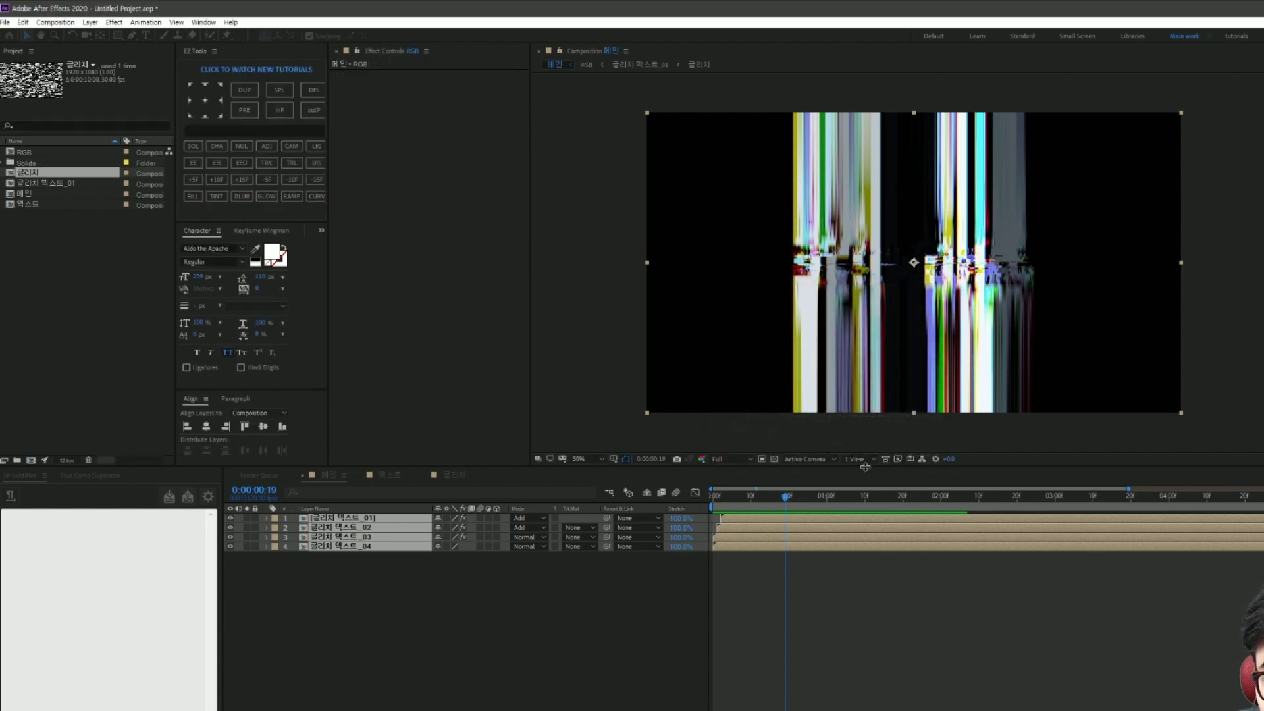
Step: Duplicate the RGB layer twice and rename the top copy RGB_01
{"action": "left_click", "coordinate": [310, 520]}
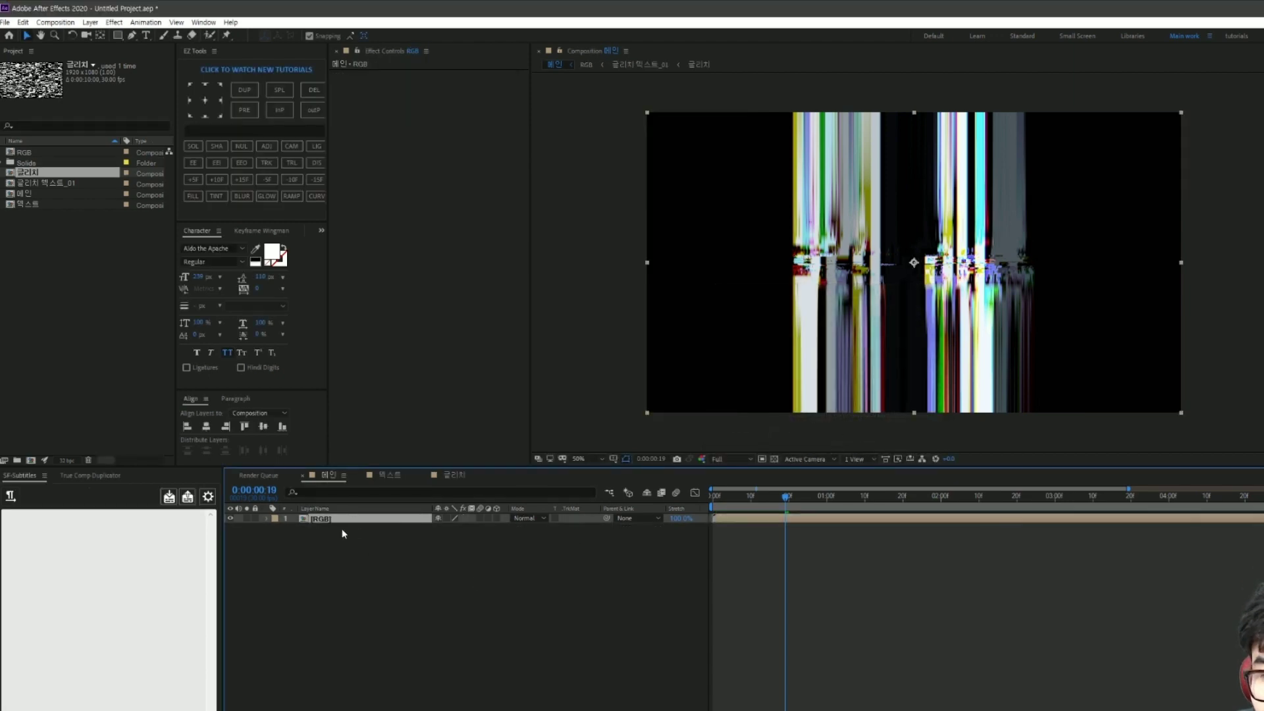
{"action": "key", "text": "ctrl+d"}
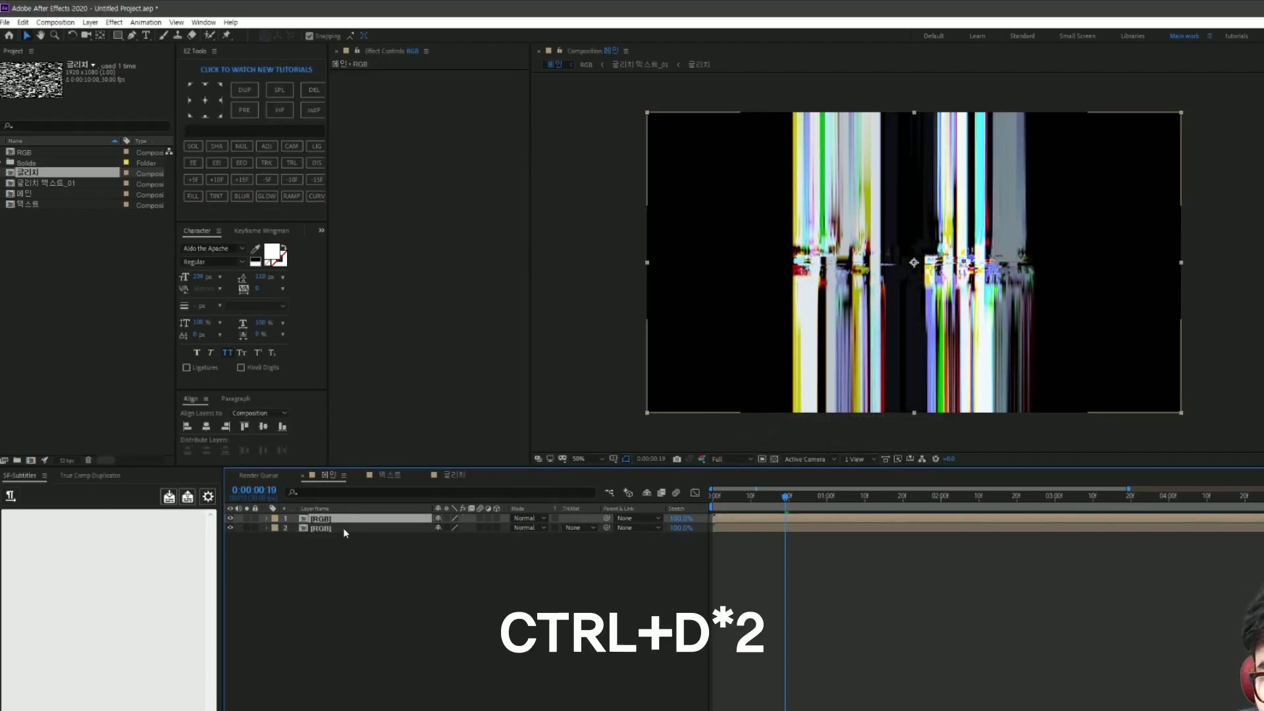
{"action": "key", "text": "ctrl+d"}
{"action": "left_click", "coordinate": [383, 568]}
{"action": "left_click", "coordinate": [363, 520]}
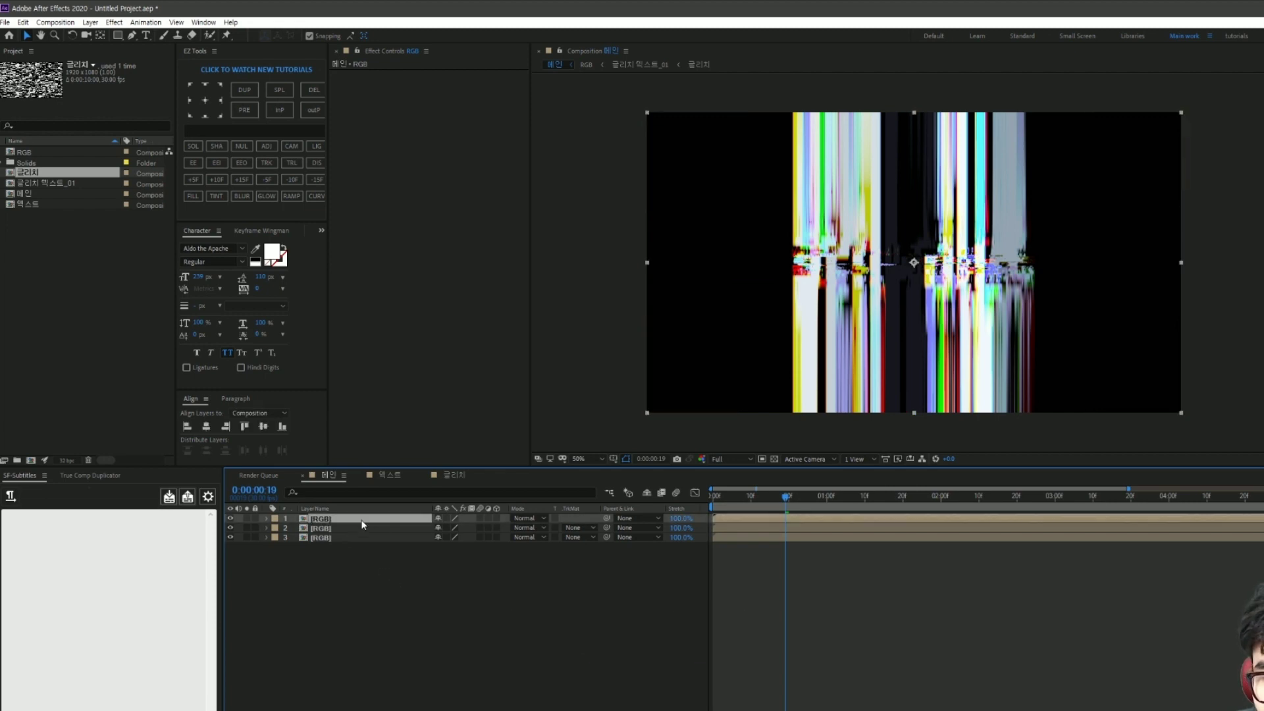
{"action": "key", "text": "Return"}
{"action": "type", "text": "01"}
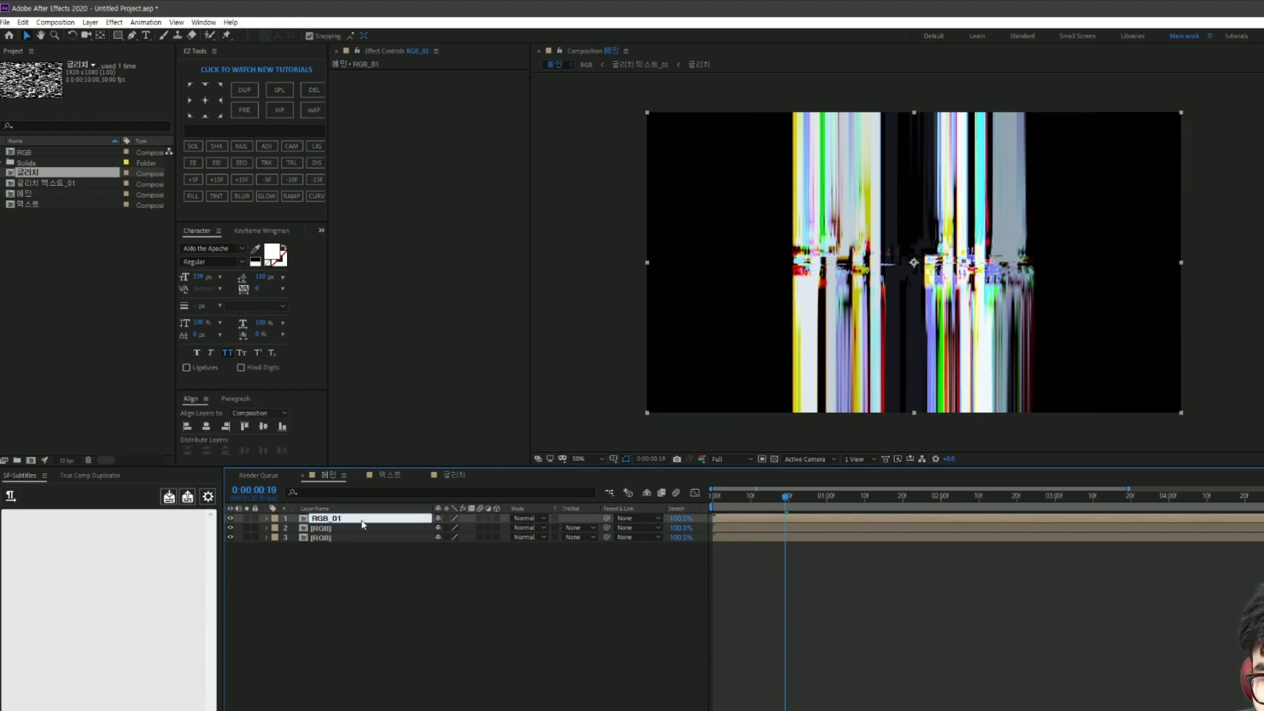
{"action": "key", "text": "Return"}
Step: Rename the other two RGB copies to RGB_02 and RGB_03
{"action": "left_click", "coordinate": [359, 524]}
{"action": "key", "text": "Return"}
{"action": "key", "text": "Right"}
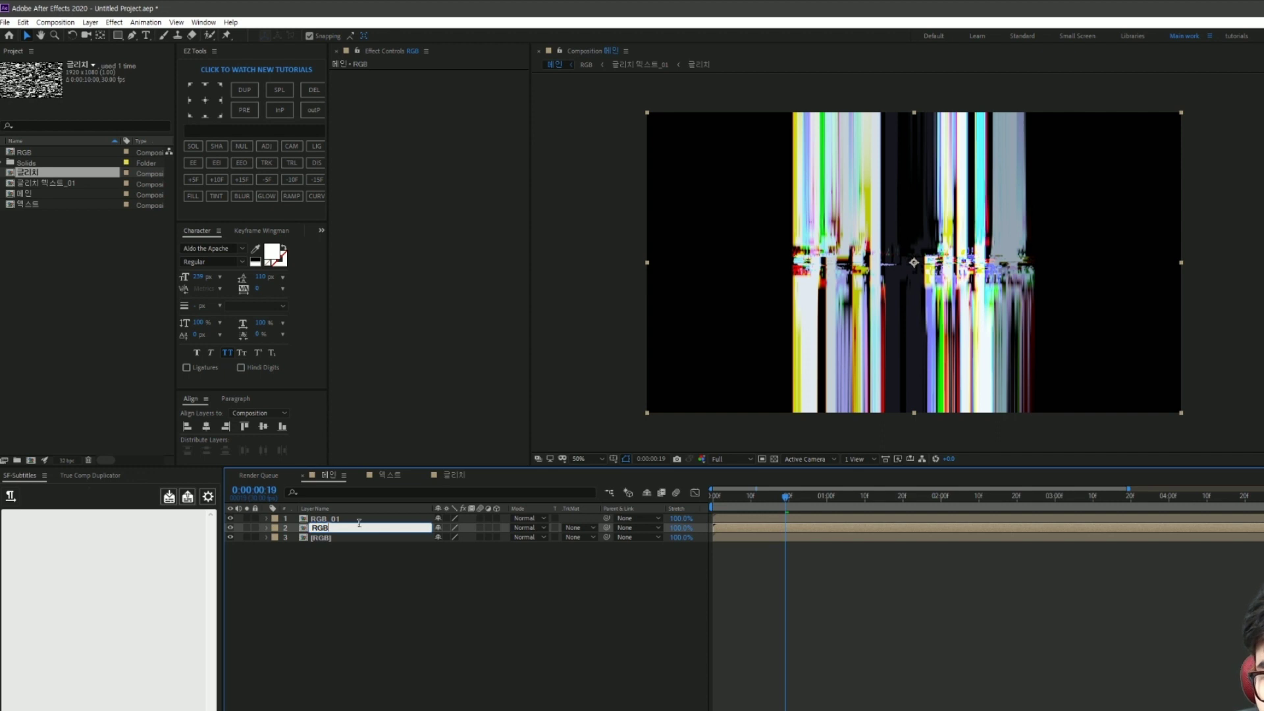
{"action": "type", "text": "_02"}
{"action": "key", "text": "Return"}
{"action": "left_click", "coordinate": [365, 538]}
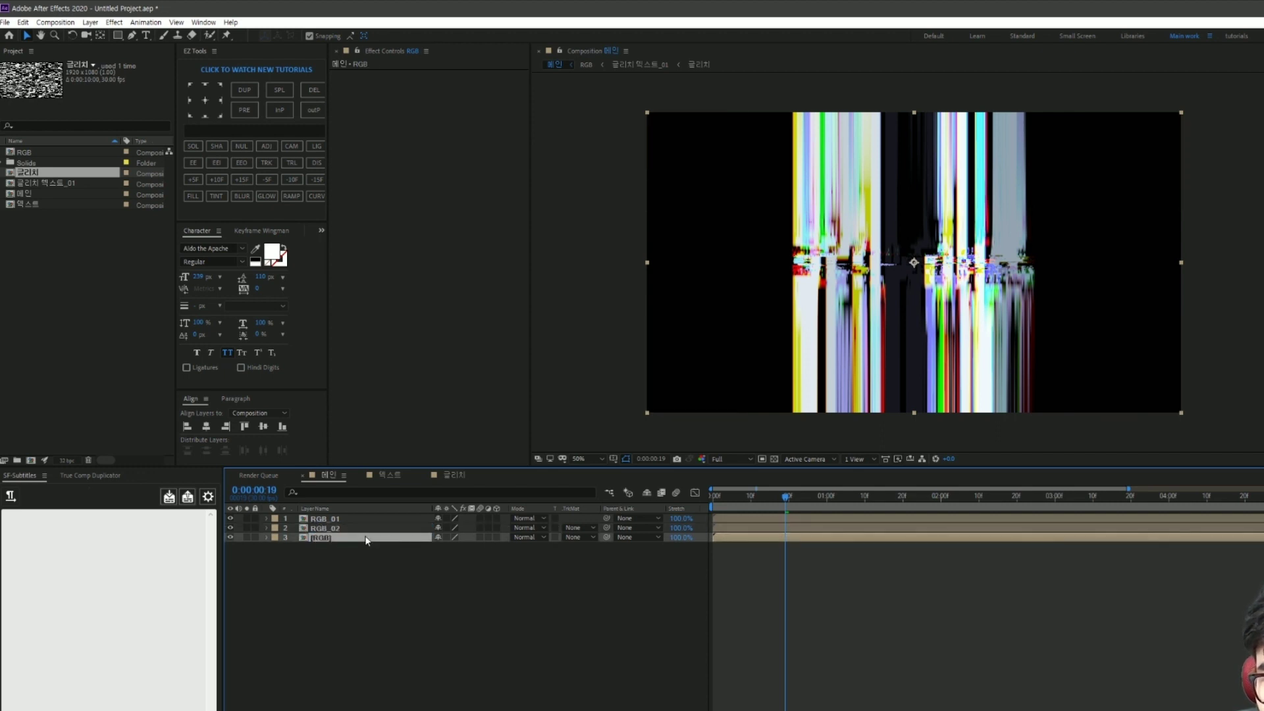
{"action": "key", "text": "Return"}
{"action": "type", "text": "03"}
{"action": "key", "text": "Return"}
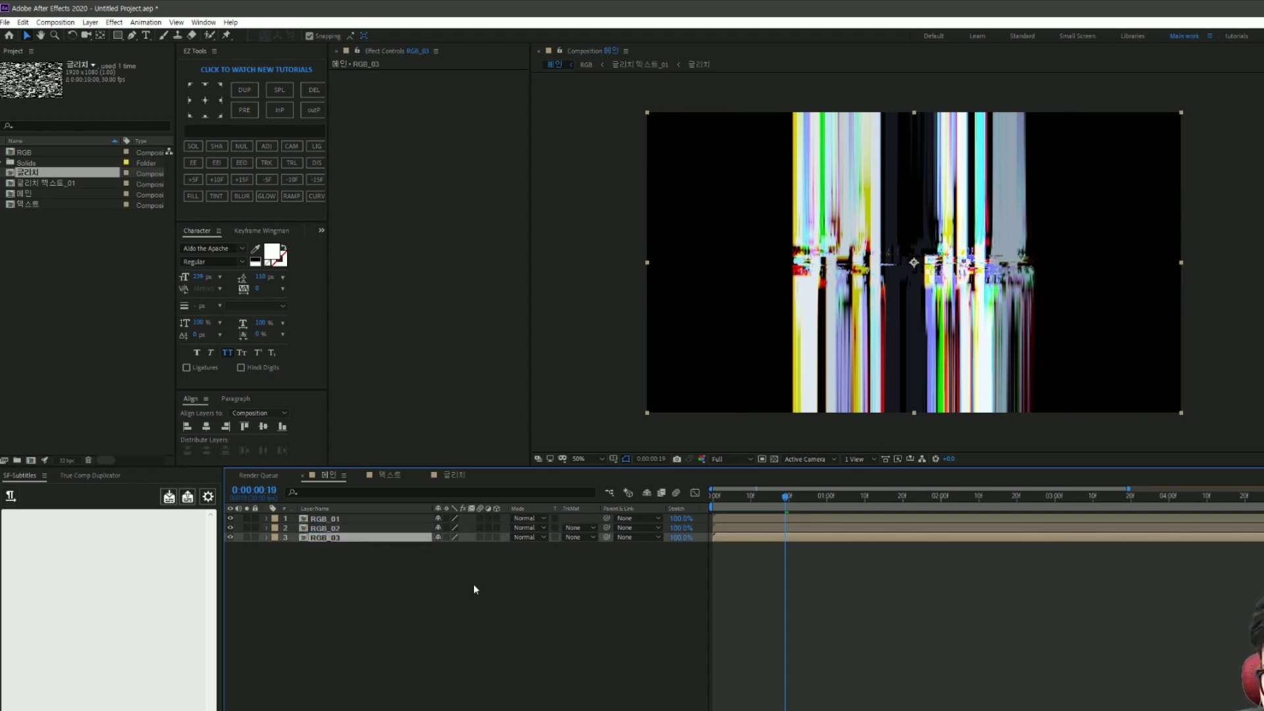
{"action": "left_click", "coordinate": [474, 584]}
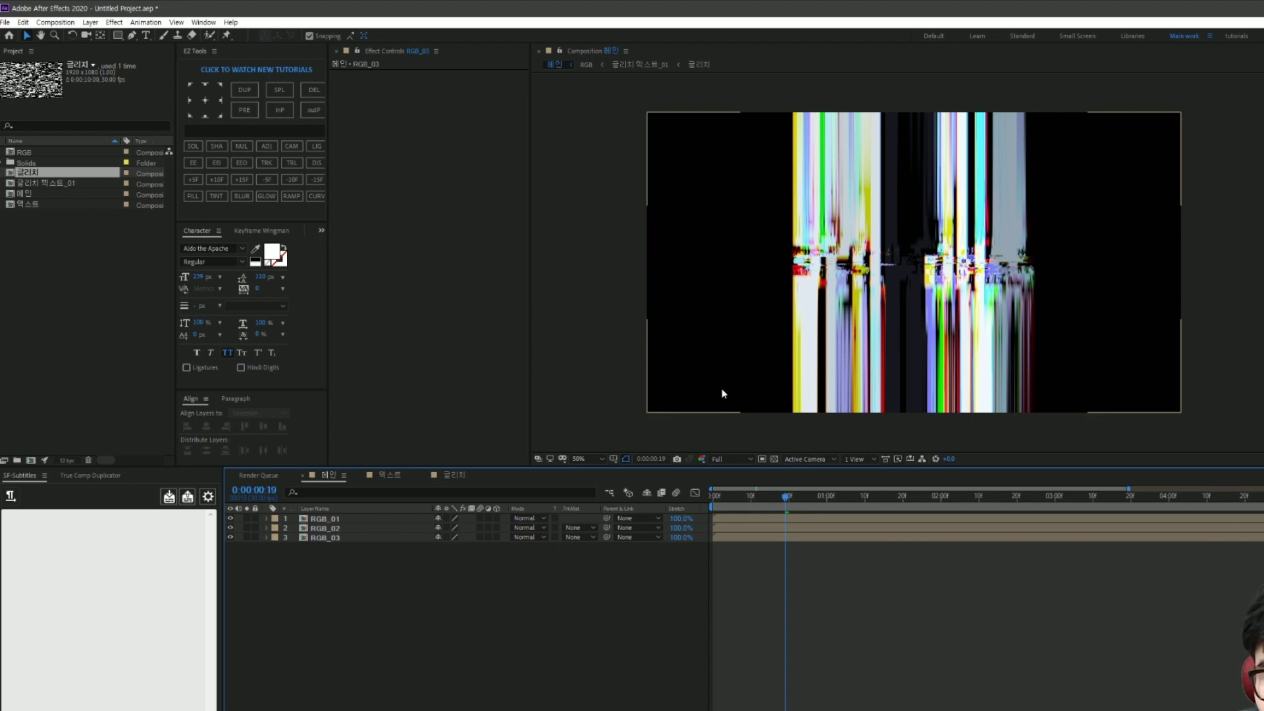
Step: Draw rectangular strip masks on RGB_01 (right), RGB_02 (centre) and RGB_03 (left, then widened)
{"action": "left_click", "coordinate": [355, 519]}
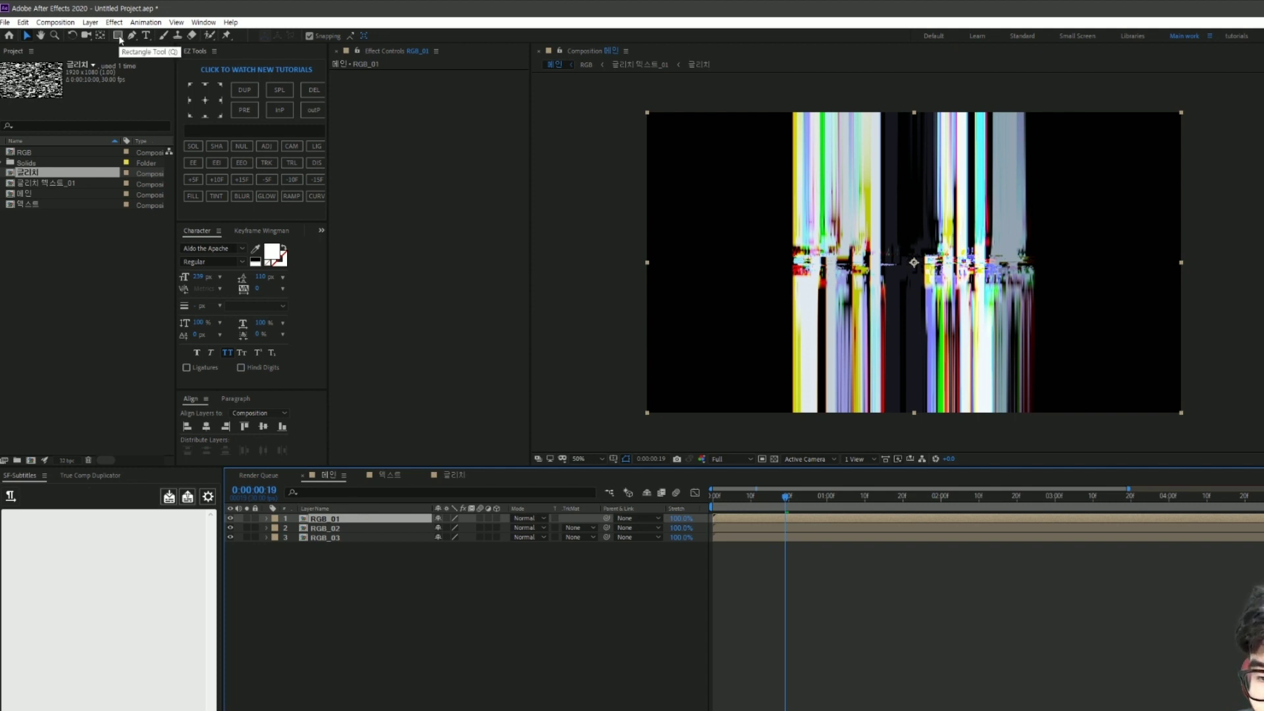
{"action": "left_click", "coordinate": [119, 36]}
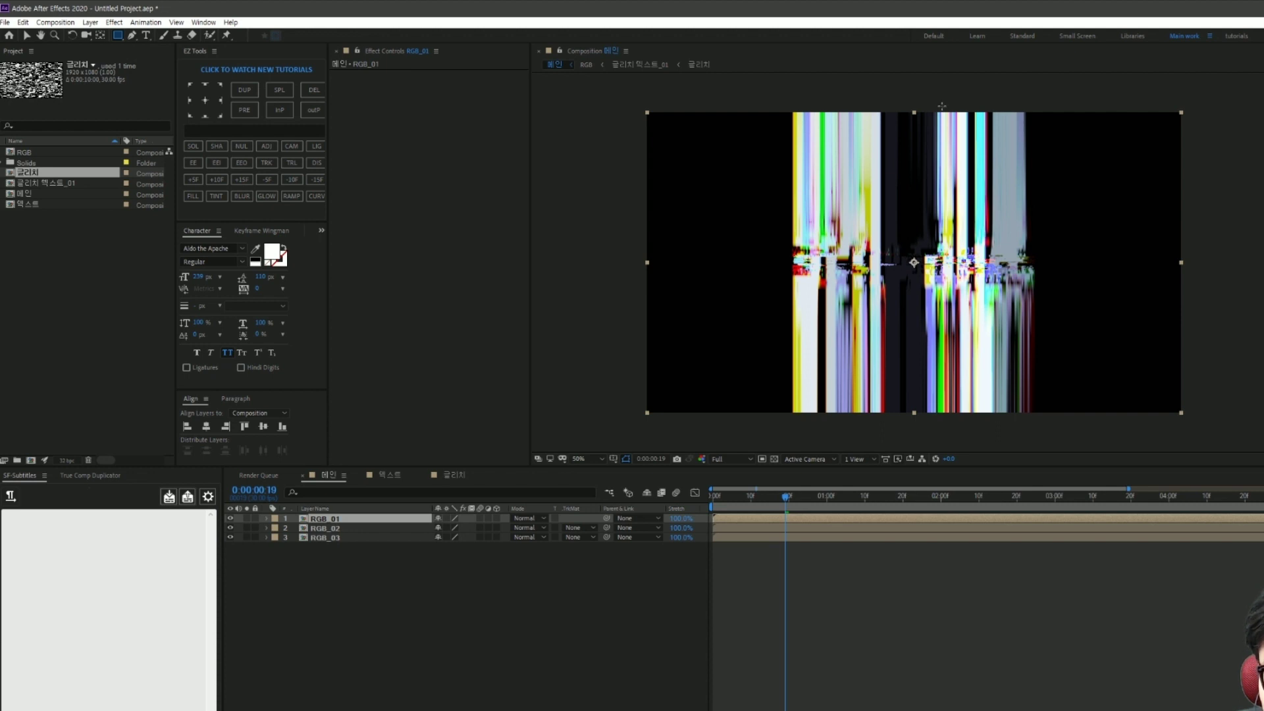
{"action": "left_click_drag", "start_coordinate": [939, 104], "coordinate": [1197, 426]}
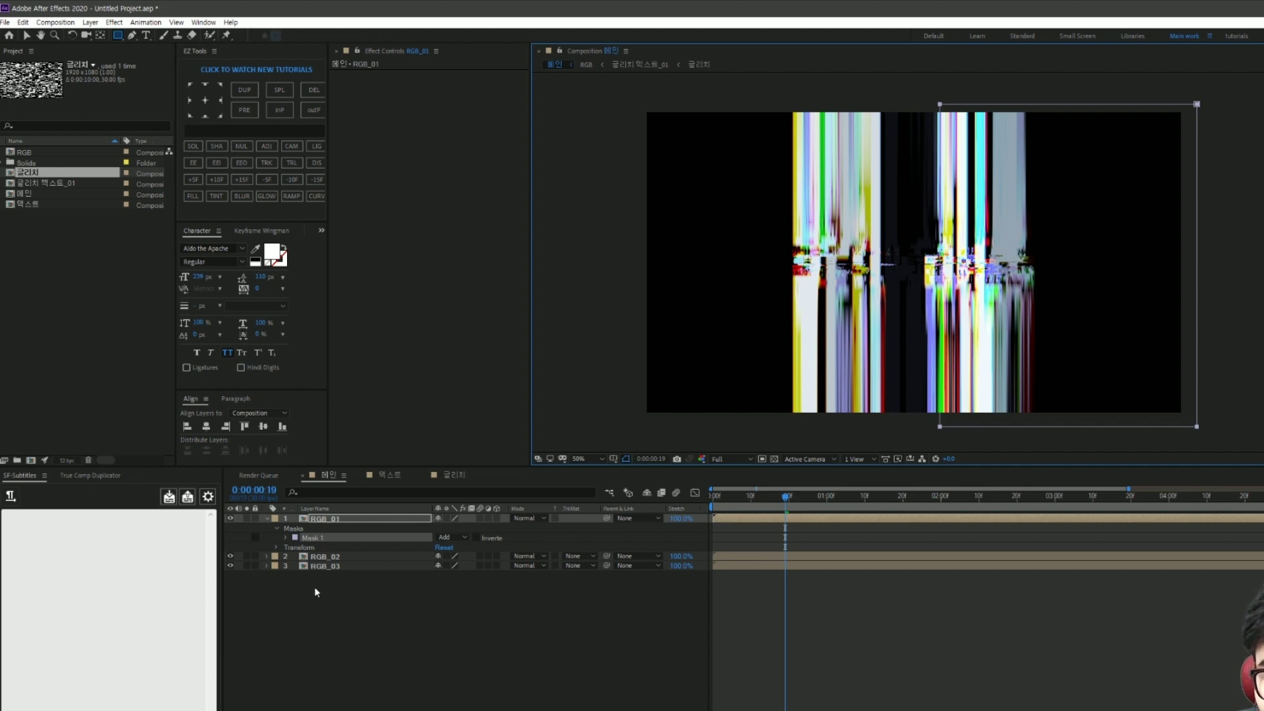
{"action": "left_click", "coordinate": [339, 559]}
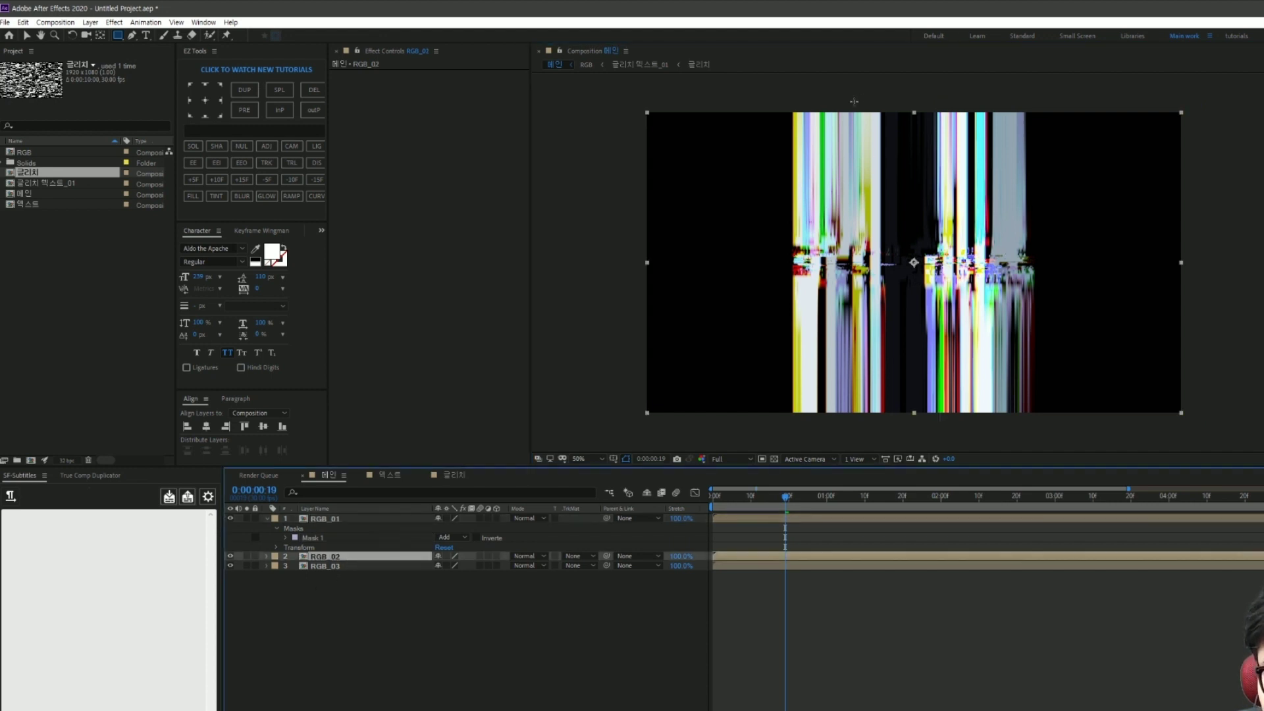
{"action": "left_click_drag", "start_coordinate": [849, 98], "coordinate": [973, 444]}
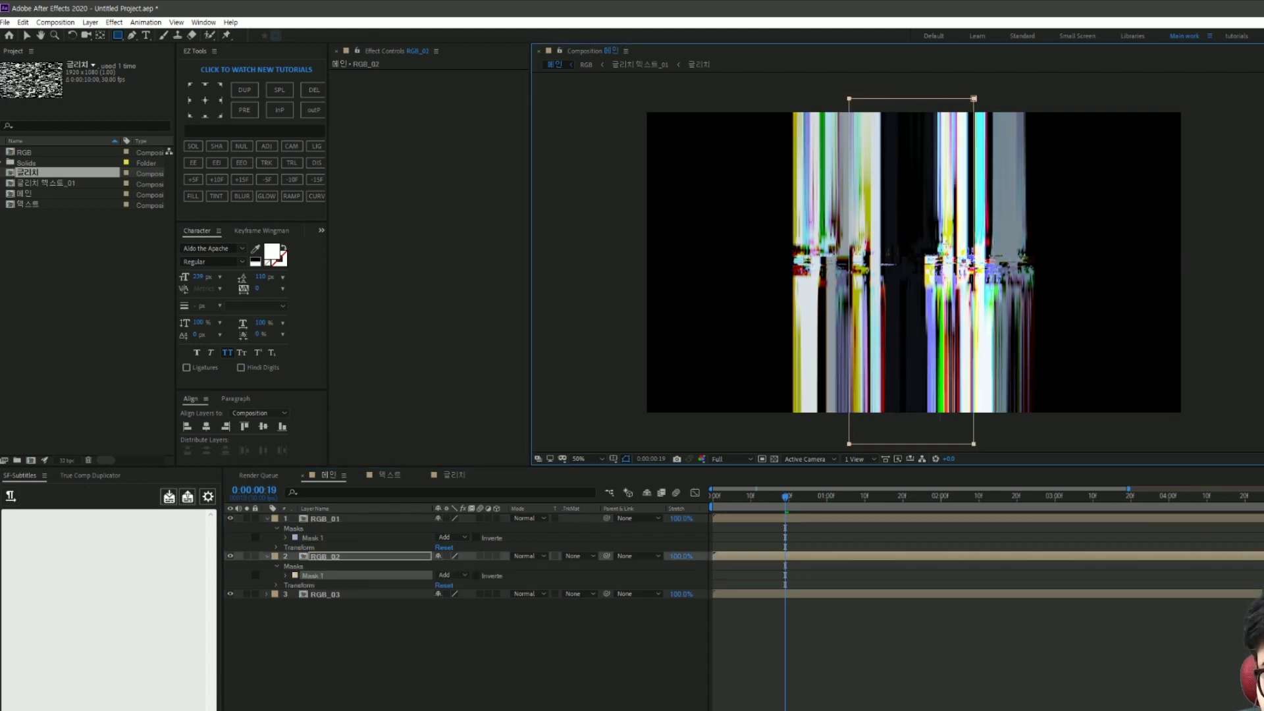
{"action": "left_click", "coordinate": [317, 595]}
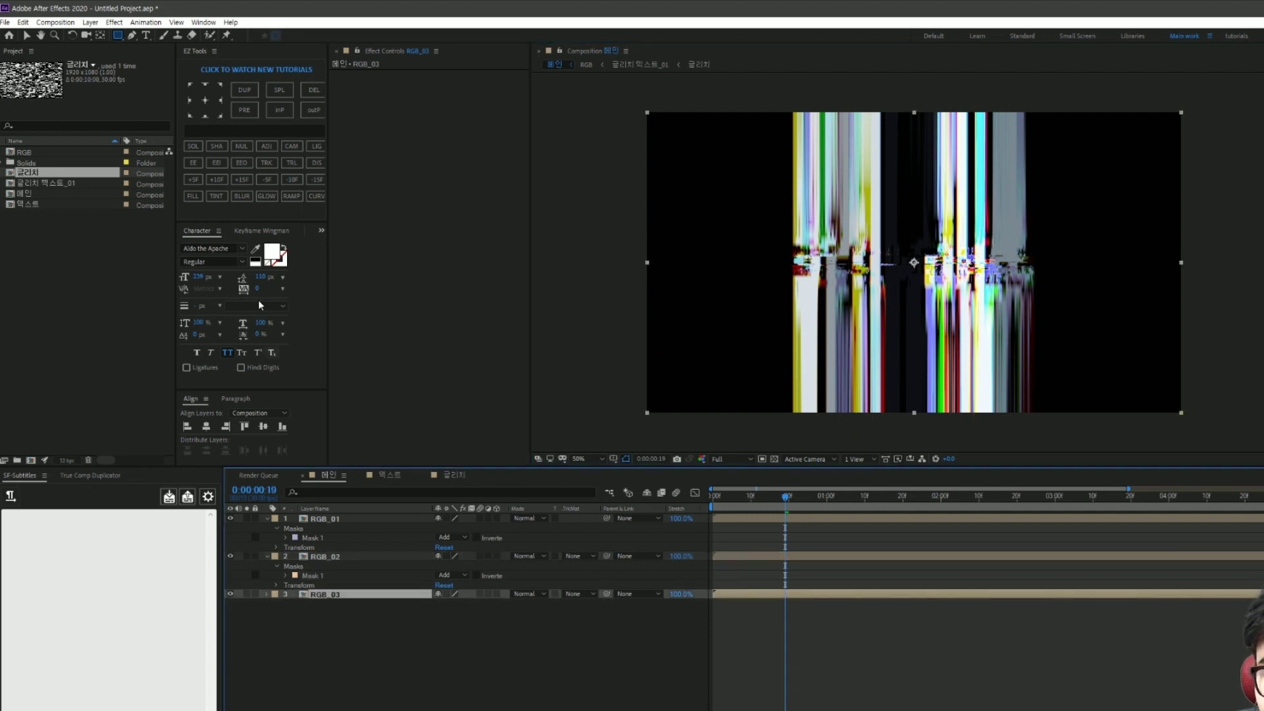
{"action": "left_click_drag", "start_coordinate": [629, 99], "coordinate": [830, 427]}
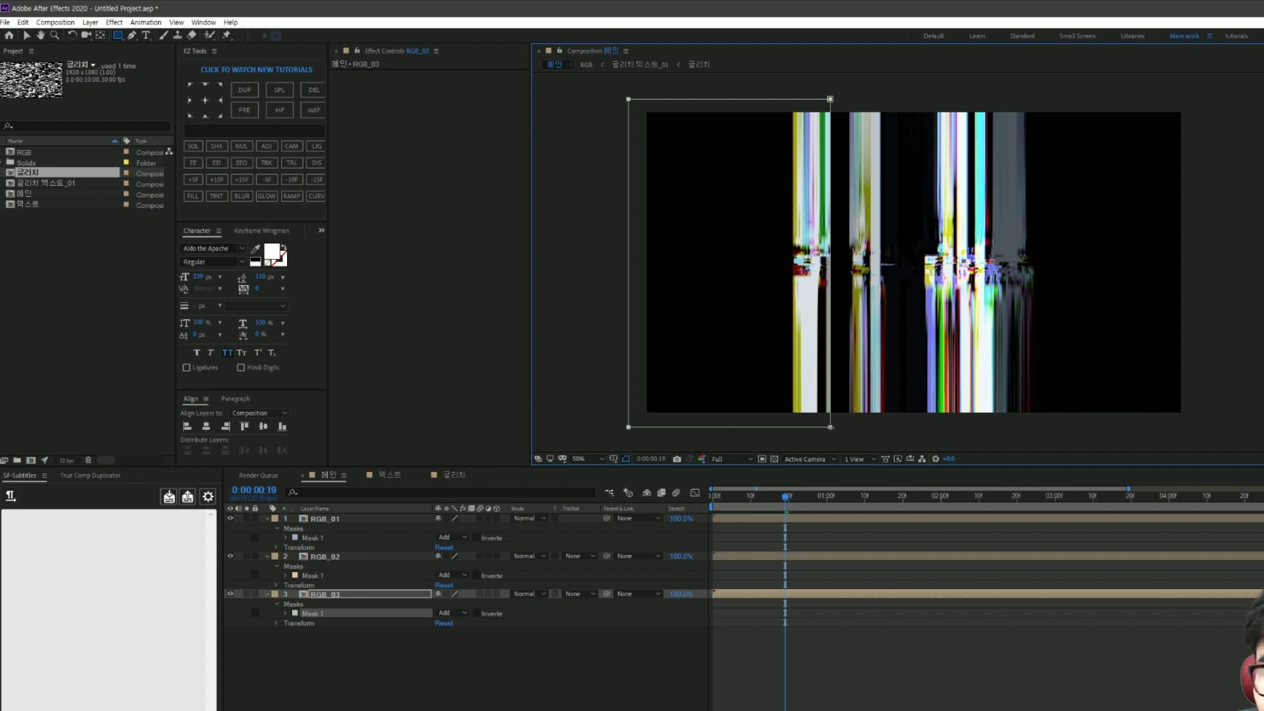
{"action": "left_click_drag", "start_coordinate": [830, 427], "coordinate": [857, 434]}
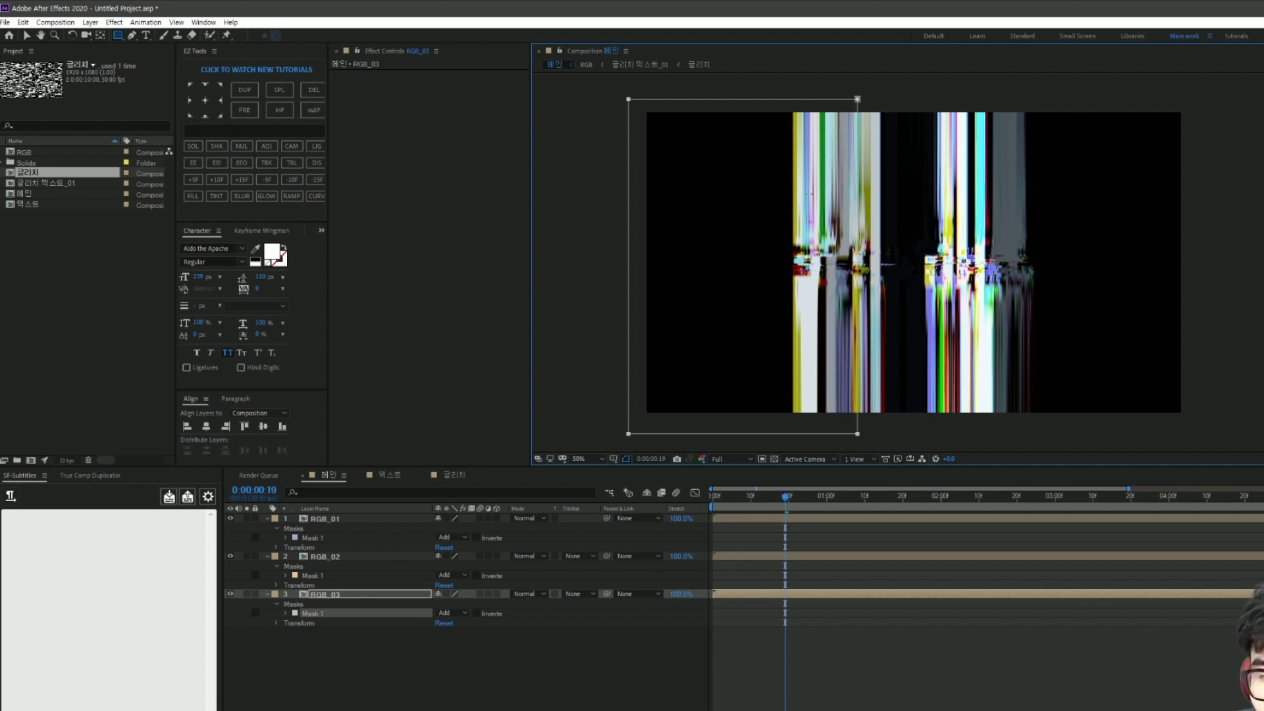
{"action": "left_click", "coordinate": [922, 668]}
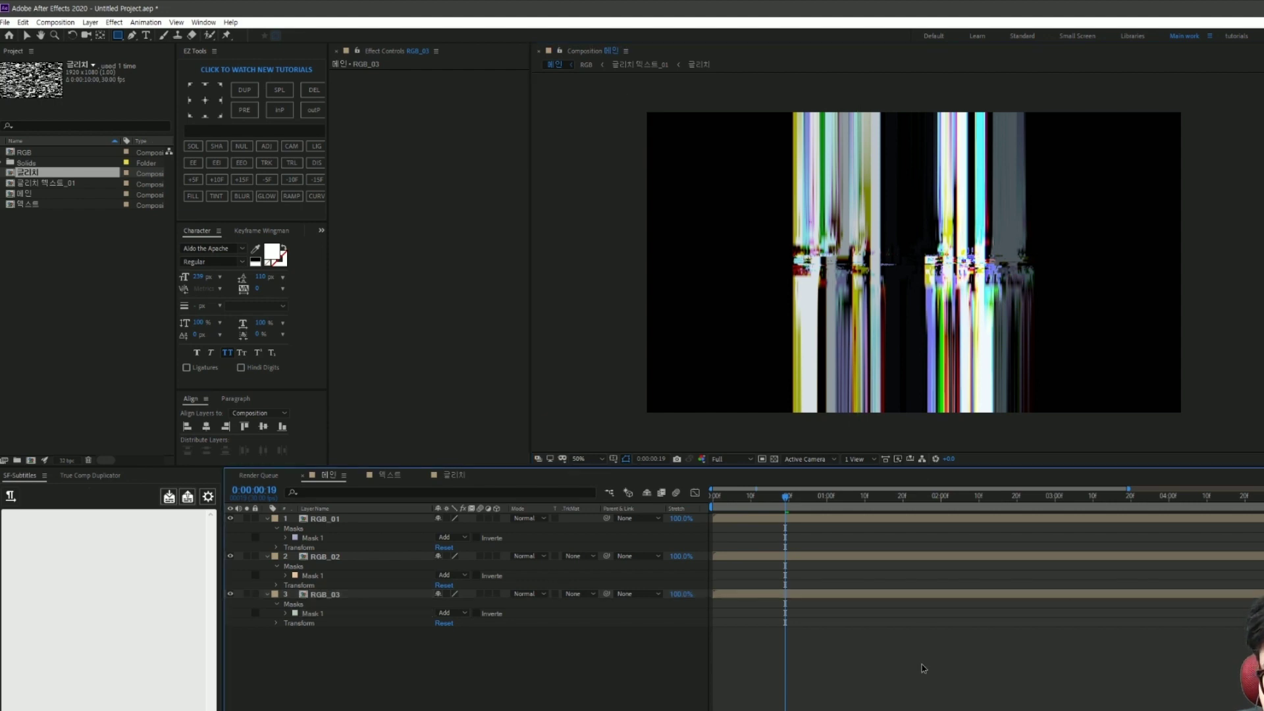
{"action": "left_click", "coordinate": [758, 501]}
Step: Collapse the RGB layers and shift RGB_02 to start at frame 0:00:00:07
{"action": "key", "text": "space"}
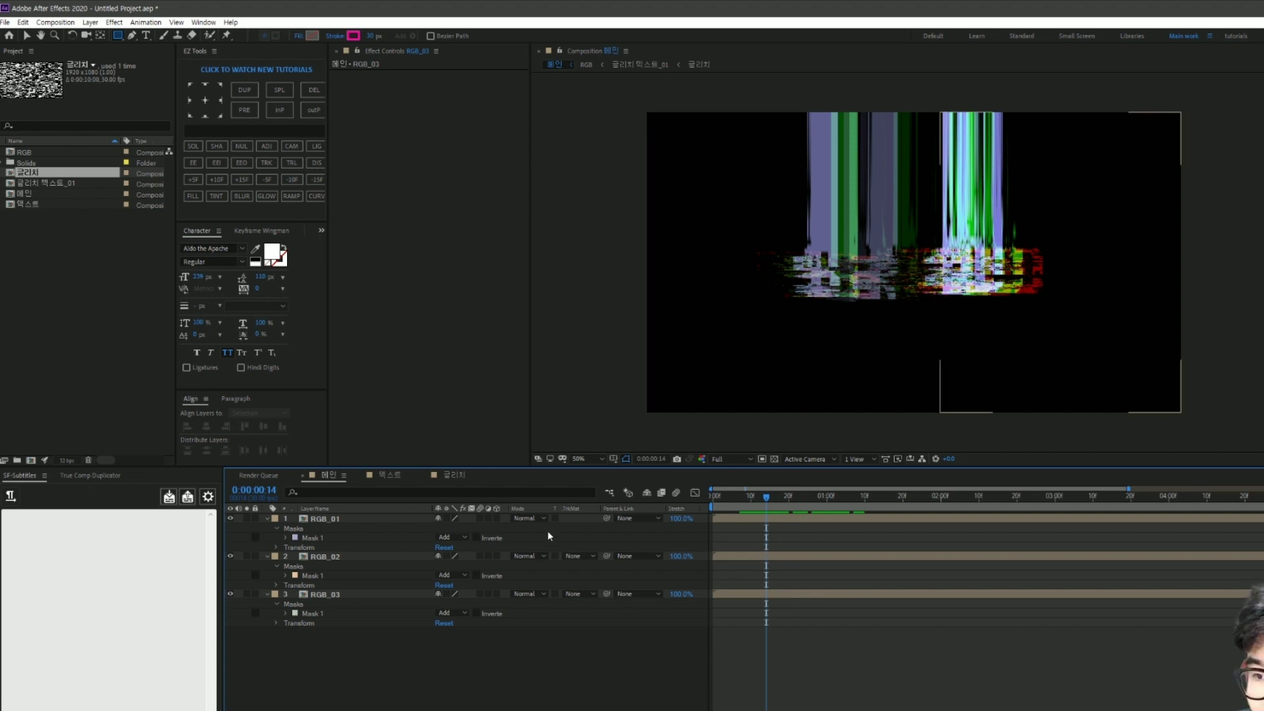
{"action": "left_click", "coordinate": [266, 518]}
{"action": "left_click", "coordinate": [267, 528]}
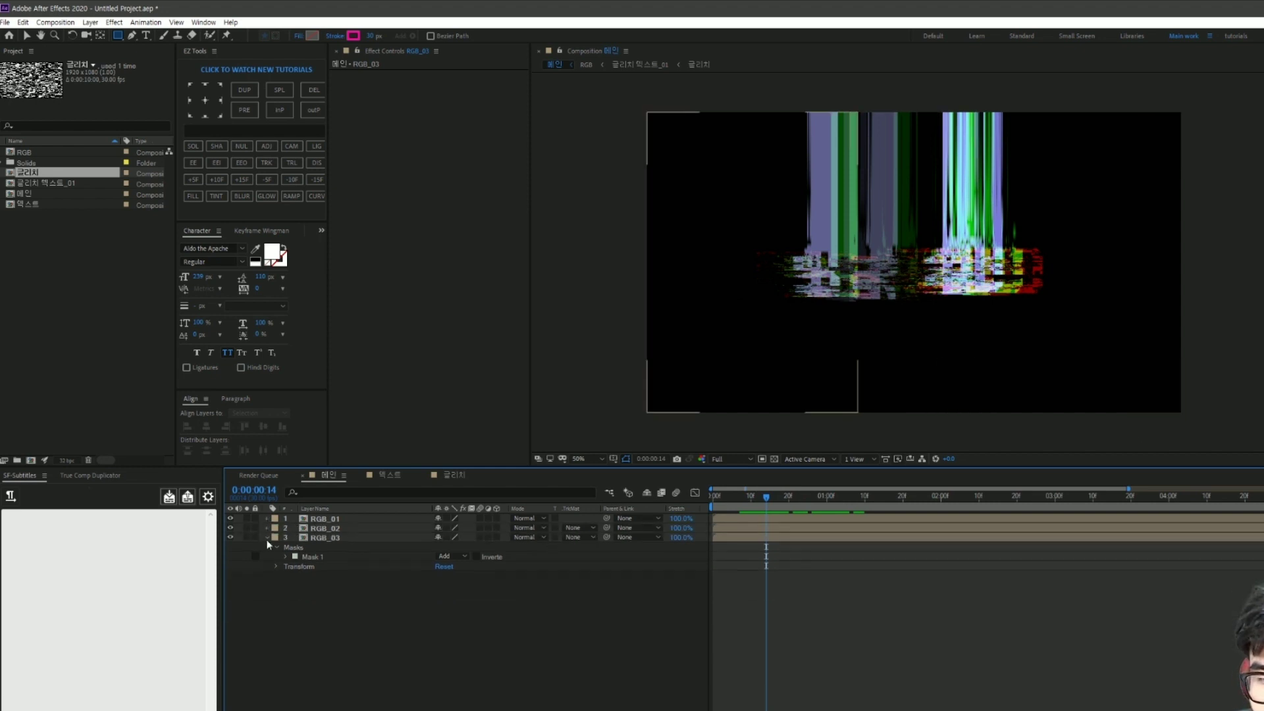
{"action": "left_click", "coordinate": [267, 537]}
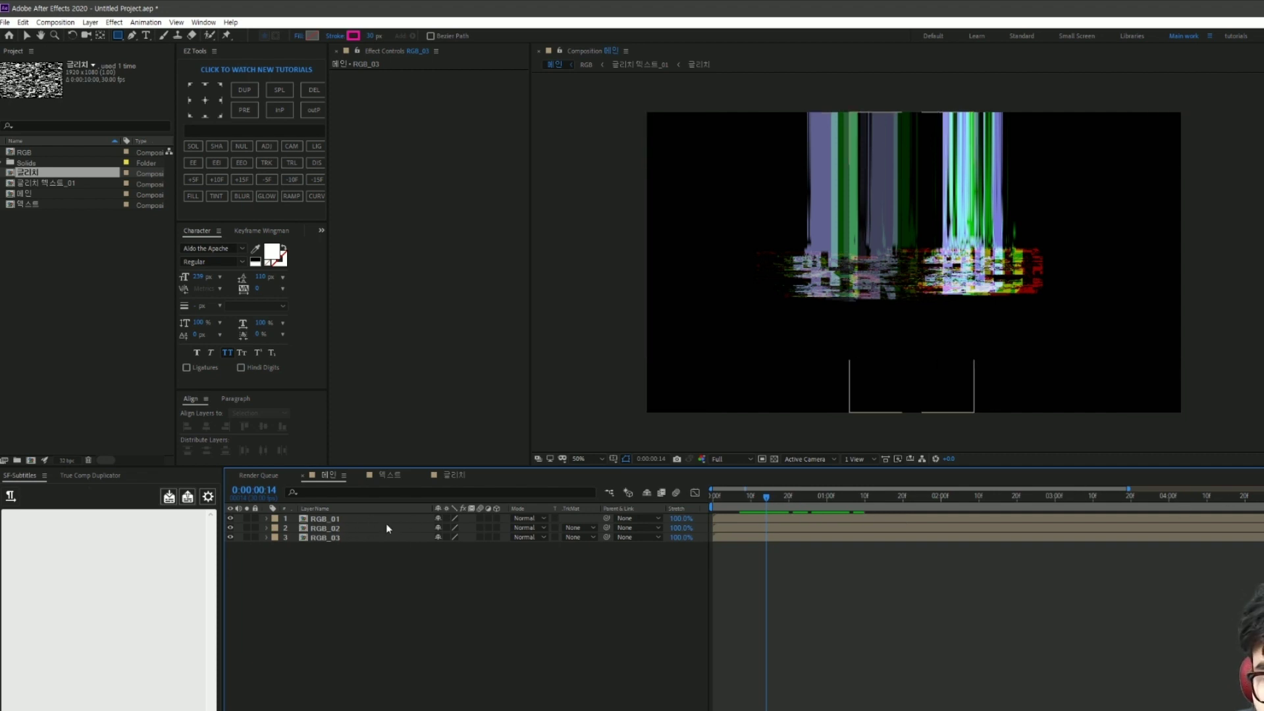
{"action": "left_click_drag", "start_coordinate": [766, 504], "coordinate": [794, 525]}
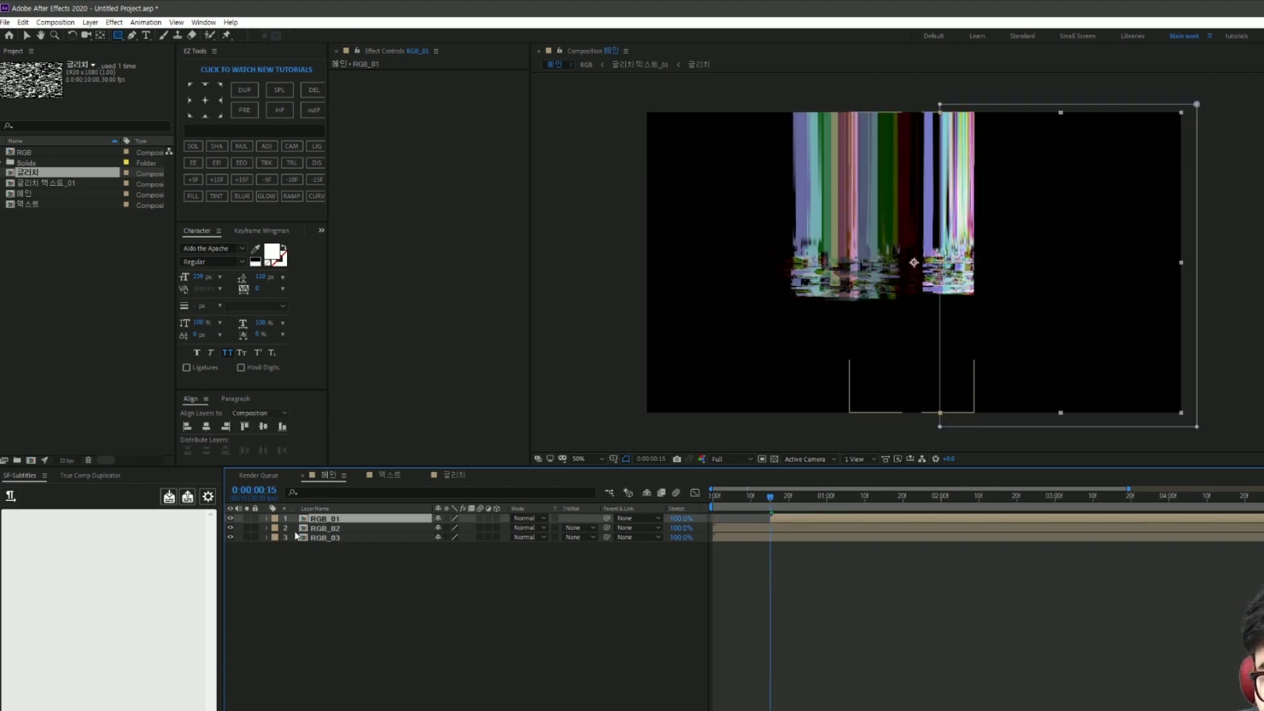
{"action": "left_click", "coordinate": [739, 504]}
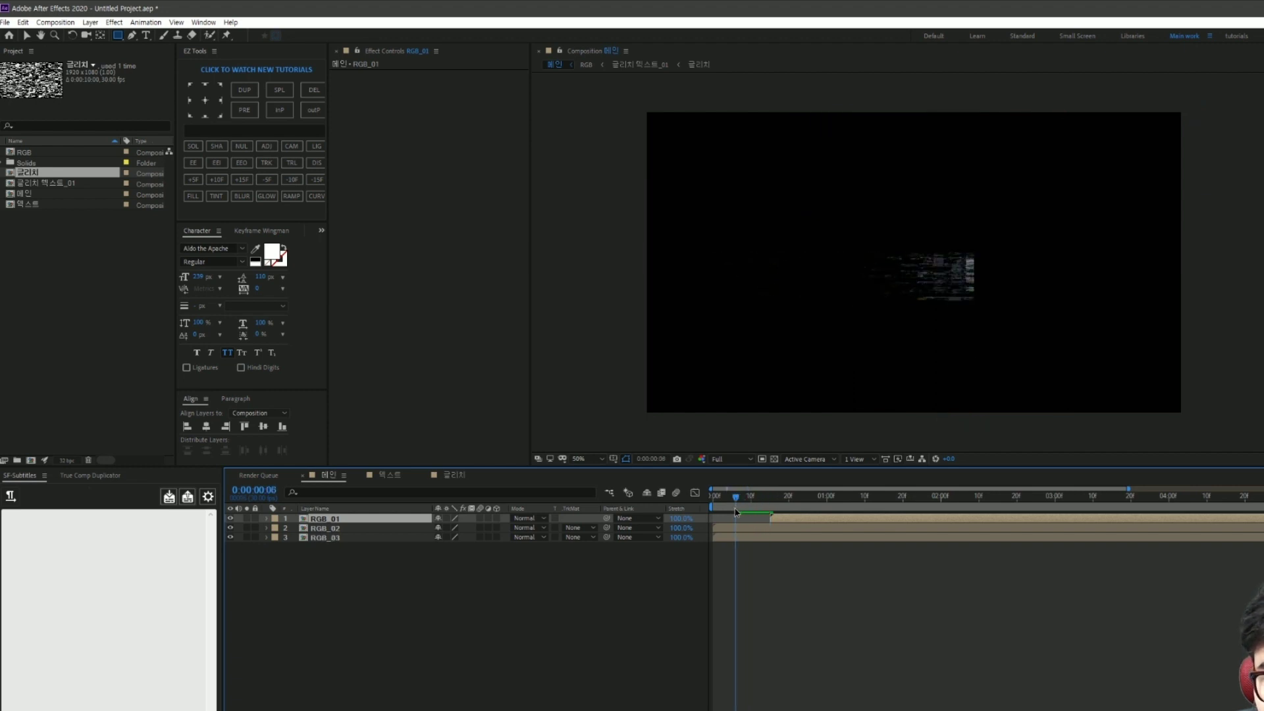
{"action": "left_click_drag", "start_coordinate": [747, 526], "coordinate": [776, 536]}
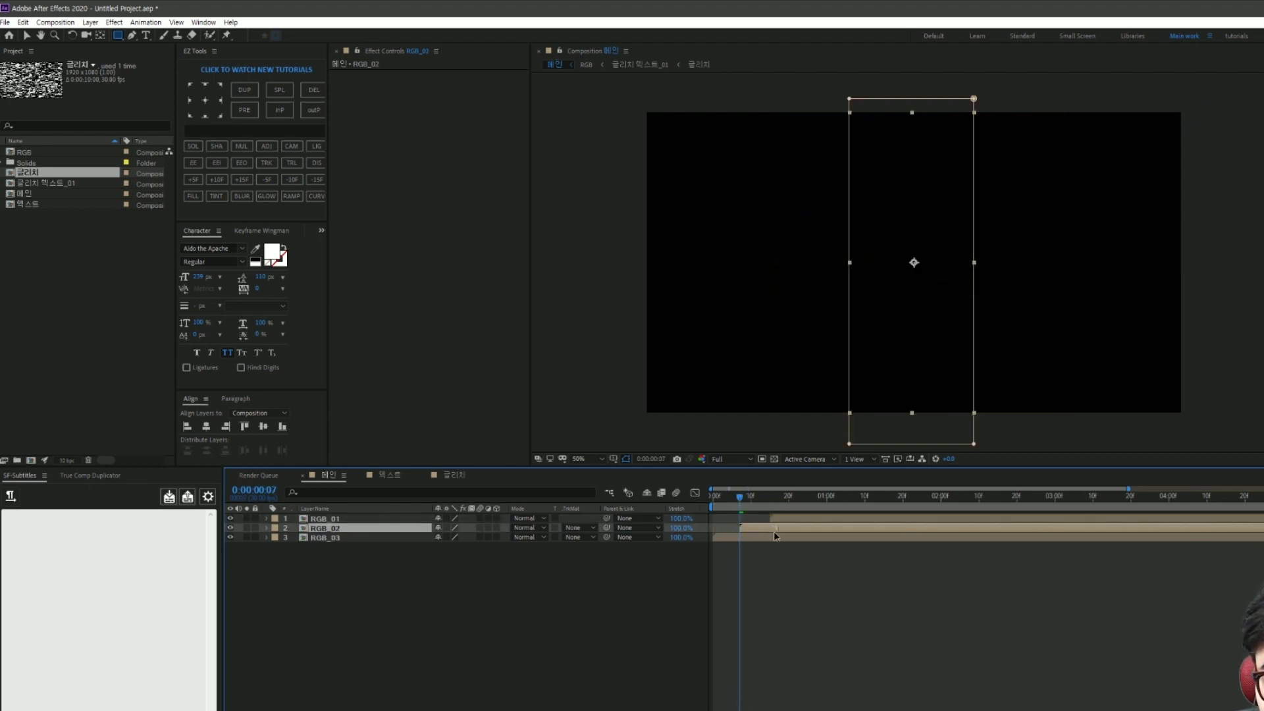
Step: Set preview resolution to Half and play the glitch through to the BERMUDA title
{"action": "left_click", "coordinate": [729, 459]}
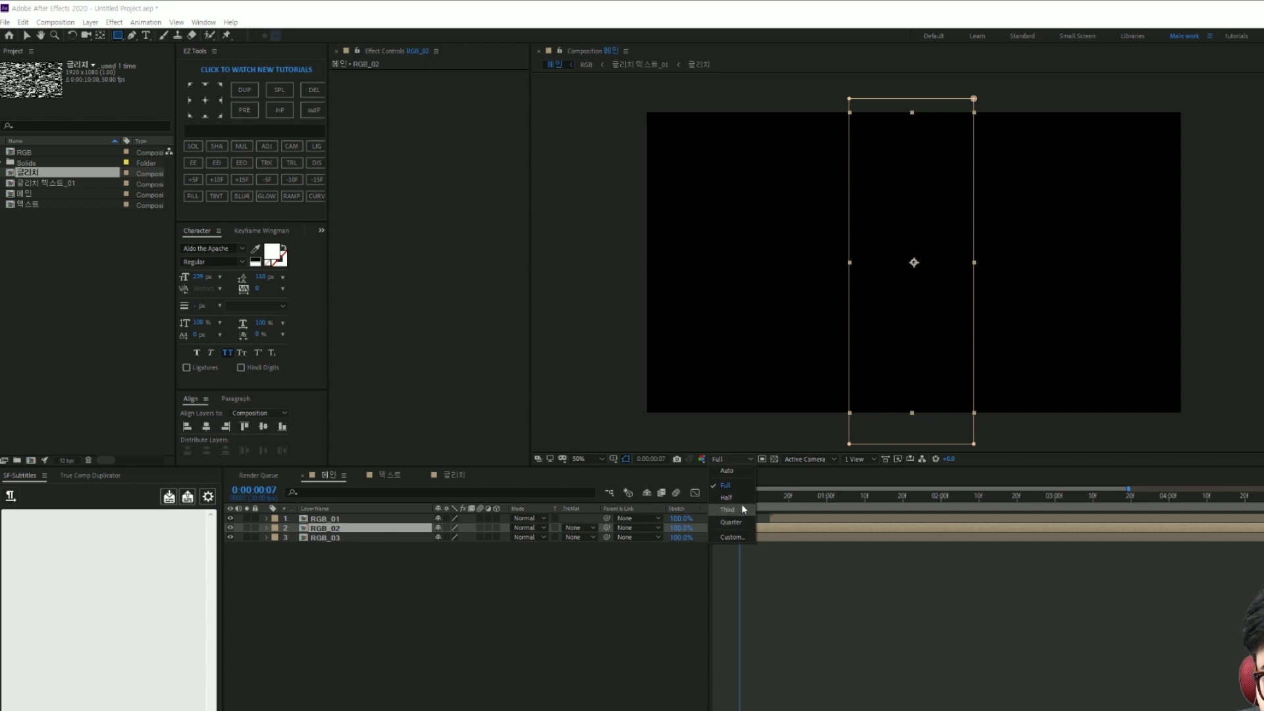
{"action": "left_click", "coordinate": [730, 497]}
{"action": "left_click", "coordinate": [824, 599]}
{"action": "key", "text": "space"}
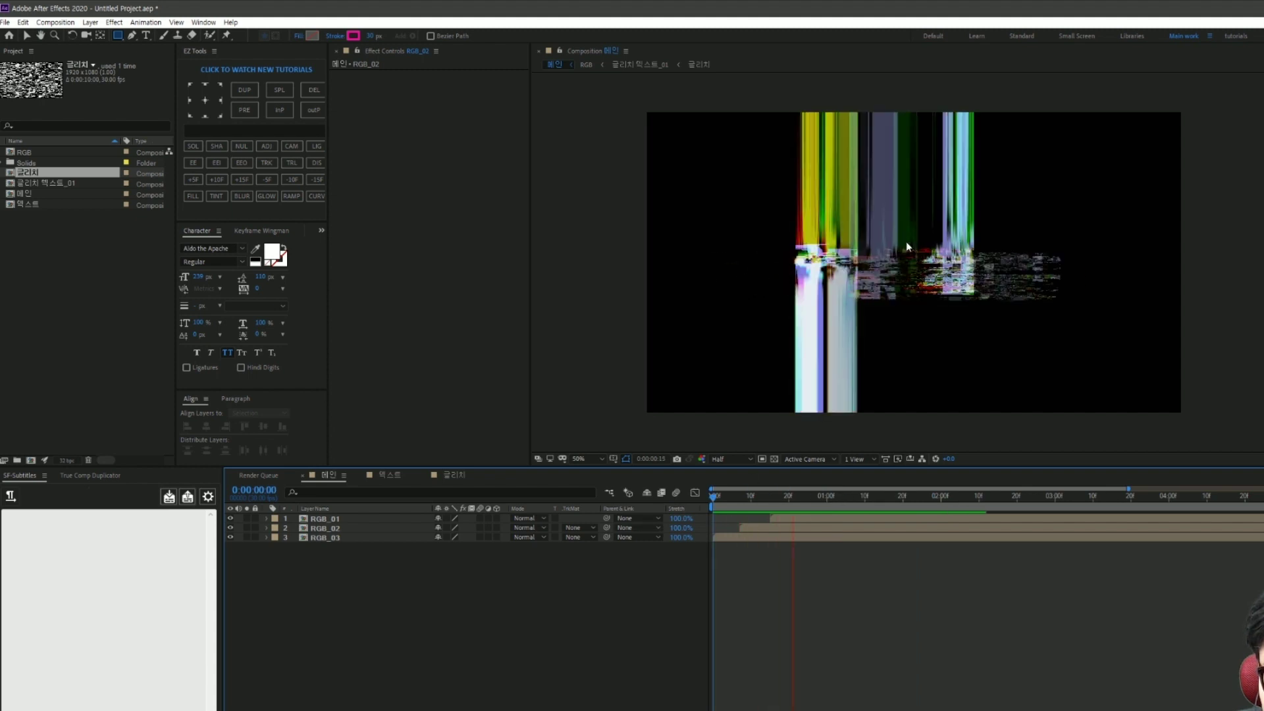
{"action": "key", "text": "space"}
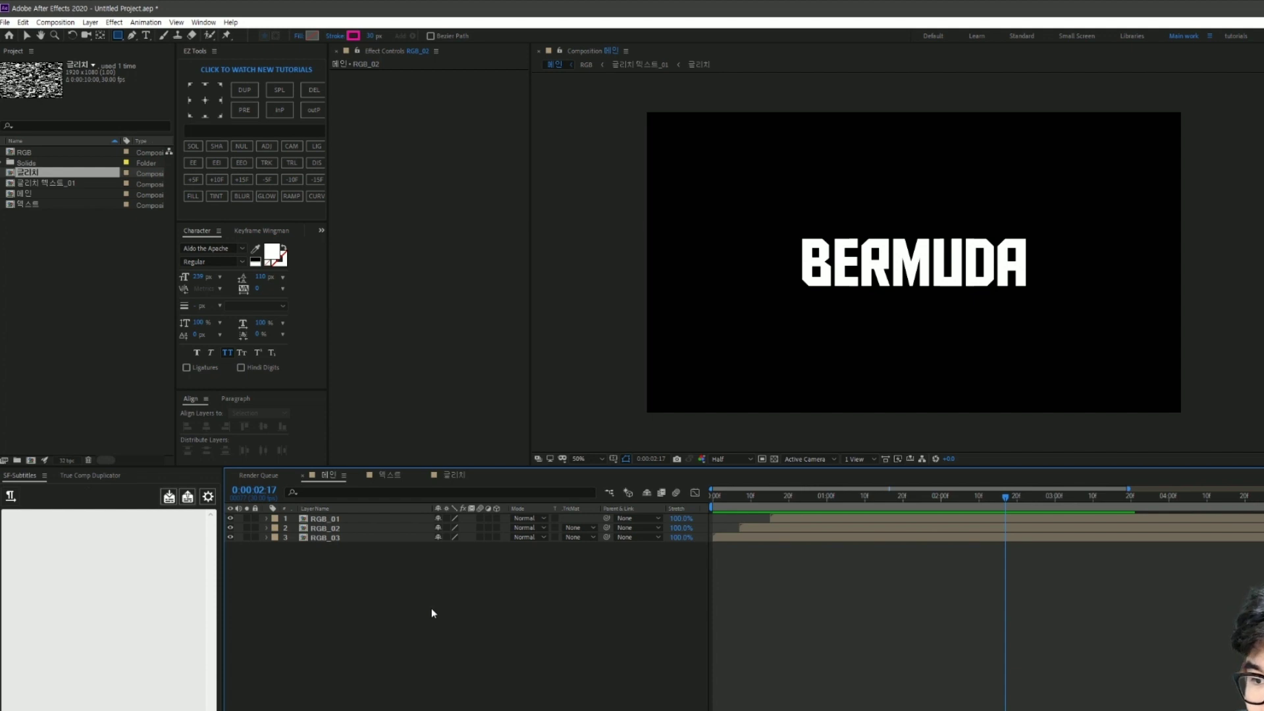
Step: Pre-compose RGB_01, RGB_02 and RGB_03 into one composition named 타이틀, moving all attributes
{"action": "left_click_drag", "start_coordinate": [432, 606], "coordinate": [348, 536]}
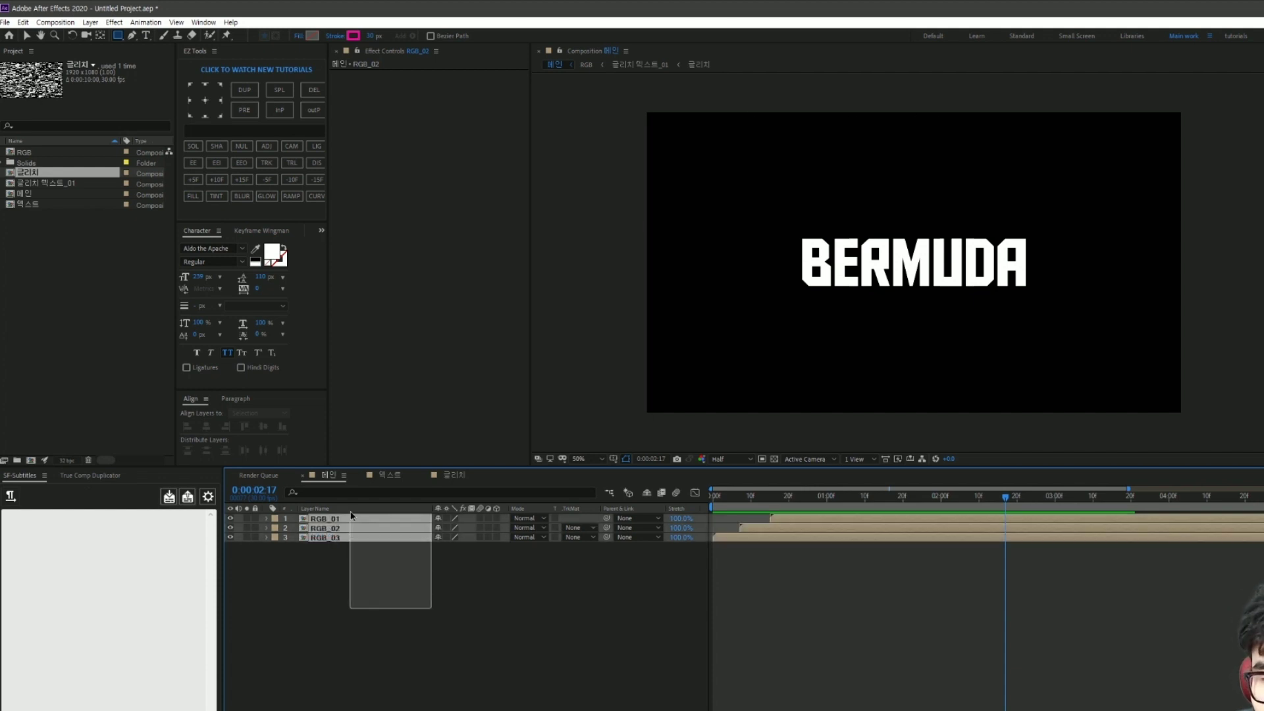
{"action": "left_click", "coordinate": [448, 596]}
{"action": "left_click_drag", "start_coordinate": [448, 597], "coordinate": [386, 517]}
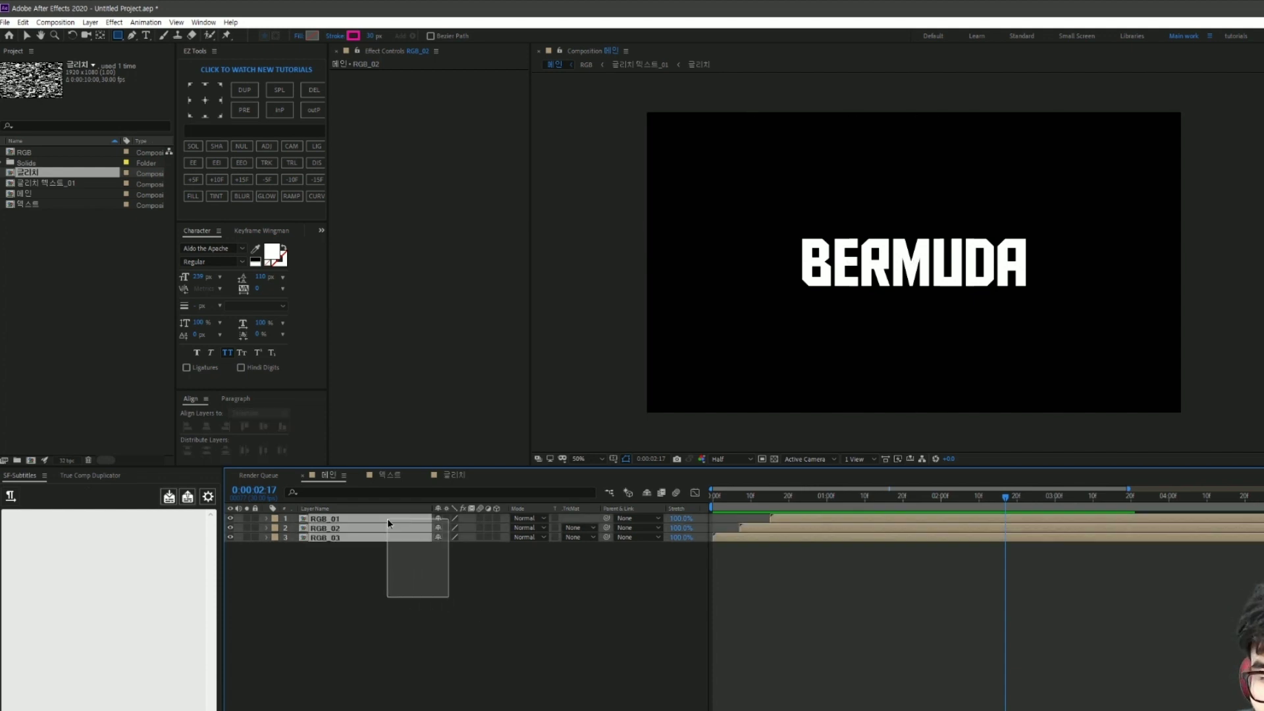
{"action": "right_click", "coordinate": [334, 527]}
{"action": "left_click", "coordinate": [379, 464]}
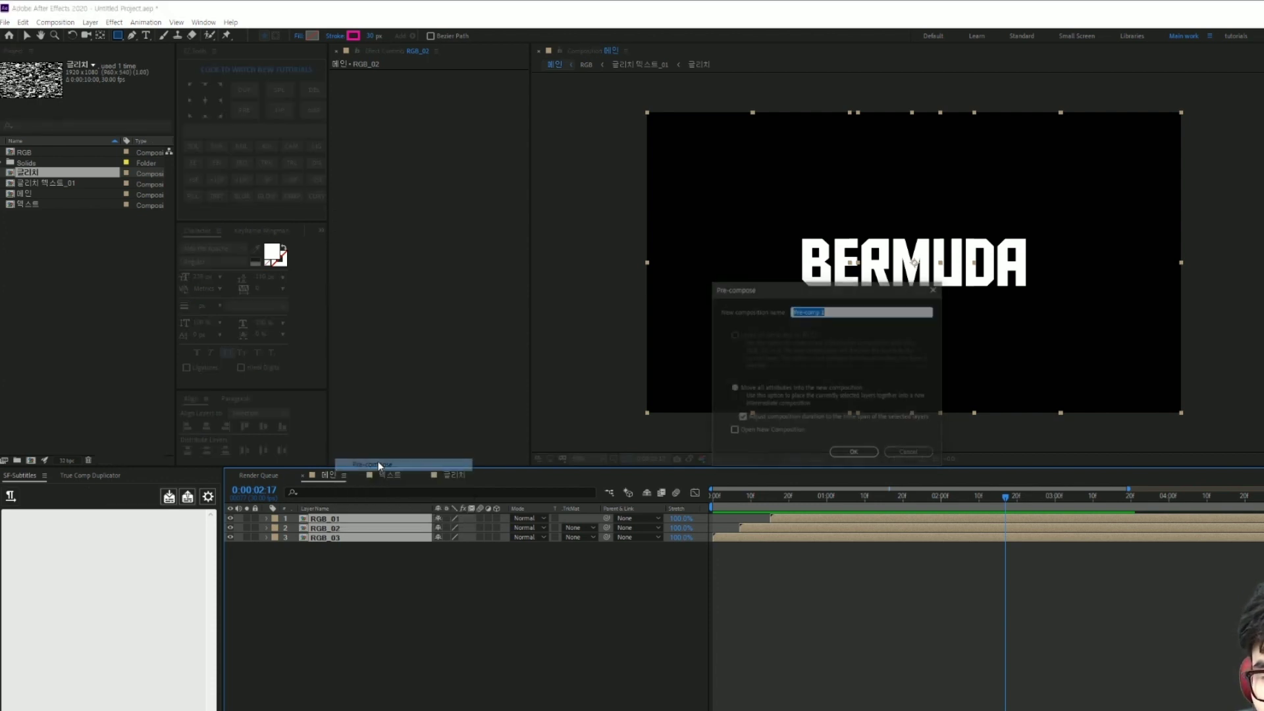
{"action": "key", "text": "BackSpace"}
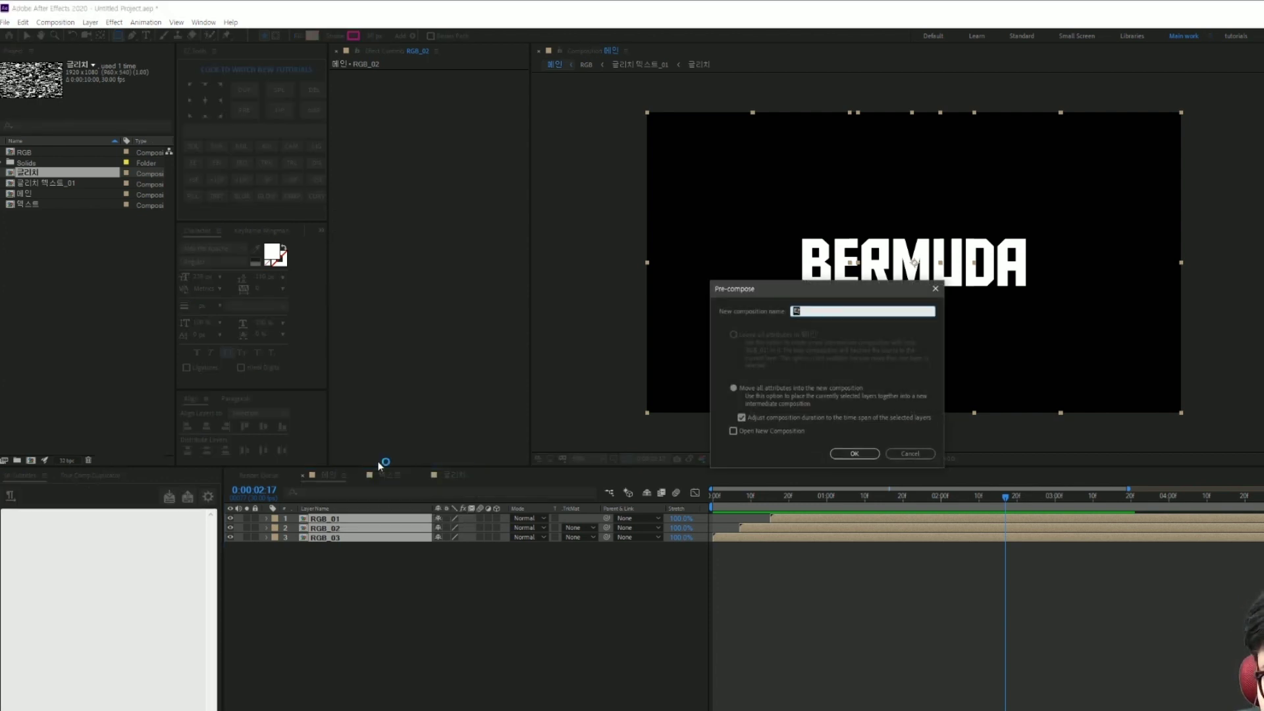
{"action": "type", "text": "타이틀"}
{"action": "left_click", "coordinate": [854, 454]}
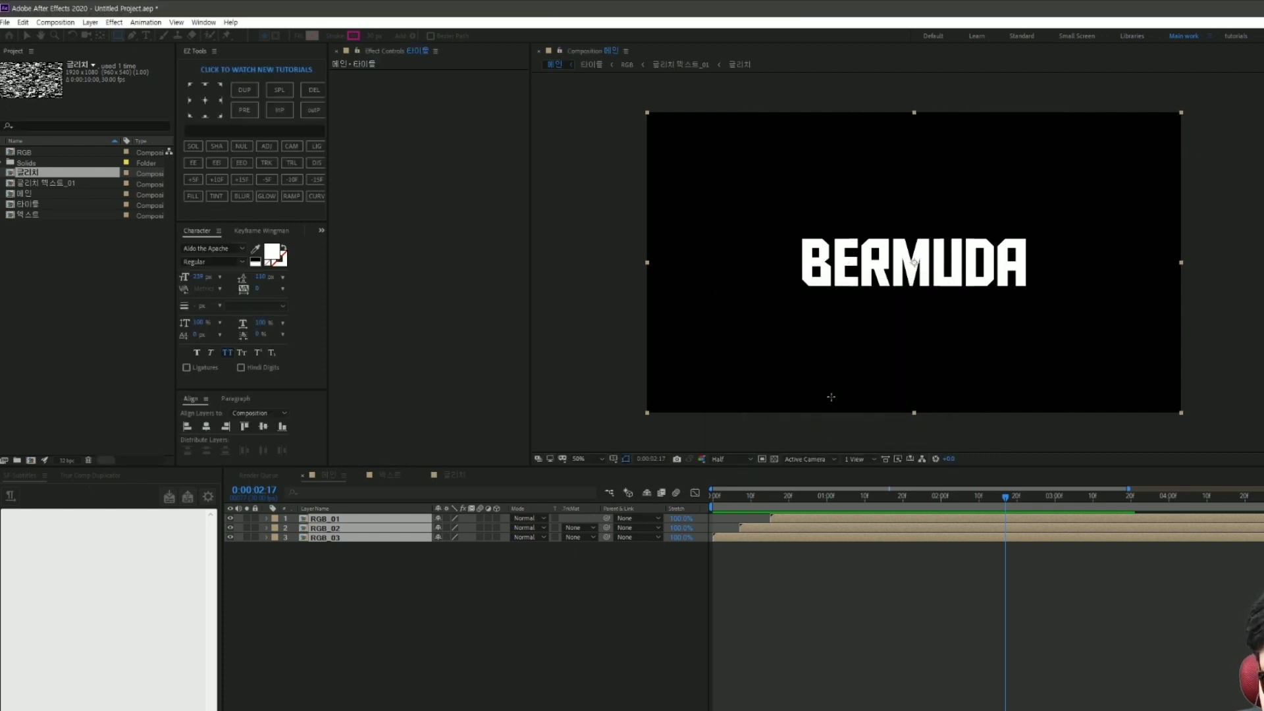
{"action": "left_click", "coordinate": [392, 521]}
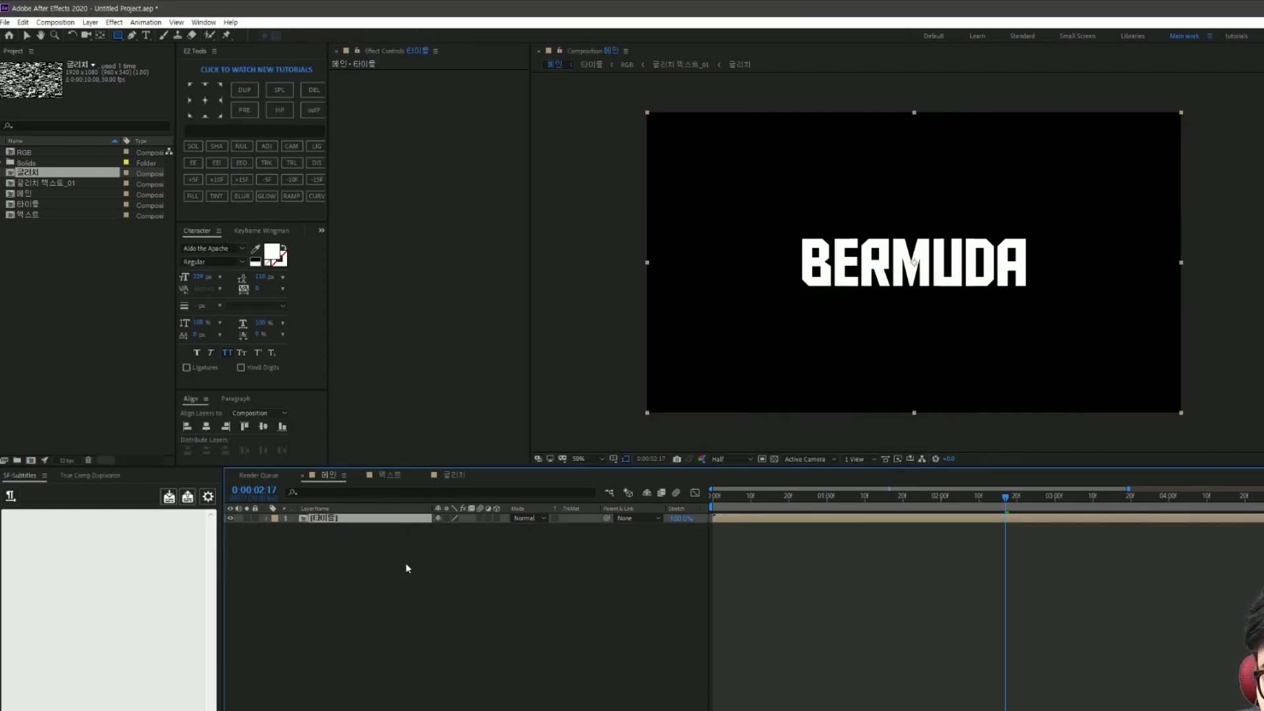
{"action": "left_click", "coordinate": [405, 563]}
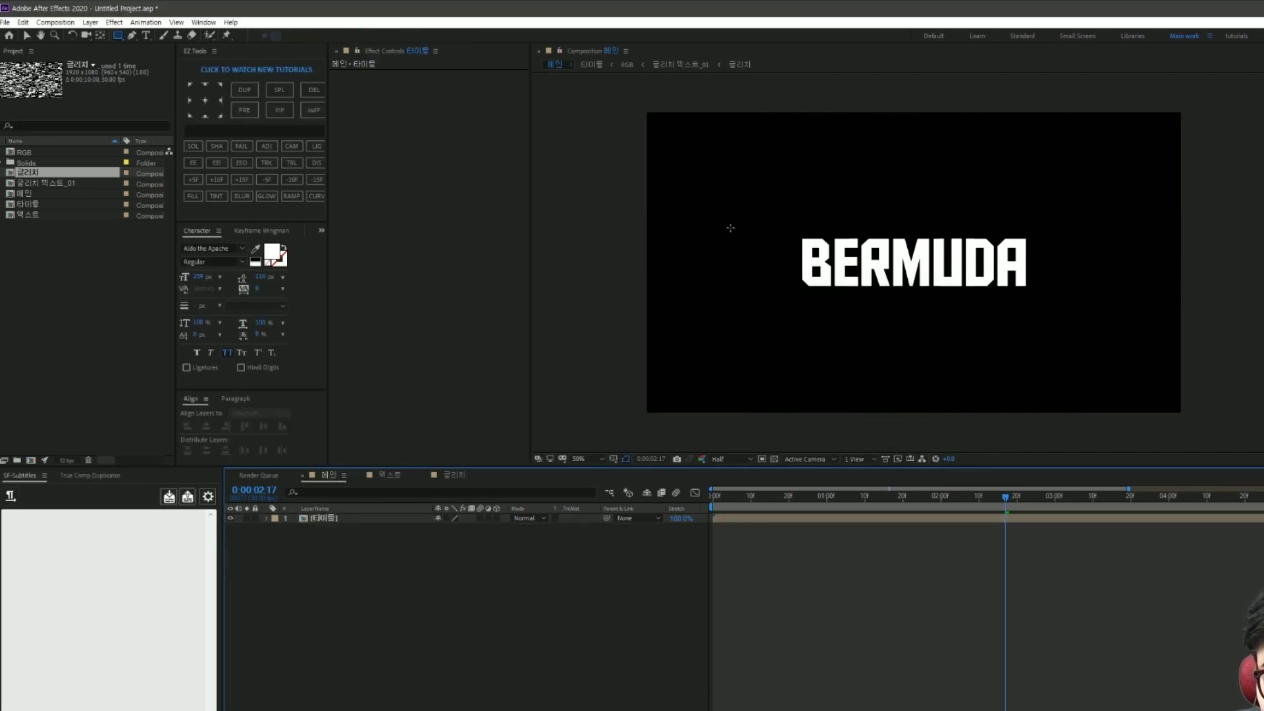
Step: Create a black solid named 배경 and move it beneath the 타이틀 layer
{"action": "right_click", "coordinate": [501, 545]}
{"action": "mouse_move", "coordinate": [528, 548]}
{"action": "left_click", "coordinate": [722, 578]}
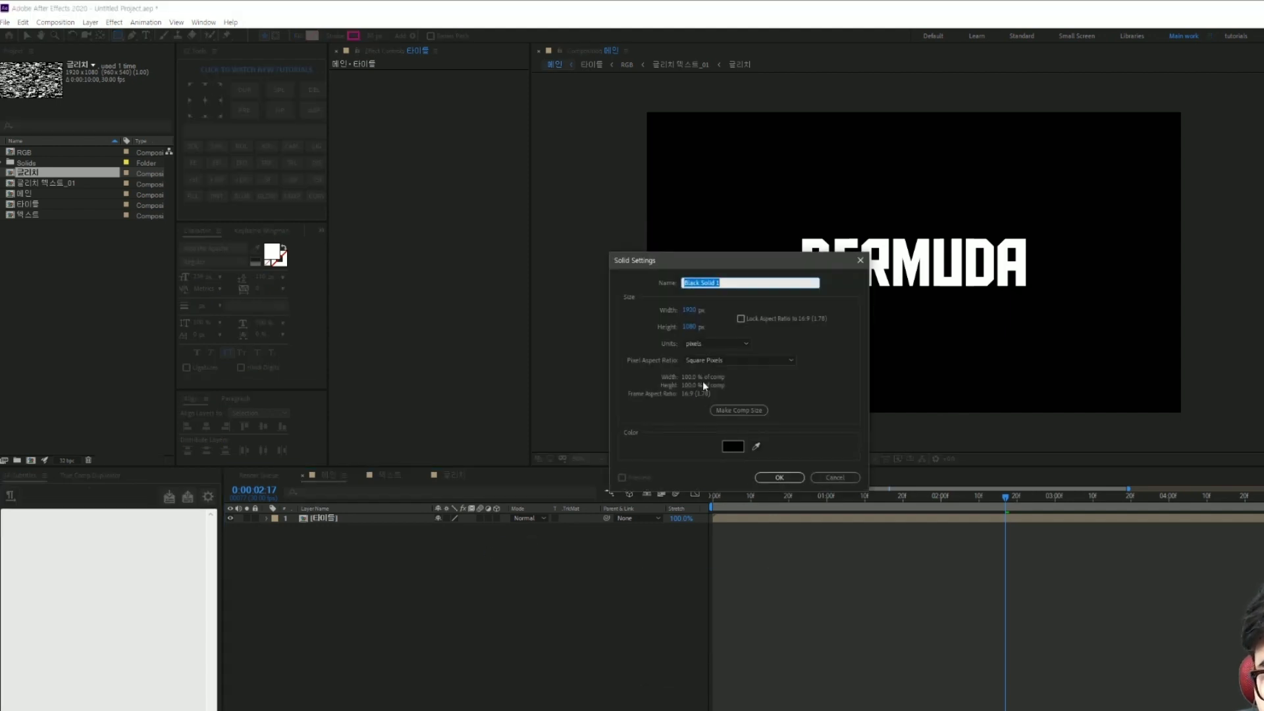
{"action": "type", "text": "배경"}
{"action": "left_click", "coordinate": [775, 477]}
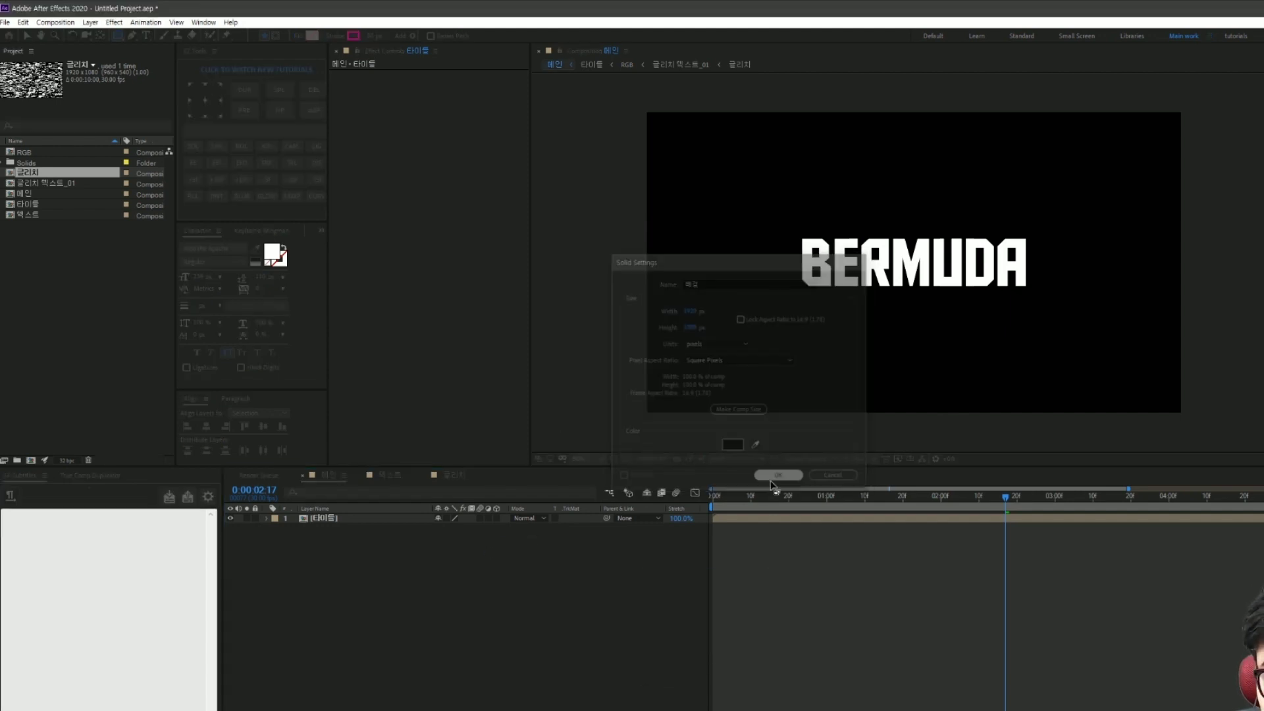
{"action": "left_click_drag", "start_coordinate": [329, 518], "coordinate": [362, 589]}
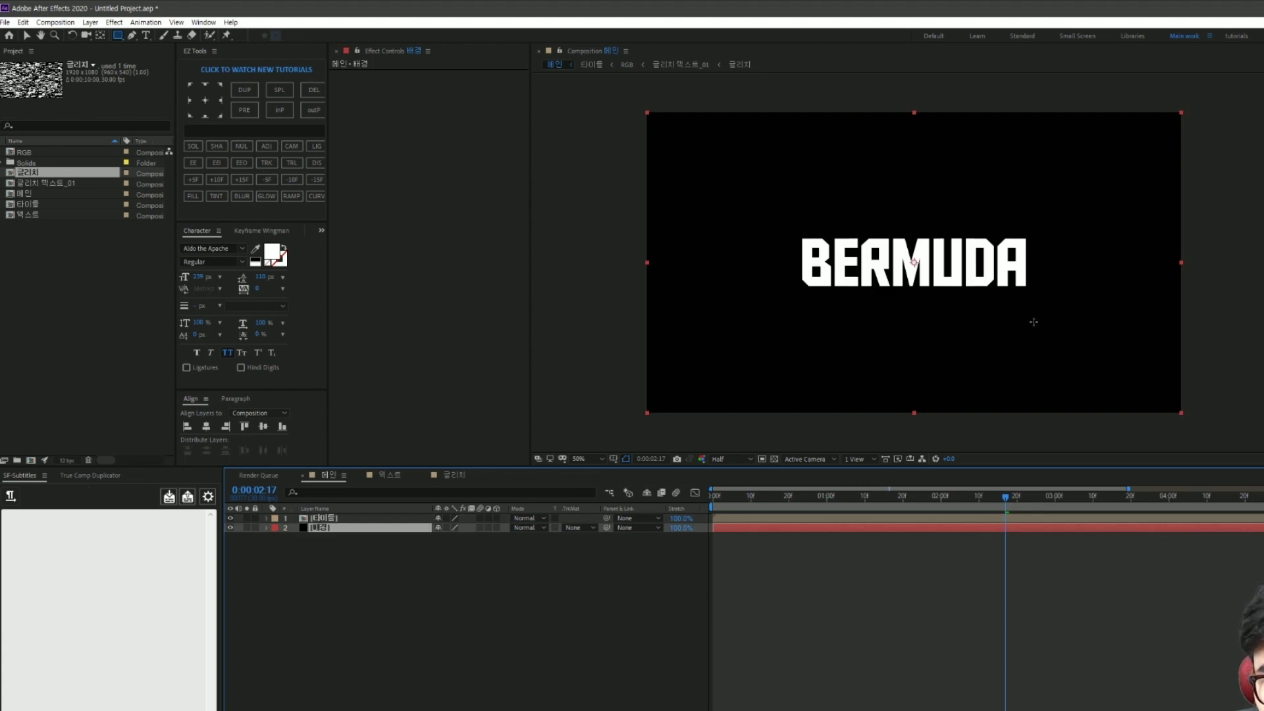
{"action": "left_click", "coordinate": [495, 582]}
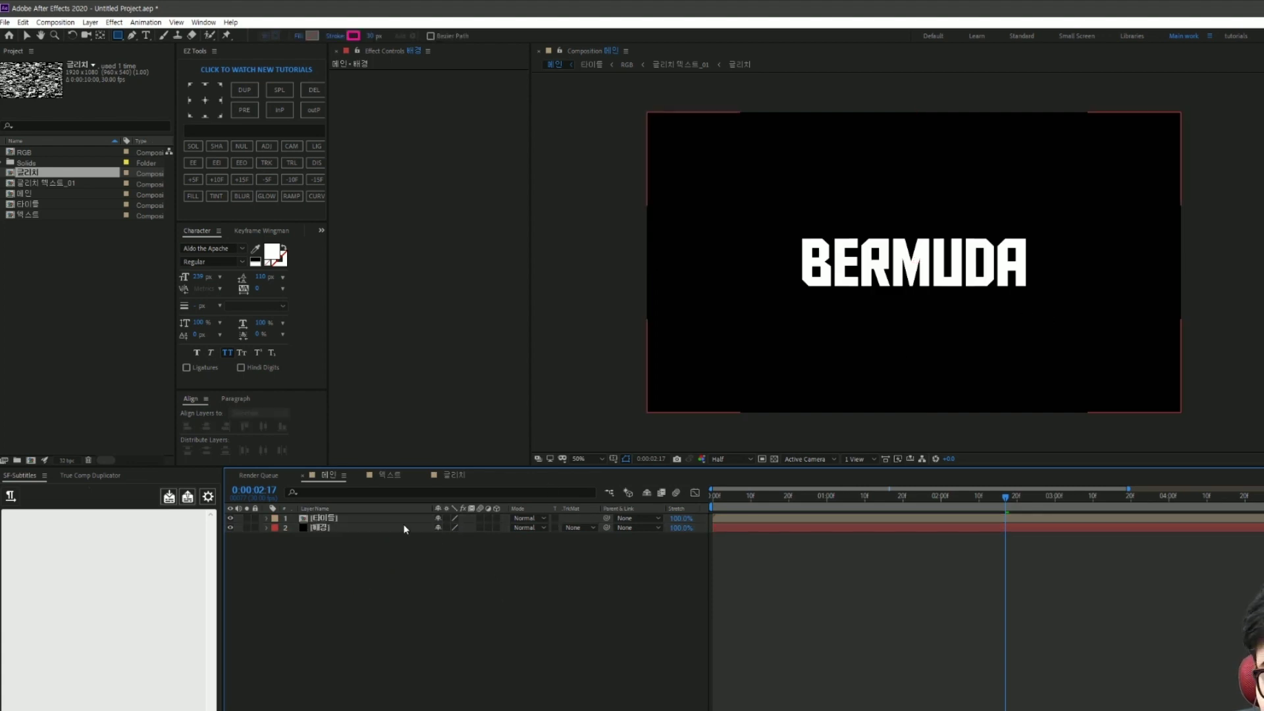
{"action": "left_click", "coordinate": [367, 518]}
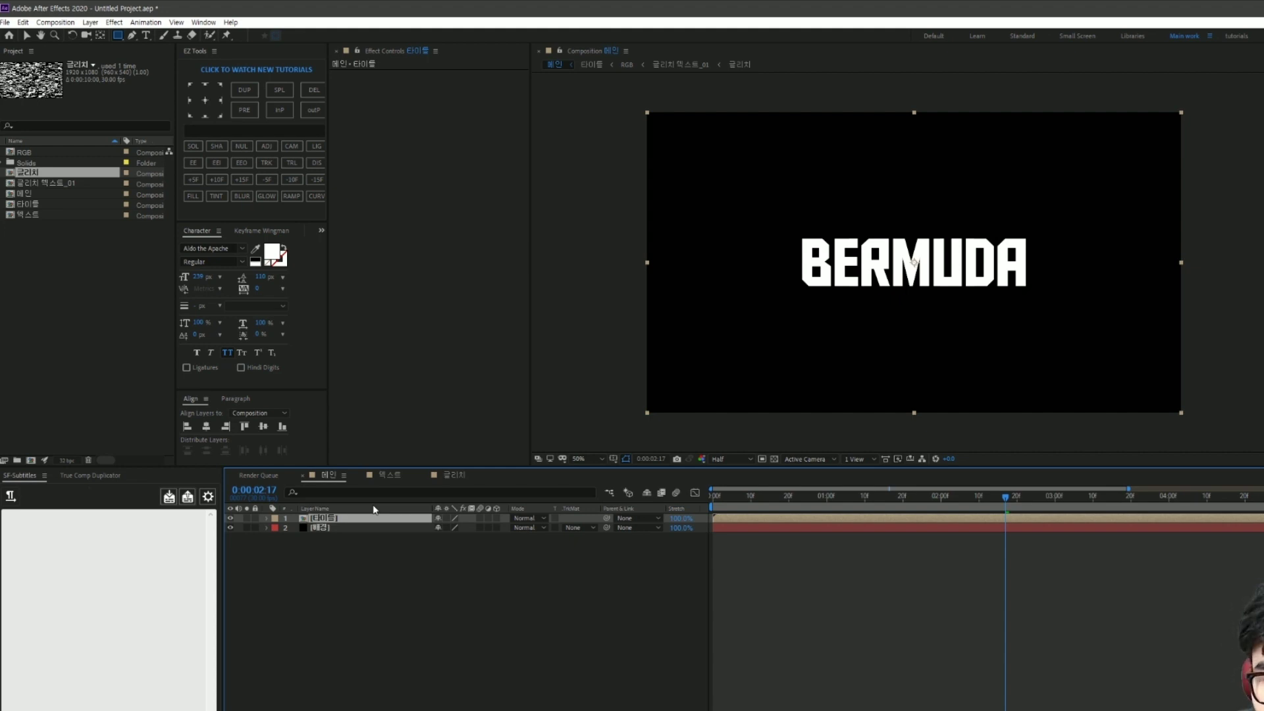
Step: Apply Deep Glow to the 타이틀 layer and set its Radius to 200
{"action": "key", "text": "ctrl+space"}
{"action": "type", "text": "deop"}
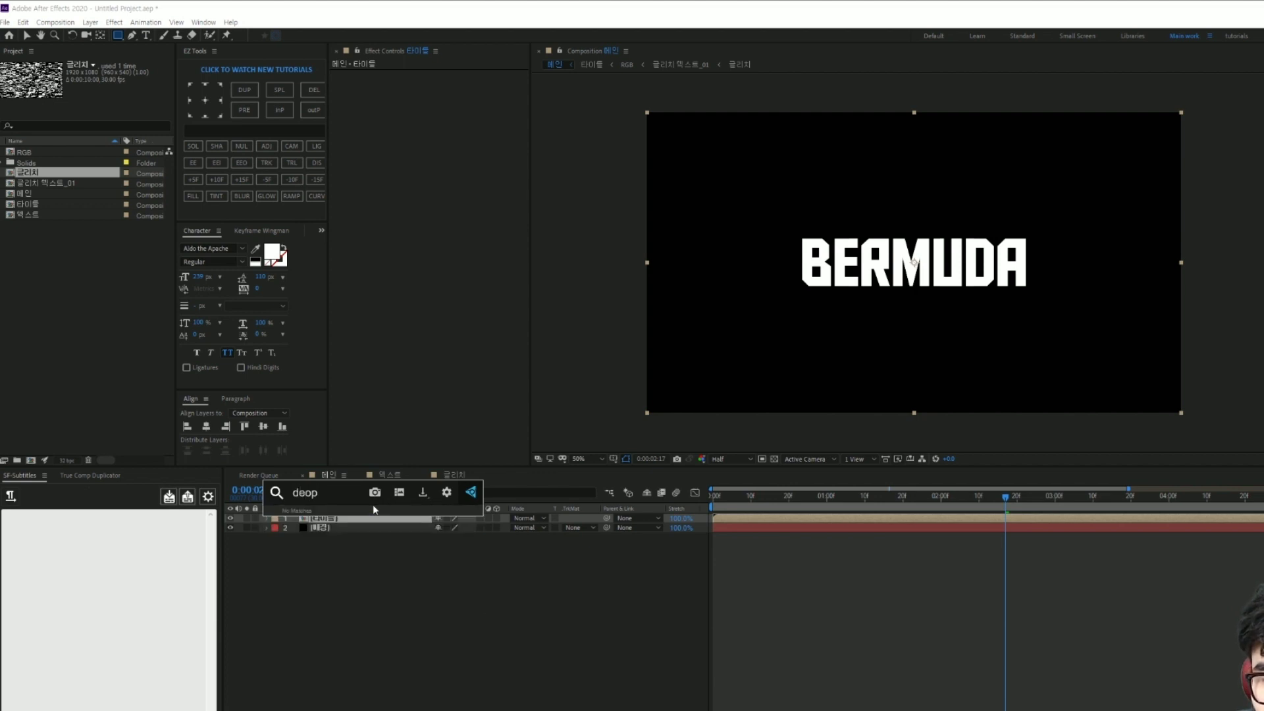
{"action": "key", "text": "BackSpace"}
{"action": "key", "text": "BackSpace"}
{"action": "type", "text": "ep"}
{"action": "key", "text": "Return"}
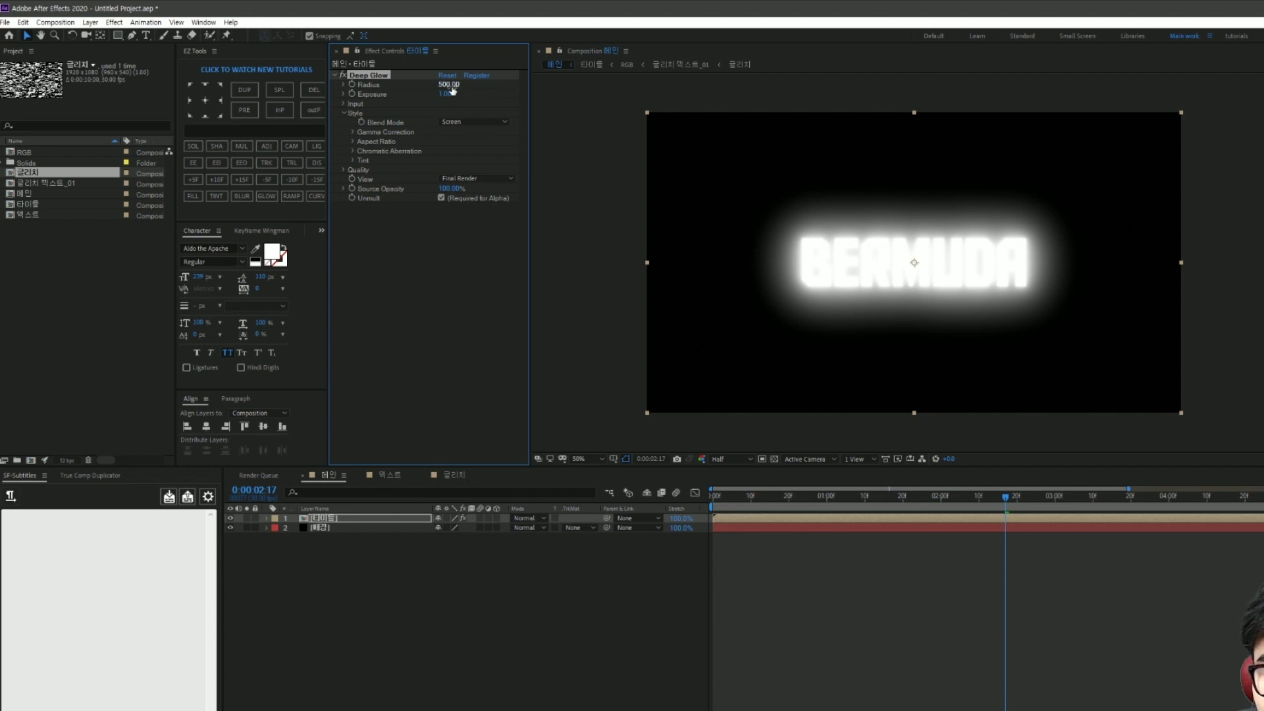
{"action": "left_click", "coordinate": [448, 85]}
{"action": "type", "text": "200"}
{"action": "key", "text": "Return"}
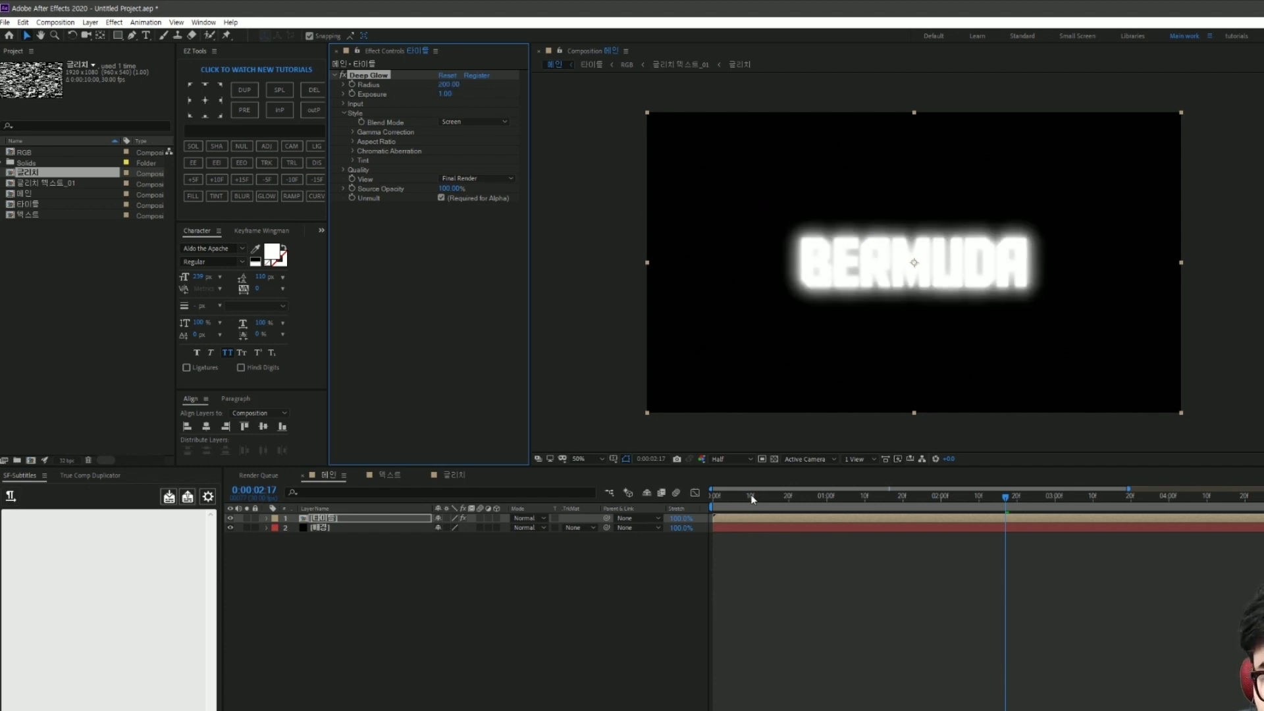
Step: Set Deep Glow Exposure to 0.10 and scrub through the glitch frames to check the glow
{"action": "left_click", "coordinate": [766, 499]}
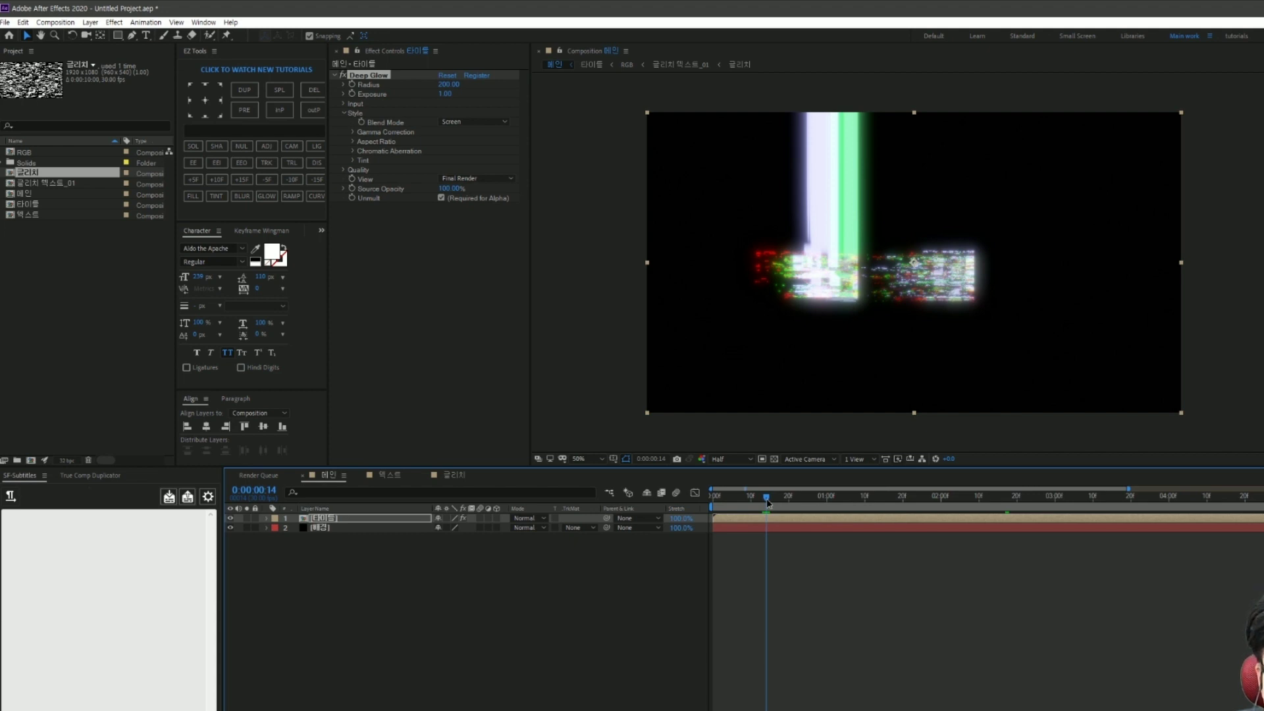
{"action": "left_click_drag", "start_coordinate": [767, 503], "coordinate": [809, 512]}
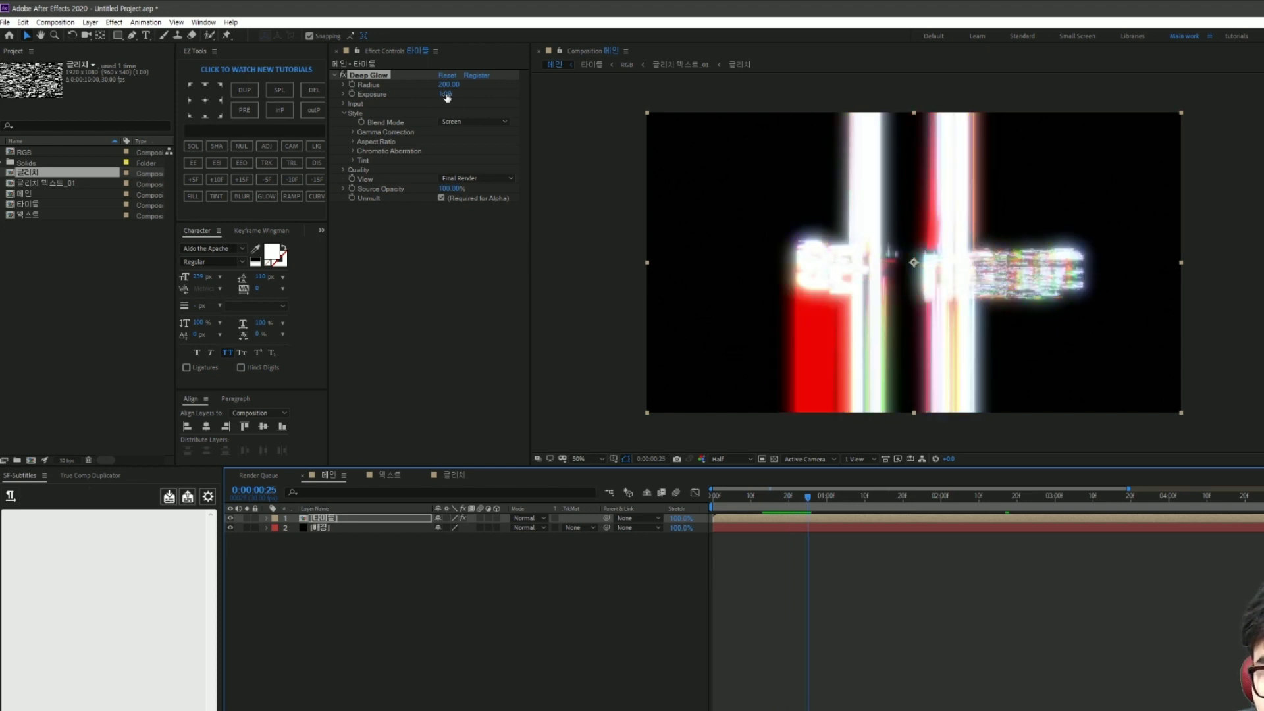
{"action": "left_click_drag", "start_coordinate": [446, 95], "coordinate": [402, 100]}
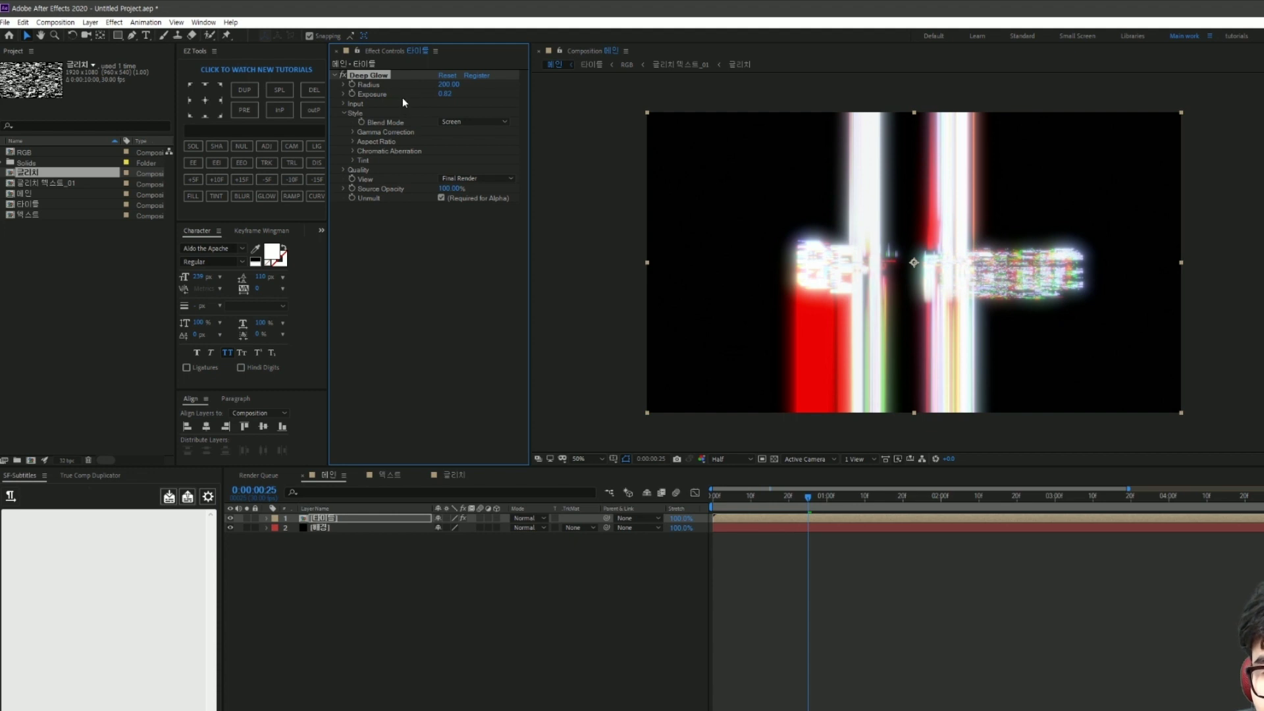
{"action": "left_click", "coordinate": [445, 94]}
{"action": "type", "text": "0.1"}
{"action": "key", "text": "Return"}
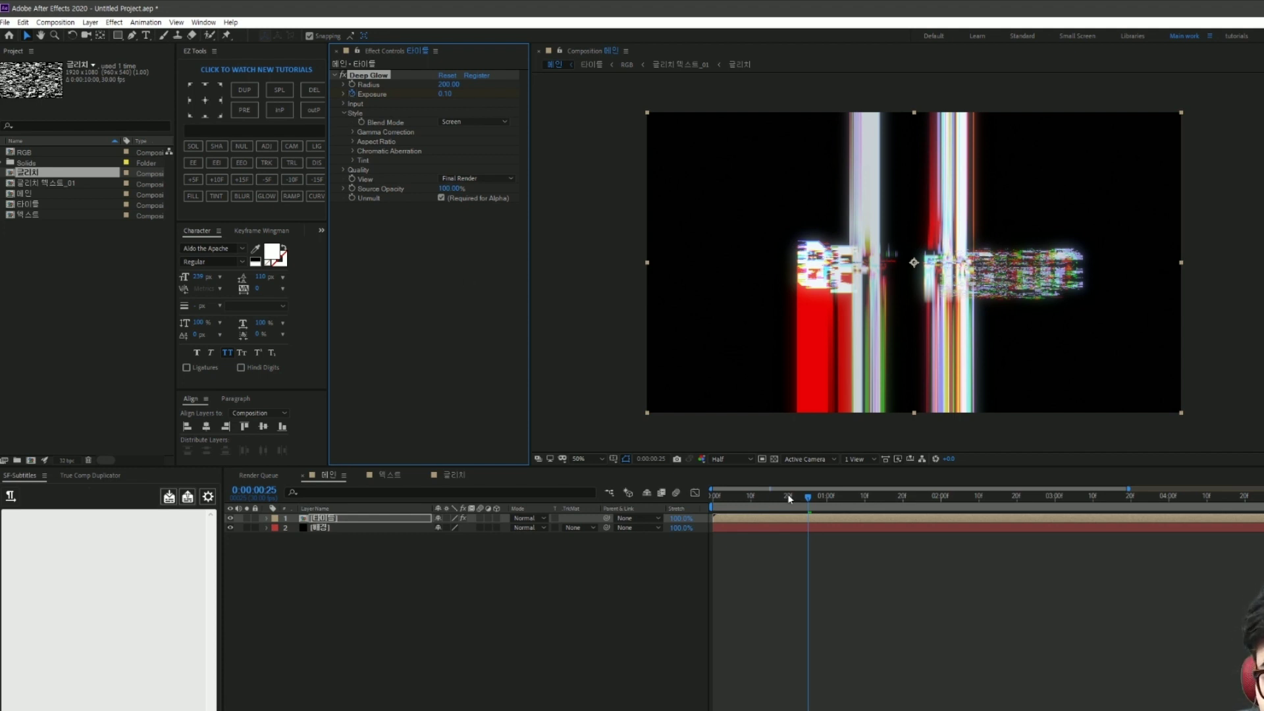
{"action": "left_click_drag", "start_coordinate": [808, 500], "coordinate": [845, 507]}
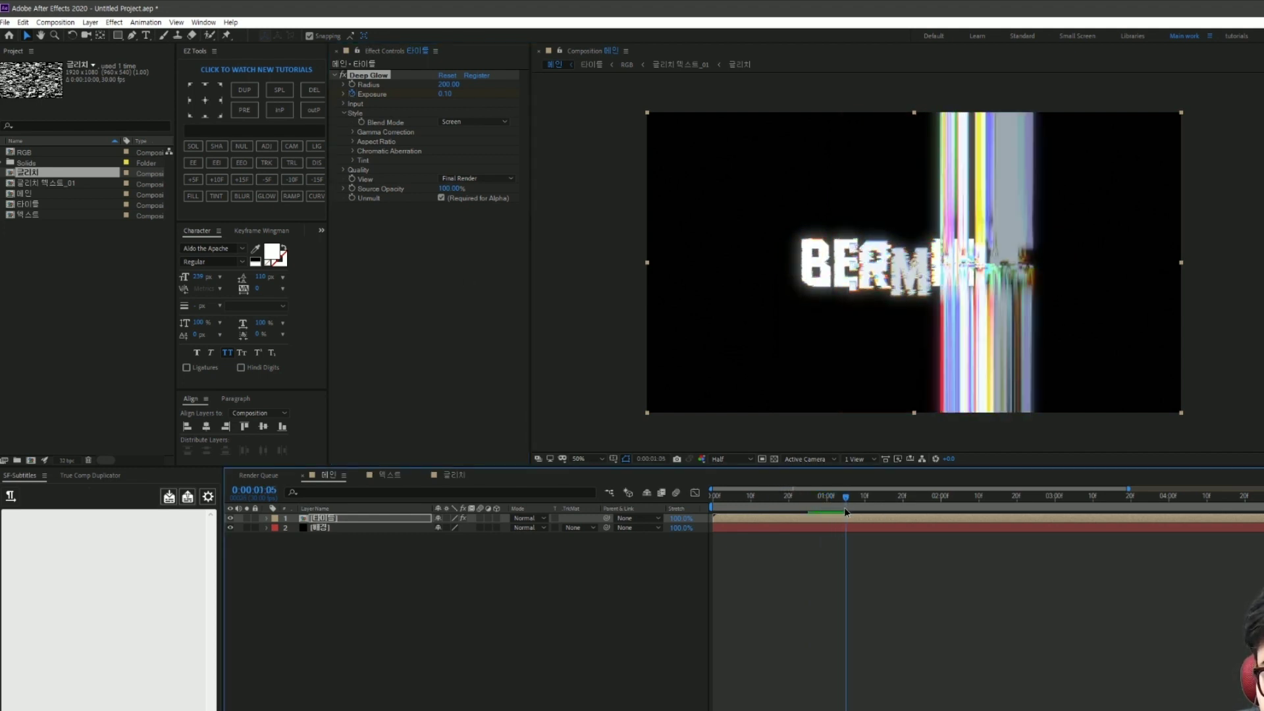
Step: Preview the glow at Exposure 0 versus 0.10, ending with Exposure at 0.10
{"action": "left_click", "coordinate": [446, 94]}
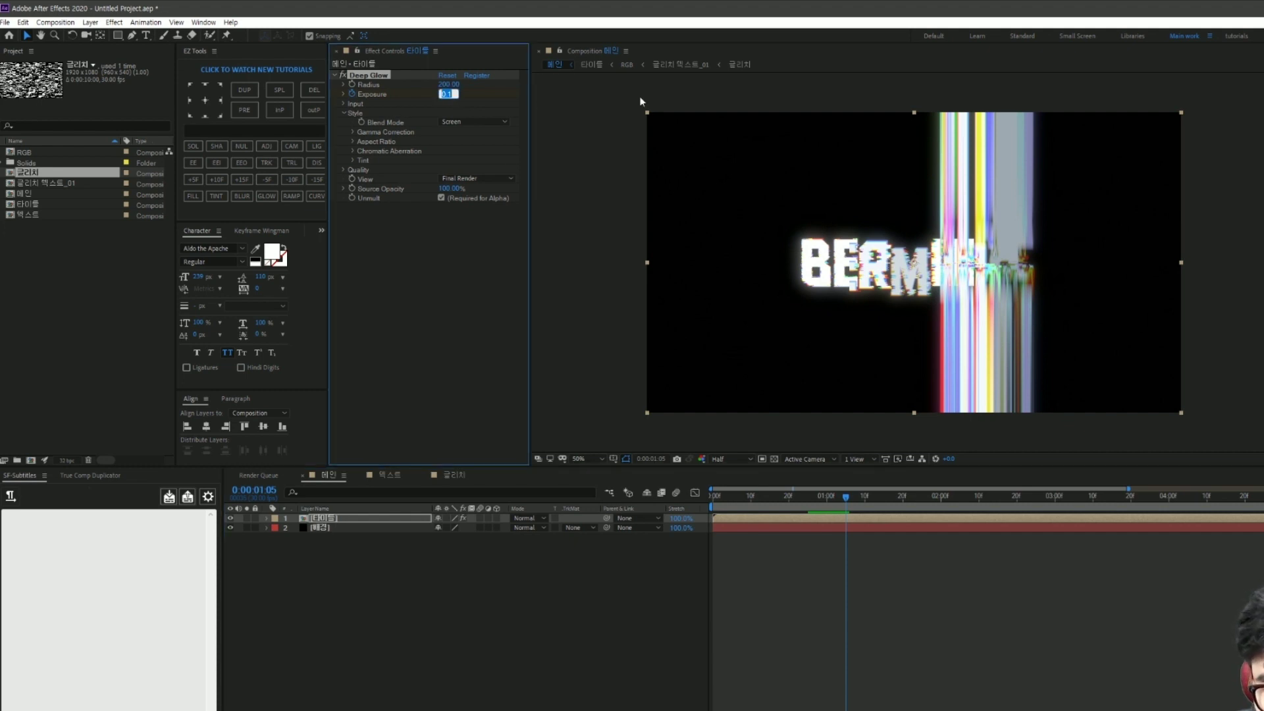
{"action": "type", "text": "0"}
{"action": "key", "text": "Return"}
{"action": "key", "text": "ctrl+z"}
{"action": "key", "text": "space"}
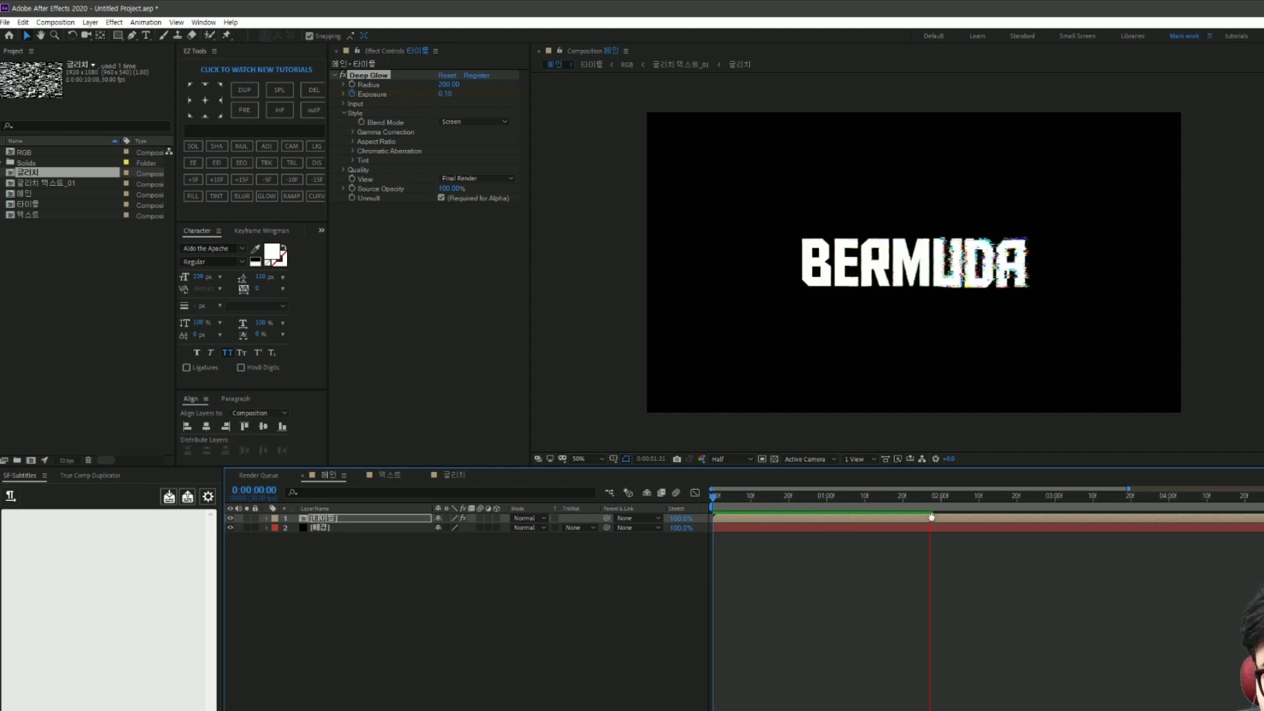
{"action": "key", "text": "space"}
{"action": "key", "text": "ctrl+shift+z"}
{"action": "key", "text": "space"}
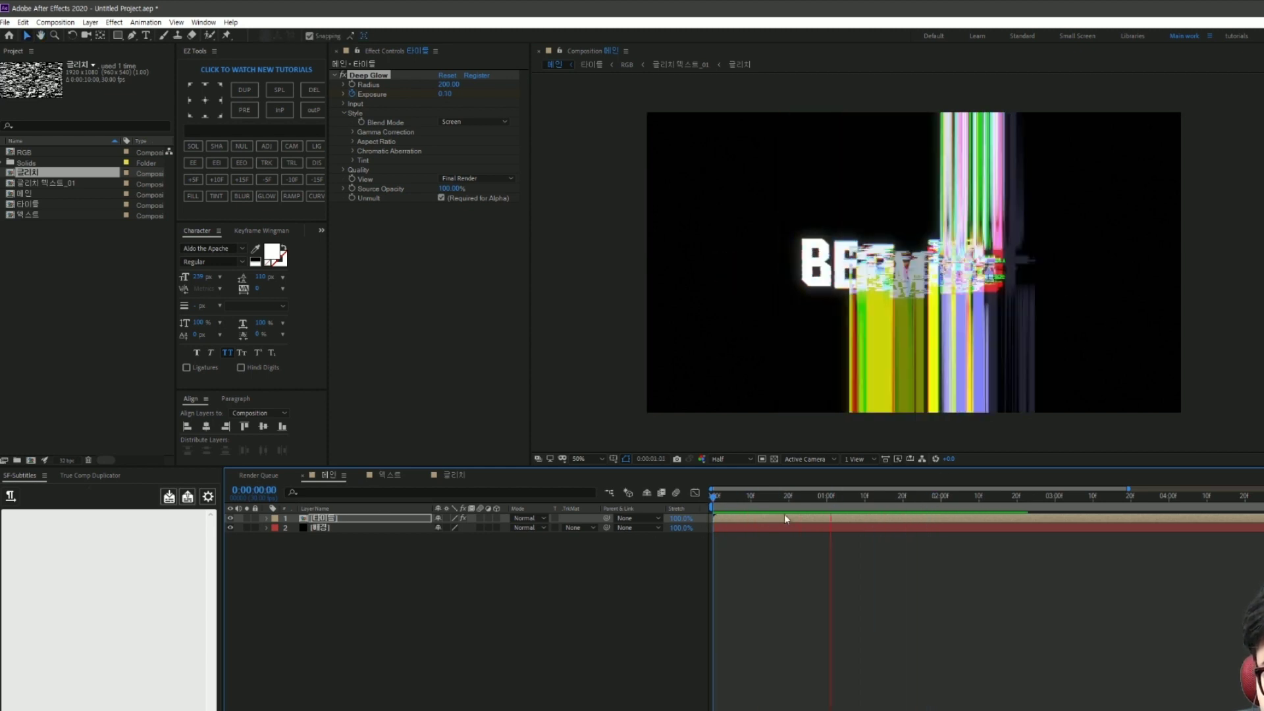
{"action": "key", "text": "ctrl+z"}
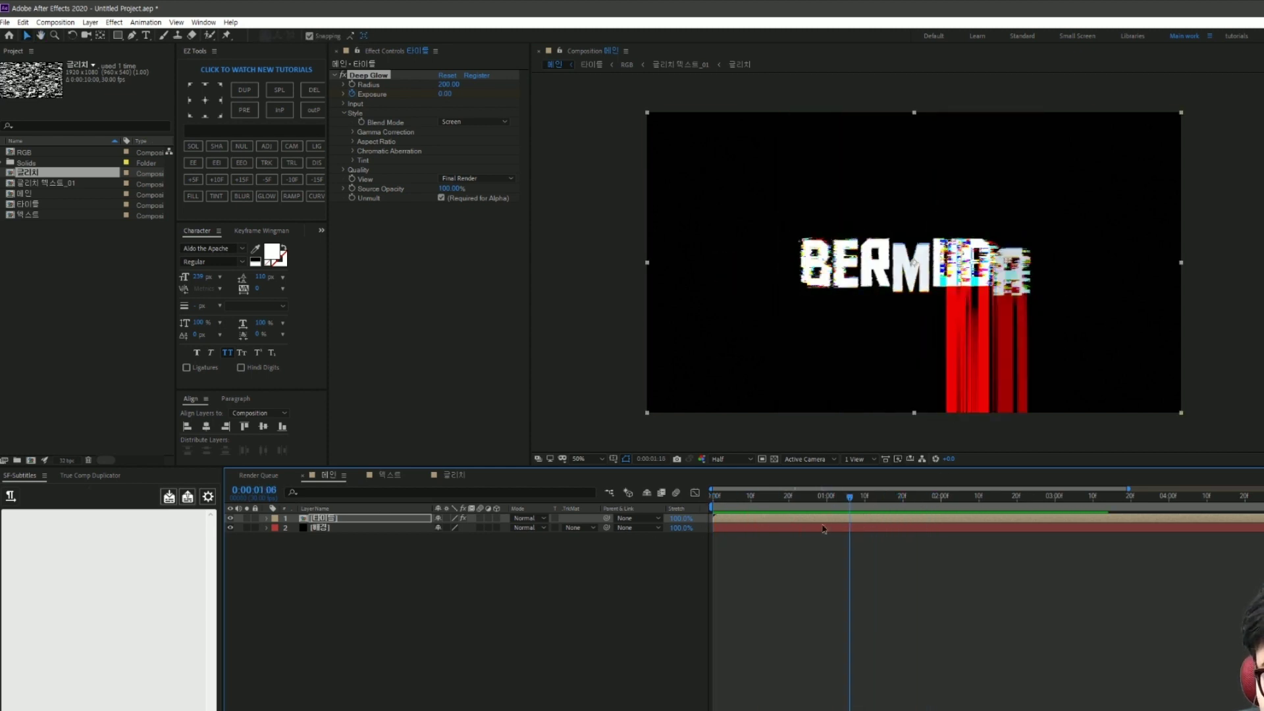
Step: Turn off Deep Glow and apply the standard Glow effect to the title layer
{"action": "left_click", "coordinate": [342, 75]}
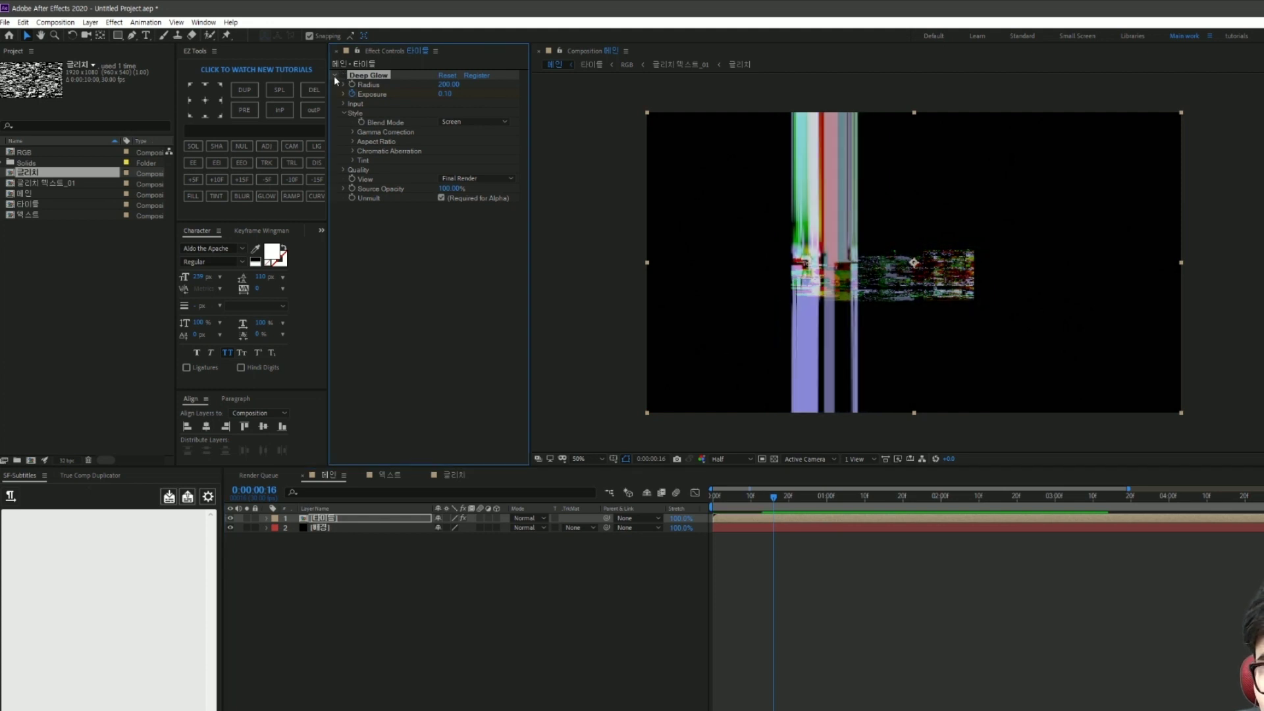
{"action": "left_click", "coordinate": [334, 75]}
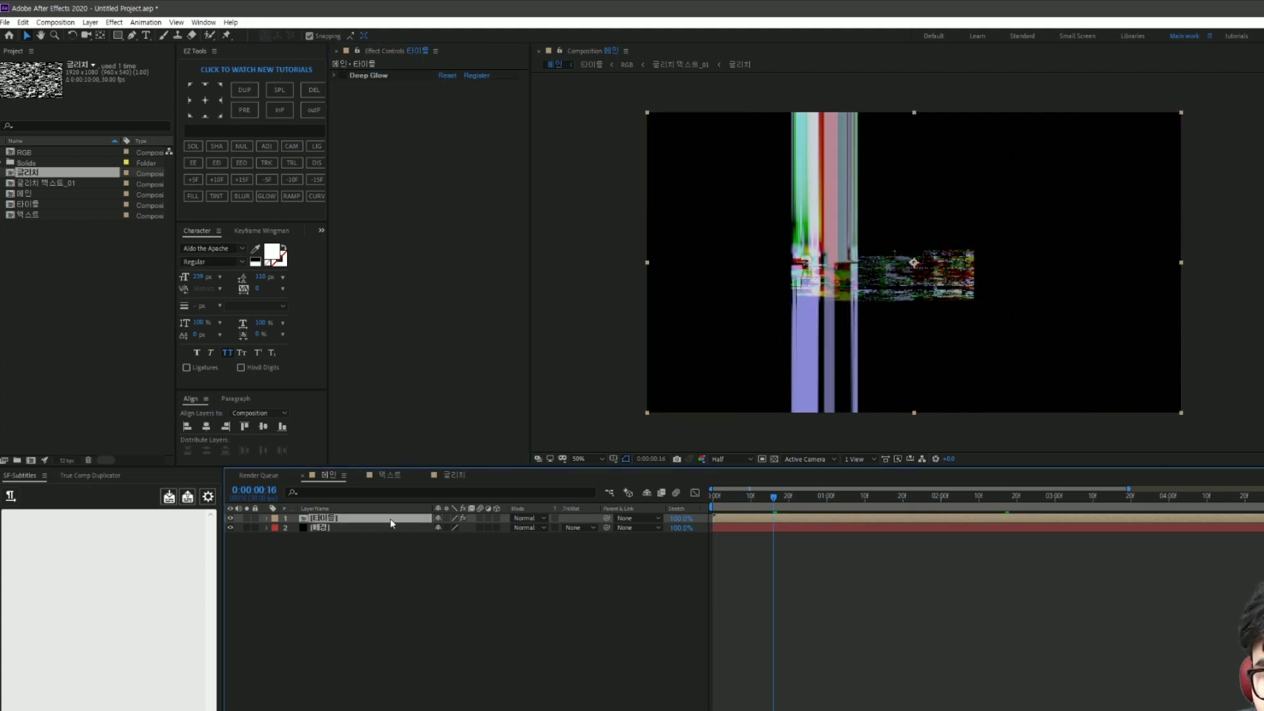
{"action": "key", "text": "ctrl+space"}
{"action": "type", "text": "glow"}
{"action": "key", "text": "Return"}
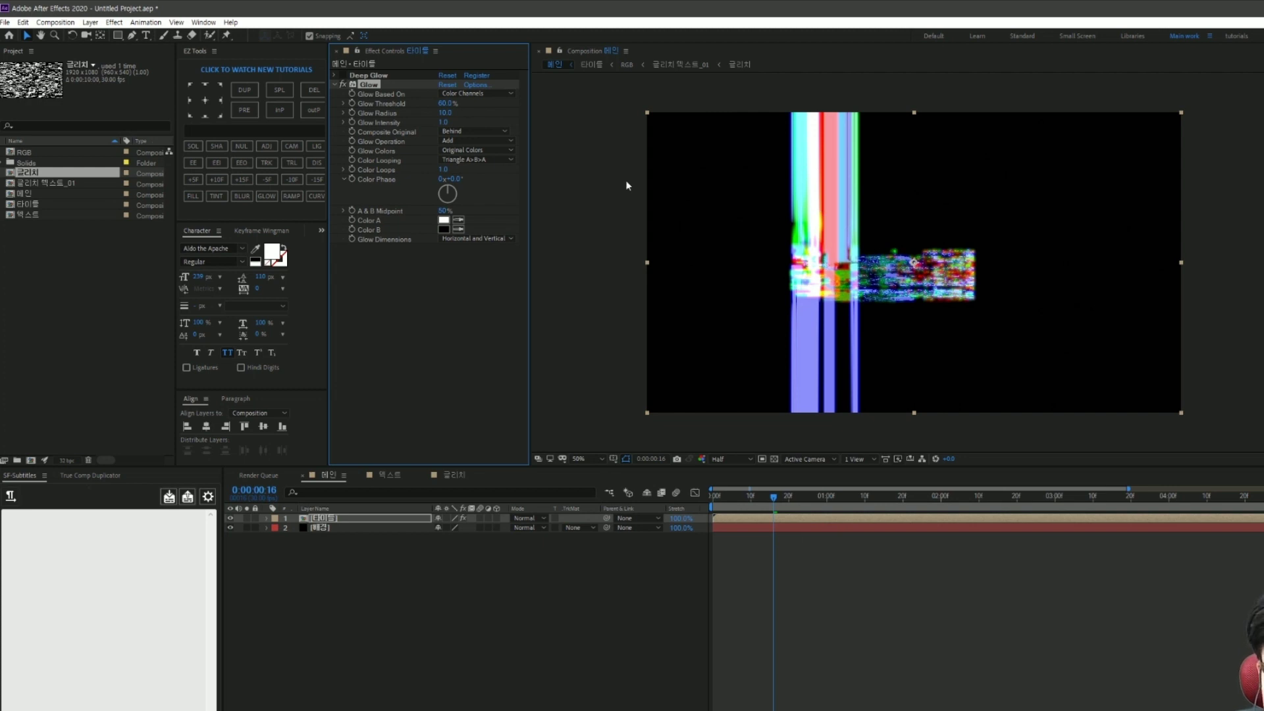
Step: Set Glow Threshold to 70% and Glow Radius to 30, then check the frames
{"action": "left_click", "coordinate": [464, 104]}
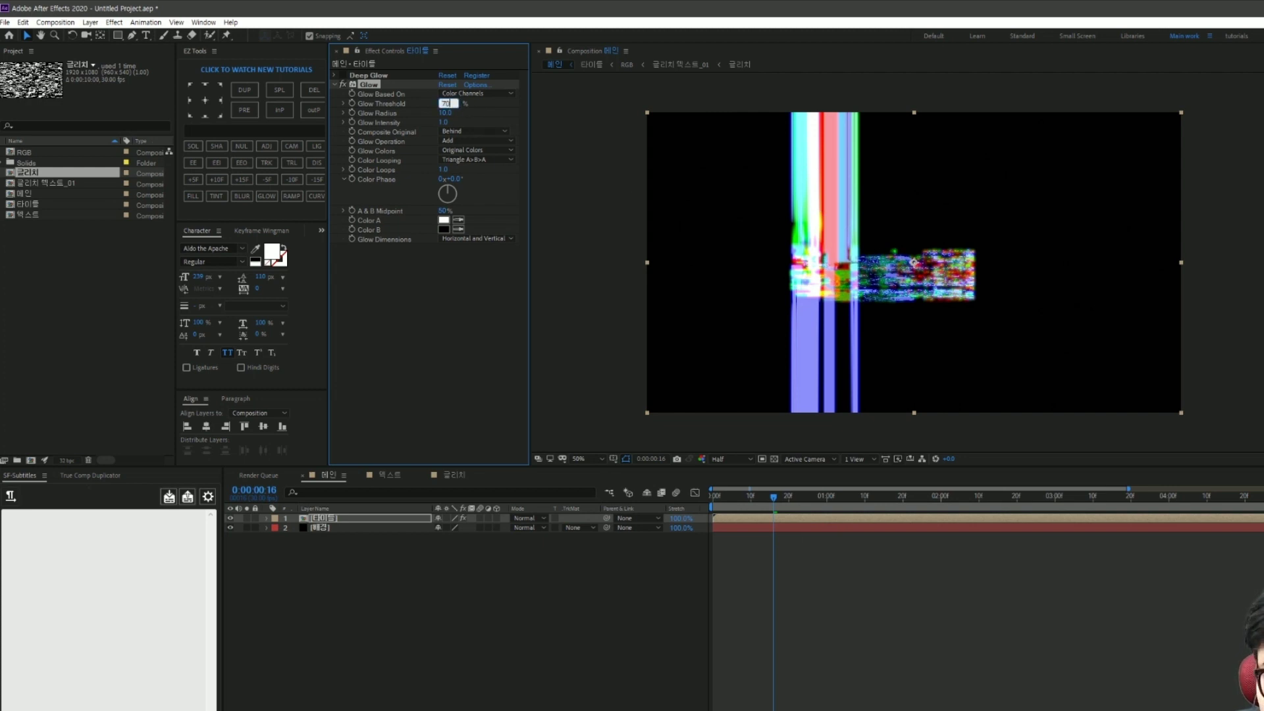
{"action": "key", "text": "Return"}
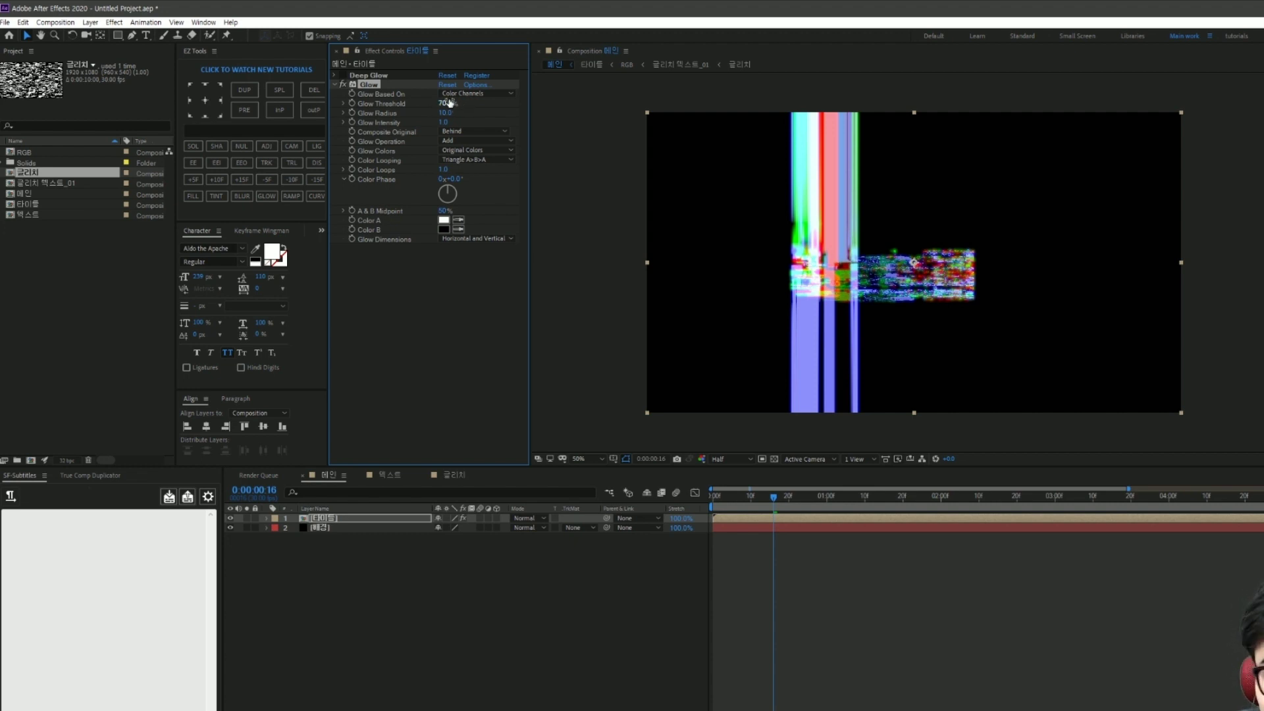
{"action": "left_click", "coordinate": [444, 113]}
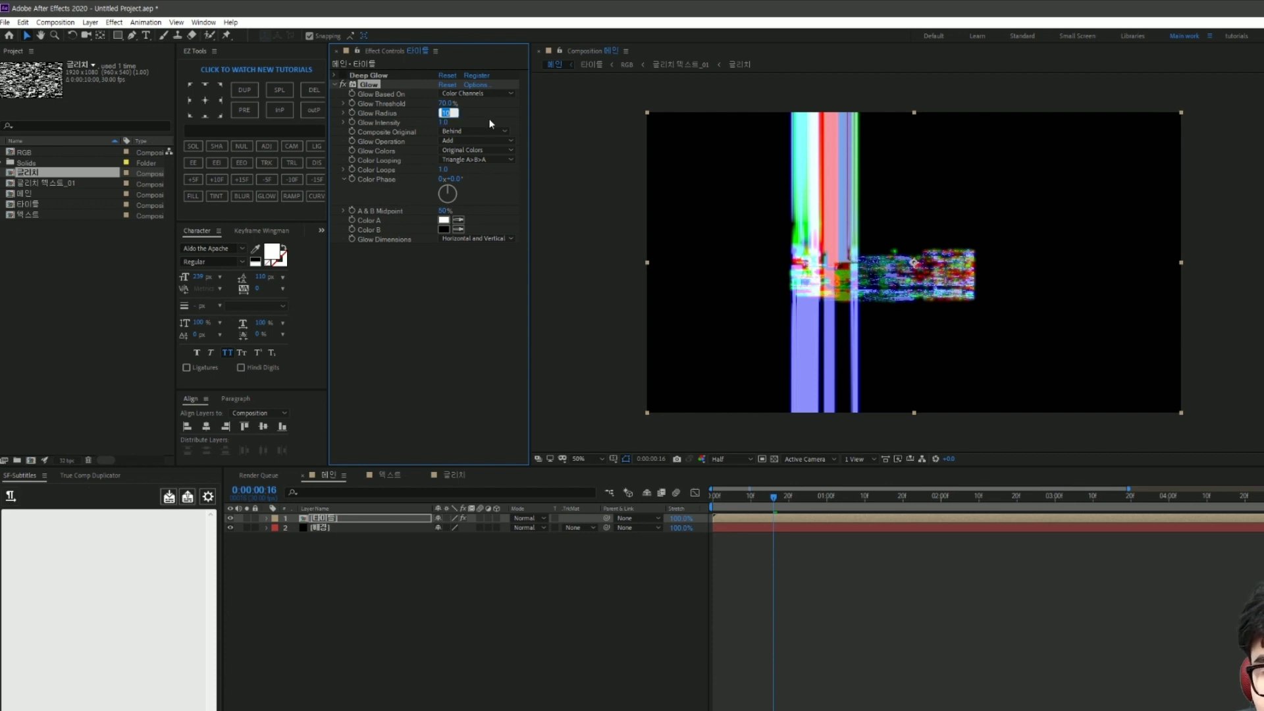
{"action": "type", "text": "20"}
{"action": "key", "text": "Return"}
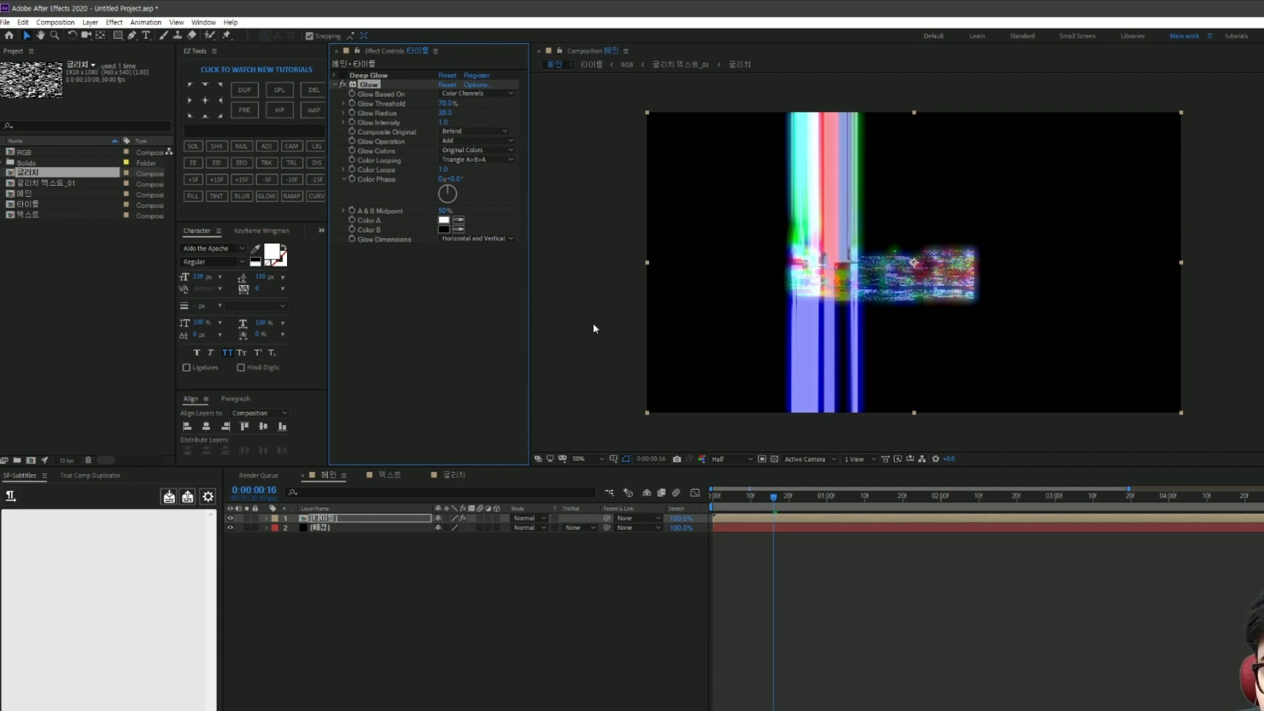
{"action": "left_click_drag", "start_coordinate": [780, 498], "coordinate": [808, 498]}
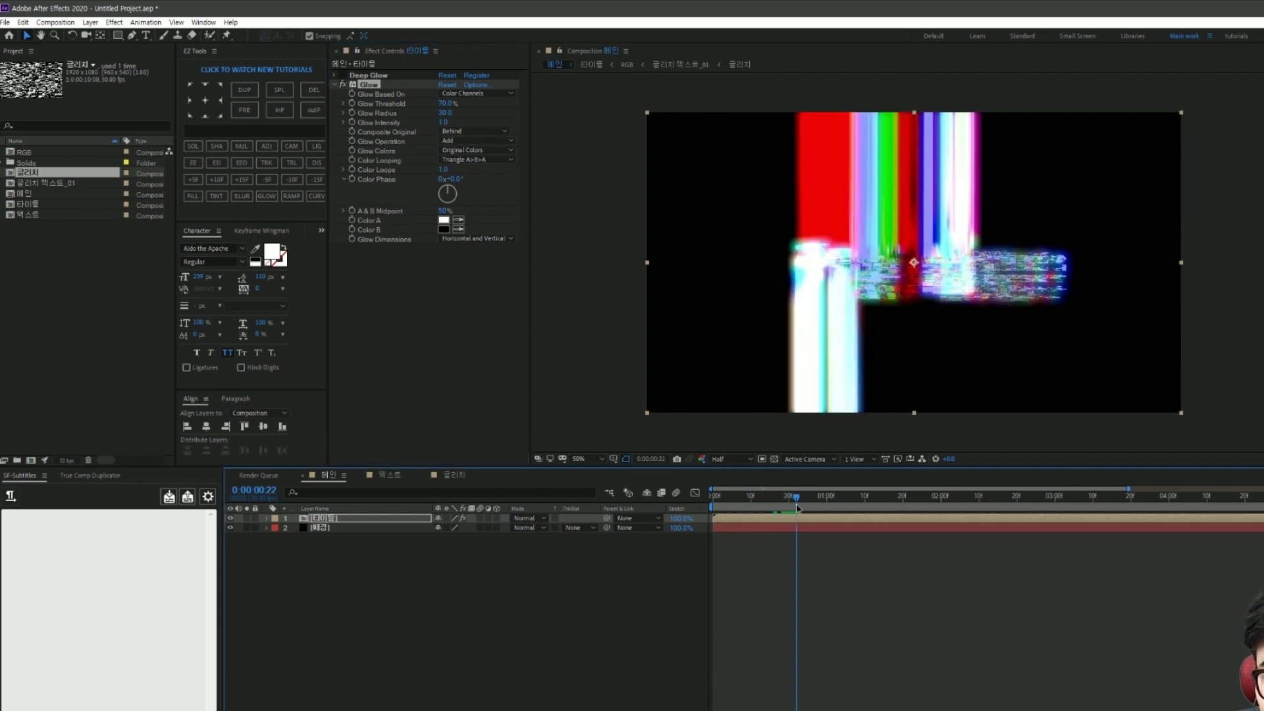
Step: Adjust Glow Intensity, preview the animation, and park on the glitch at 0:00:01:03
{"action": "left_click", "coordinate": [441, 121]}
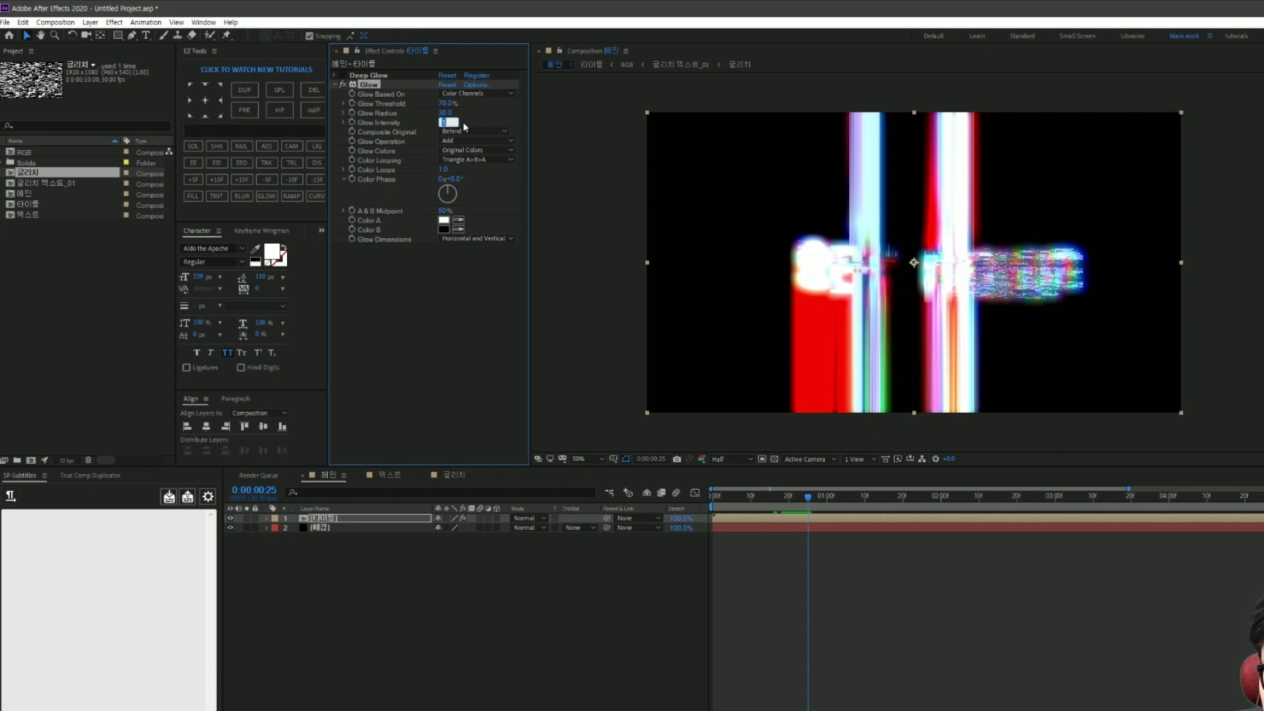
{"action": "type", "text": "0.1"}
{"action": "key", "text": "Return"}
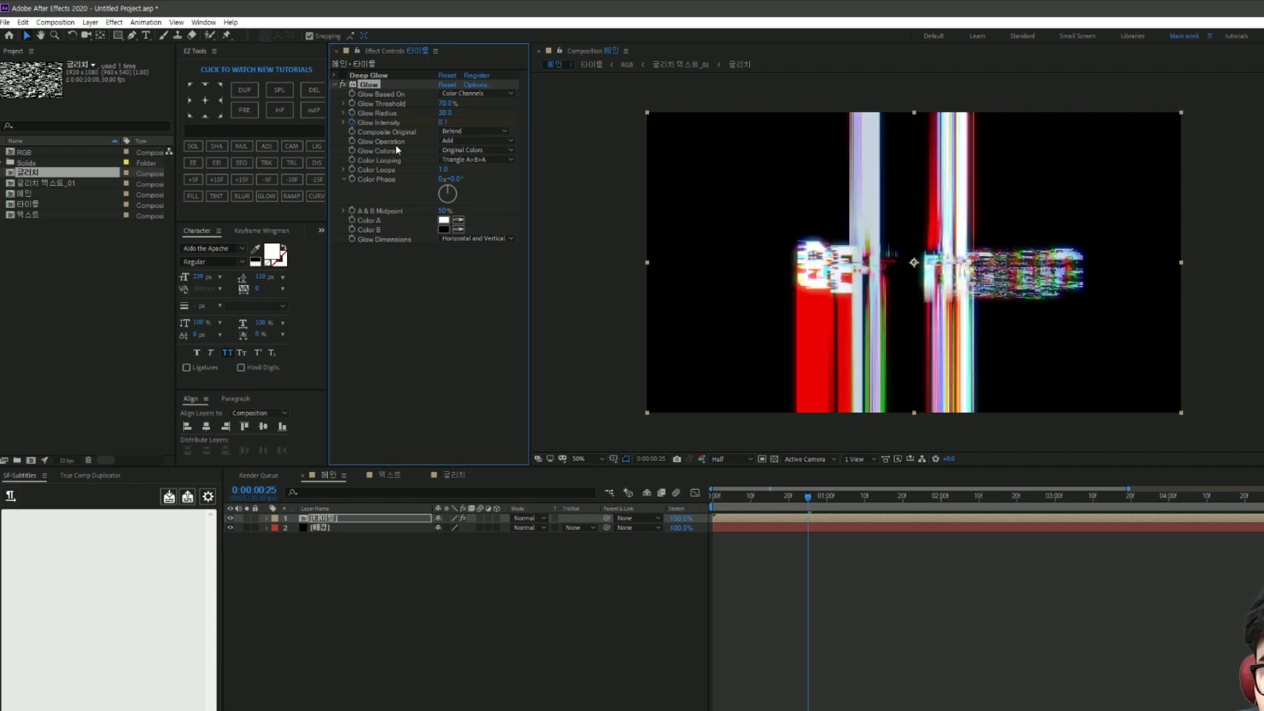
{"action": "left_click_drag", "start_coordinate": [820, 499], "coordinate": [841, 498]}
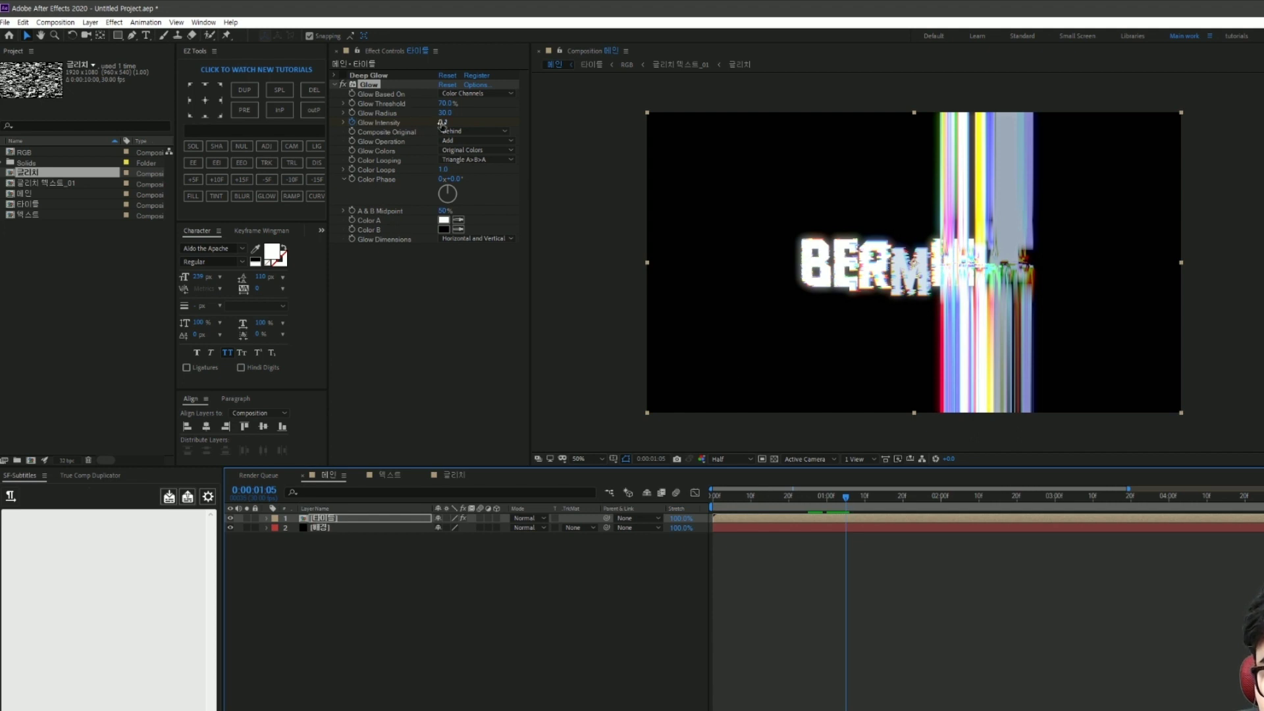
{"action": "left_click", "coordinate": [892, 536]}
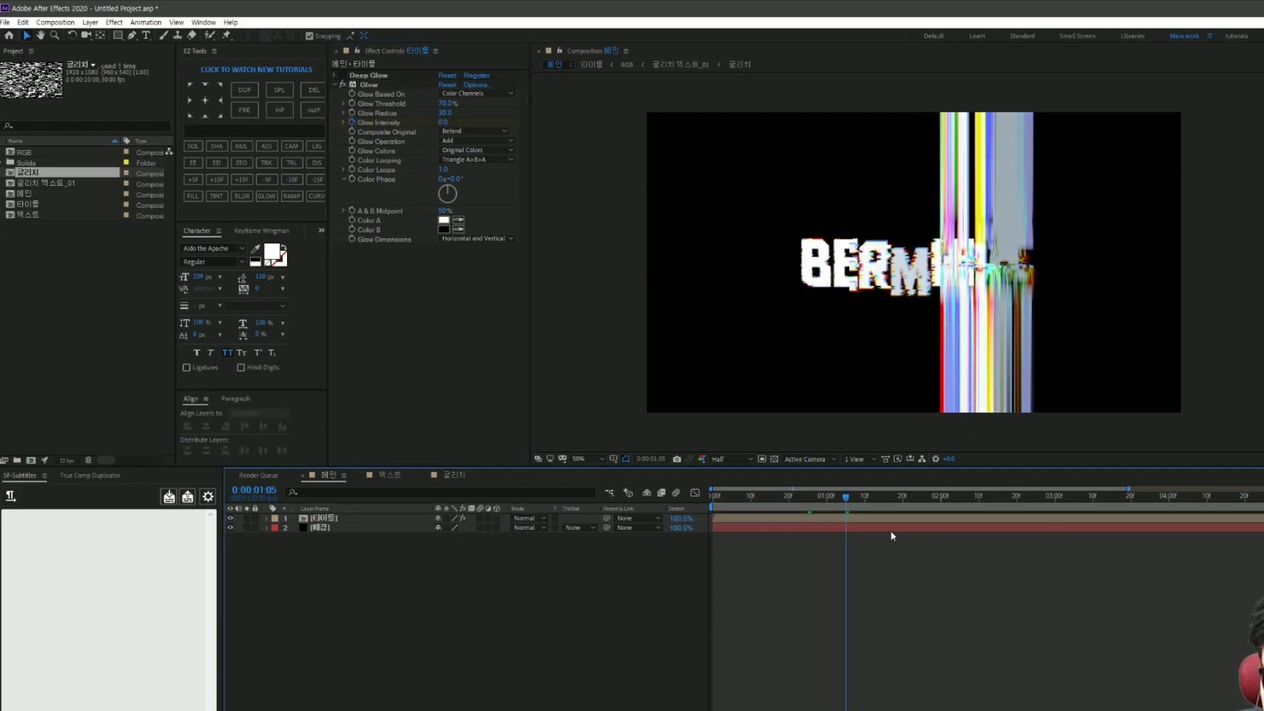
{"action": "key", "text": "space"}
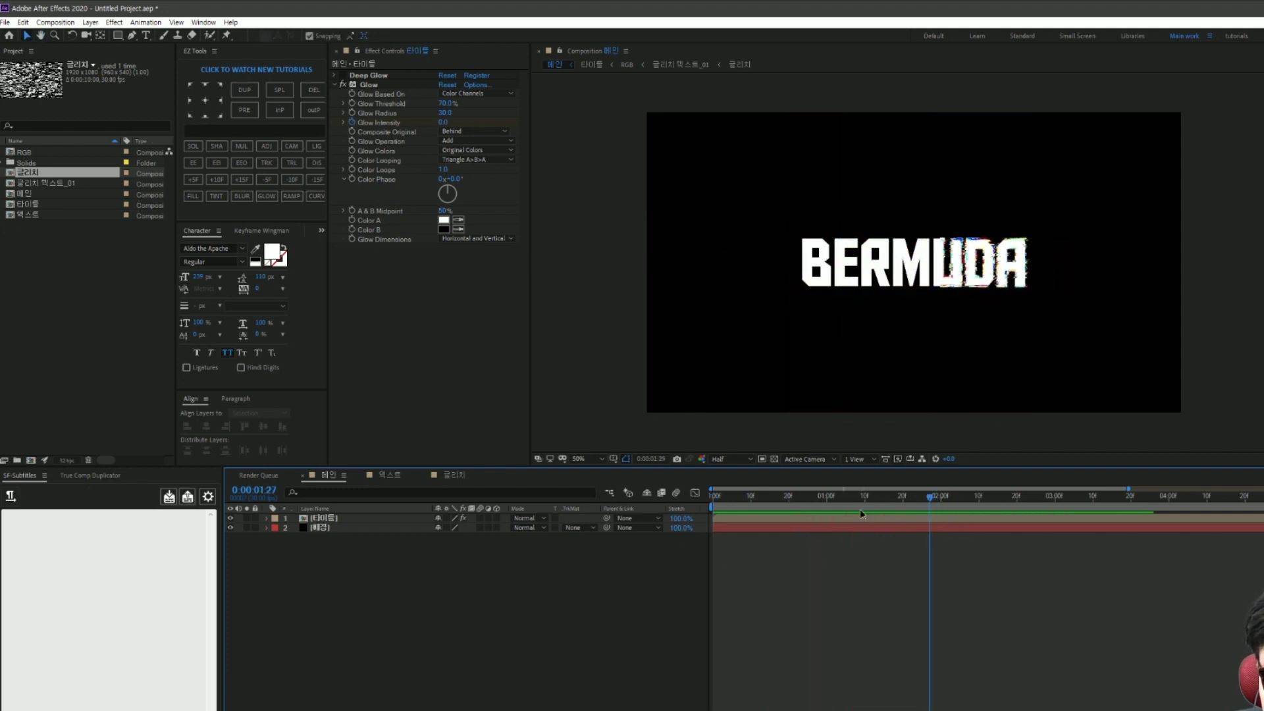
{"action": "key", "text": "space"}
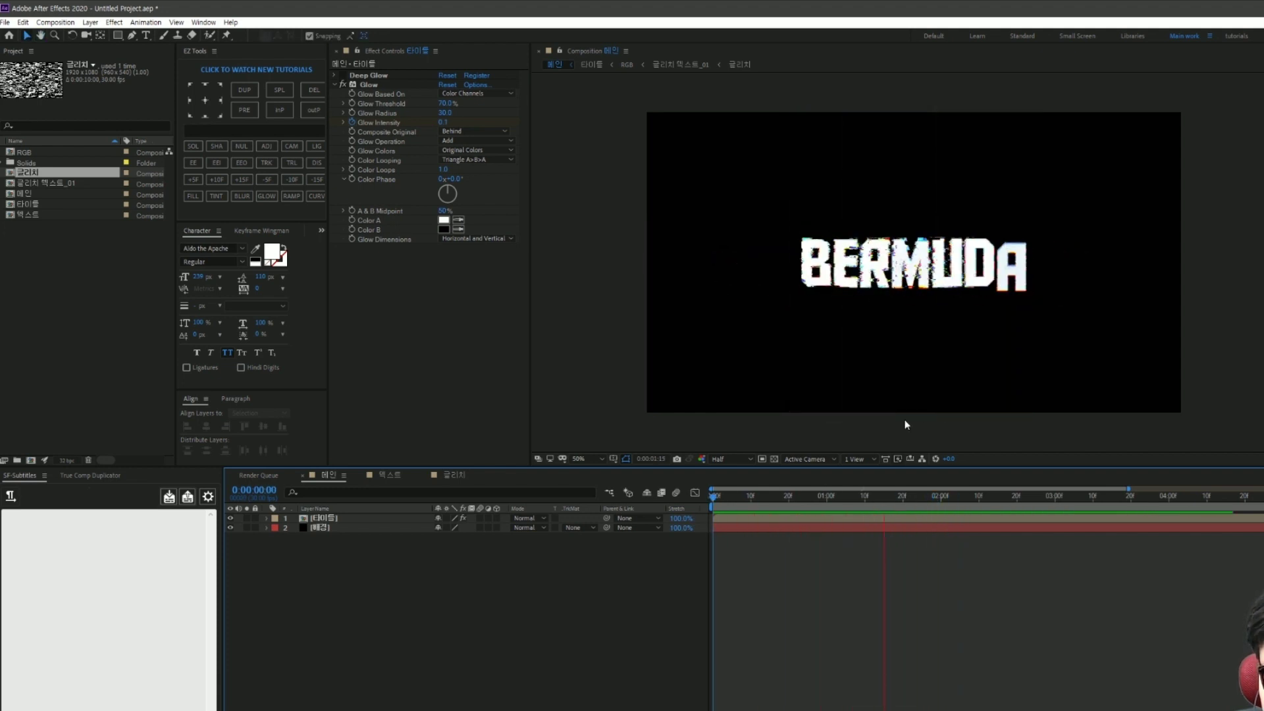
{"action": "left_click_drag", "start_coordinate": [962, 540], "coordinate": [837, 536]}
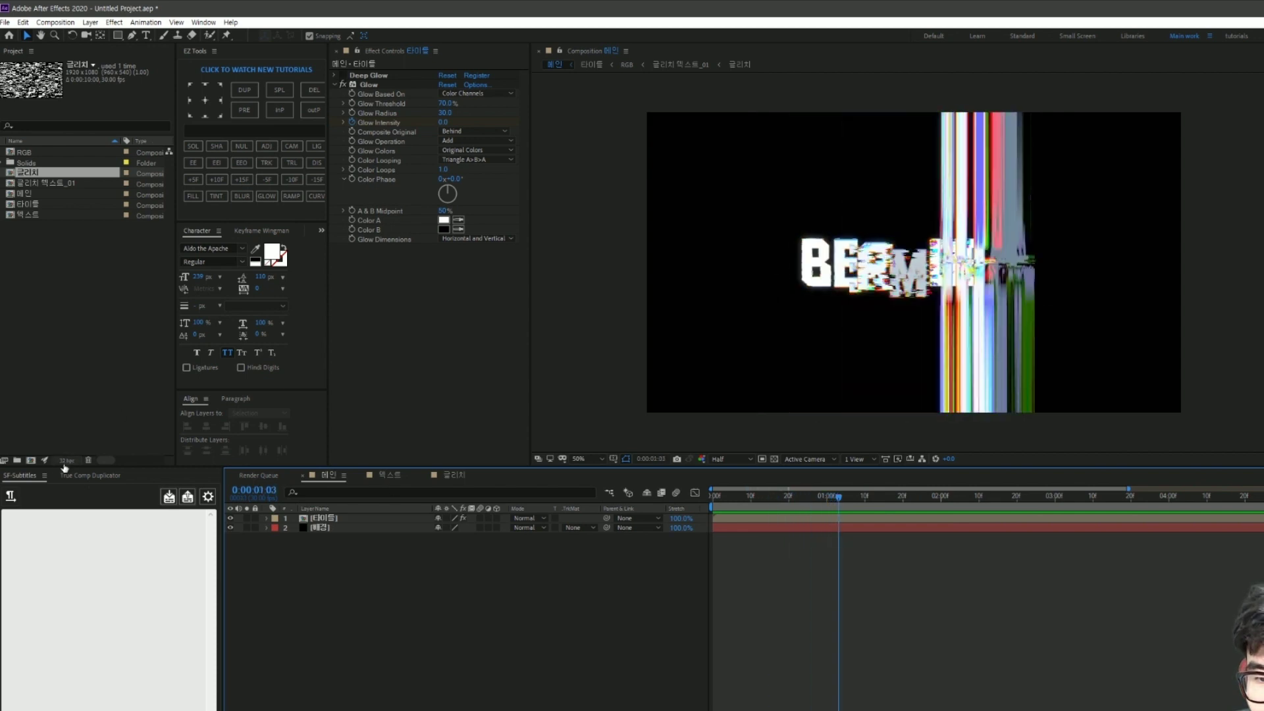
Step: Open Project Settings on the Color tab and try the 8 and 32 bpc depth options
{"action": "left_click", "coordinate": [22, 24]}
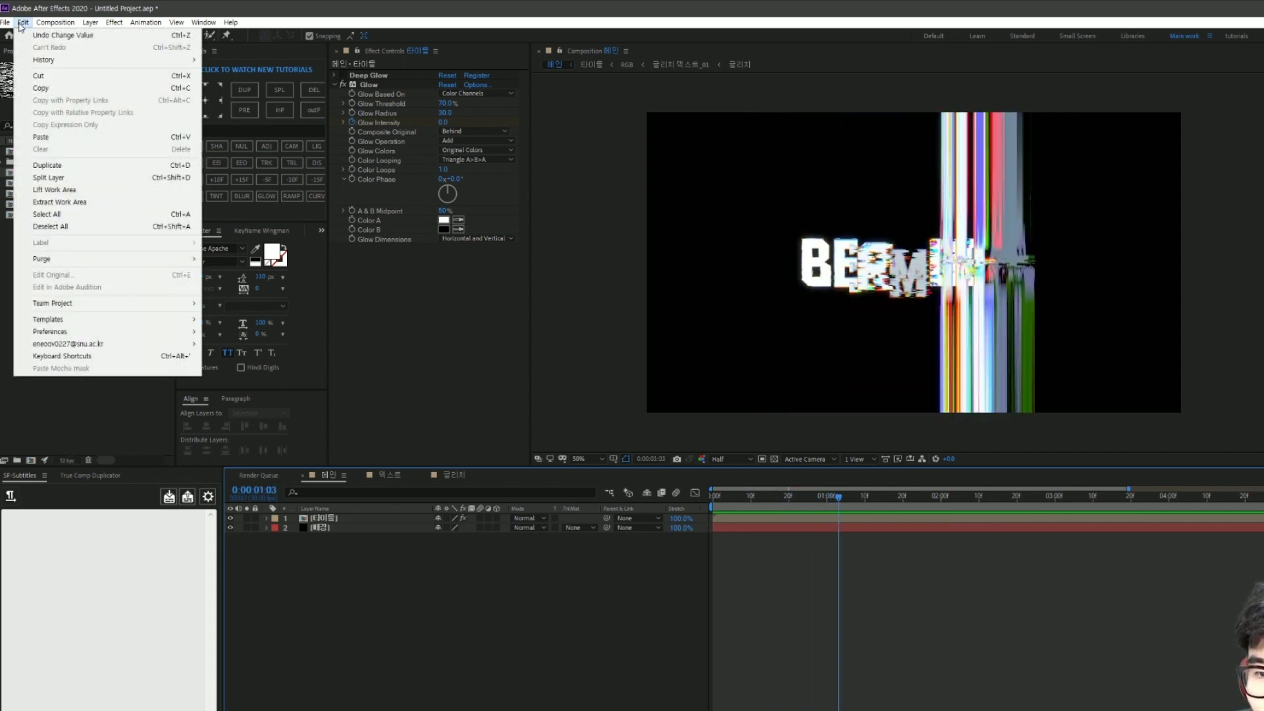
{"action": "mouse_move", "coordinate": [9, 24]}
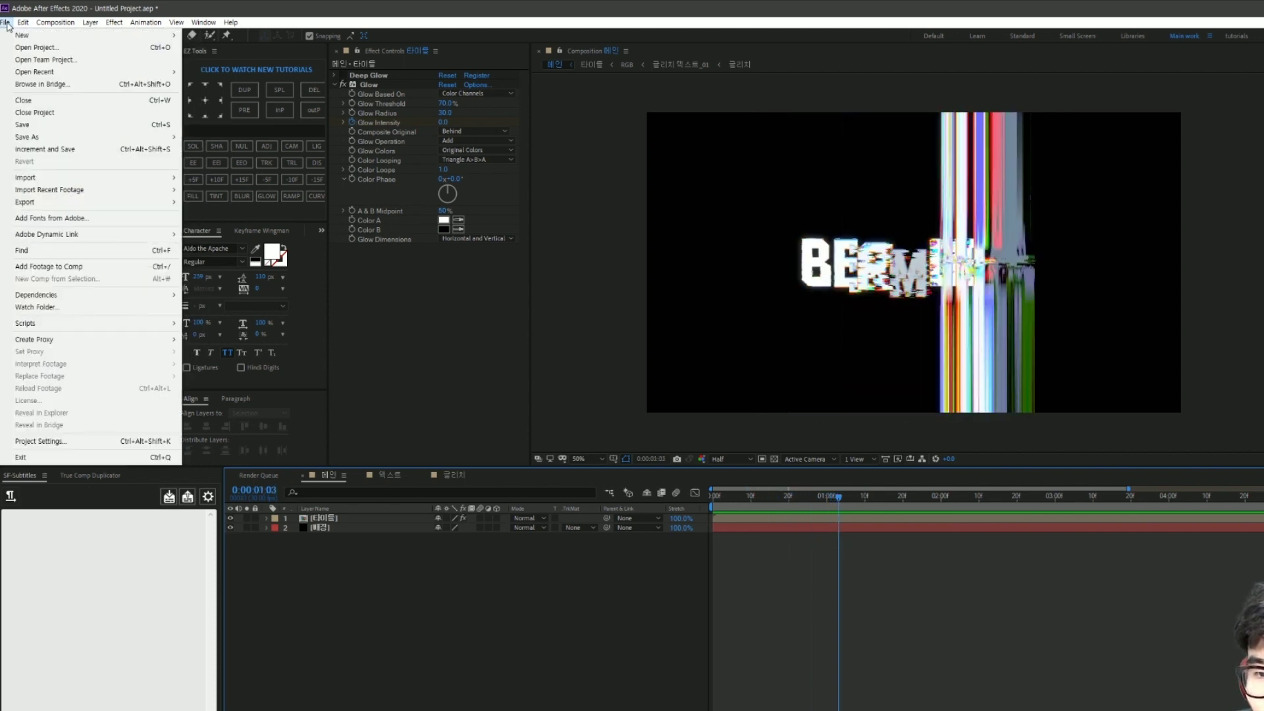
{"action": "left_click", "coordinate": [79, 442]}
{"action": "left_click", "coordinate": [788, 327]}
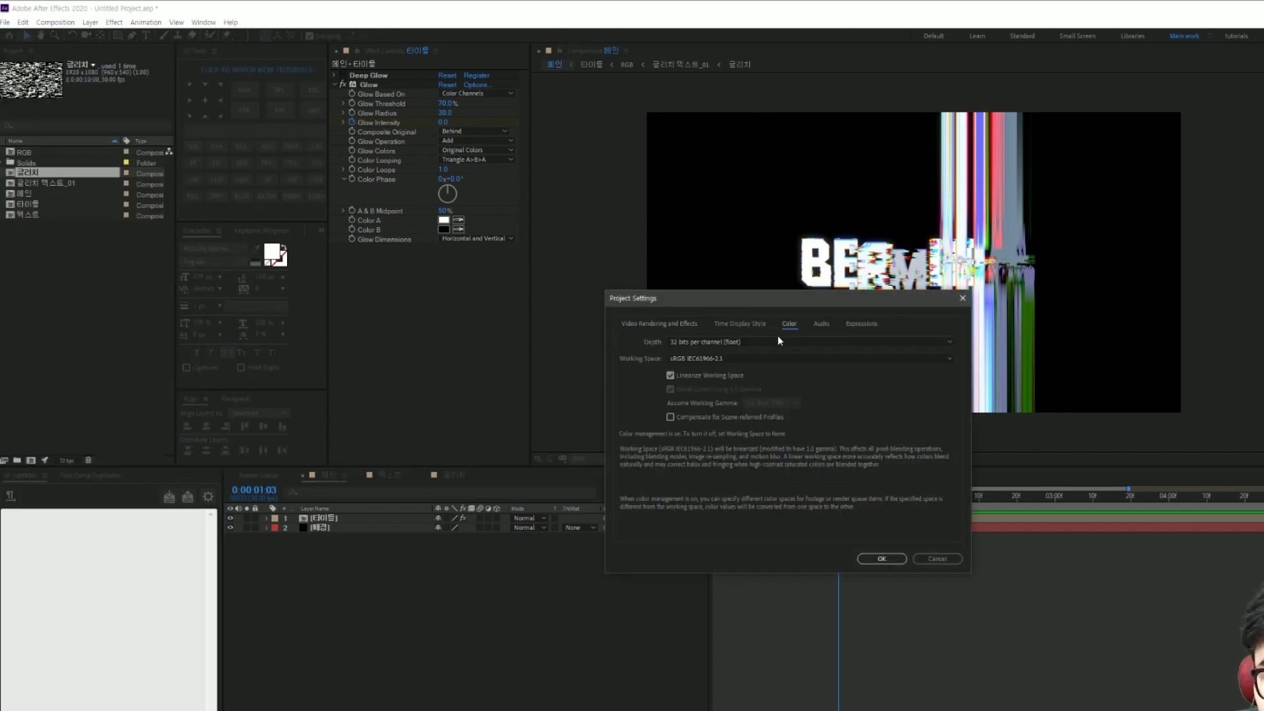
{"action": "left_click", "coordinate": [709, 343]}
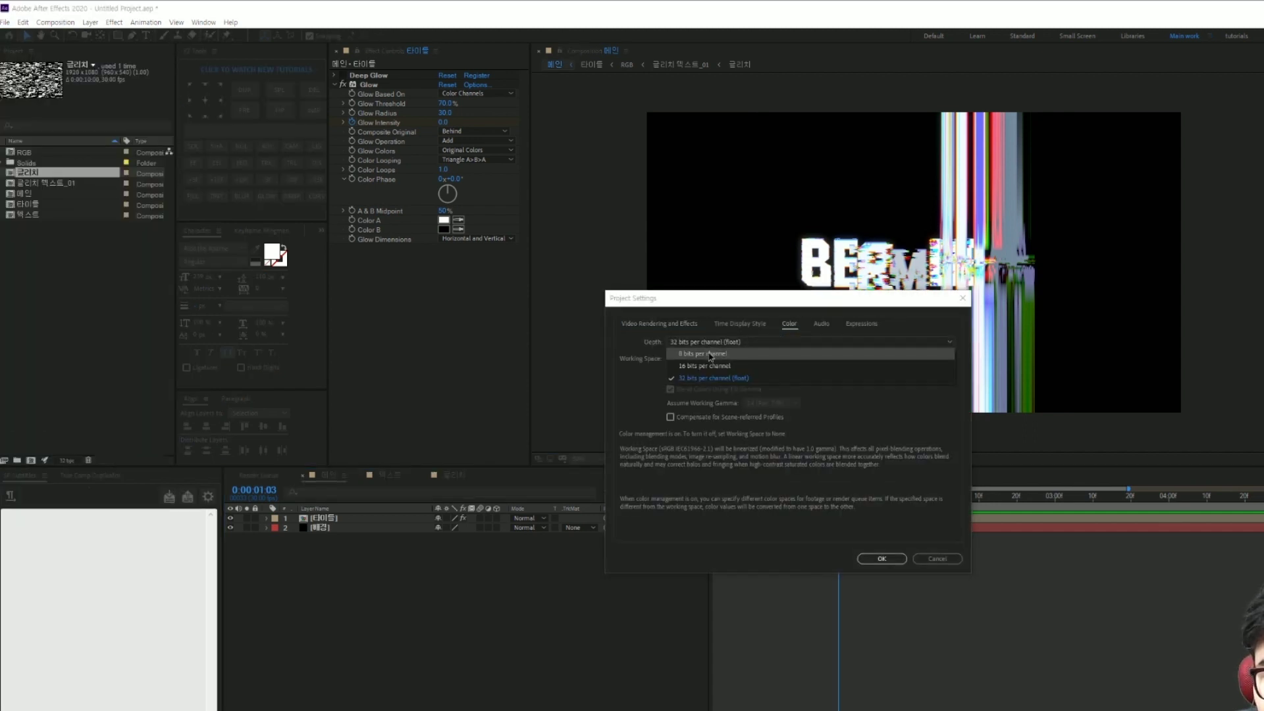
{"action": "left_click", "coordinate": [708, 354]}
{"action": "left_click", "coordinate": [716, 342]}
{"action": "left_click", "coordinate": [702, 374]}
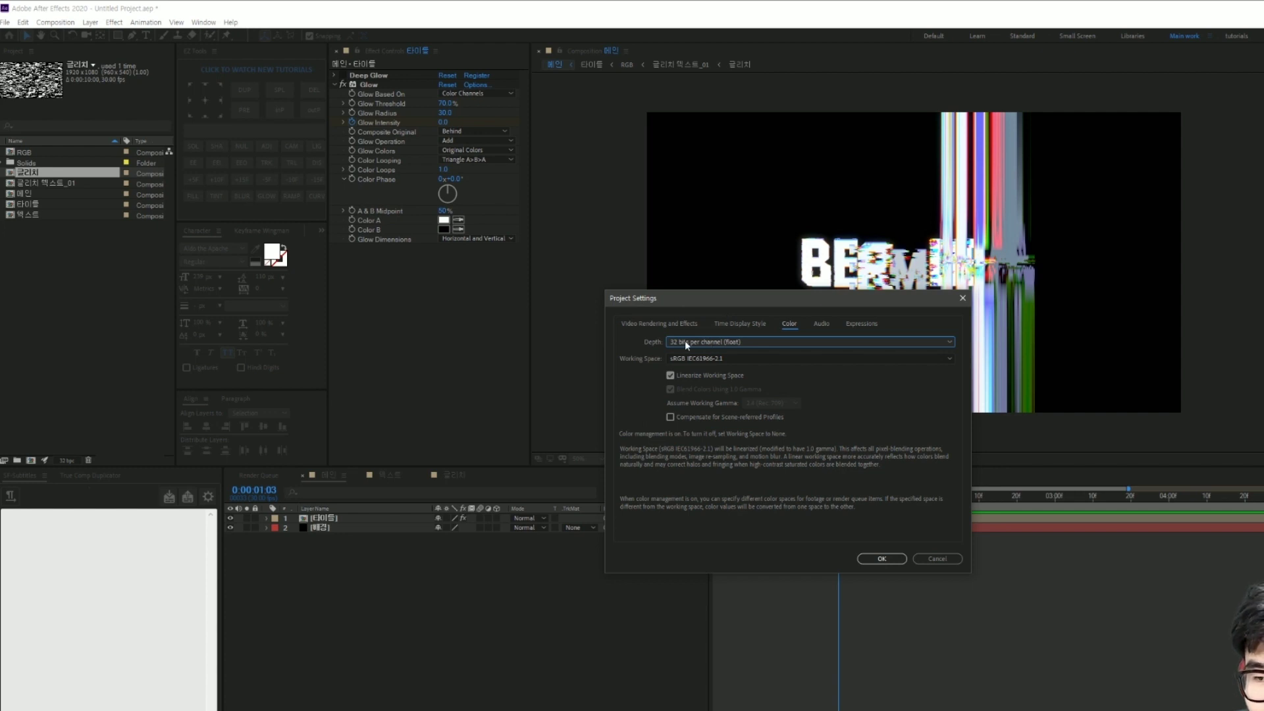
Step: Move the Project Settings window aside and set Depth to 8 bits per channel
{"action": "left_click_drag", "start_coordinate": [815, 298], "coordinate": [596, 375]}
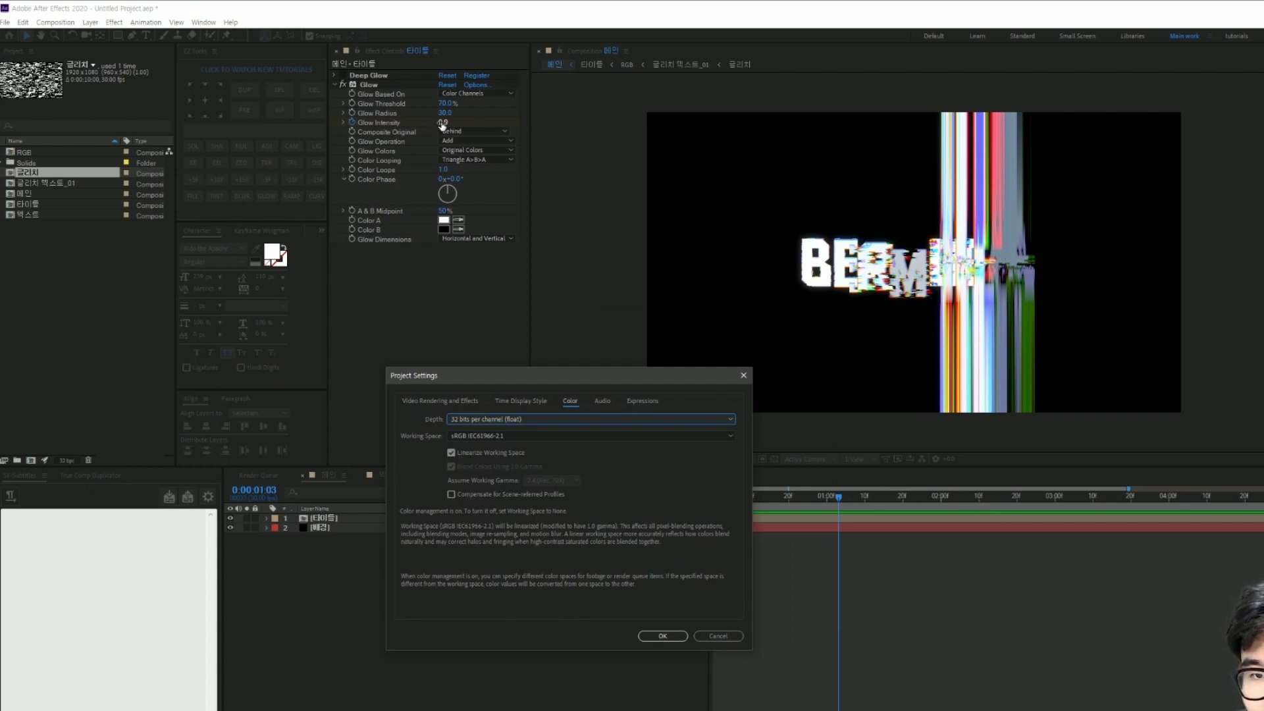
{"action": "left_click_drag", "start_coordinate": [491, 334], "coordinate": [544, 335]}
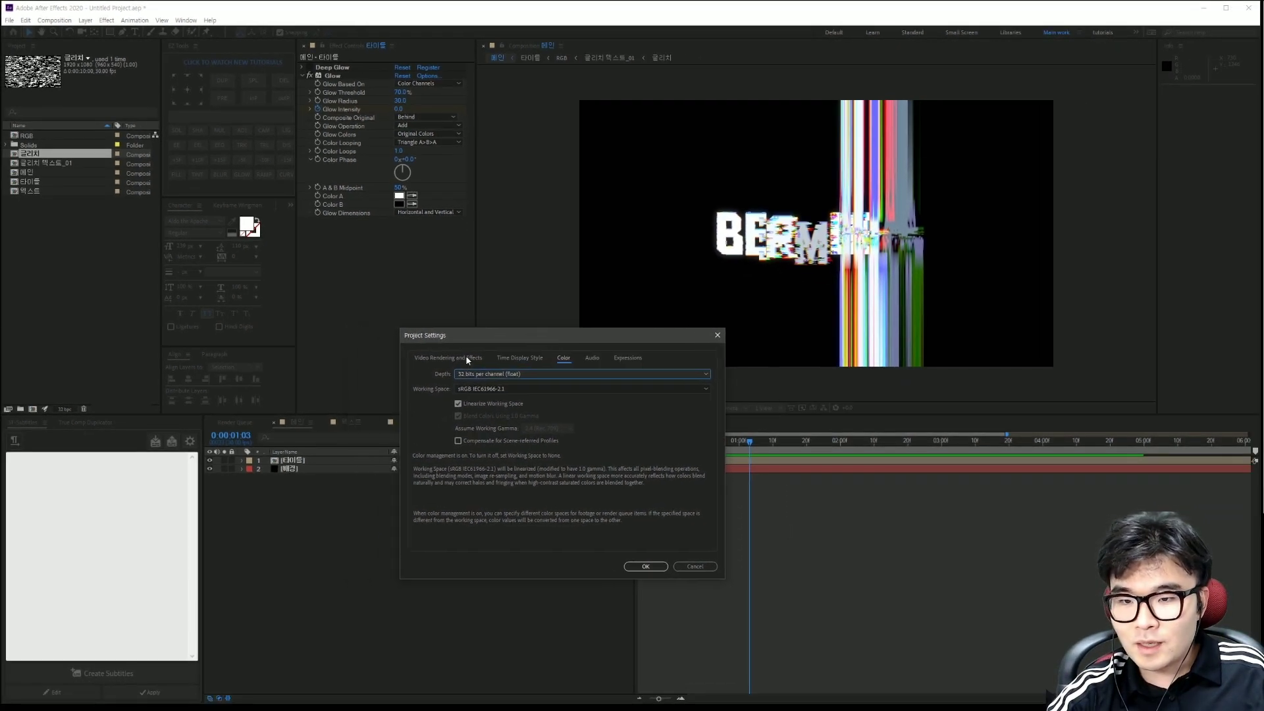
{"action": "left_click", "coordinate": [476, 375]}
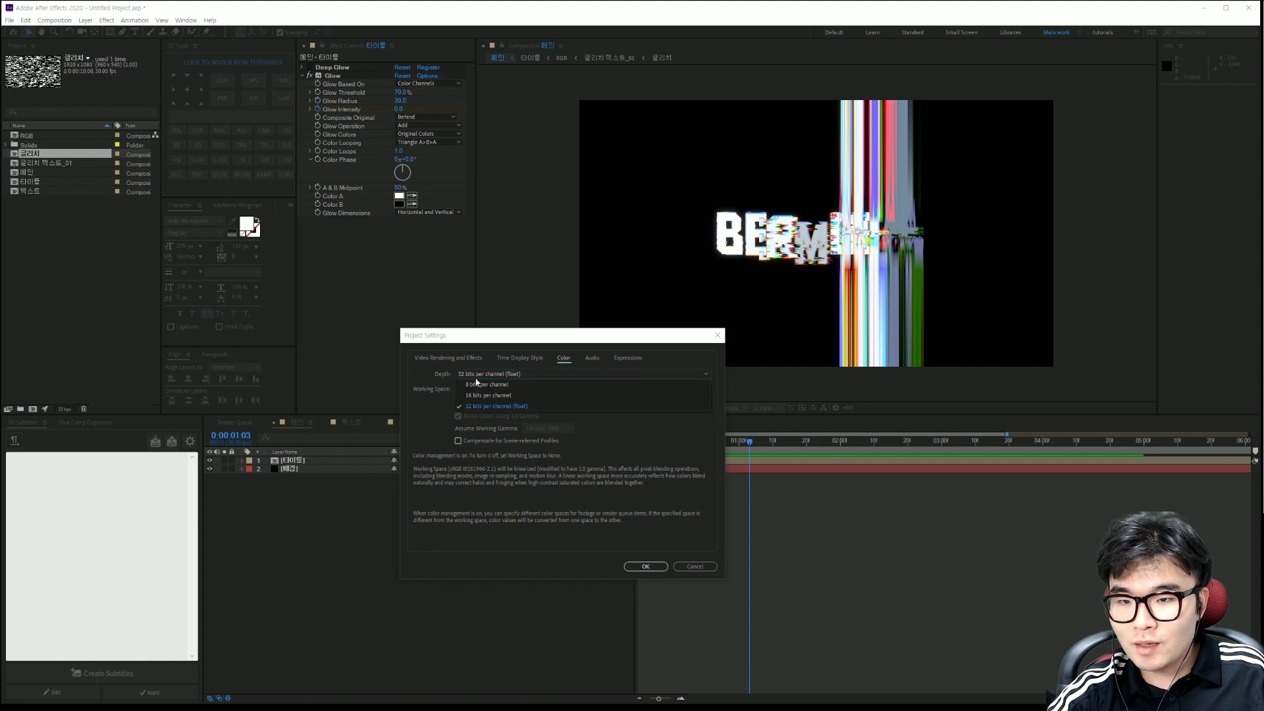
{"action": "left_click", "coordinate": [473, 387]}
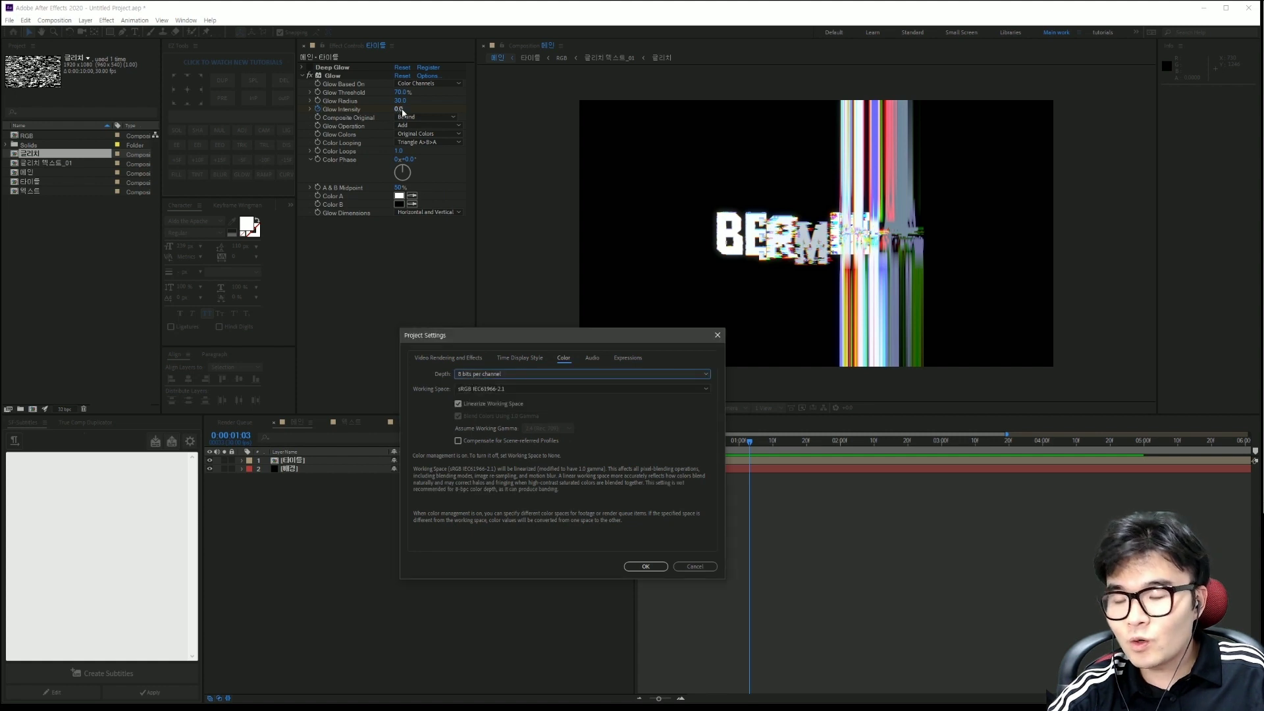
{"action": "left_click", "coordinate": [474, 374]}
{"action": "left_click", "coordinate": [481, 406]}
{"action": "left_click", "coordinate": [646, 566]}
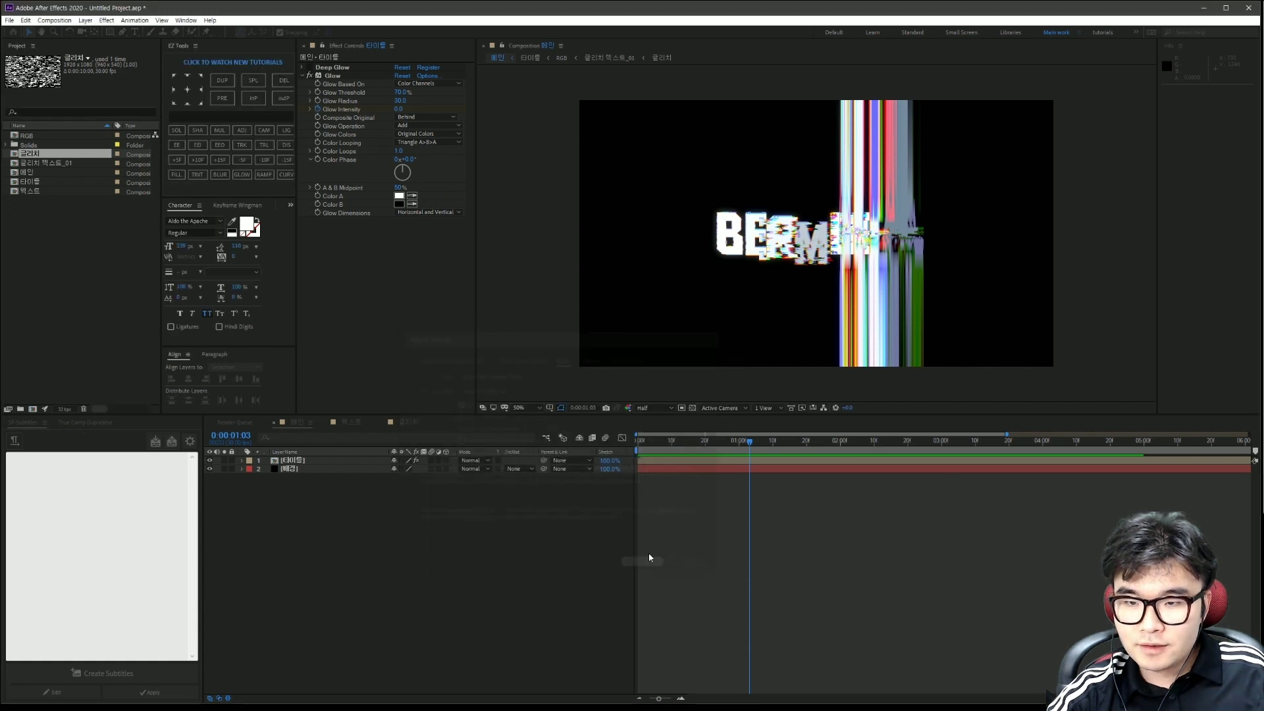